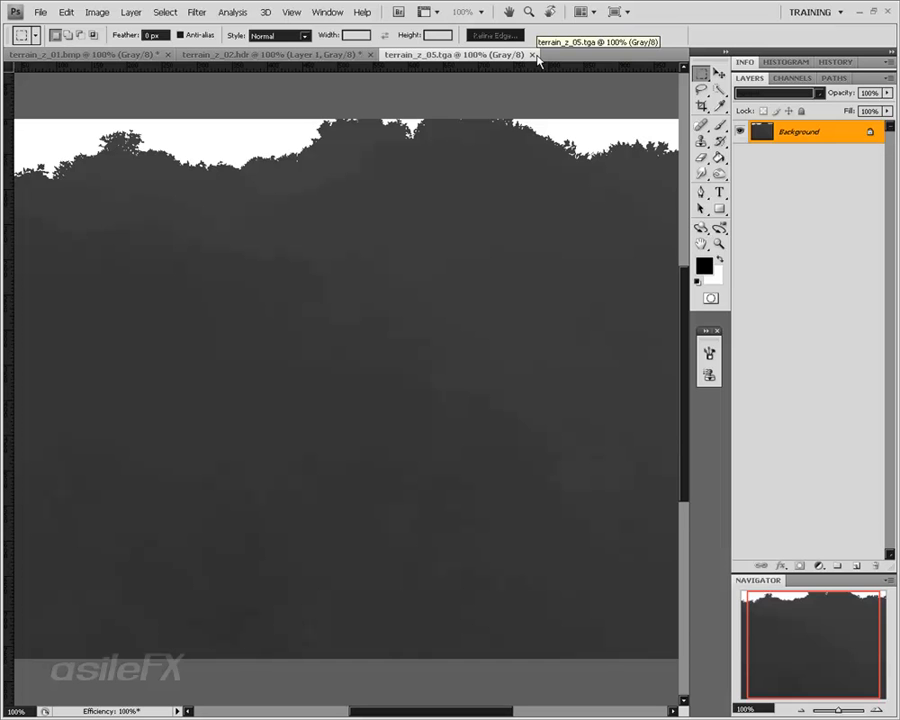
{"action": "key", "text": "ctrl+l"}
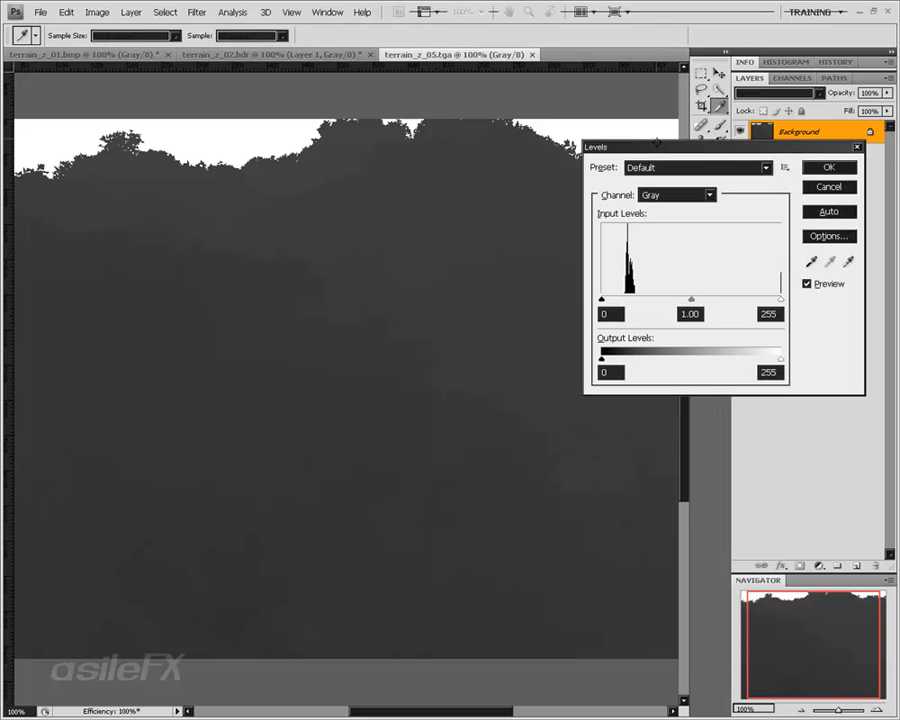
{"action": "left_click_drag", "start_coordinate": [602, 300], "coordinate": [620, 300]}
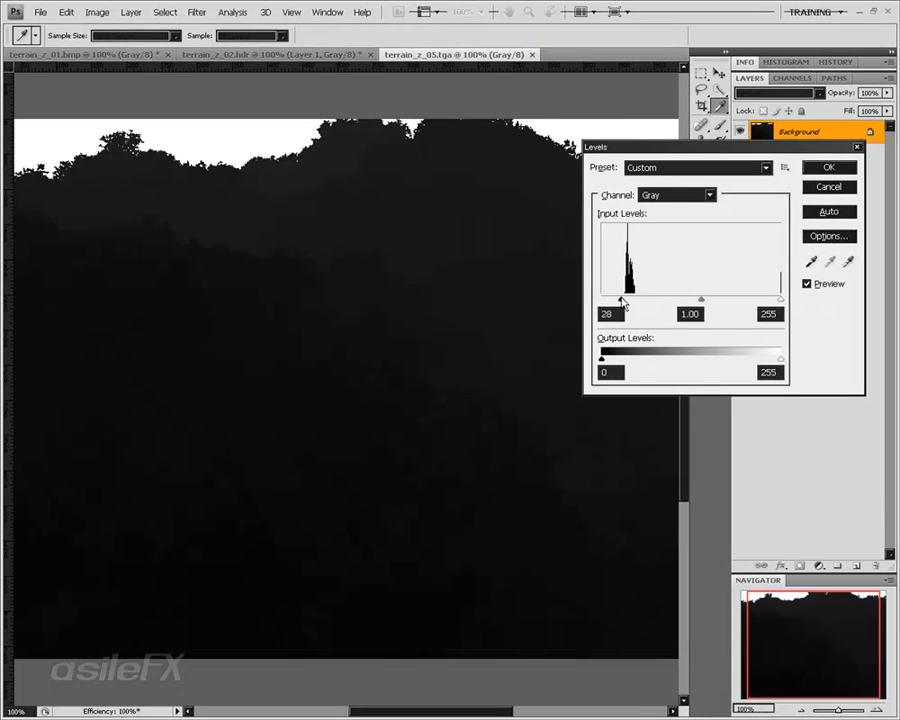
{"action": "left_click_drag", "start_coordinate": [779, 300], "coordinate": [649, 301]}
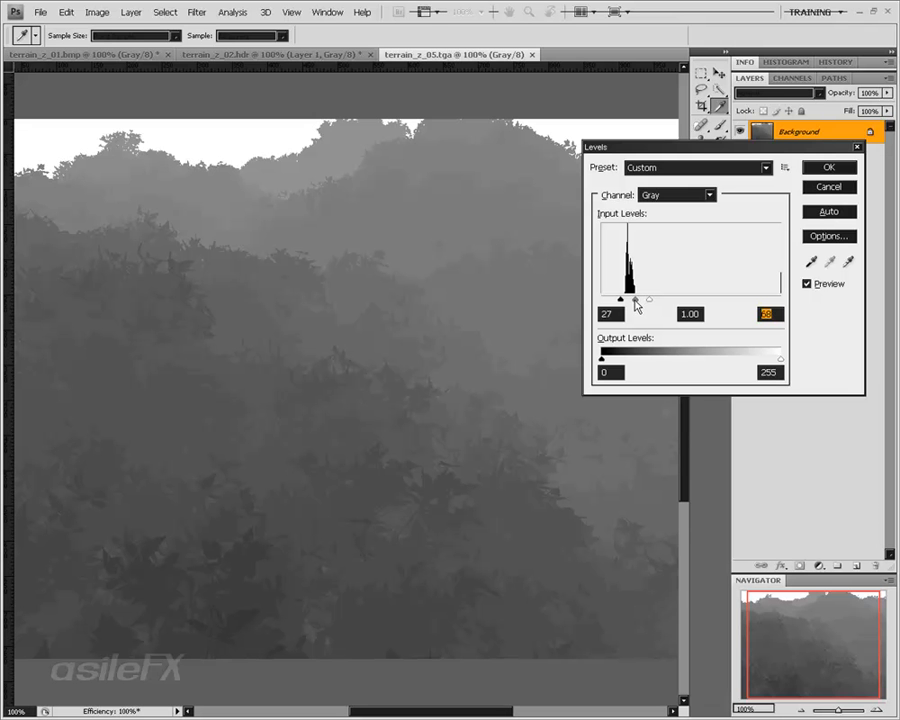
{"action": "left_click_drag", "start_coordinate": [636, 305], "coordinate": [639, 304]}
{"action": "left_click", "coordinate": [638, 303]}
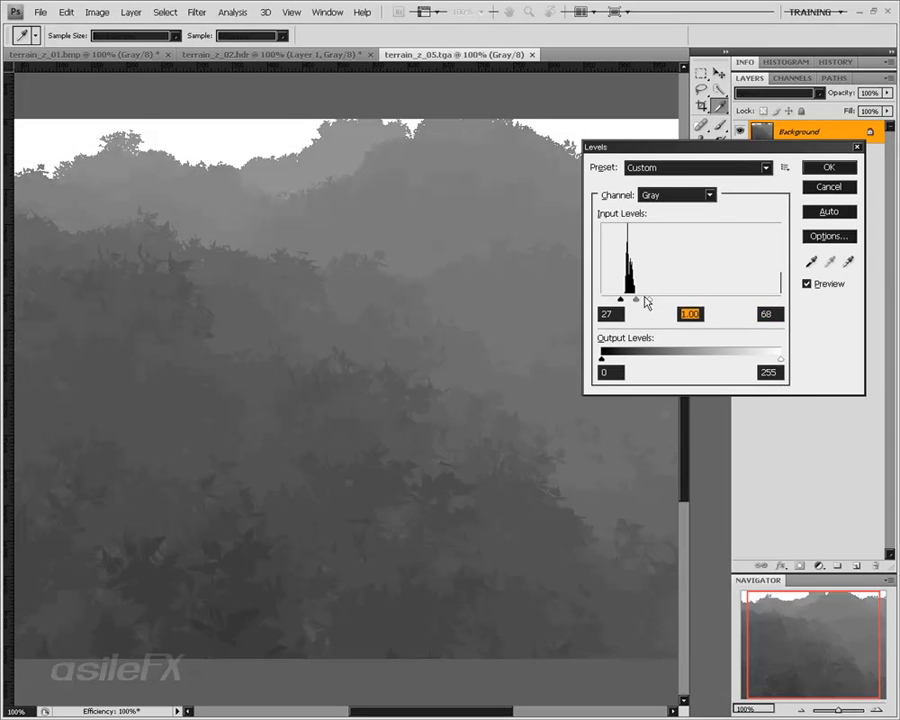
{"action": "left_click", "coordinate": [830, 190]}
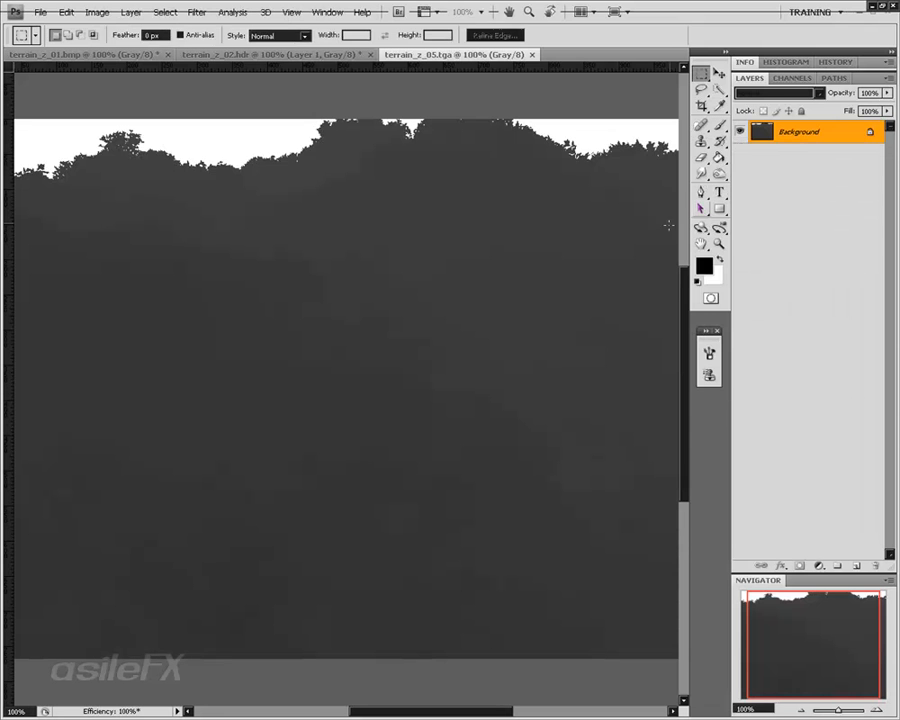
Apply Levels to terrain_z_05.tga using the automatic correction, with input black at 33 and input white at 53
{"action": "key", "text": "ctrl+l"}
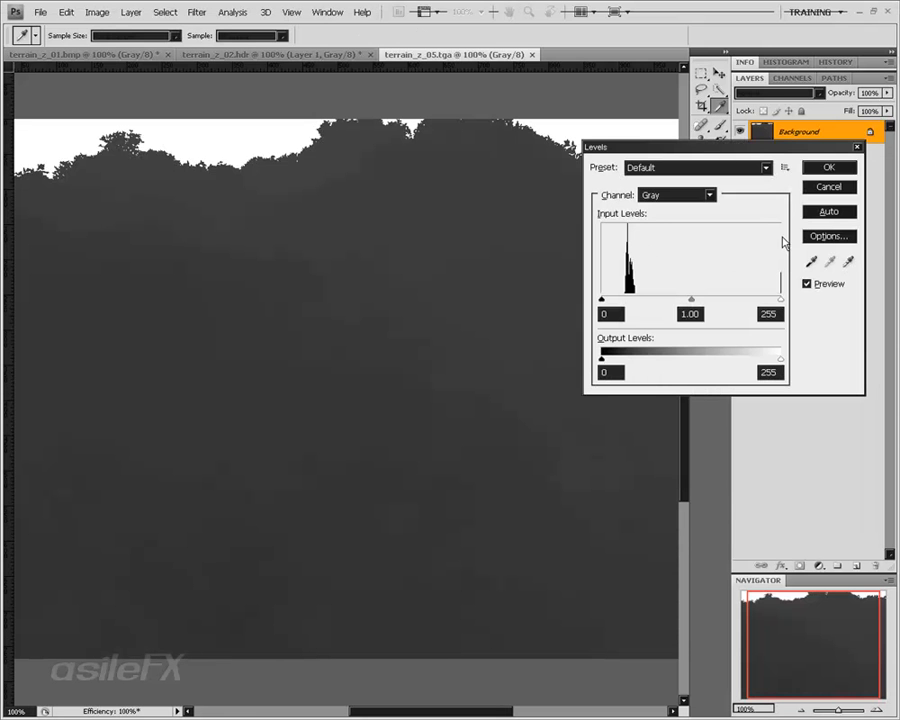
{"action": "left_click", "coordinate": [829, 212]}
{"action": "left_click_drag", "start_coordinate": [784, 302], "coordinate": [636, 303]}
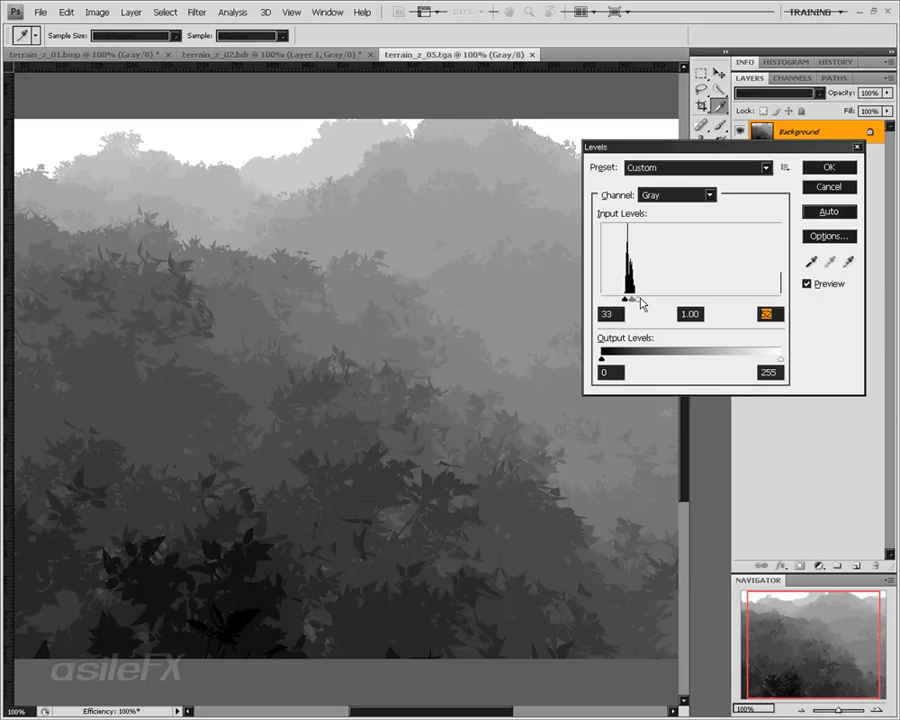
{"action": "type", "text": "50"}
{"action": "left_click_drag", "start_coordinate": [637, 298], "coordinate": [643, 300]}
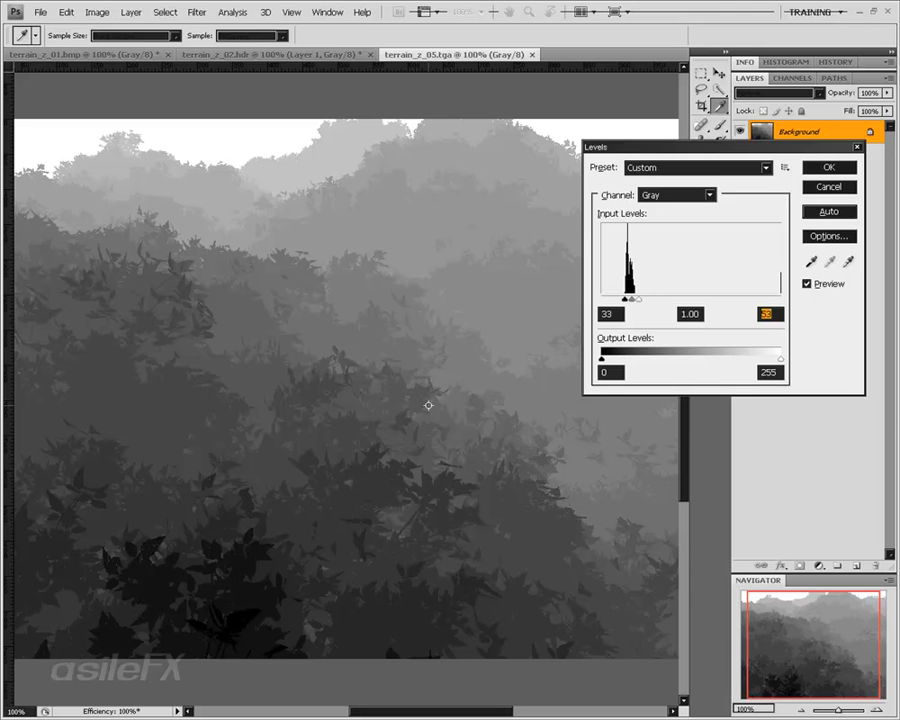
{"action": "key", "text": "Return"}
{"action": "key", "text": "m"}
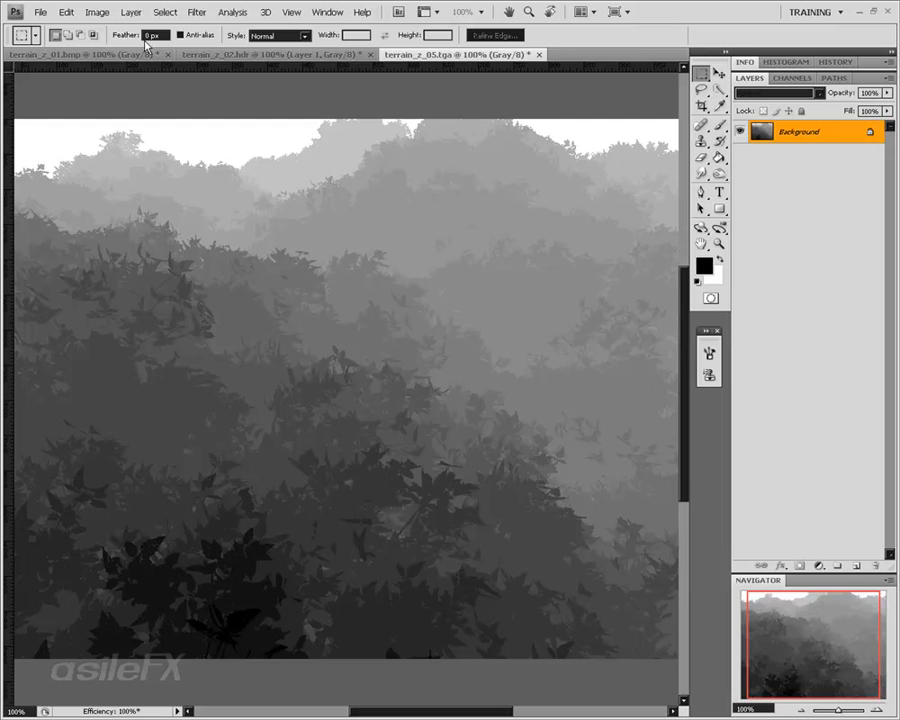
Compare the result with terrain_z_02.hdr, viewing that document with Layer 1 shown and hidden
{"action": "left_click", "coordinate": [268, 54]}
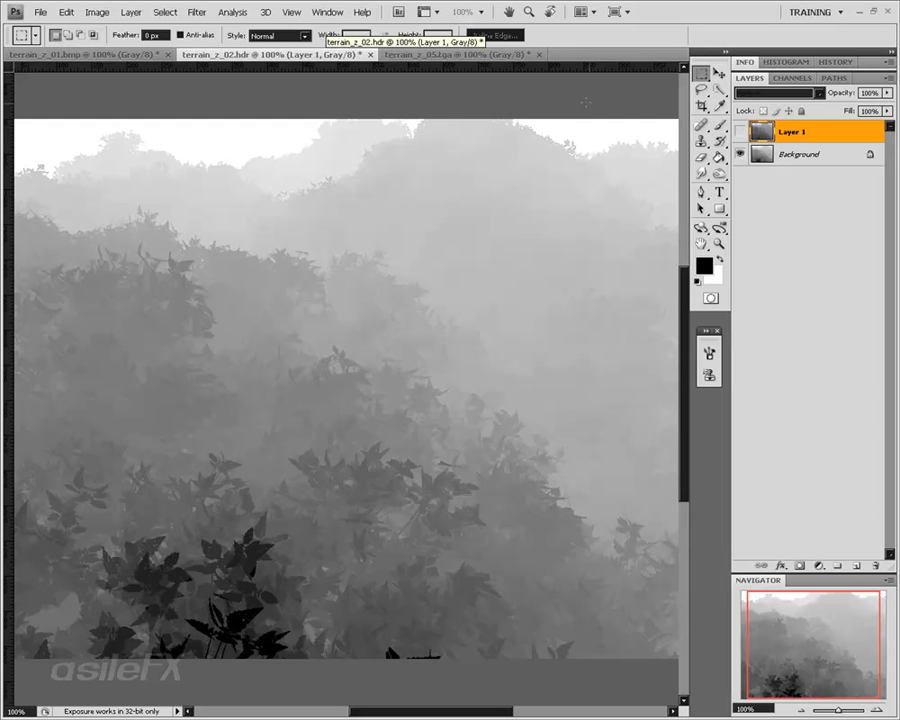
{"action": "left_click", "coordinate": [741, 132]}
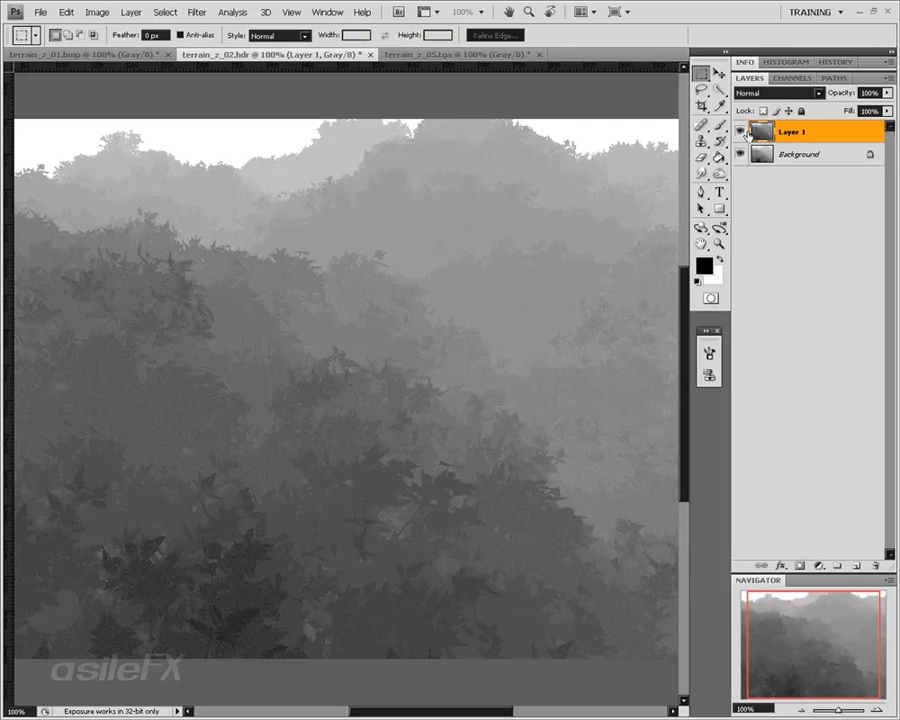
{"action": "left_click", "coordinate": [741, 132]}
Return to terrain_z_05.tga and close it without saving the changes
{"action": "left_click", "coordinate": [470, 55]}
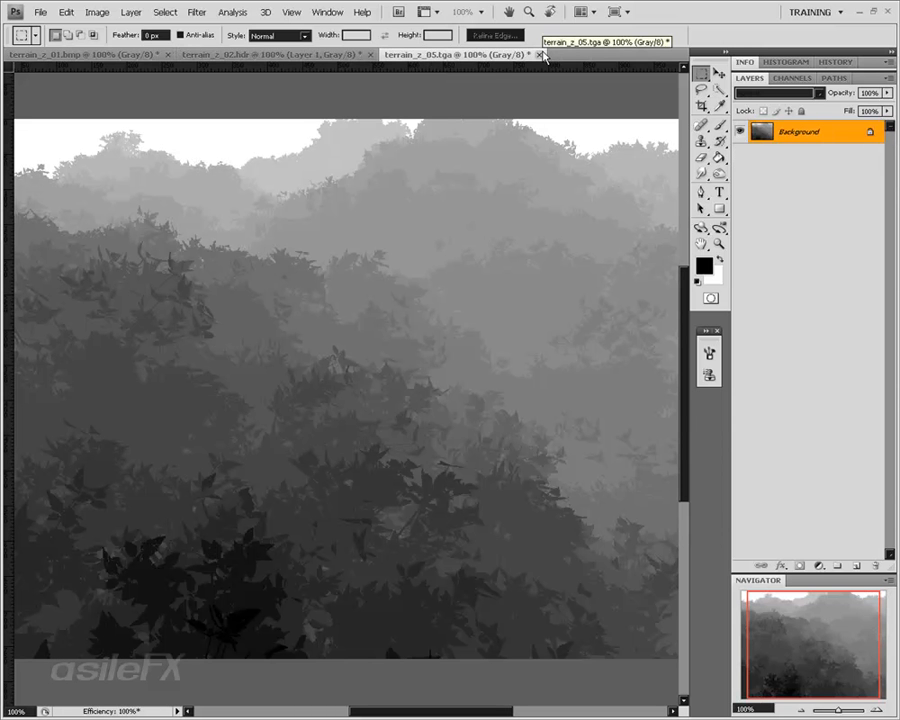
{"action": "left_click", "coordinate": [540, 55]}
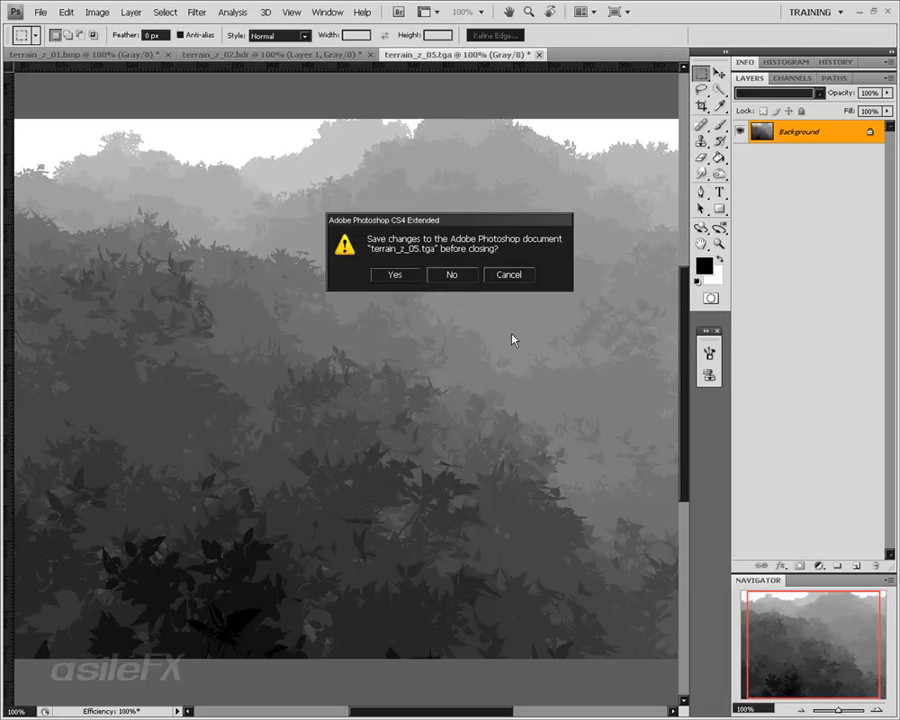
{"action": "left_click", "coordinate": [452, 276]}
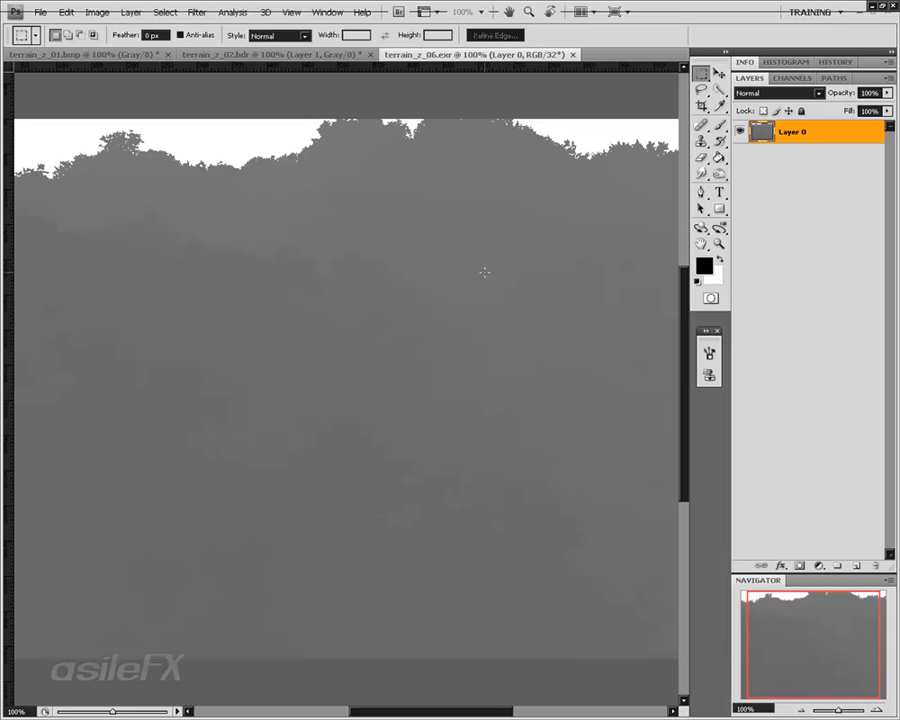
Apply Levels to terrain_z_06.exr using the automatic correction and an input white level of 20
{"action": "key", "text": "ctrl+l"}
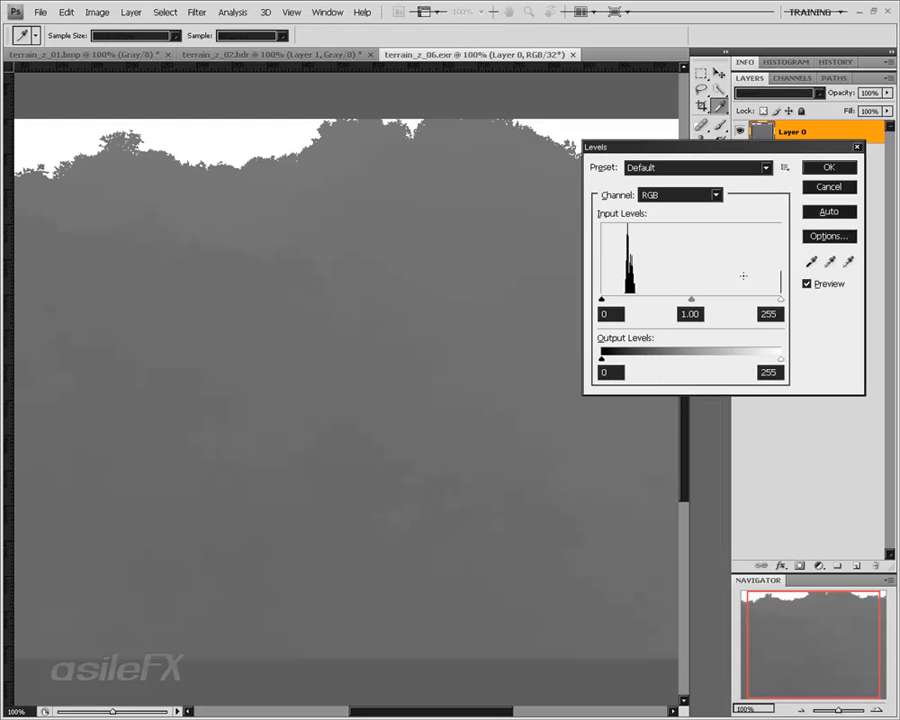
{"action": "left_click", "coordinate": [829, 211]}
{"action": "left_click_drag", "start_coordinate": [781, 301], "coordinate": [616, 303]}
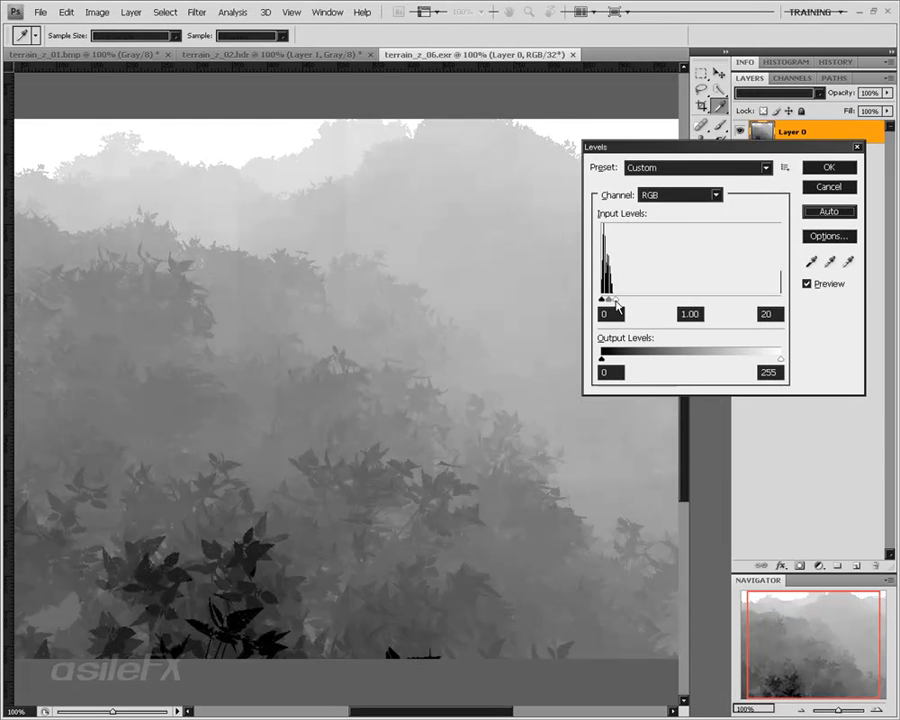
{"action": "key", "text": "Return"}
{"action": "key", "text": "m"}
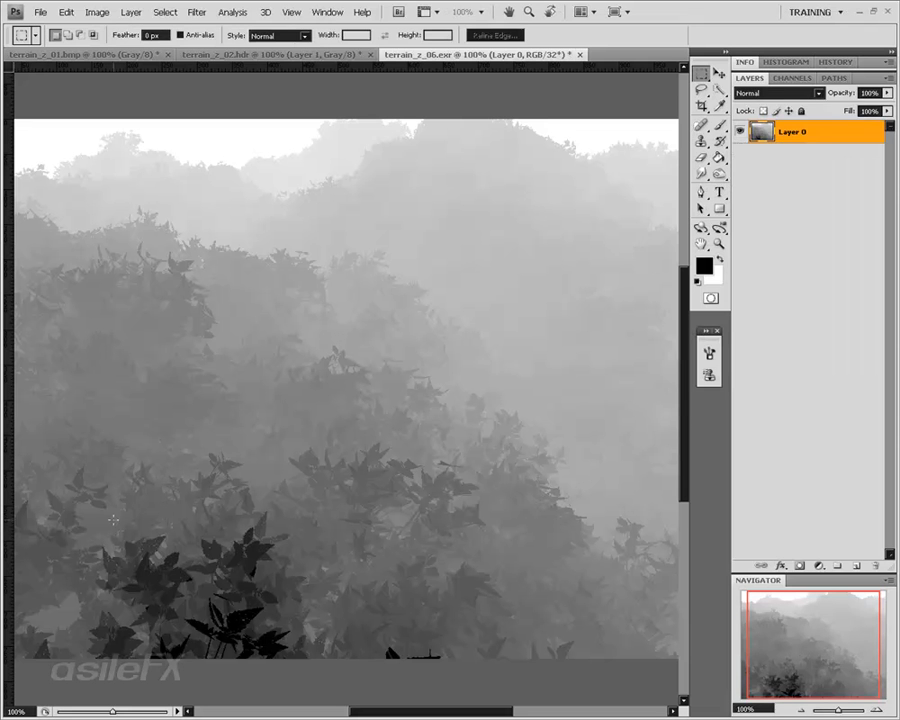
Compare the adjusted terrain_z_06.exr with terrain_z_02.hdr by switching between the two documents
{"action": "left_click", "coordinate": [322, 56]}
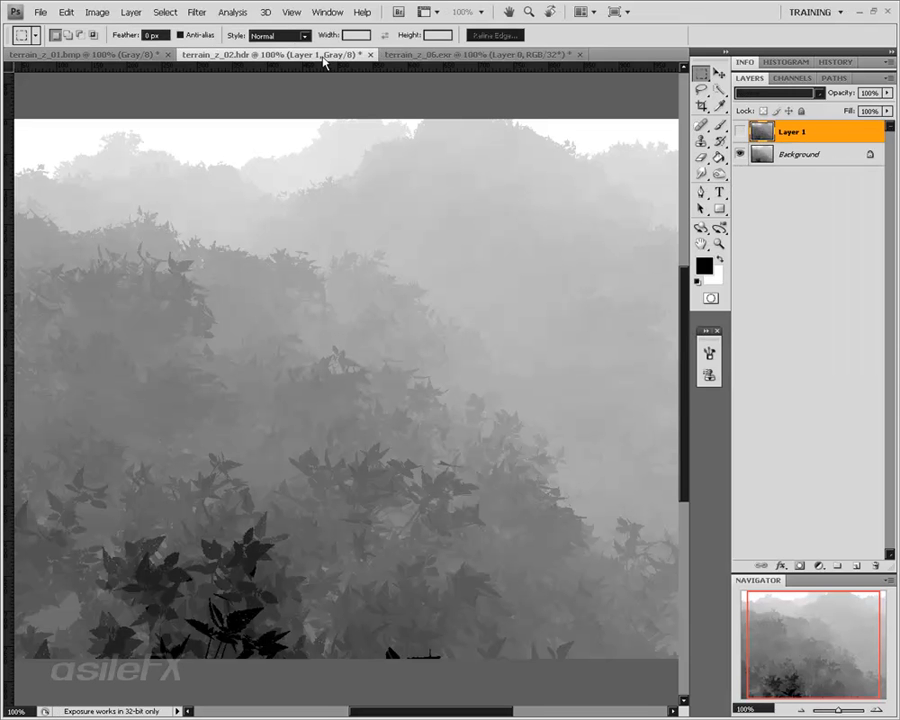
{"action": "left_click", "coordinate": [421, 59]}
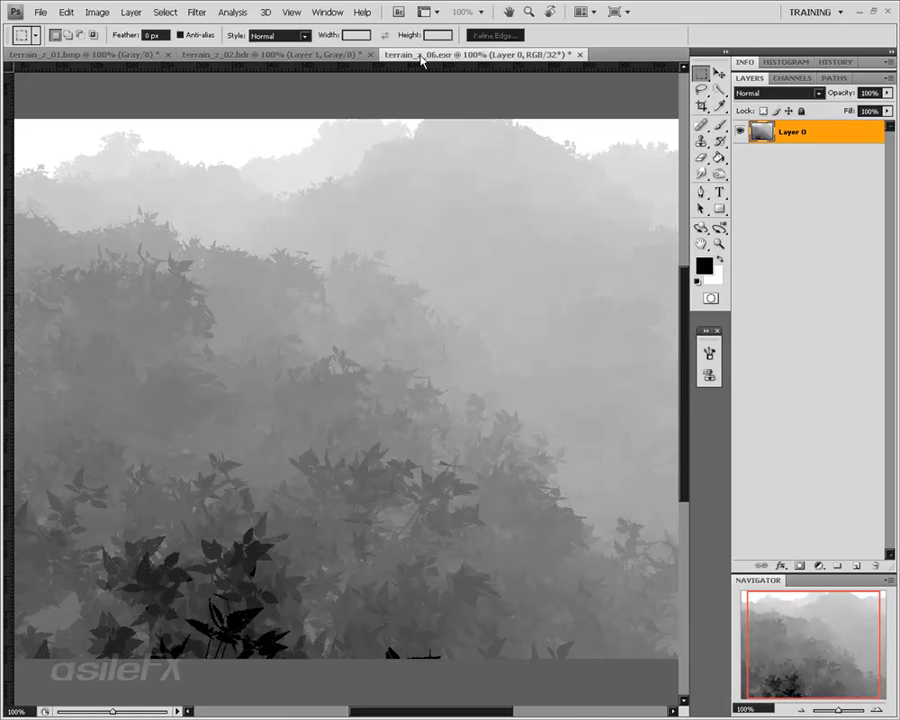
{"action": "left_click", "coordinate": [348, 57]}
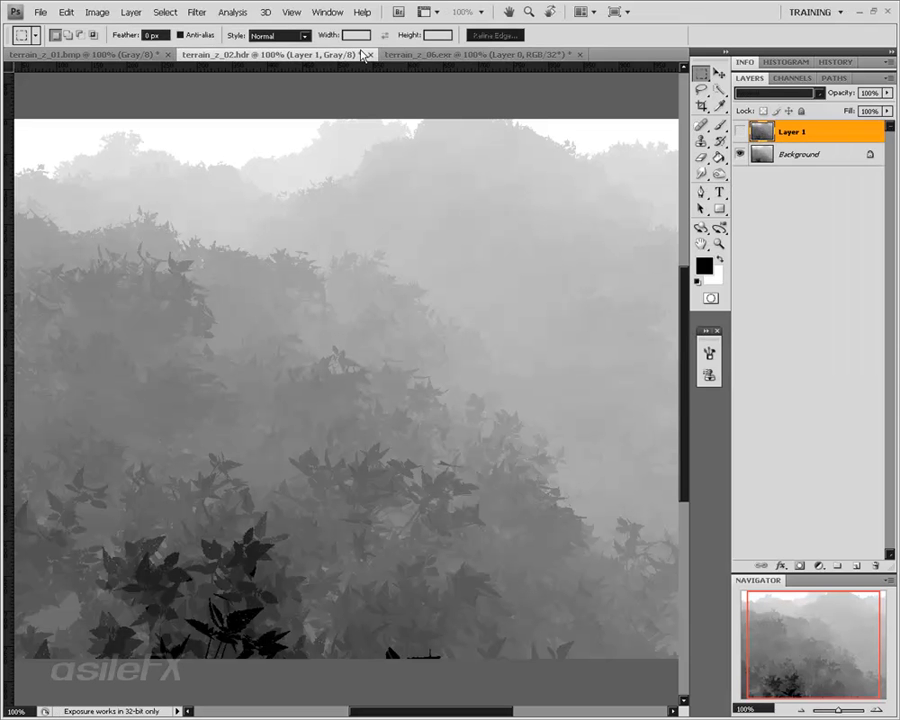
{"action": "left_click", "coordinate": [450, 55]}
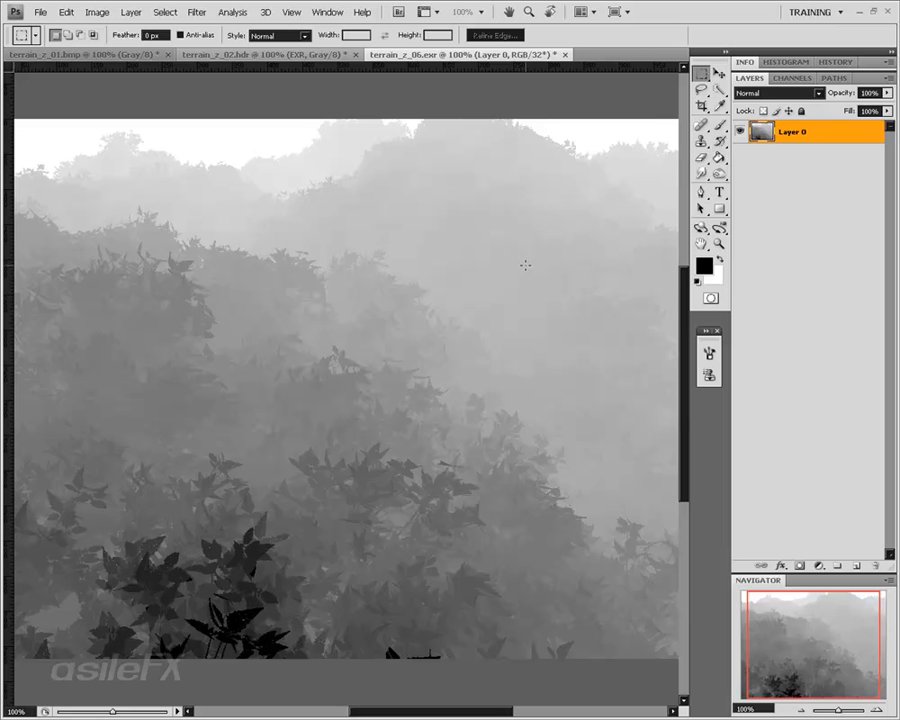
Open terrain_z_03-2 from the zDepth folder and view it at 100%
{"action": "key", "text": "ctrl+o"}
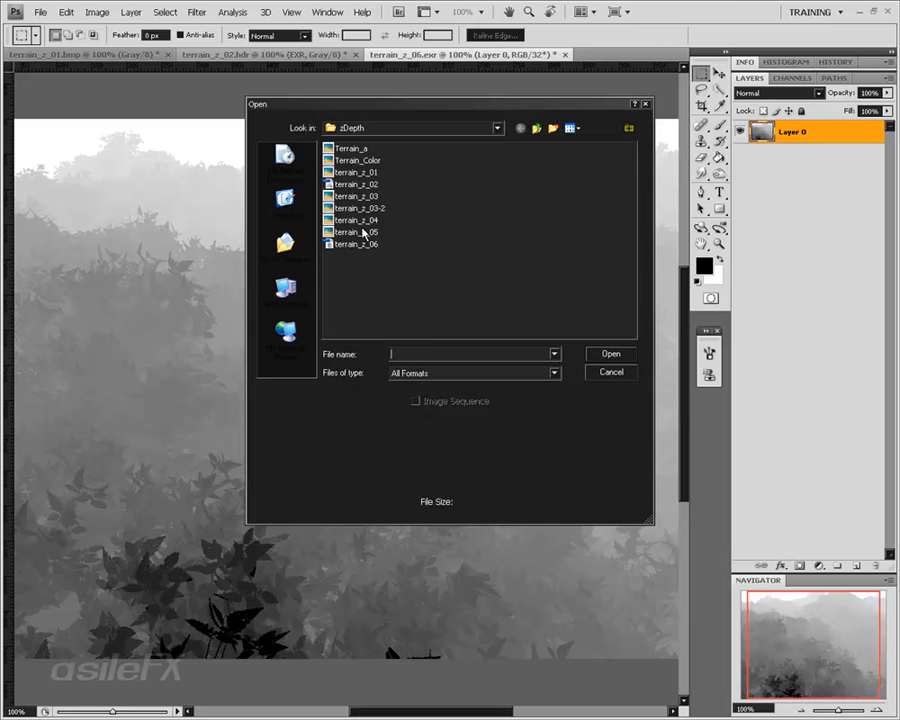
{"action": "left_click", "coordinate": [372, 208]}
{"action": "double_click", "coordinate": [373, 209]}
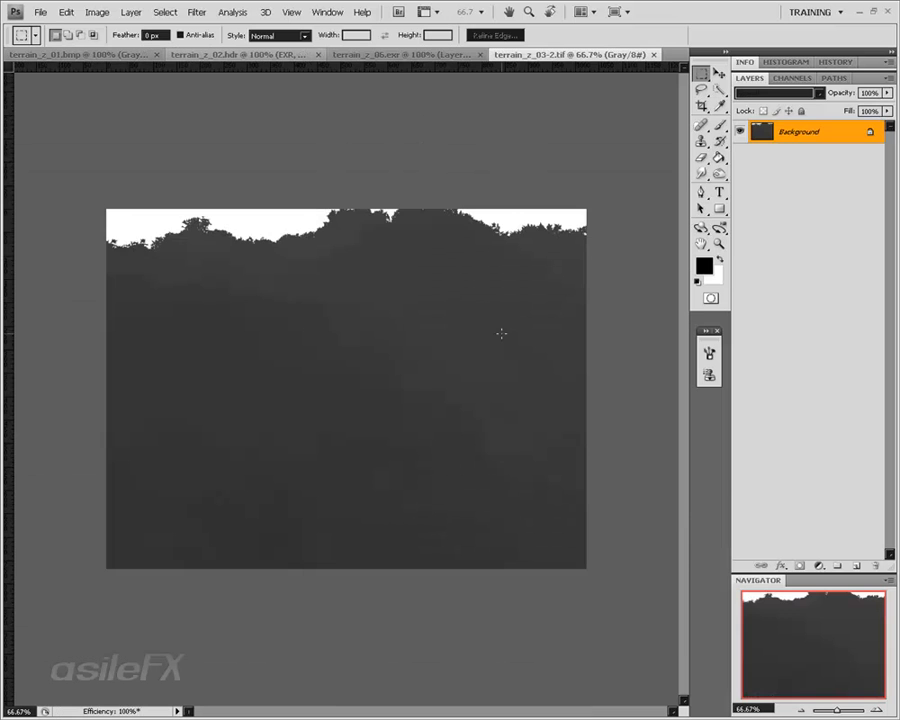
{"action": "key", "text": "ctrl+1"}
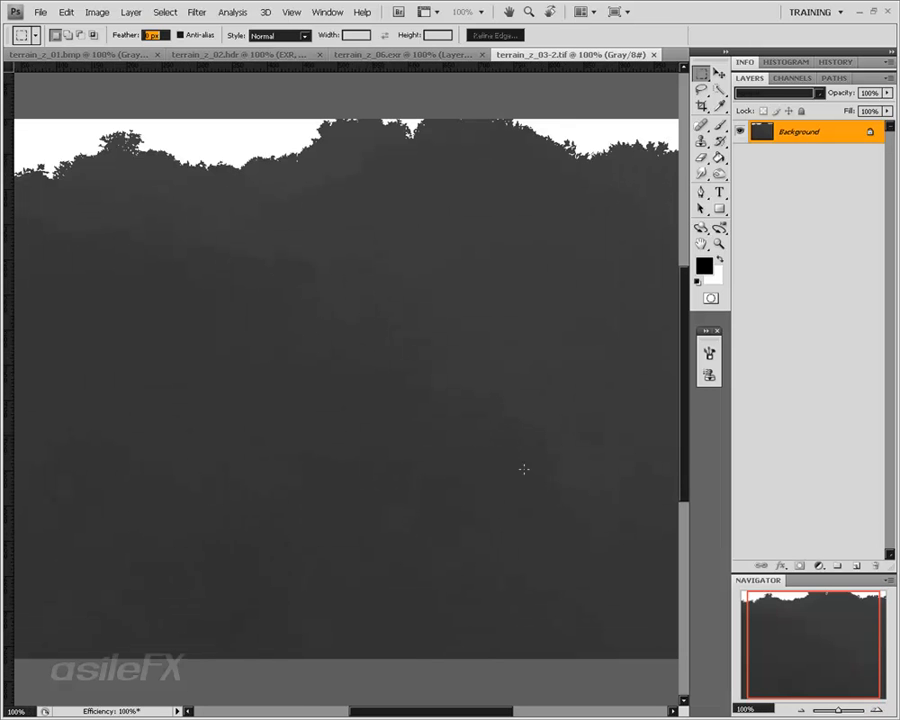
Apply Levels to terrain_z_03-2.tif with input black at 33 and input white at 52, and close the file without saving
{"action": "key", "text": "ctrl+l"}
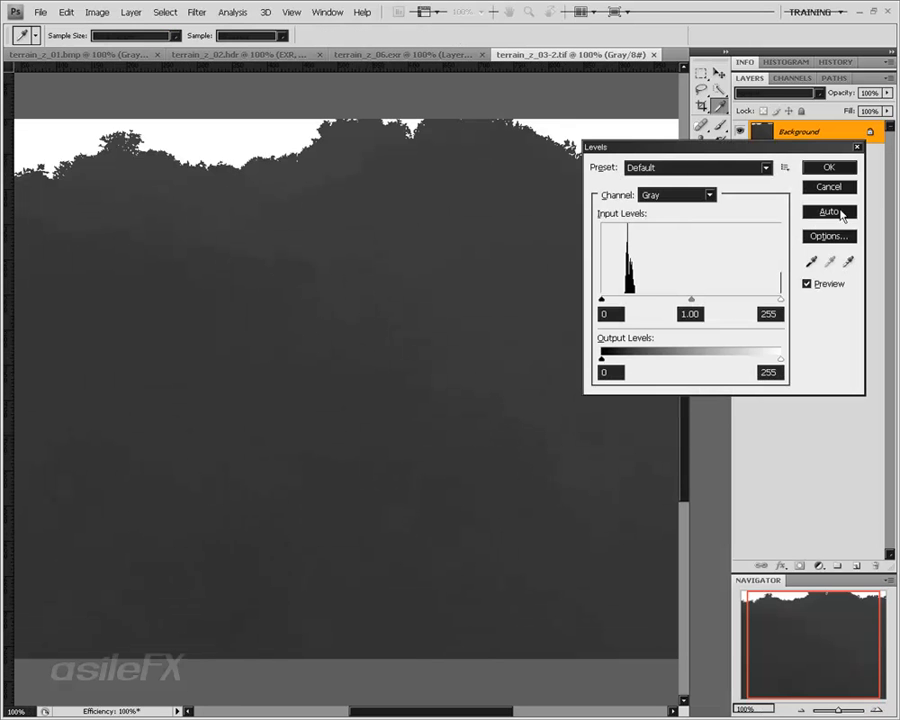
{"action": "left_click", "coordinate": [826, 211]}
{"action": "left_click_drag", "start_coordinate": [780, 299], "coordinate": [639, 299]}
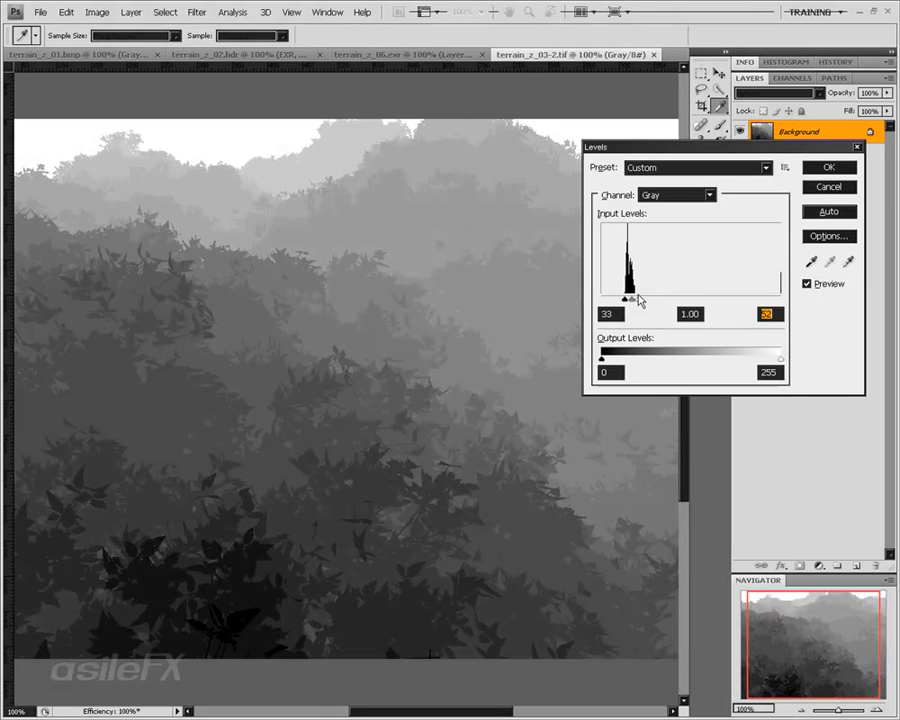
{"action": "key", "text": "Return"}
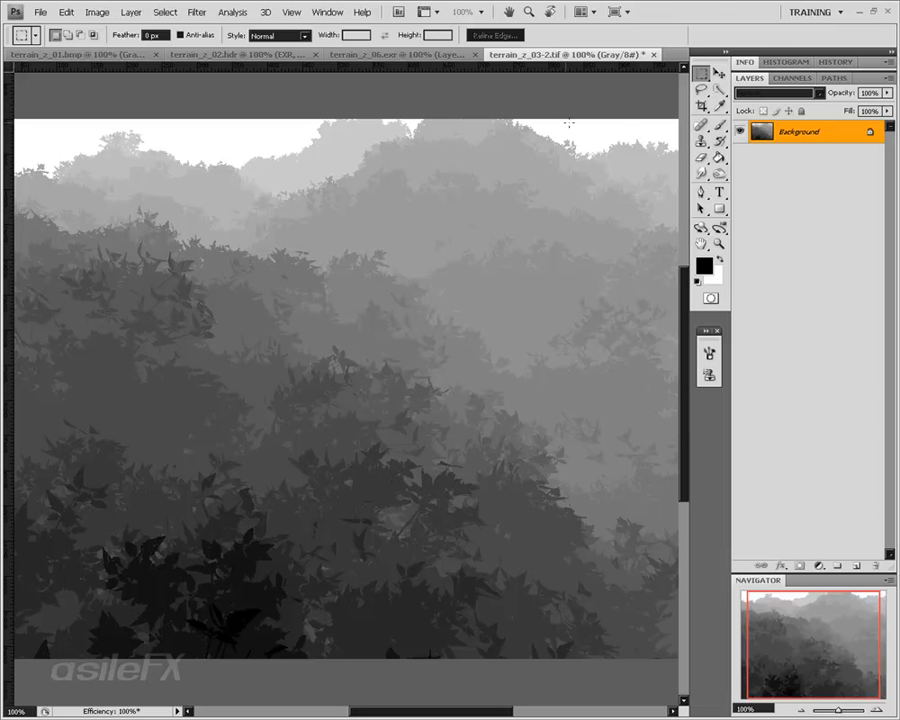
{"action": "left_click", "coordinate": [655, 58]}
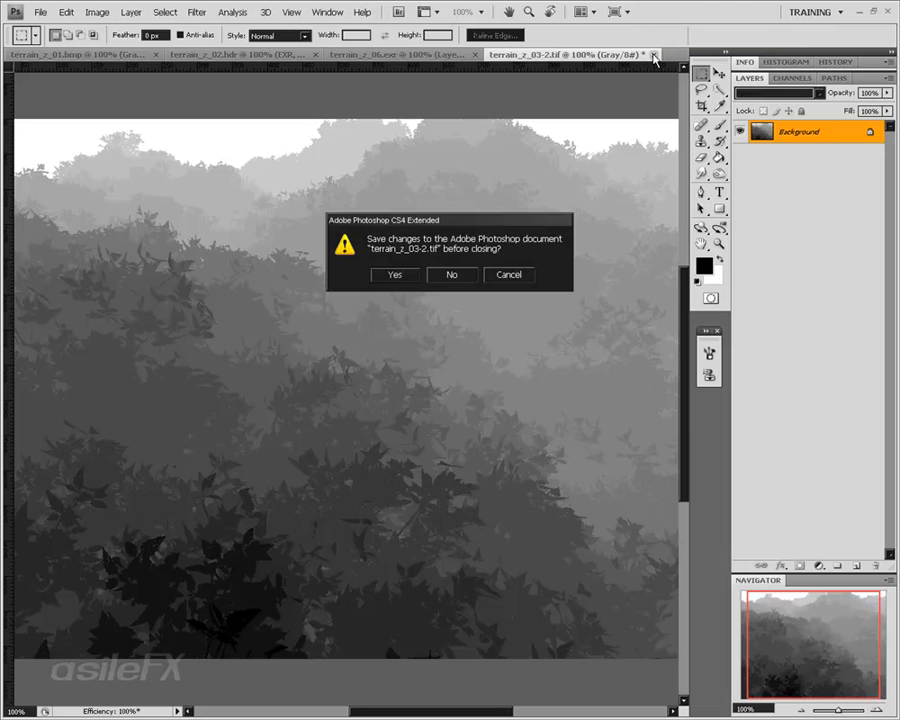
{"action": "left_click", "coordinate": [463, 277]}
Open the 16-bit terrain_z_03 image from the zDepth folder and view it at 100%
{"action": "key", "text": "ctrl+o"}
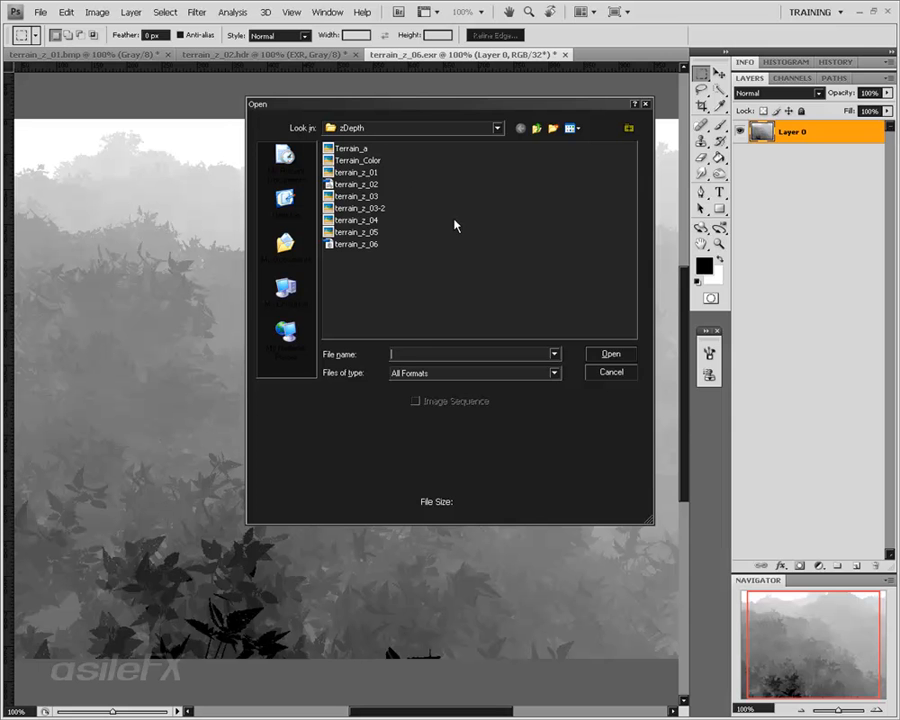
{"action": "left_click", "coordinate": [356, 196]}
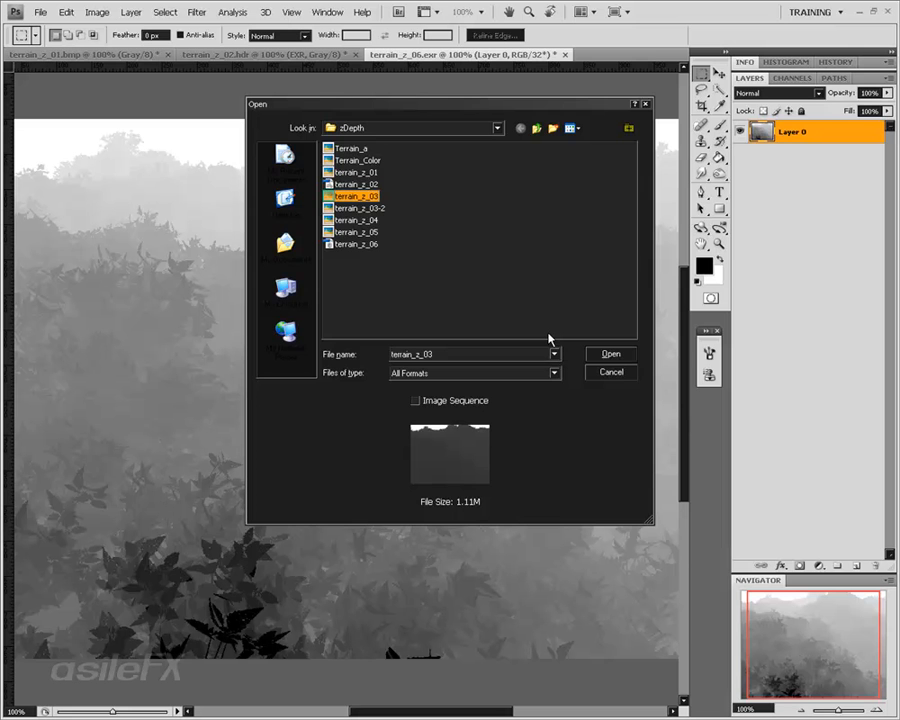
{"action": "left_click", "coordinate": [612, 354]}
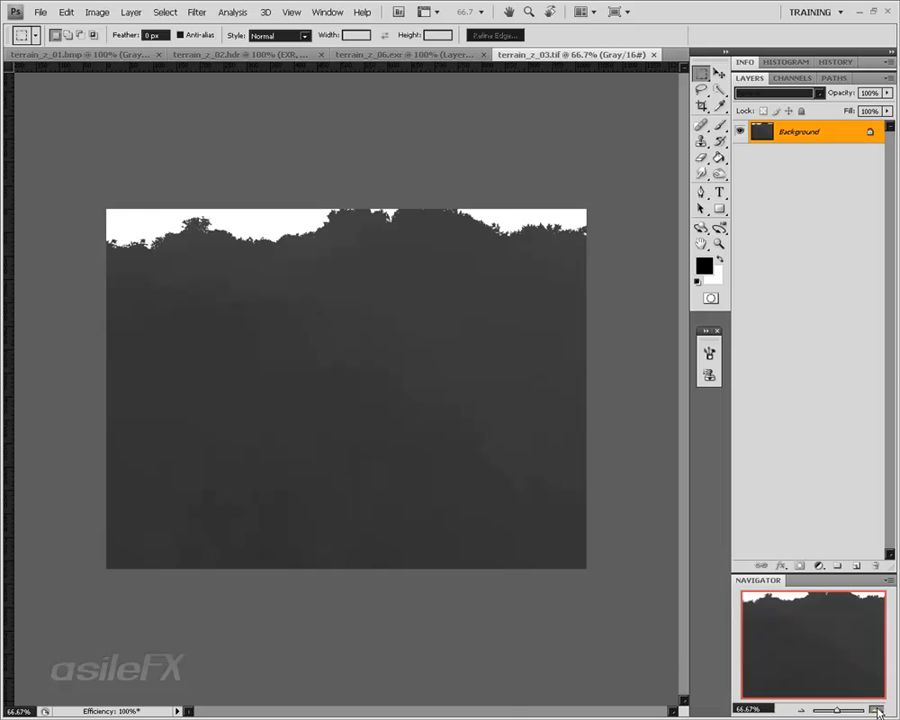
{"action": "key", "text": "ctrl+1"}
Apply Levels to terrain_z_03.tif with input black at 33 and input white at 52
{"action": "key", "text": "ctrl+l"}
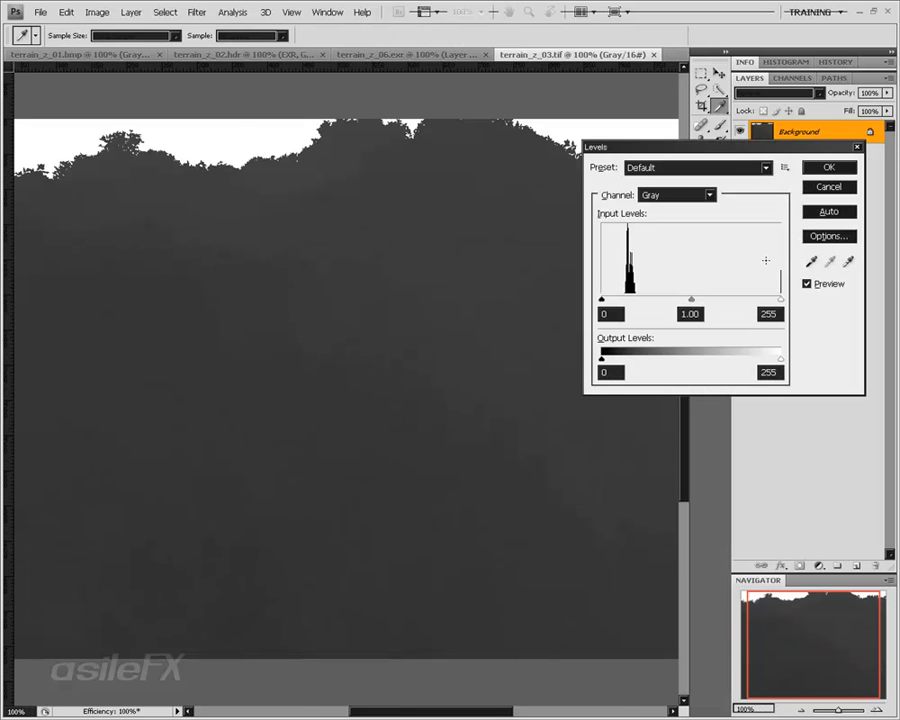
{"action": "left_click_drag", "start_coordinate": [602, 299], "coordinate": [624, 298]}
{"action": "left_click", "coordinate": [840, 213]}
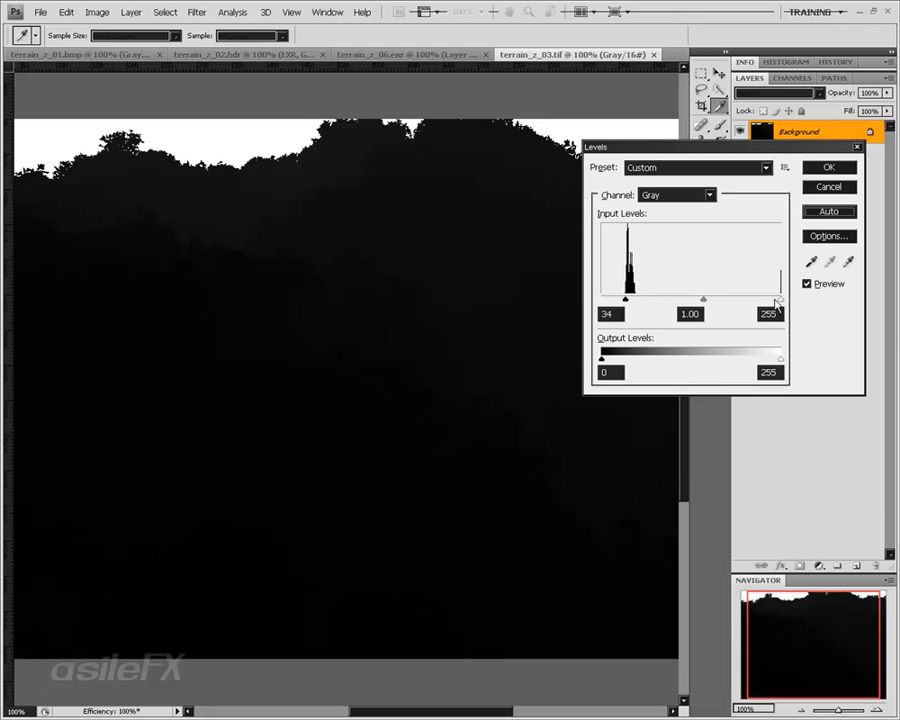
{"action": "left_click_drag", "start_coordinate": [781, 299], "coordinate": [630, 307]}
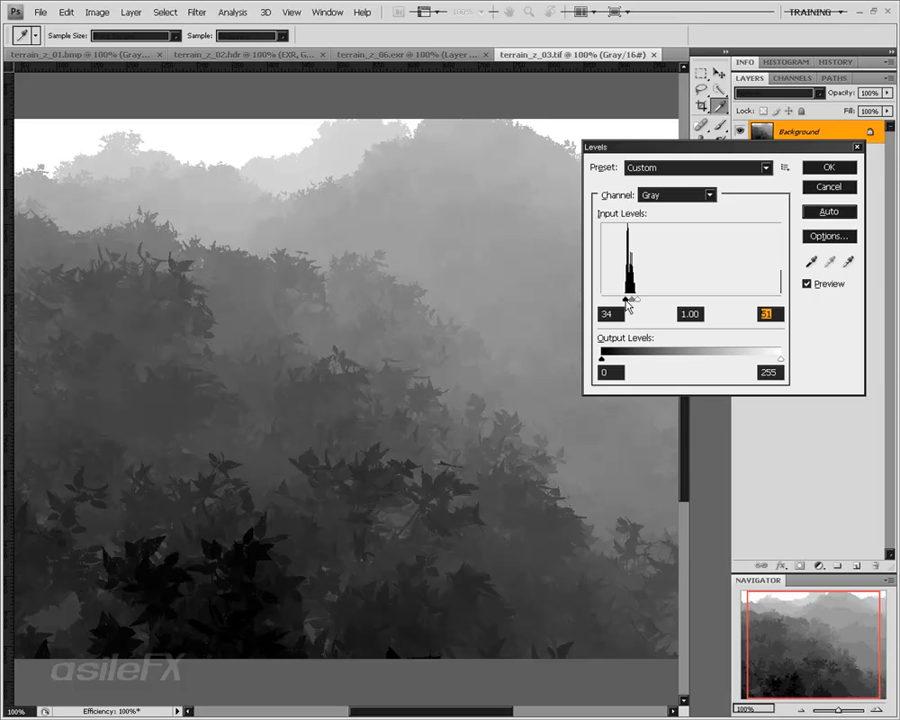
{"action": "left_click_drag", "start_coordinate": [627, 305], "coordinate": [628, 305]}
{"action": "left_click", "coordinate": [628, 300]}
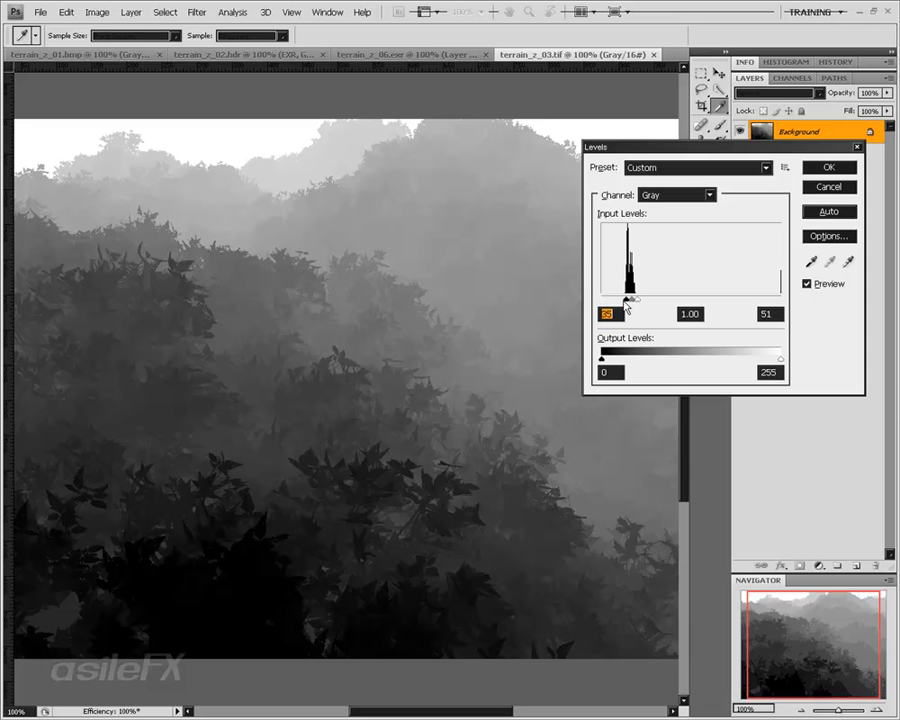
{"action": "type", "text": "32"}
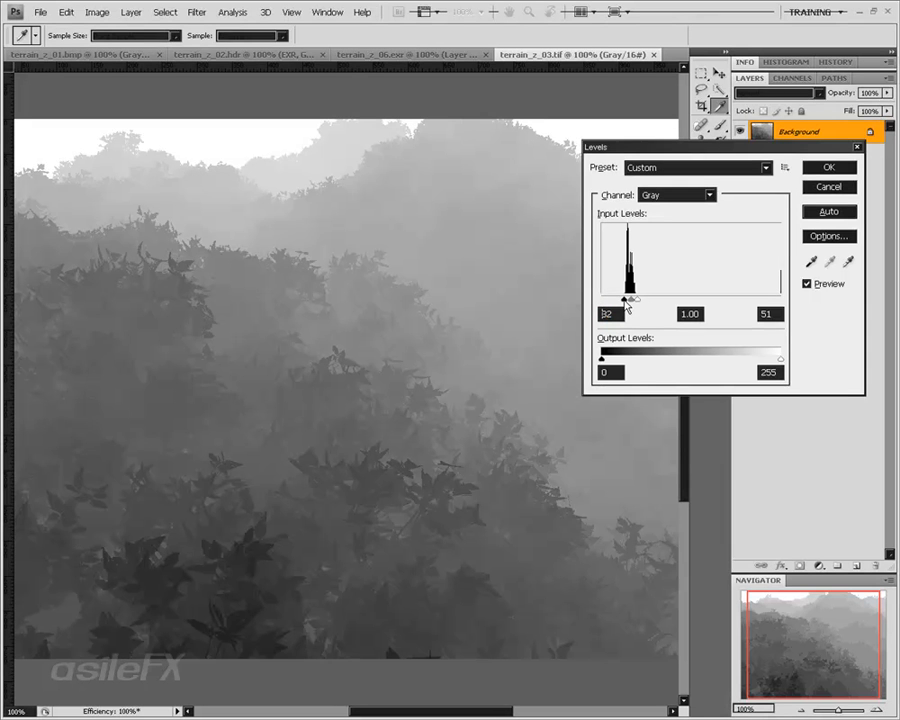
{"action": "left_click_drag", "start_coordinate": [624, 301], "coordinate": [624, 301]}
{"action": "left_click_drag", "start_coordinate": [625, 301], "coordinate": [626, 301]}
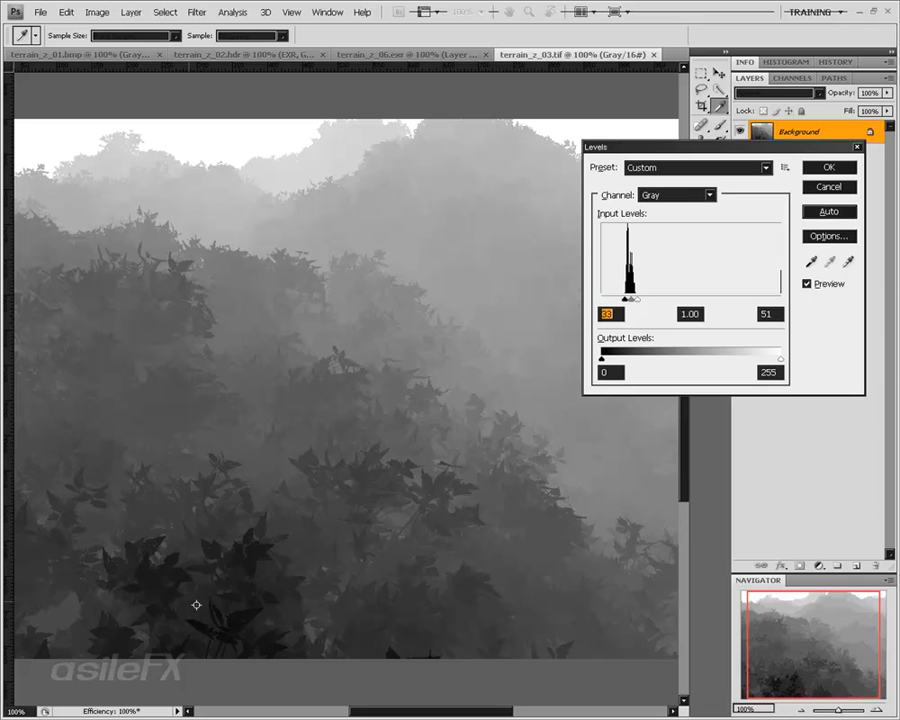
{"action": "mouse_move", "coordinate": [637, 299]}
{"action": "left_mouse_down"}
{"action": "mouse_move", "coordinate": [633, 306]}
{"action": "mouse_move", "coordinate": [640, 303]}
{"action": "left_mouse_up"}
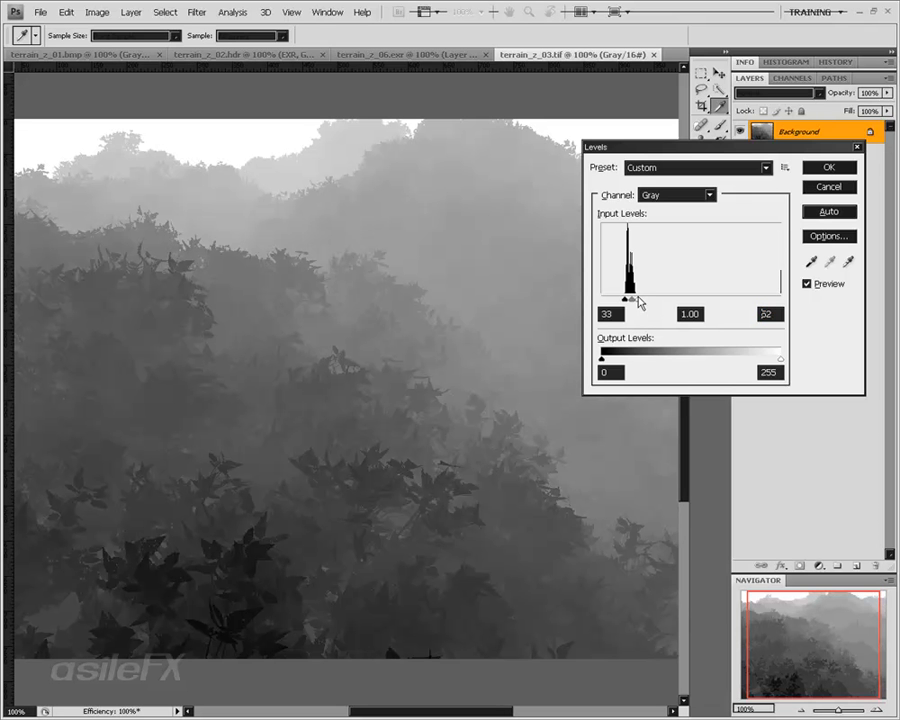
{"action": "key", "text": "Return"}
{"action": "key", "text": "m"}
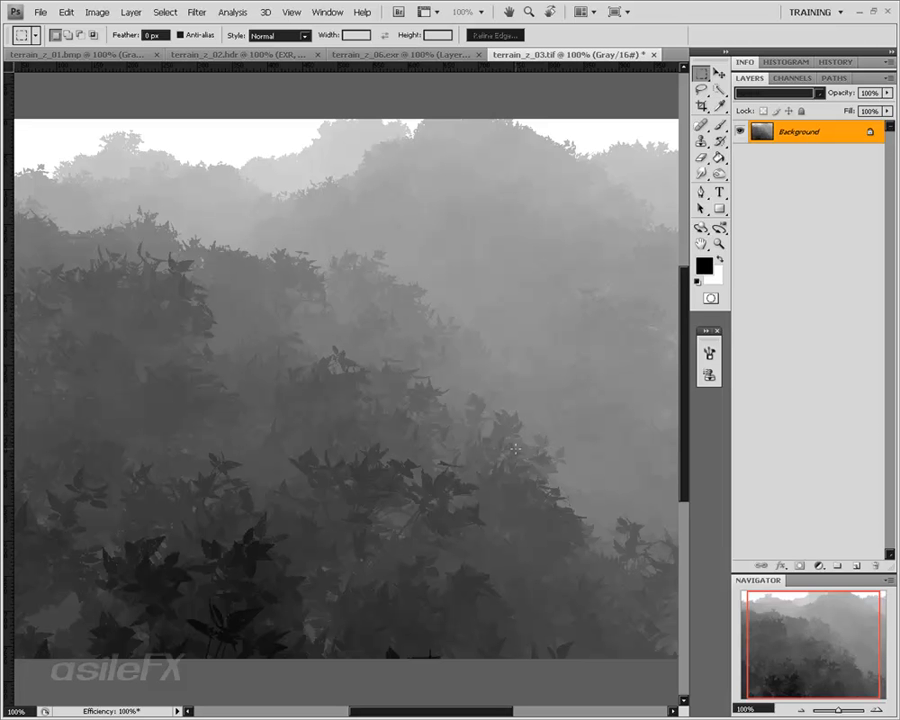
Copy the whole terrain_z_03.tif image and paste it as a new layer into terrain_z_06.exr
{"action": "key", "text": "ctrl+a"}
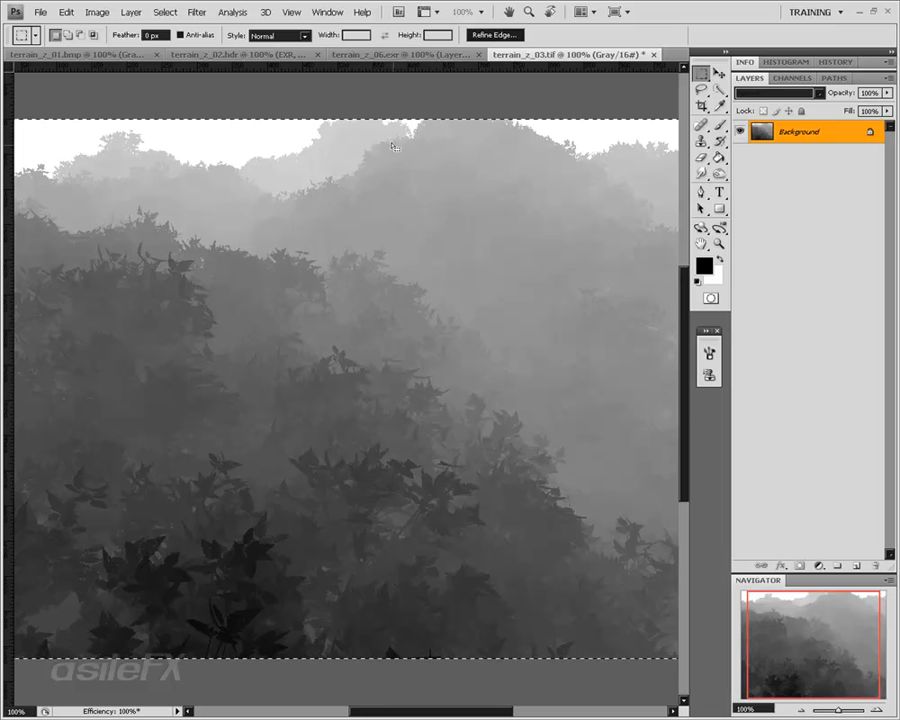
{"action": "left_click", "coordinate": [372, 57]}
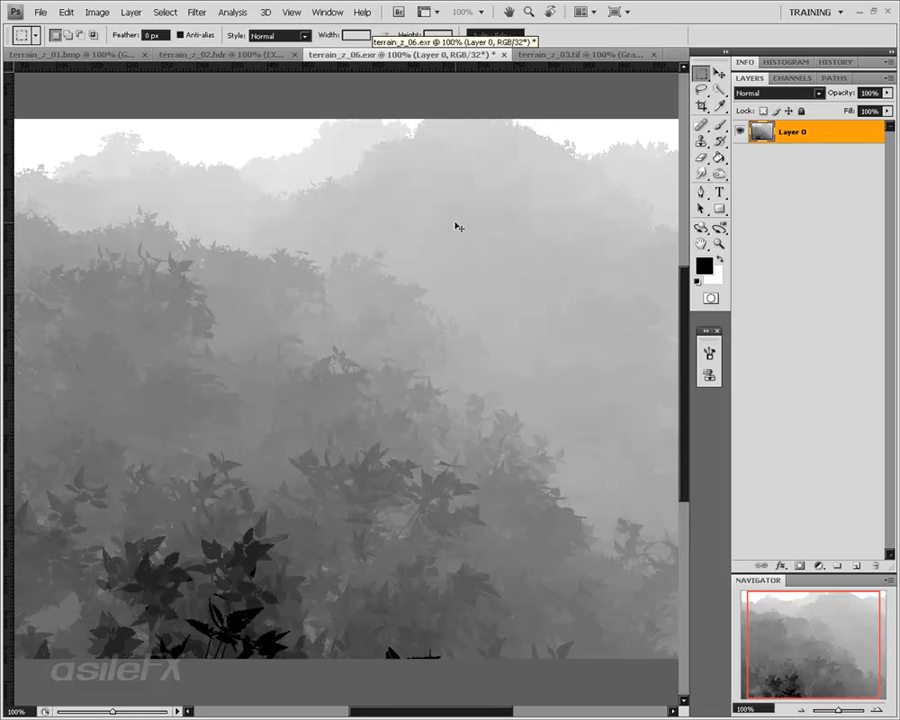
{"action": "key", "text": "ctrl+v"}
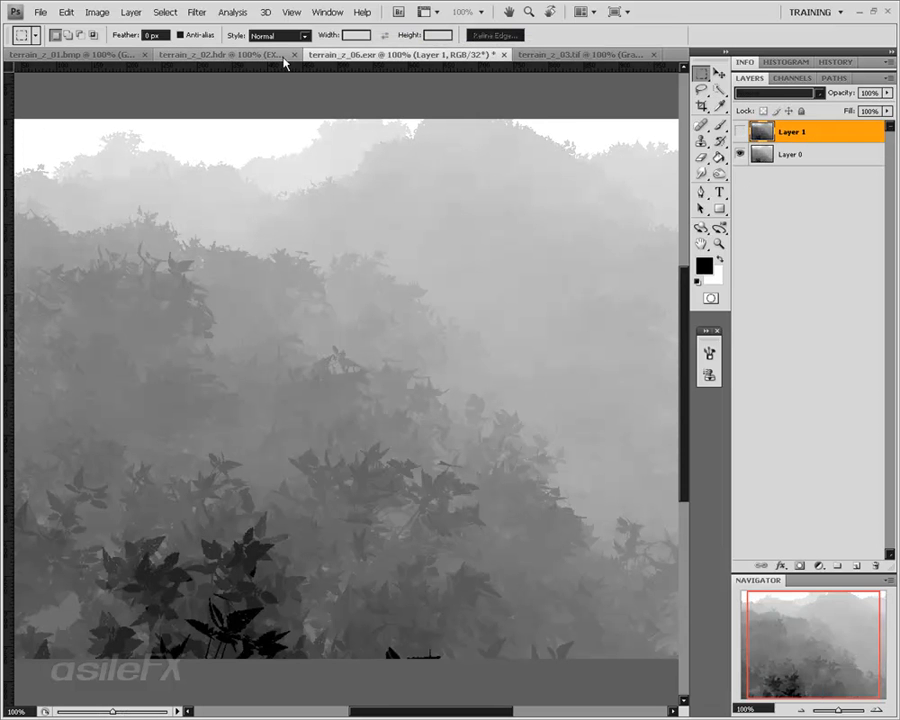
Paste the copied image into terrain_z_02.hdr, name its layer Tiff-16, and place it directly above the HDR layer
{"action": "left_click", "coordinate": [284, 56]}
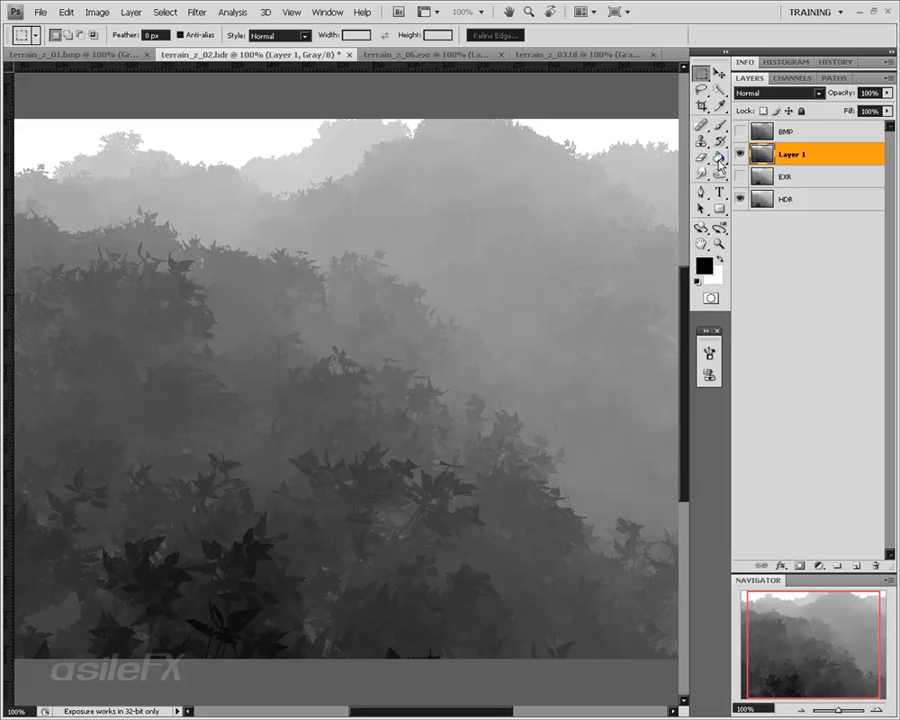
{"action": "double_click", "coordinate": [793, 154]}
{"action": "type", "text": "Tiff-16"}
{"action": "key", "text": "Return"}
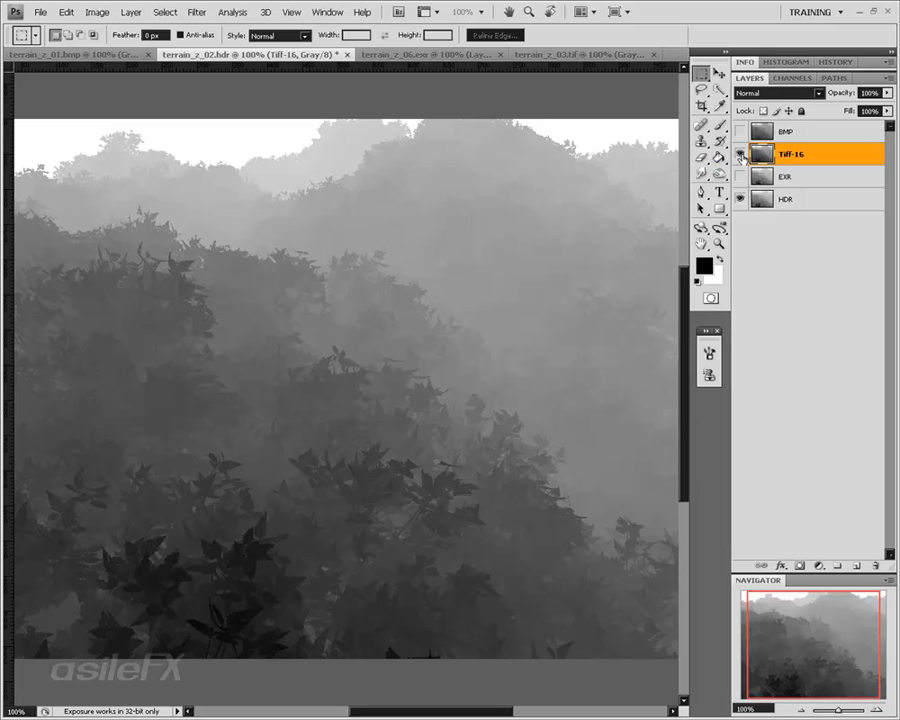
{"action": "left_click_drag", "start_coordinate": [802, 152], "coordinate": [806, 182]}
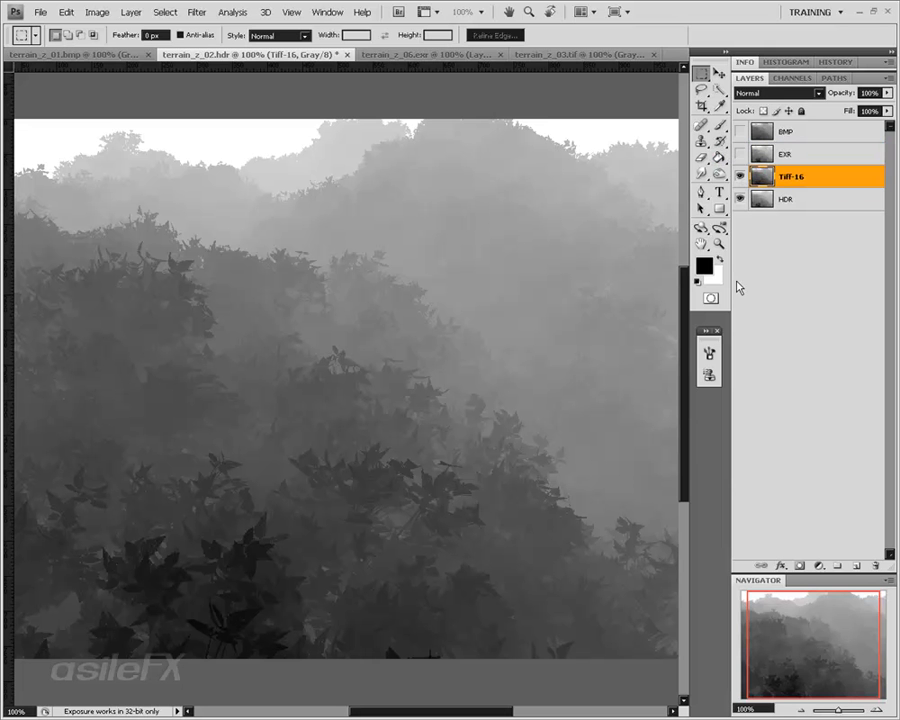
Compare the Tiff-16 and HDR layers on the distant hills at 200% zoom by toggling the Tiff-16 layer
{"action": "left_click", "coordinate": [876, 709]}
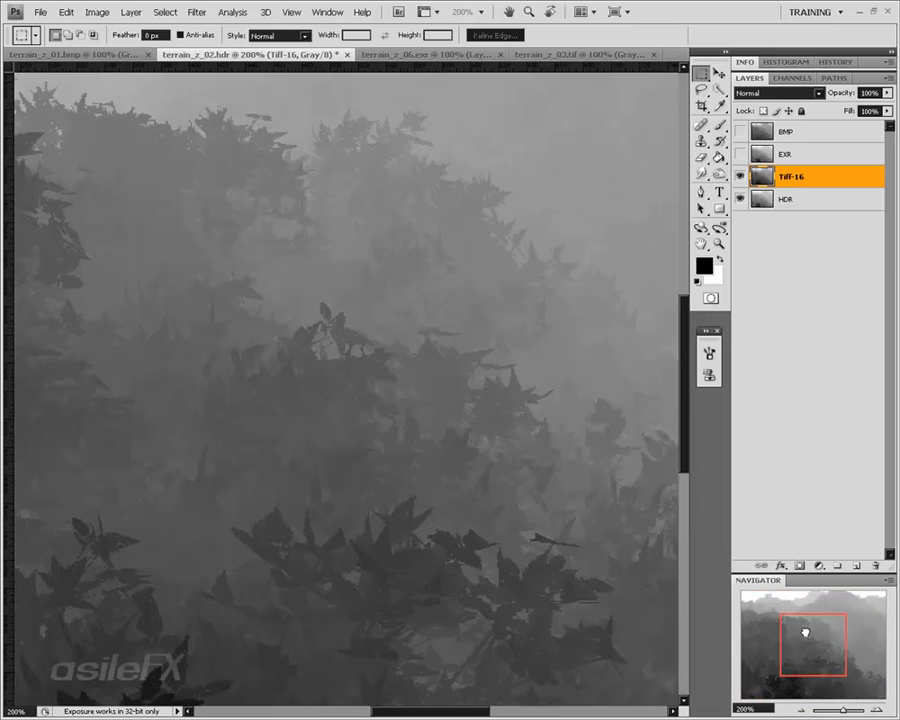
{"action": "left_click_drag", "start_coordinate": [804, 638], "coordinate": [856, 625]}
{"action": "left_click", "coordinate": [741, 177]}
{"action": "left_click", "coordinate": [741, 177]}
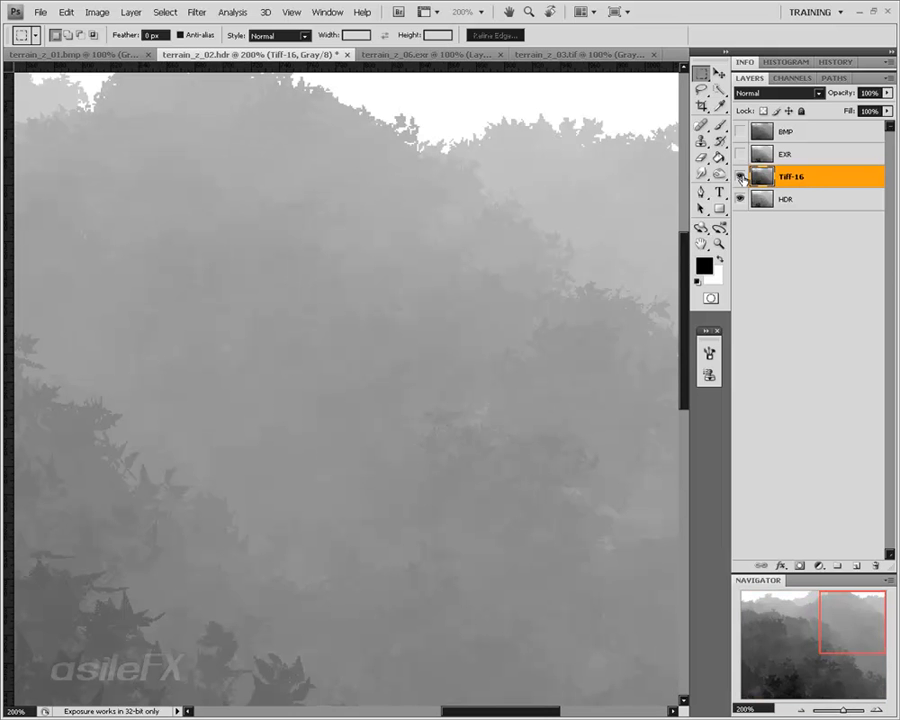
Brighten the Tiff-16 layer with Levels by lowering input white to just above the main histogram range, and compare it with HDR
{"action": "key", "text": "ctrl+l"}
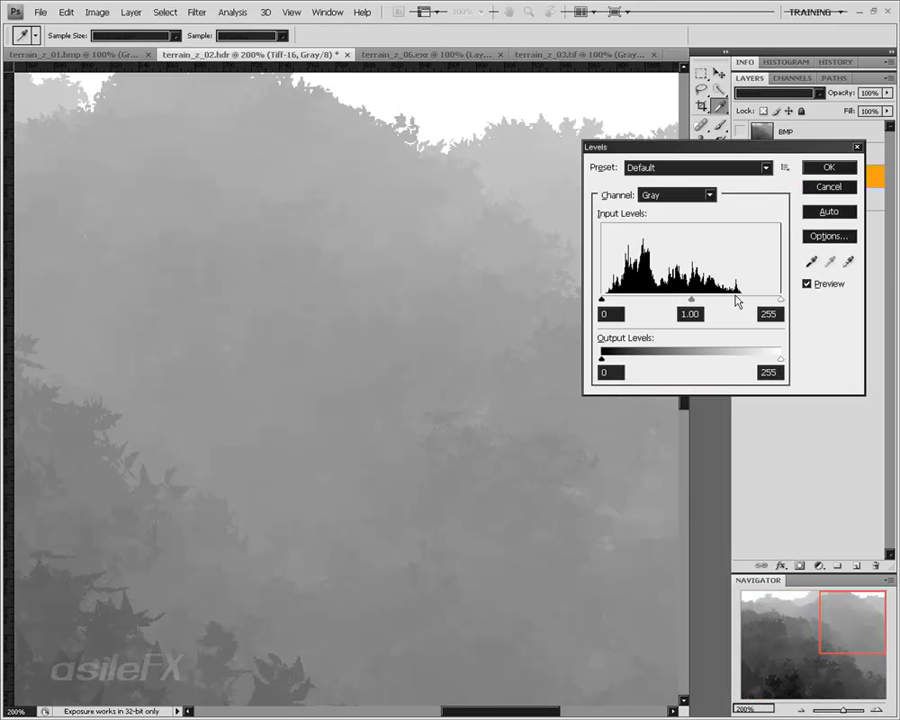
{"action": "left_click_drag", "start_coordinate": [779, 300], "coordinate": [749, 302]}
{"action": "key", "text": "Return"}
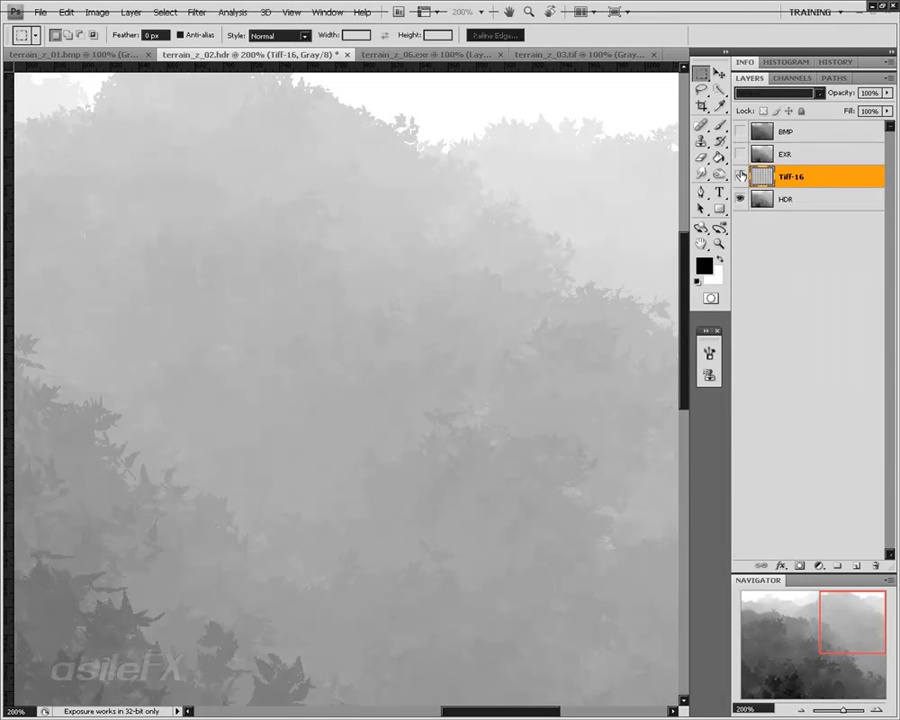
{"action": "left_click", "coordinate": [742, 177]}
{"action": "left_click", "coordinate": [742, 177]}
Brighten the HDR layer with Levels by lowering input white to the histogram's bright end, and compare it with Tiff-16
{"action": "left_click", "coordinate": [794, 203]}
{"action": "key", "text": "ctrl+l"}
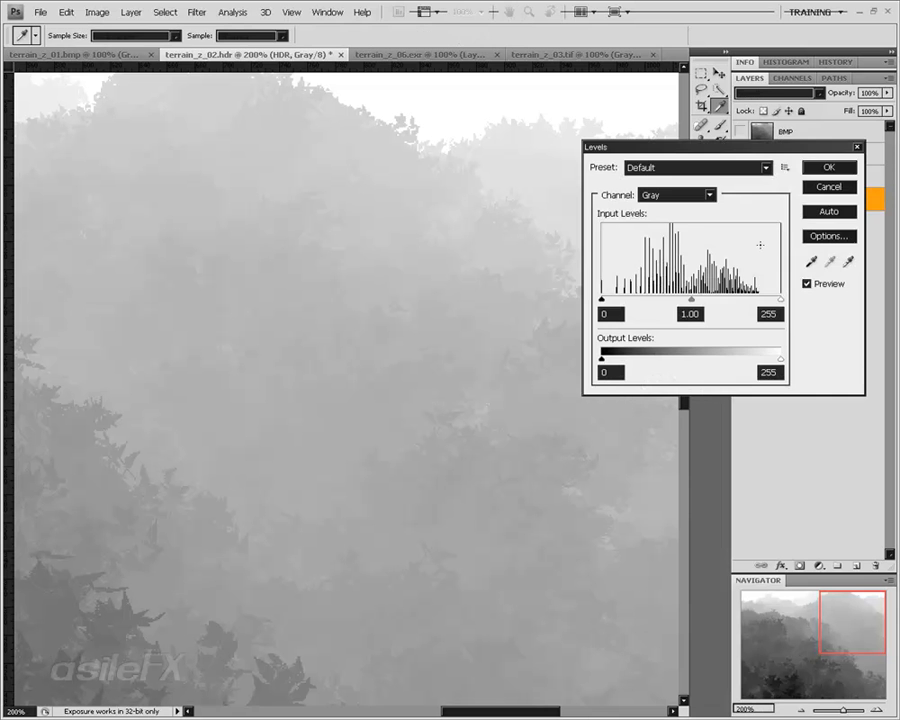
{"action": "left_click_drag", "start_coordinate": [781, 299], "coordinate": [763, 299]}
{"action": "key", "text": "Return"}
{"action": "key", "text": "m"}
{"action": "left_click", "coordinate": [740, 177]}
{"action": "left_click", "coordinate": [740, 177]}
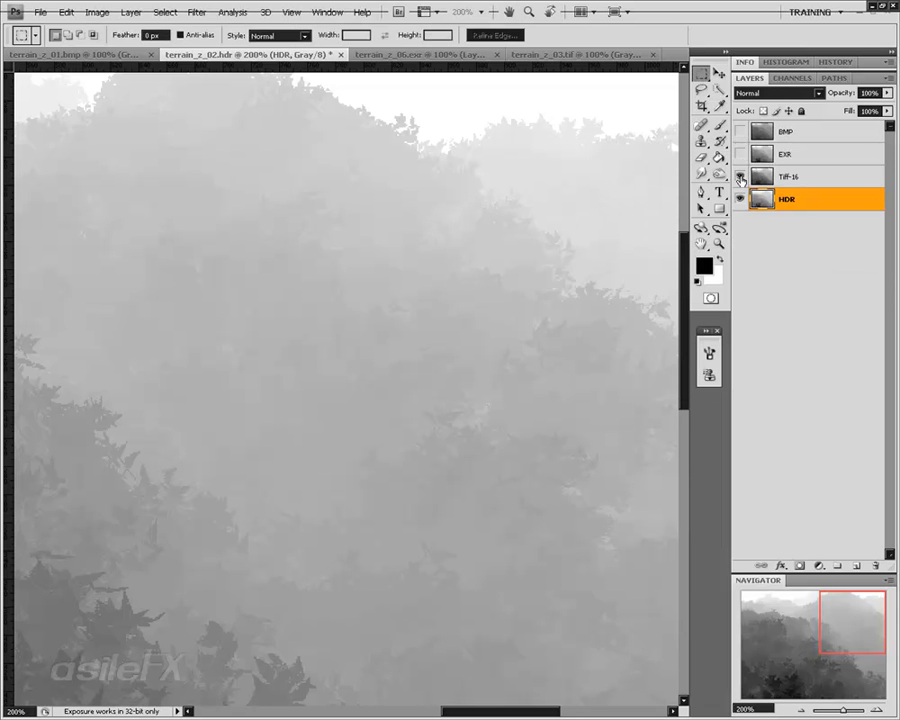
Examine the Levels histograms of the Tiff-16 and HDR layers without applying any adjustment
{"action": "left_click", "coordinate": [786, 177]}
{"action": "key", "text": "ctrl+l"}
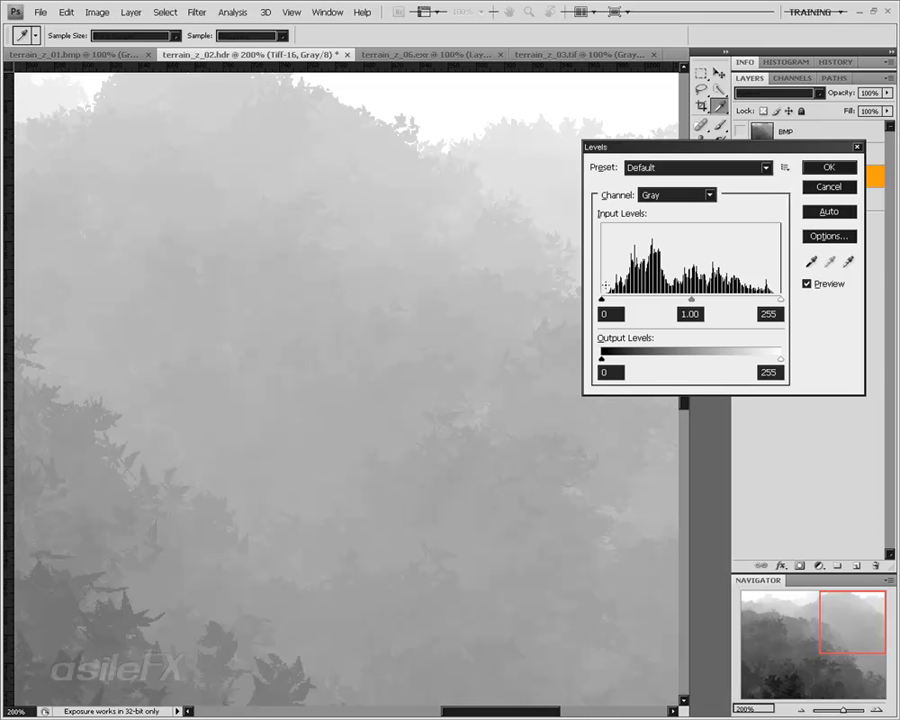
{"action": "left_click", "coordinate": [829, 187]}
{"action": "left_click", "coordinate": [816, 201]}
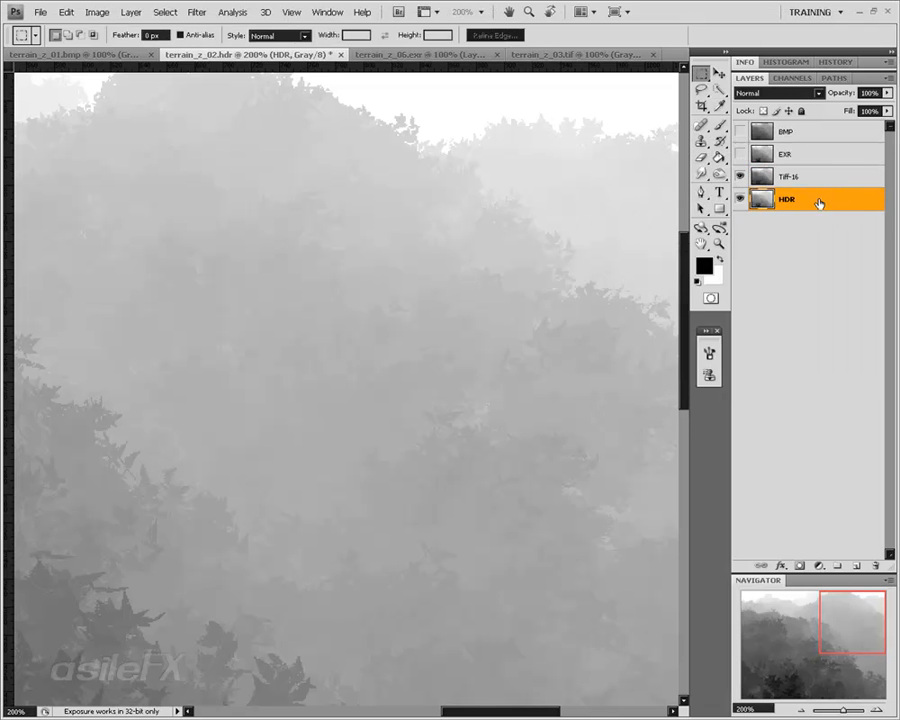
{"action": "key", "text": "ctrl+l"}
{"action": "left_click_drag", "start_coordinate": [603, 300], "coordinate": [566, 307]}
{"action": "left_click", "coordinate": [829, 187]}
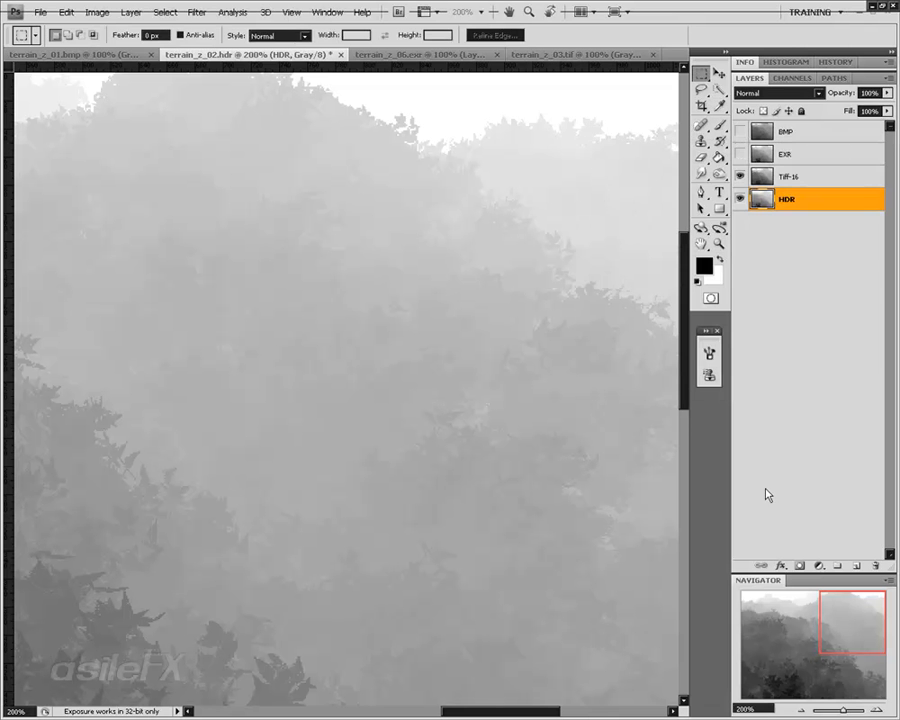
View the image at 100% and apply Levels to the HDR layer with input black at 7
{"action": "left_click", "coordinate": [803, 711]}
{"action": "left_click_drag", "start_coordinate": [808, 660], "coordinate": [743, 663]}
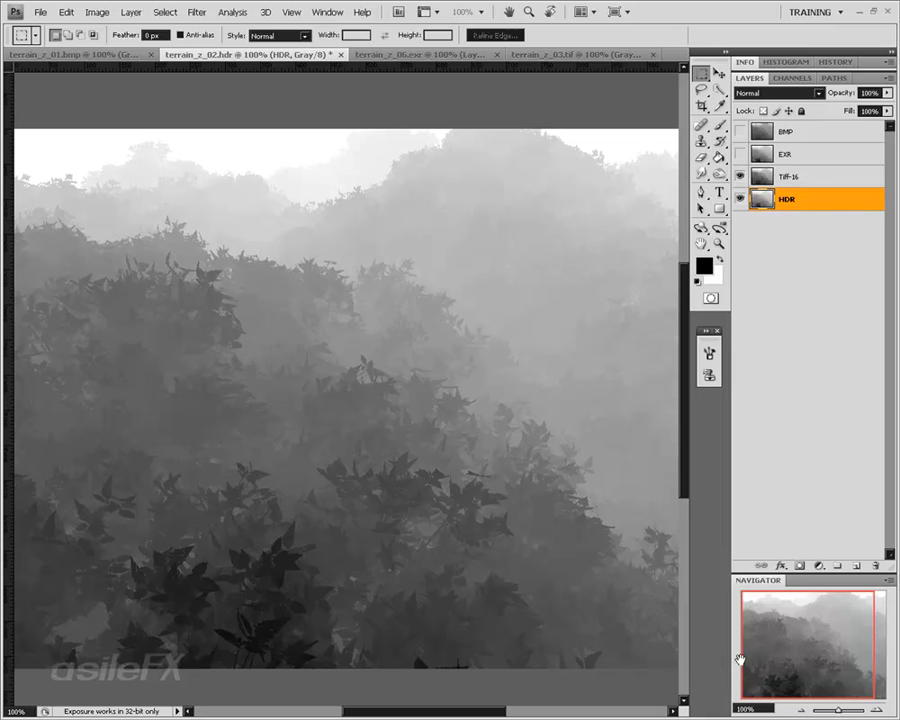
{"action": "key", "text": "ctrl+l"}
{"action": "left_click_drag", "start_coordinate": [602, 299], "coordinate": [648, 302]}
{"action": "left_click", "coordinate": [815, 168]}
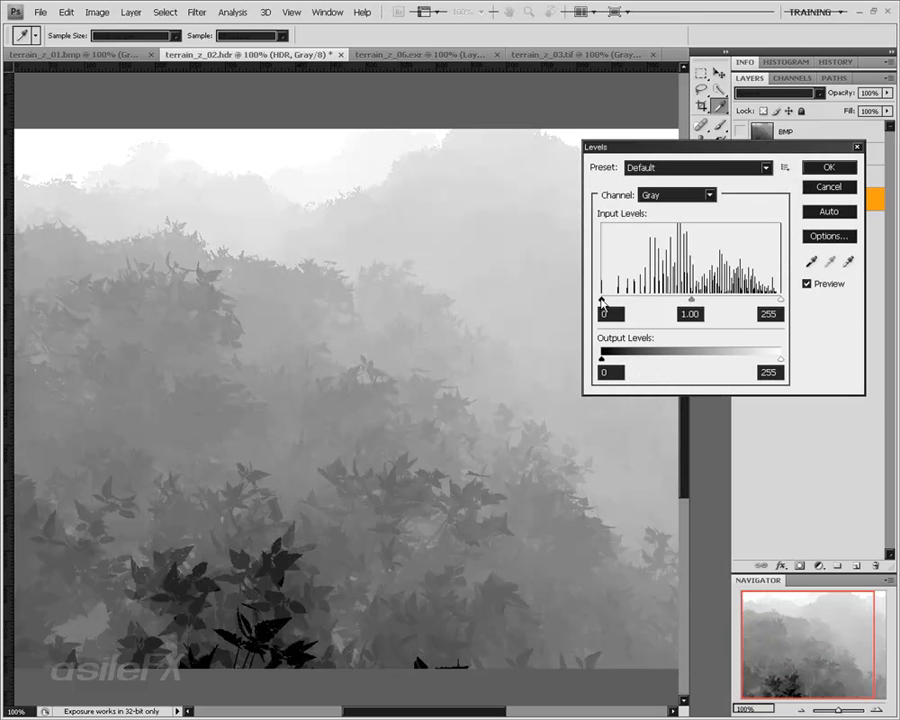
{"action": "mouse_move", "coordinate": [602, 299]}
{"action": "left_mouse_down"}
{"action": "mouse_move", "coordinate": [618, 306]}
{"action": "mouse_move", "coordinate": [606, 303]}
{"action": "left_mouse_up"}
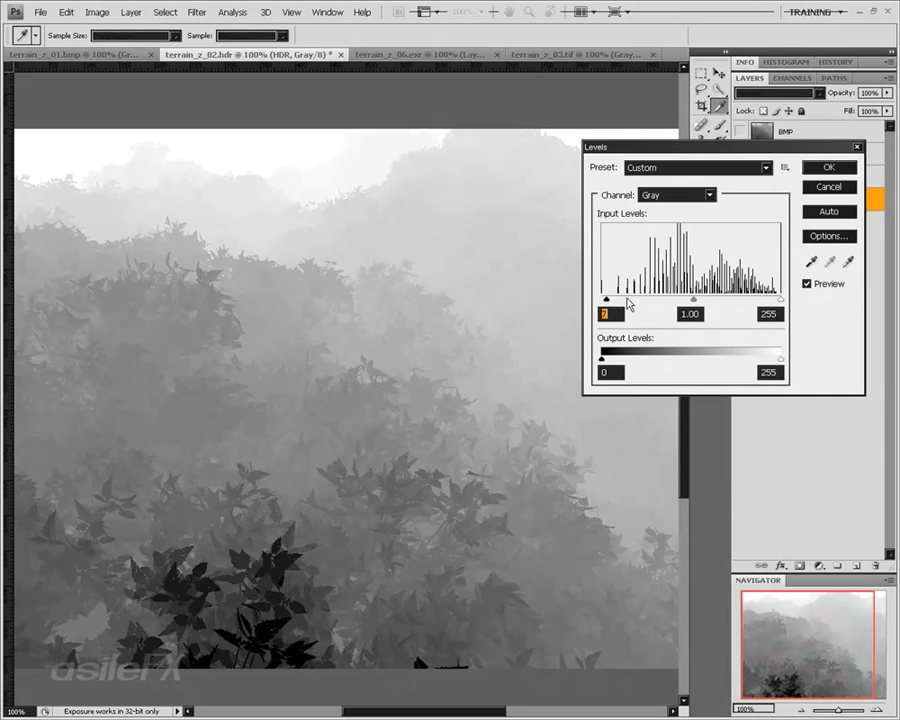
{"action": "key", "text": "Return"}
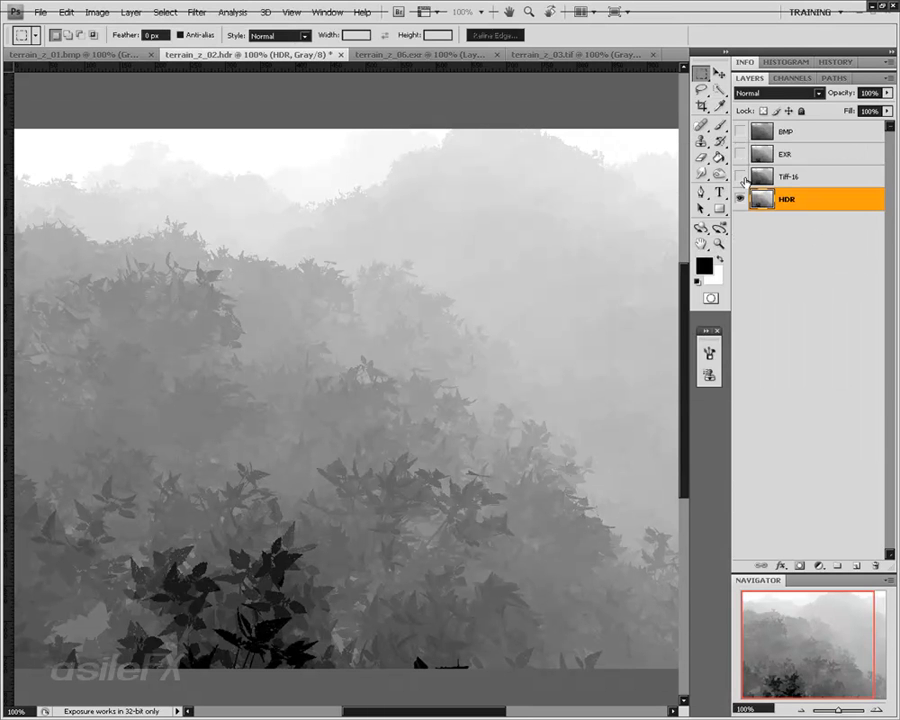
Compare the Tiff-16 and HDR layers on the lower-right foliage at 200% zoom by toggling Tiff-16 repeatedly
{"action": "left_click", "coordinate": [741, 177]}
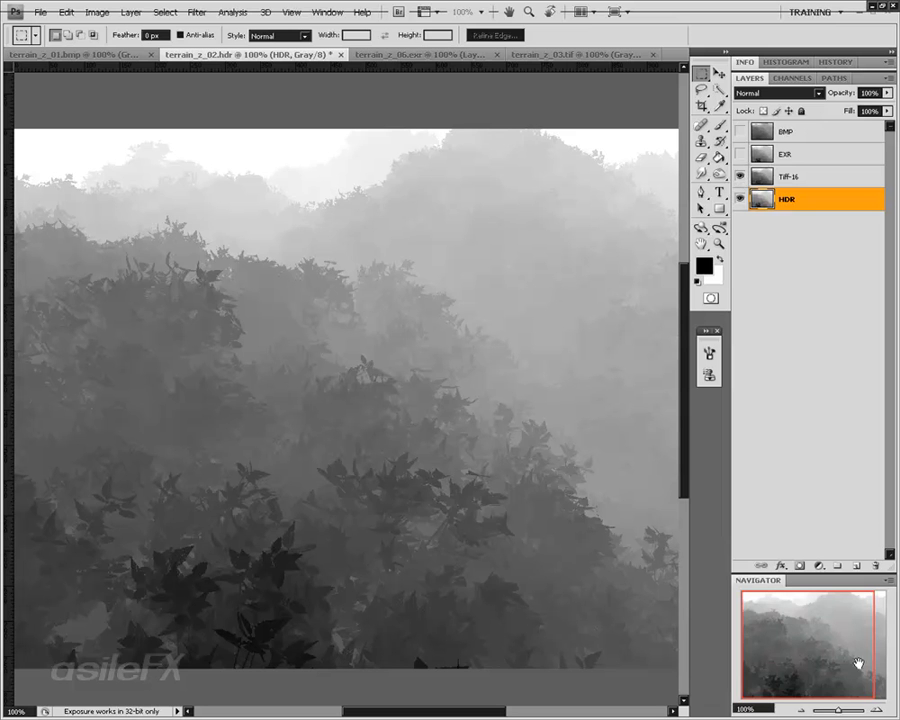
{"action": "left_click", "coordinate": [873, 710]}
{"action": "left_click_drag", "start_coordinate": [846, 668], "coordinate": [818, 658]}
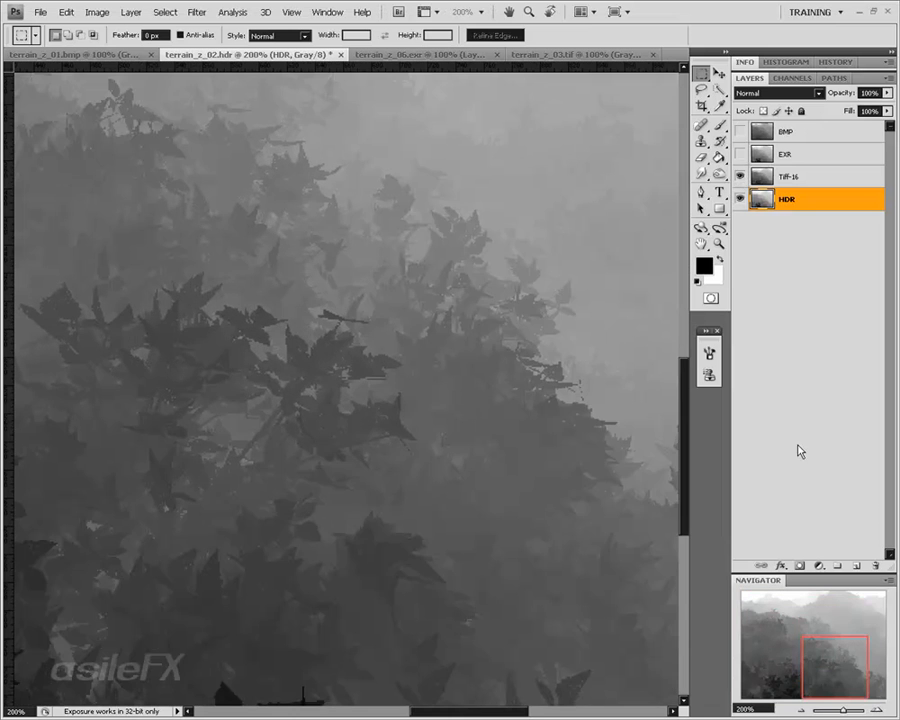
{"action": "left_click", "coordinate": [741, 177]}
{"action": "left_click", "coordinate": [741, 177]}
{"action": "left_click", "coordinate": [741, 177]}
{"action": "left_click", "coordinate": [741, 177]}
Compare the readjusted Tiff-16 and HDR layers on the distant hills in the image's upper-right area
{"action": "left_click", "coordinate": [850, 600]}
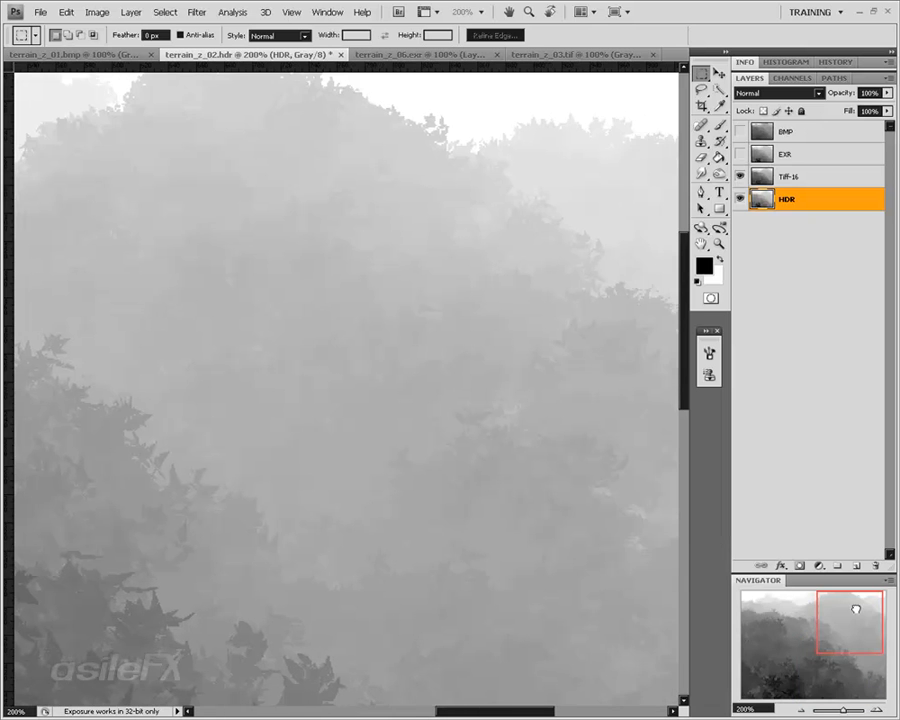
{"action": "left_click", "coordinate": [741, 177]}
{"action": "left_click", "coordinate": [741, 177]}
{"action": "left_click", "coordinate": [741, 177]}
Compare the Tiff-16 and HDR layers on the dark foreground leaves in the image's lower-left area
{"action": "left_click_drag", "start_coordinate": [829, 603], "coordinate": [779, 649]}
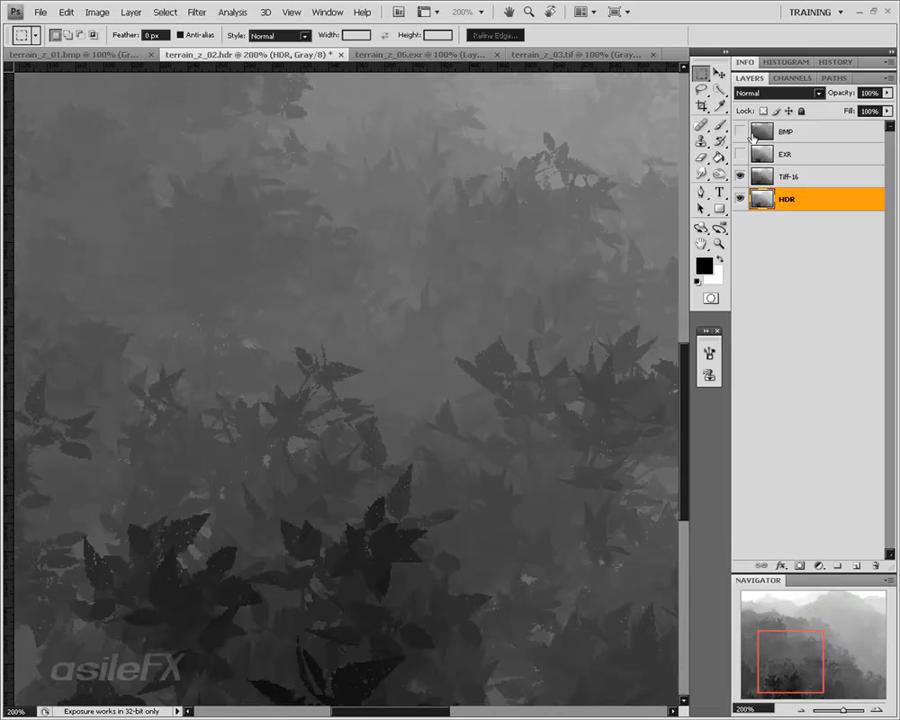
{"action": "left_click", "coordinate": [741, 177]}
{"action": "left_click", "coordinate": [741, 177]}
{"action": "left_click", "coordinate": [741, 177]}
{"action": "left_click", "coordinate": [741, 177]}
Compare the Tiff-16 and HDR layers at 400% zoom on the tree edges along the image's left side
{"action": "left_click_drag", "start_coordinate": [799, 649], "coordinate": [780, 626]}
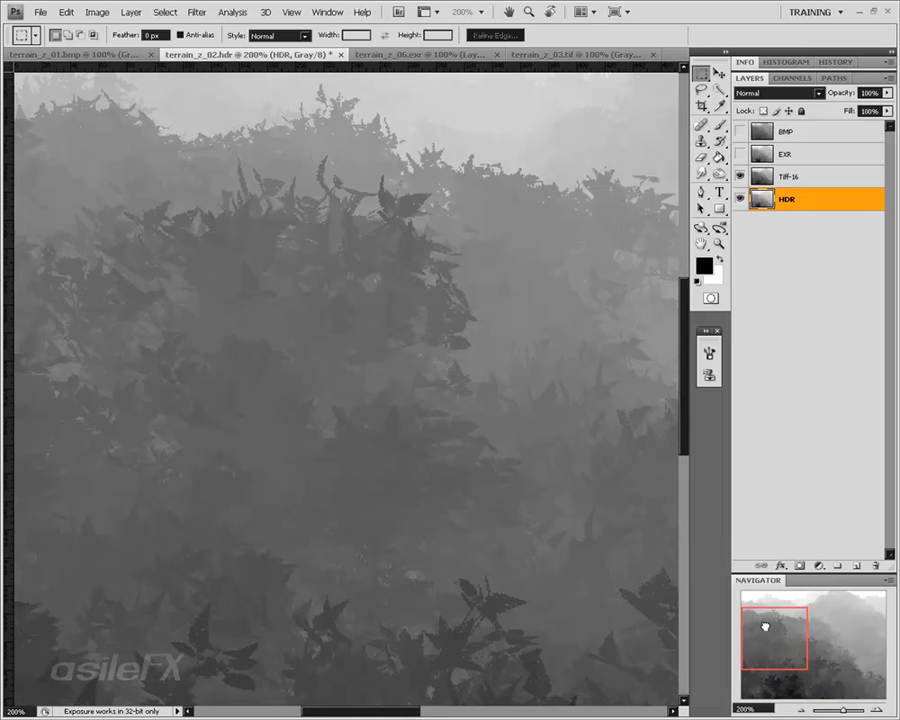
{"action": "left_click", "coordinate": [875, 706]}
{"action": "left_click", "coordinate": [875, 706]}
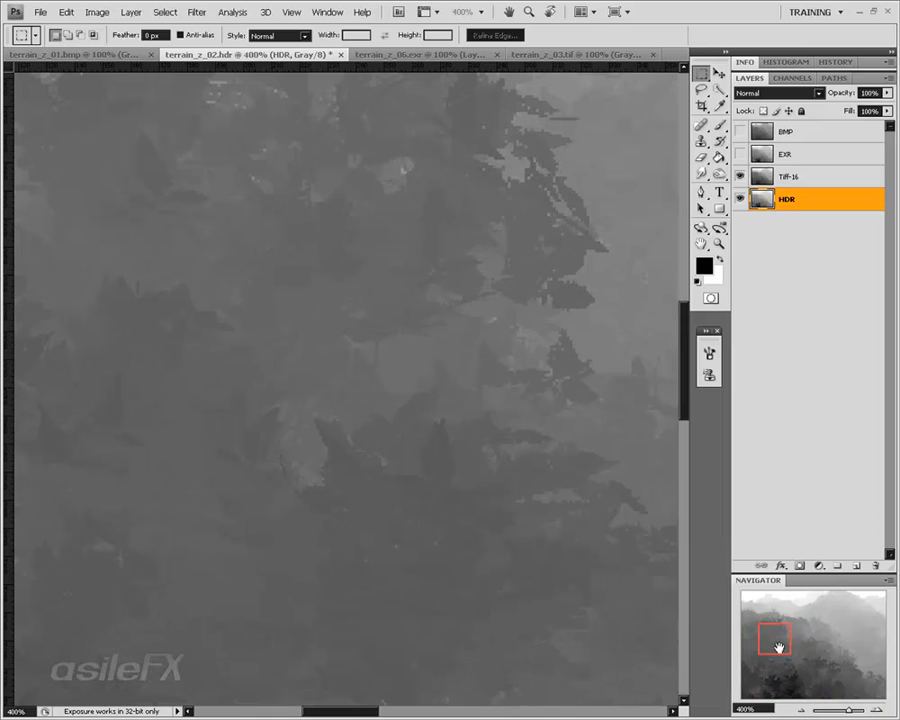
{"action": "left_click_drag", "start_coordinate": [779, 647], "coordinate": [769, 641]}
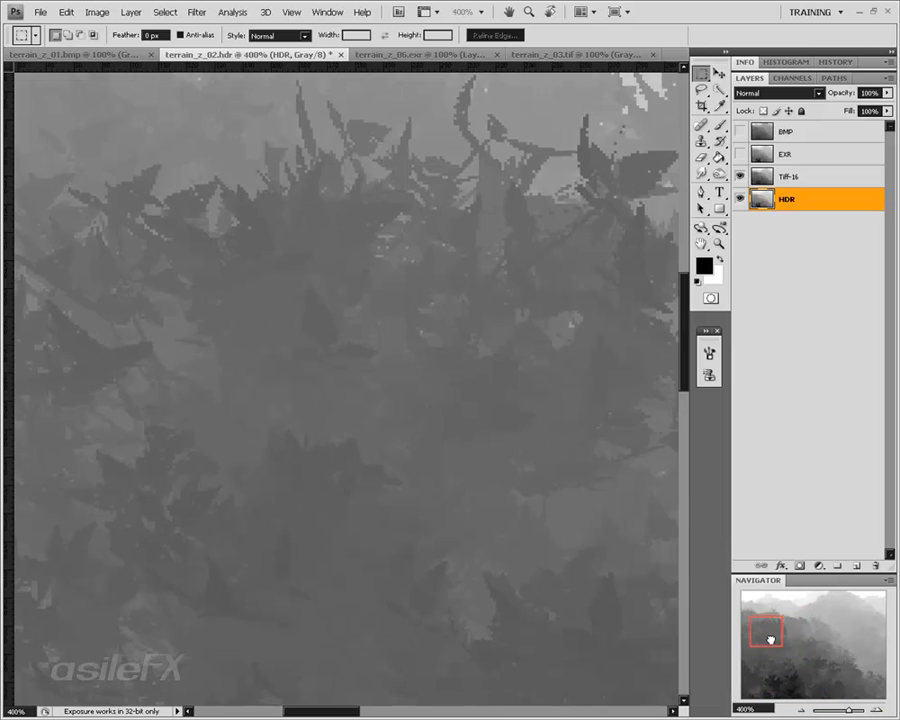
{"action": "left_click", "coordinate": [741, 176]}
{"action": "left_click", "coordinate": [741, 176]}
{"action": "left_click", "coordinate": [741, 176]}
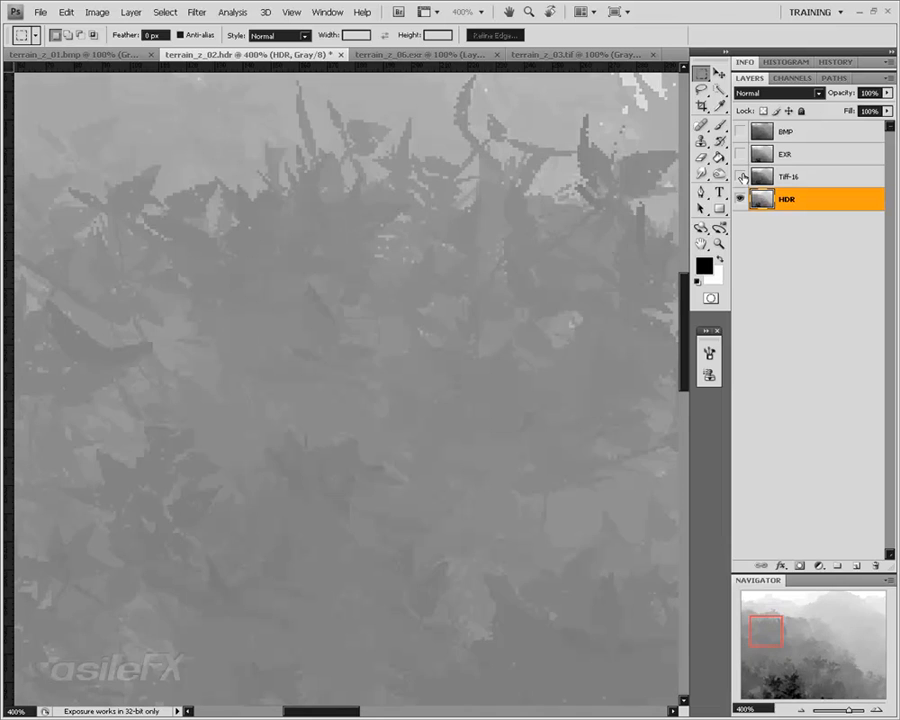
Compare the Tiff-16 and HDR layers on the left-side foliage, magnified to about 1370%
{"action": "left_click", "coordinate": [741, 176]}
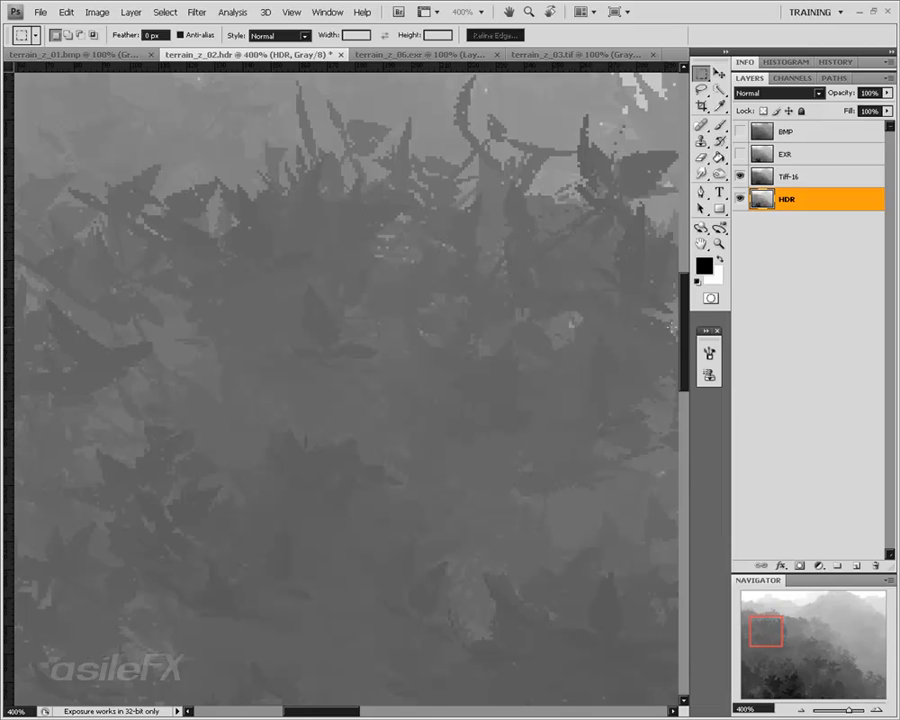
{"action": "left_click", "coordinate": [718, 243]}
{"action": "left_click_drag", "start_coordinate": [240, 297], "coordinate": [428, 457]}
{"action": "left_click", "coordinate": [741, 176]}
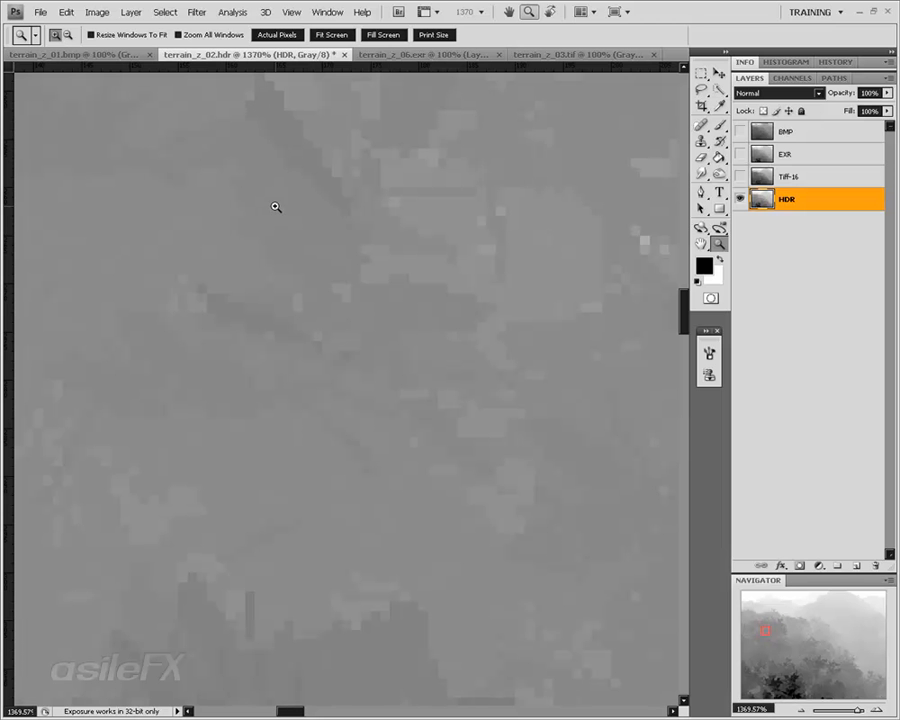
Compare the Tiff-16 and HDR layers on the single dark leaf at 3200% zoom by toggling Tiff-16
{"action": "left_click_drag", "start_coordinate": [197, 110], "coordinate": [427, 250]}
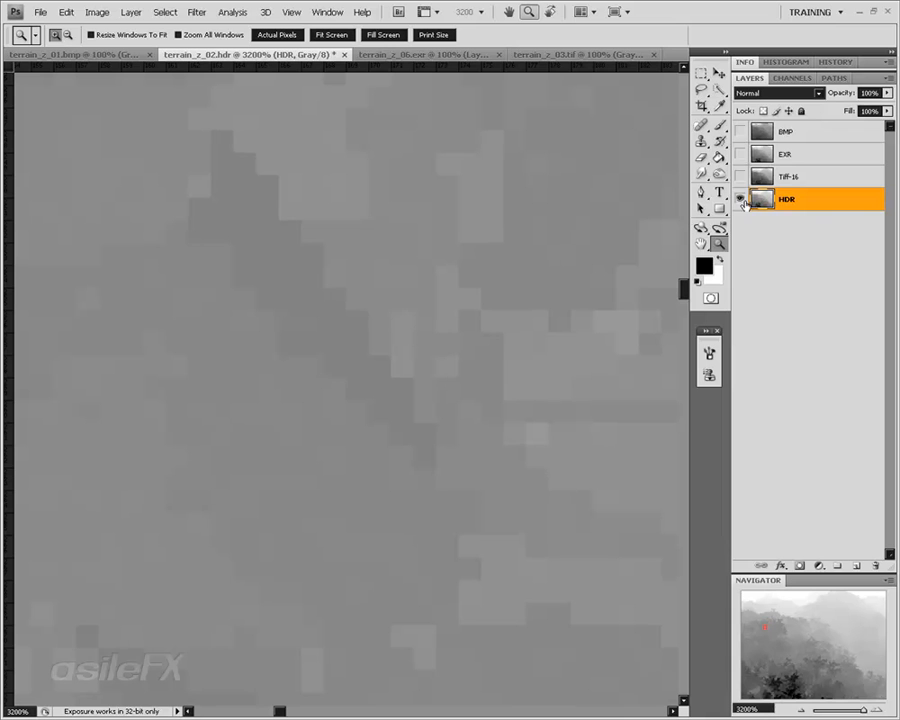
{"action": "left_click", "coordinate": [740, 177]}
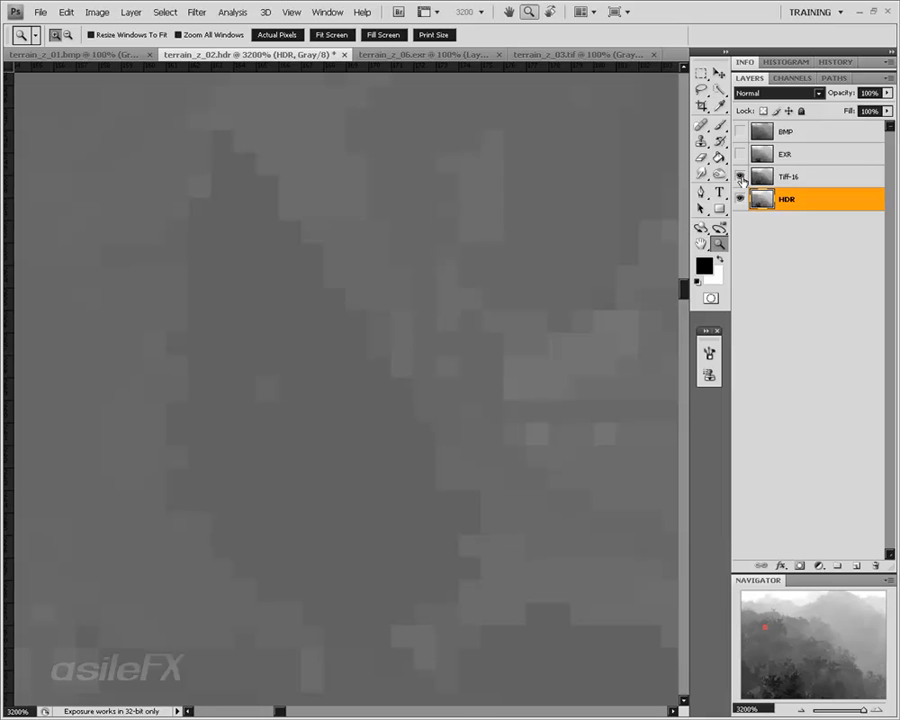
{"action": "left_click", "coordinate": [740, 177]}
{"action": "left_click", "coordinate": [740, 177]}
{"action": "left_click", "coordinate": [740, 177]}
{"action": "left_click", "coordinate": [740, 177]}
Compare the Tiff-16 and HDR layers around the same leaf at 1600% zoom by toggling Tiff-16 repeatedly
{"action": "left_click", "coordinate": [801, 702]}
{"action": "left_click", "coordinate": [740, 178]}
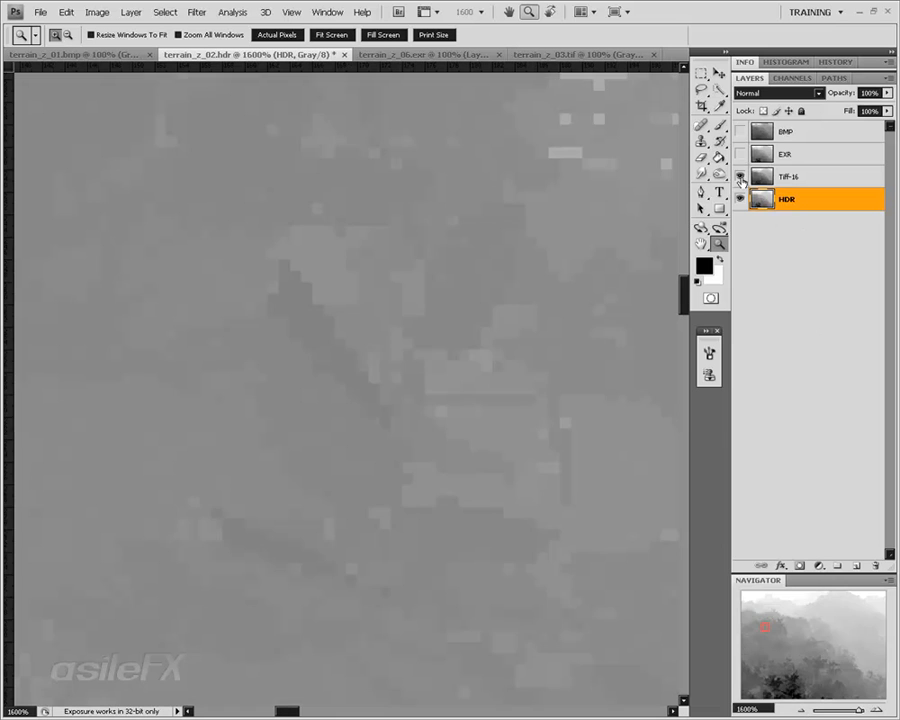
{"action": "left_click", "coordinate": [740, 178]}
{"action": "left_click", "coordinate": [740, 178]}
{"action": "left_click", "coordinate": [740, 178]}
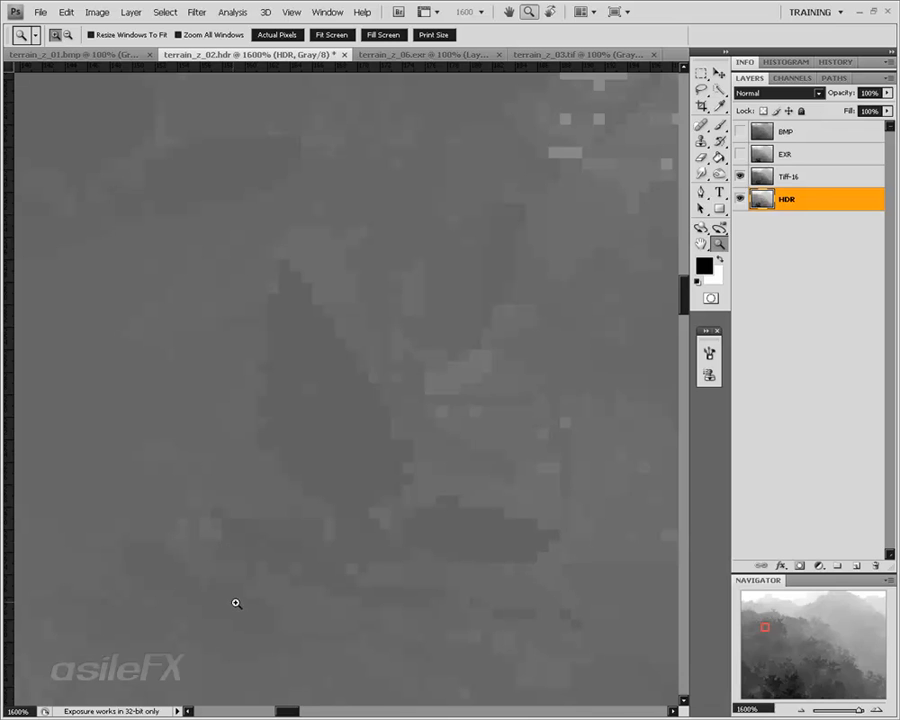
{"action": "left_click", "coordinate": [740, 177]}
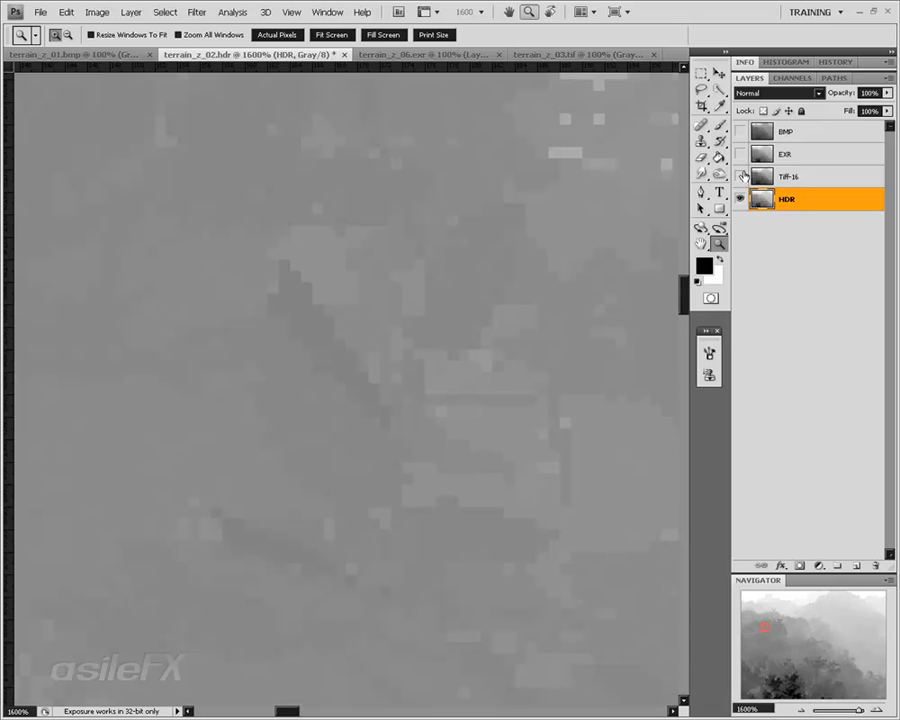
{"action": "left_click", "coordinate": [740, 177]}
{"action": "left_click", "coordinate": [740, 177]}
{"action": "left_click", "coordinate": [740, 177]}
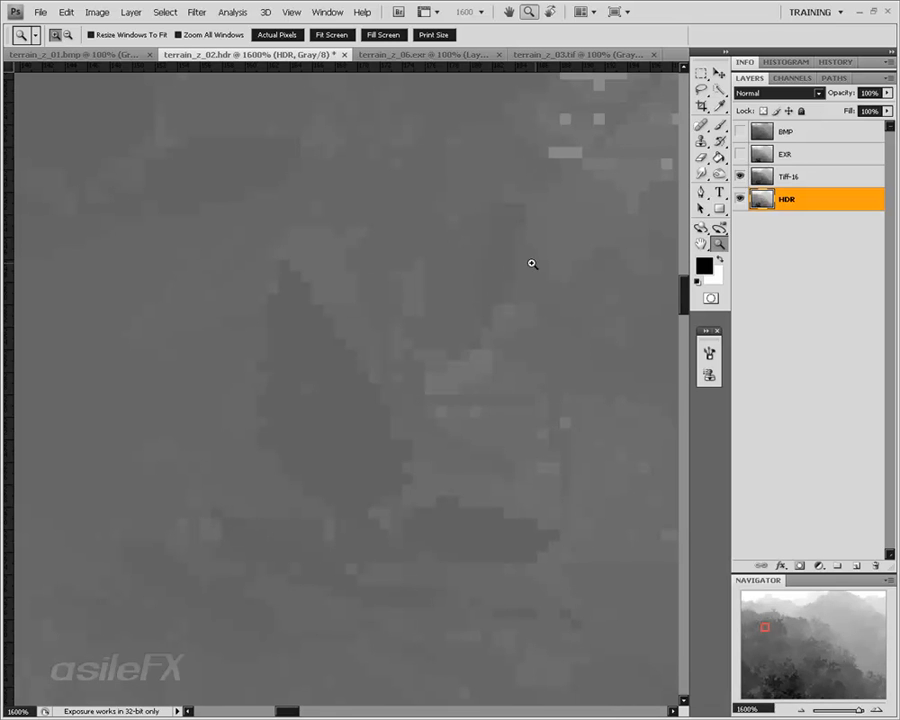
Compare the Tiff-16 and HDR layers on the surrounding tree foliage at 600% zoom
{"action": "left_click", "coordinate": [799, 710]}
{"action": "left_click", "coordinate": [799, 710]}
{"action": "left_click", "coordinate": [799, 710]}
{"action": "left_click", "coordinate": [799, 710]}
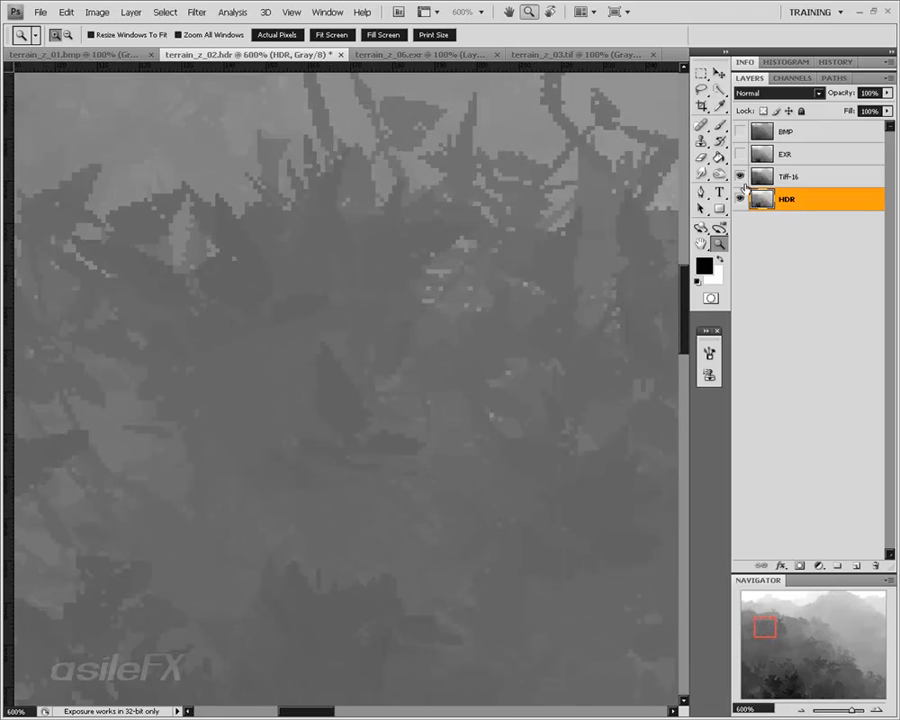
{"action": "left_click", "coordinate": [740, 177]}
{"action": "left_click", "coordinate": [740, 177]}
{"action": "left_click", "coordinate": [740, 177]}
{"action": "left_click", "coordinate": [740, 177]}
Show the BMP layer at 100% zoom and place it below the EXR layer in the stack
{"action": "left_click", "coordinate": [801, 709]}
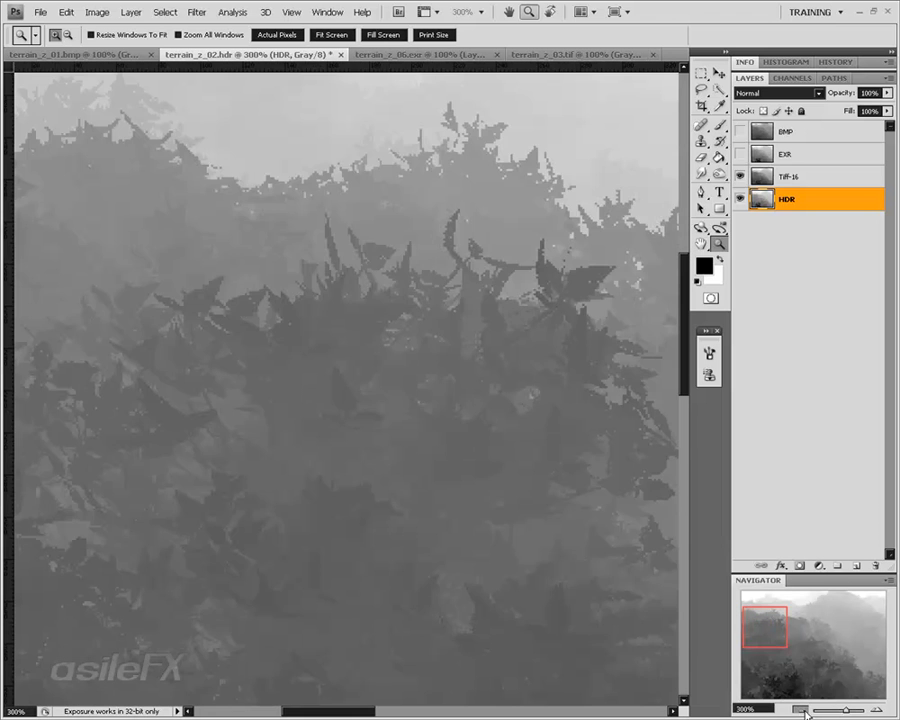
{"action": "left_click", "coordinate": [801, 709]}
{"action": "left_click_drag", "start_coordinate": [775, 601], "coordinate": [834, 630]}
{"action": "left_click", "coordinate": [801, 709]}
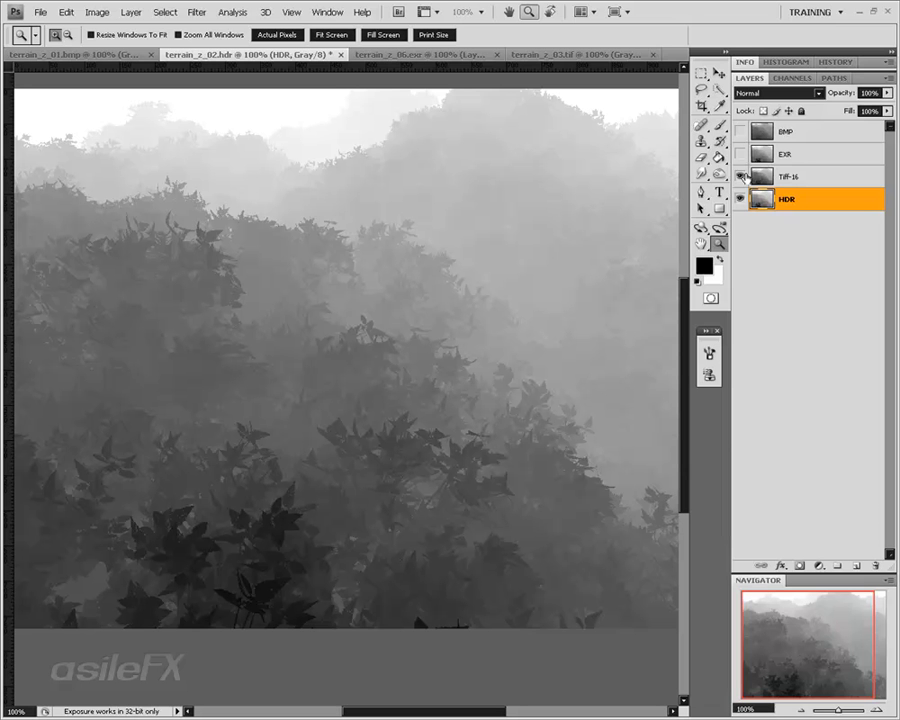
{"action": "left_click", "coordinate": [740, 131]}
{"action": "left_click", "coordinate": [810, 134]}
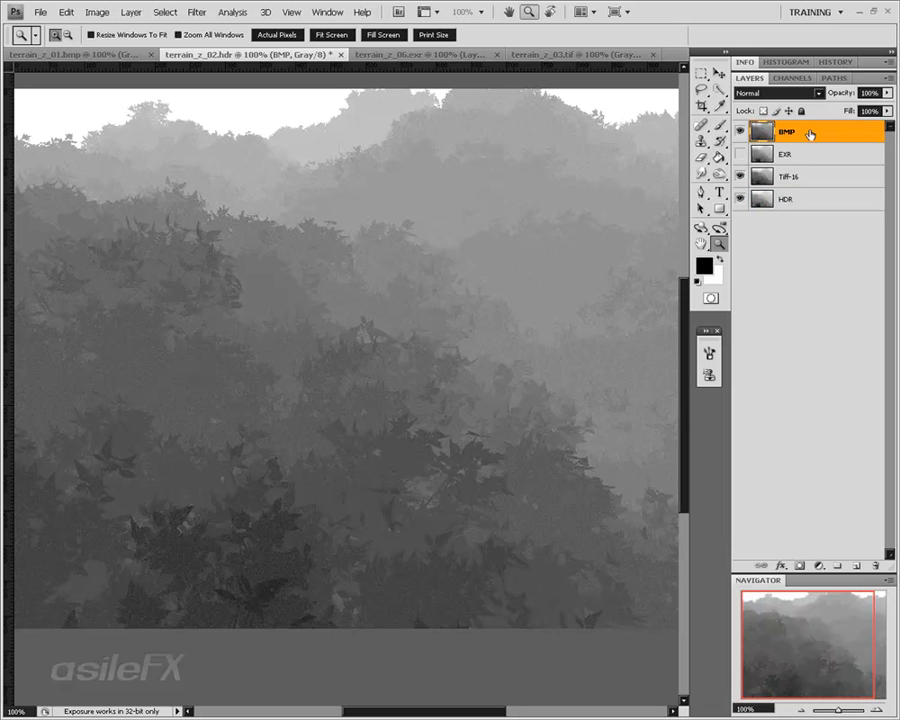
{"action": "mouse_move", "coordinate": [810, 134]}
{"action": "left_mouse_down"}
{"action": "mouse_move", "coordinate": [812, 178]}
{"action": "mouse_move", "coordinate": [812, 153]}
{"action": "left_mouse_up"}
Examine the BMP layer's Levels histogram, hide BMP, and examine the Tiff-16 layer's histogram without adjusting either
{"action": "key", "text": "ctrl+l"}
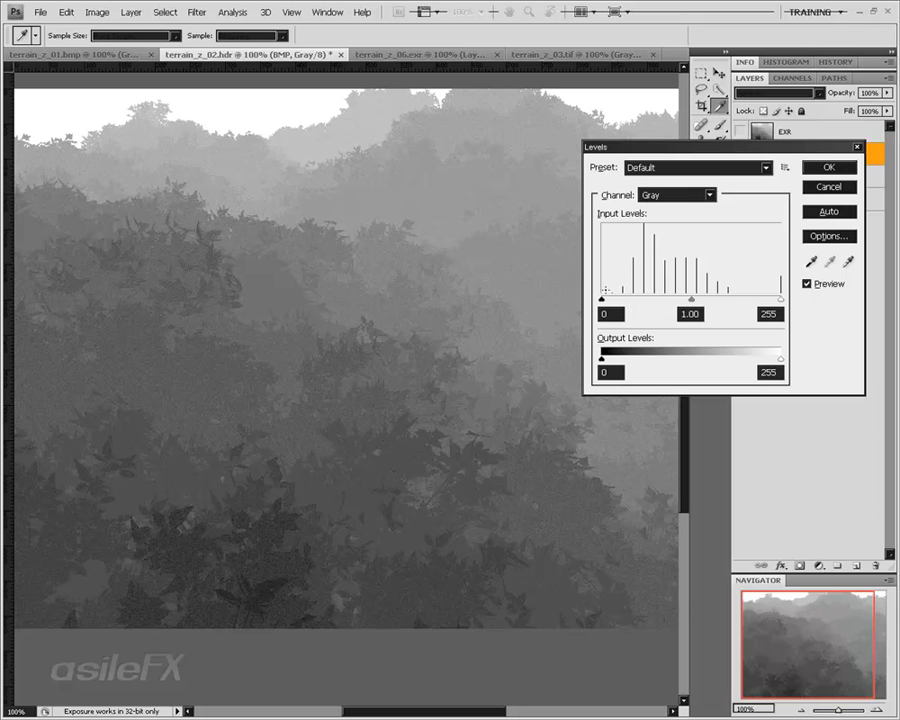
{"action": "left_click", "coordinate": [829, 188]}
{"action": "left_click", "coordinate": [740, 154]}
{"action": "left_click", "coordinate": [812, 180]}
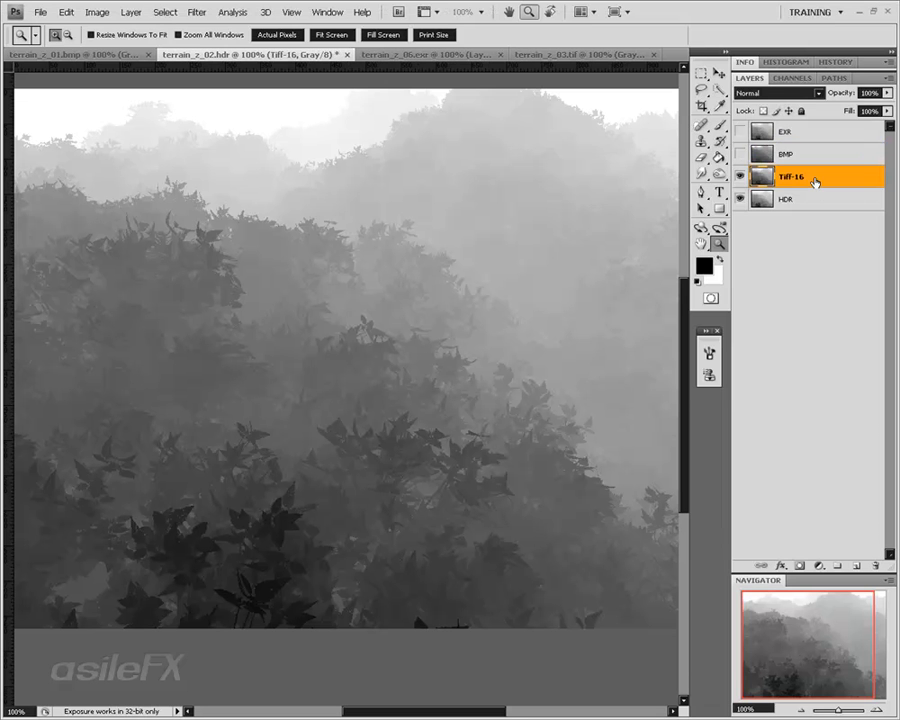
{"action": "key", "text": "ctrl+l"}
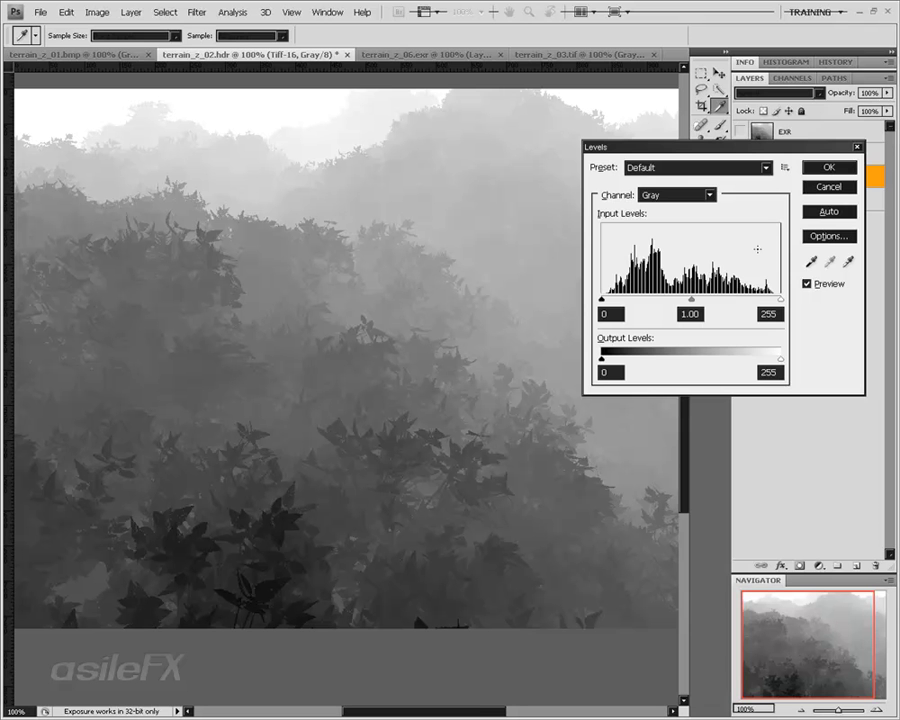
{"action": "left_click", "coordinate": [828, 187]}
Open the Terrain_Color image from the zDepth folder and view it at 100%
{"action": "key", "text": "z"}
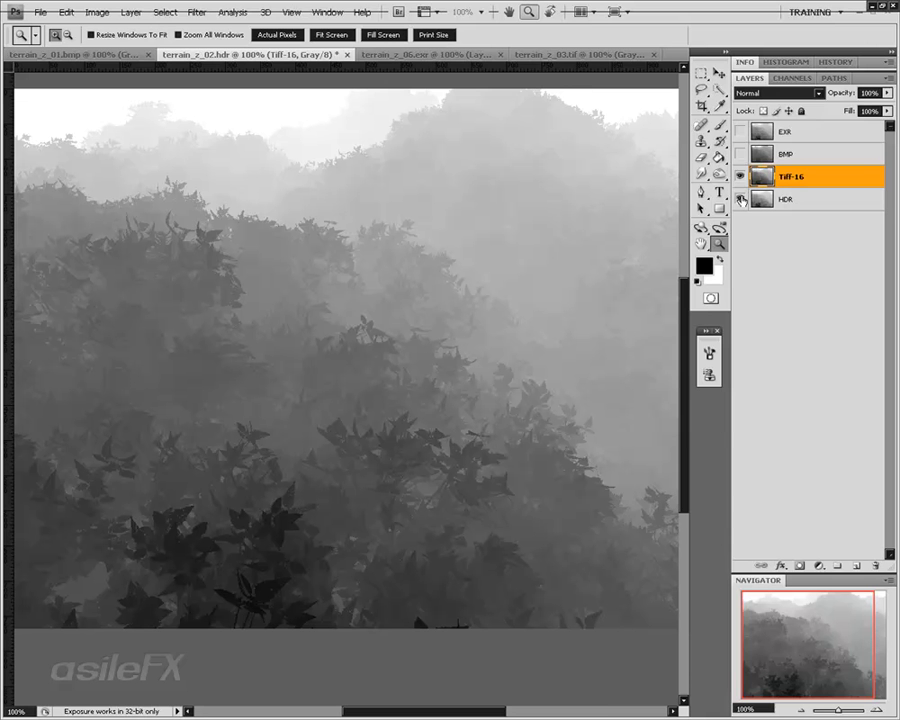
{"action": "key", "text": "ctrl+o"}
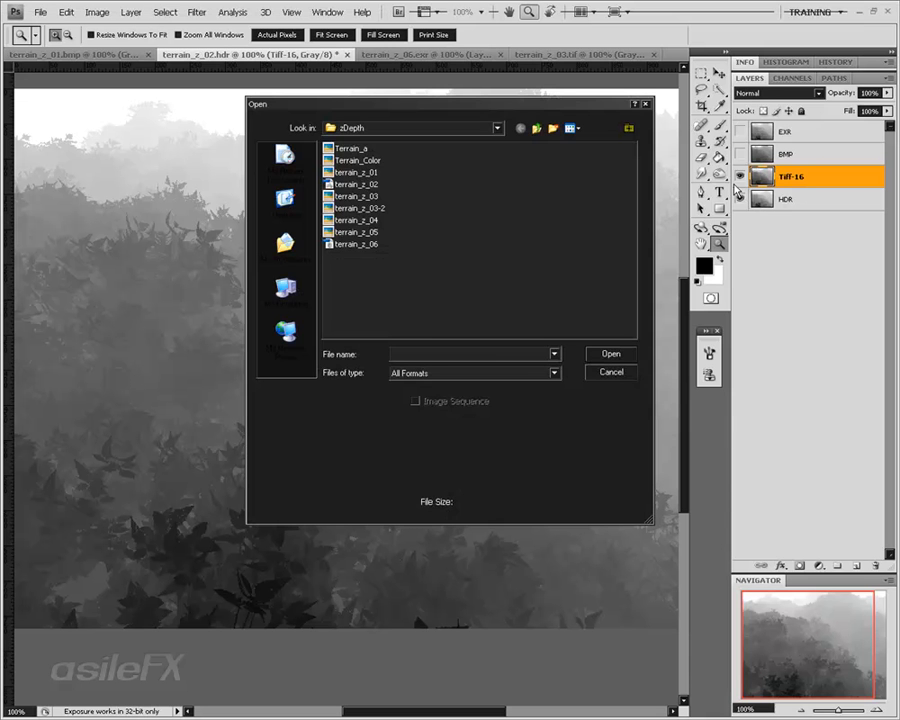
{"action": "left_click", "coordinate": [369, 172]}
{"action": "left_click", "coordinate": [358, 160]}
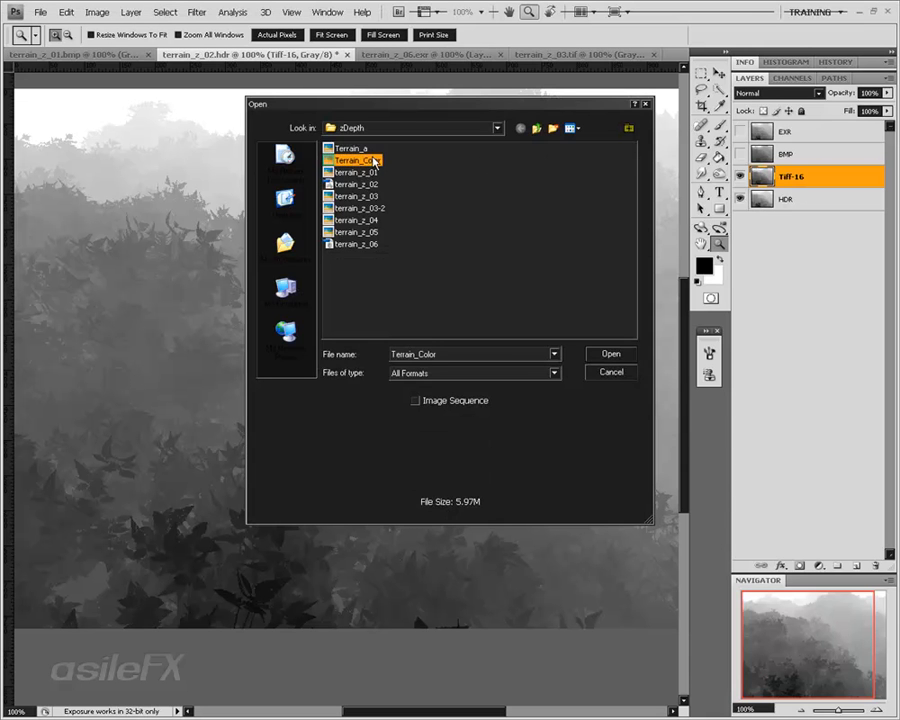
{"action": "double_click", "coordinate": [362, 160]}
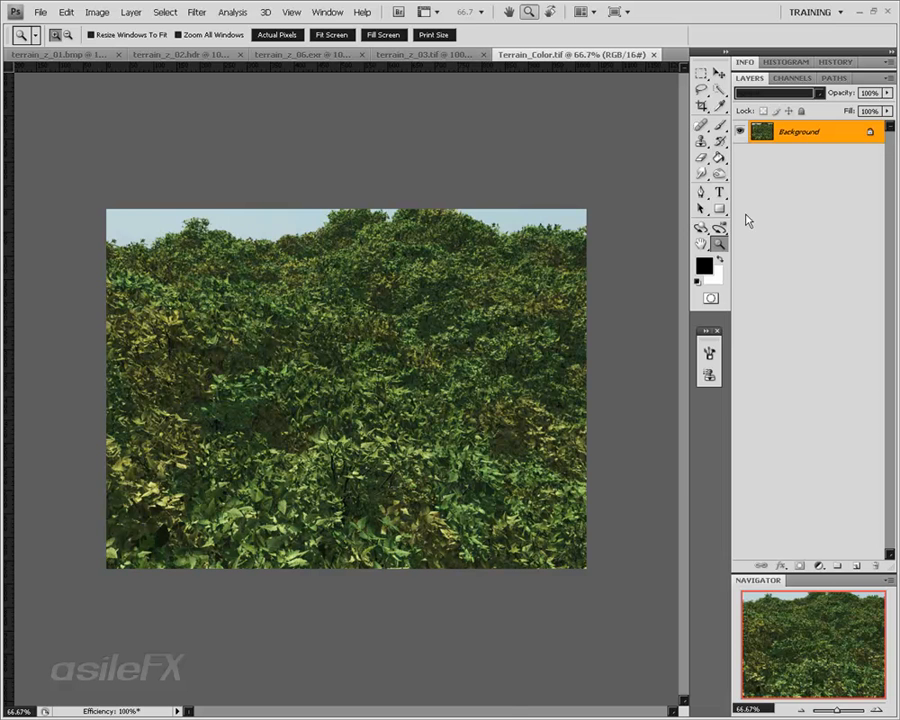
{"action": "left_click", "coordinate": [877, 710]}
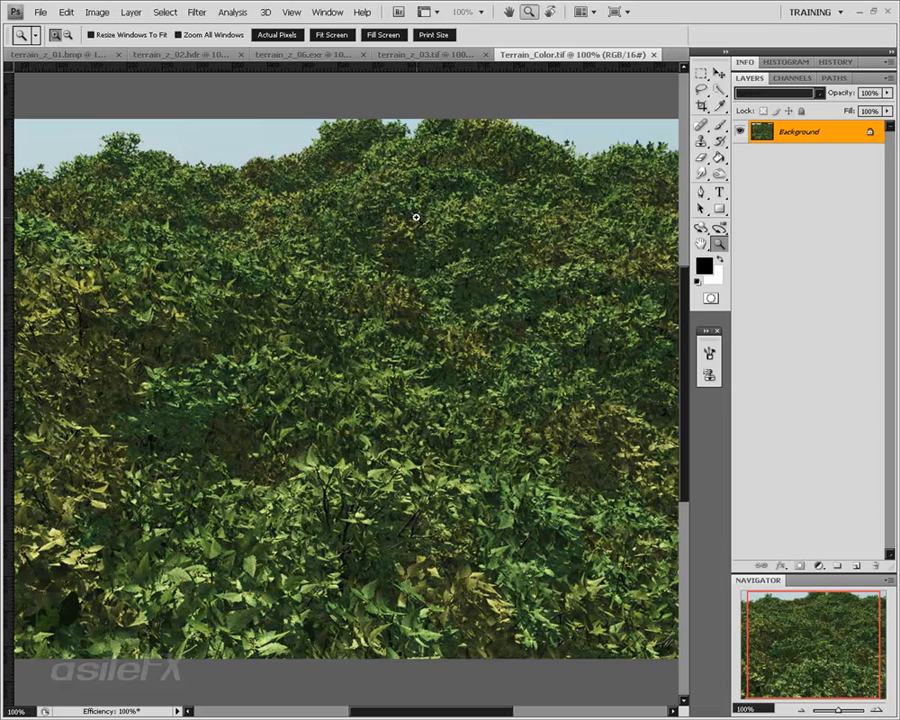
Convert the Terrain_Color image to 8 Bits/Channel
{"action": "left_click", "coordinate": [97, 12]}
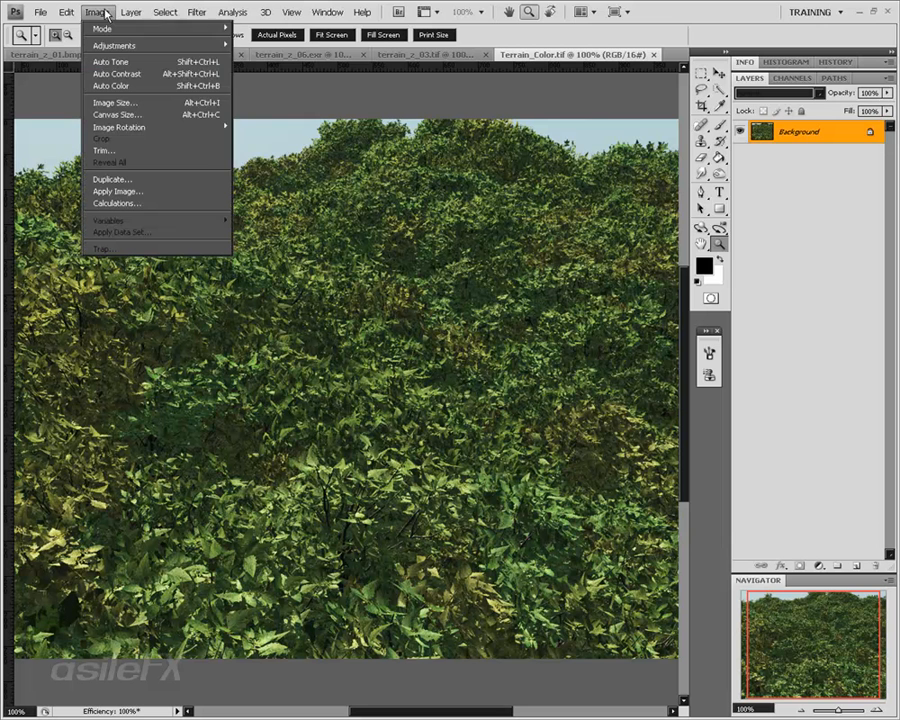
{"action": "mouse_move", "coordinate": [105, 28]}
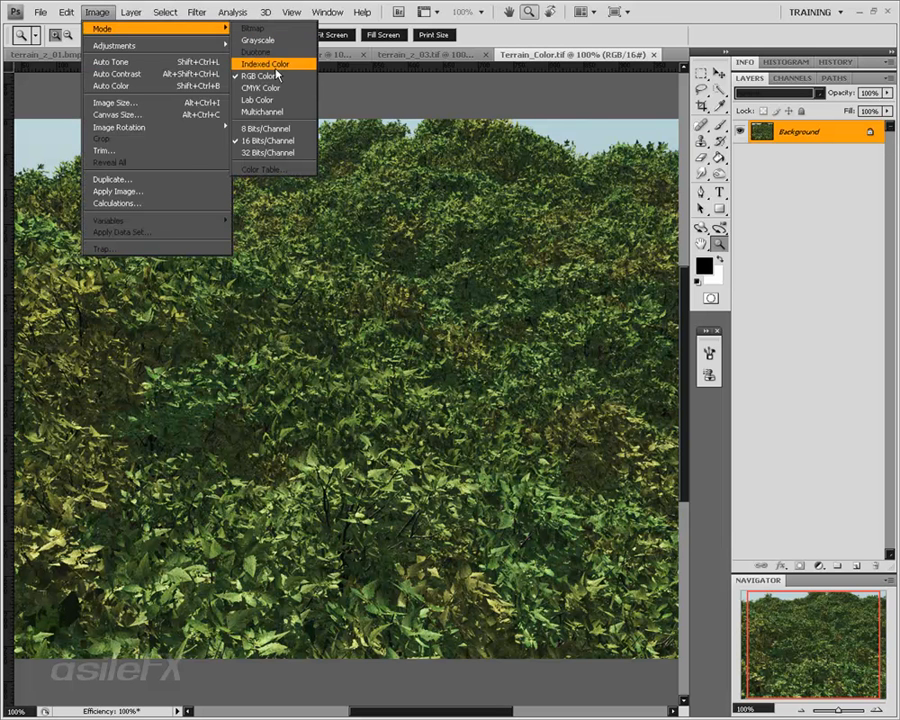
{"action": "left_click", "coordinate": [262, 129]}
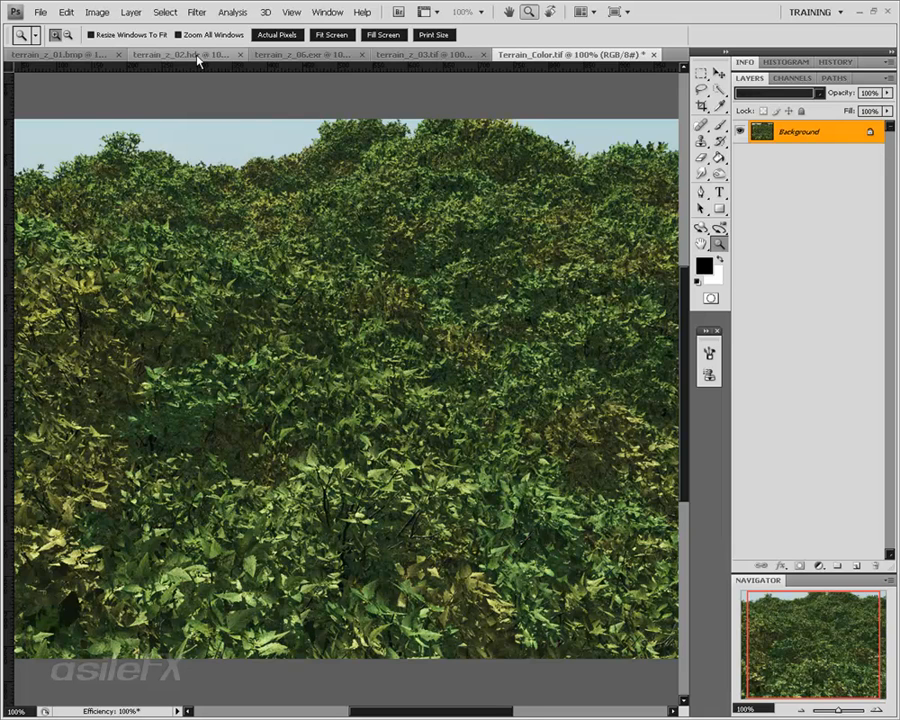
Copy the Tiff-16 depth layer from terrain_z_02.hdr into Terrain_Color.tif as a new layer and set its blend mode to Screen
{"action": "left_click", "coordinate": [246, 58]}
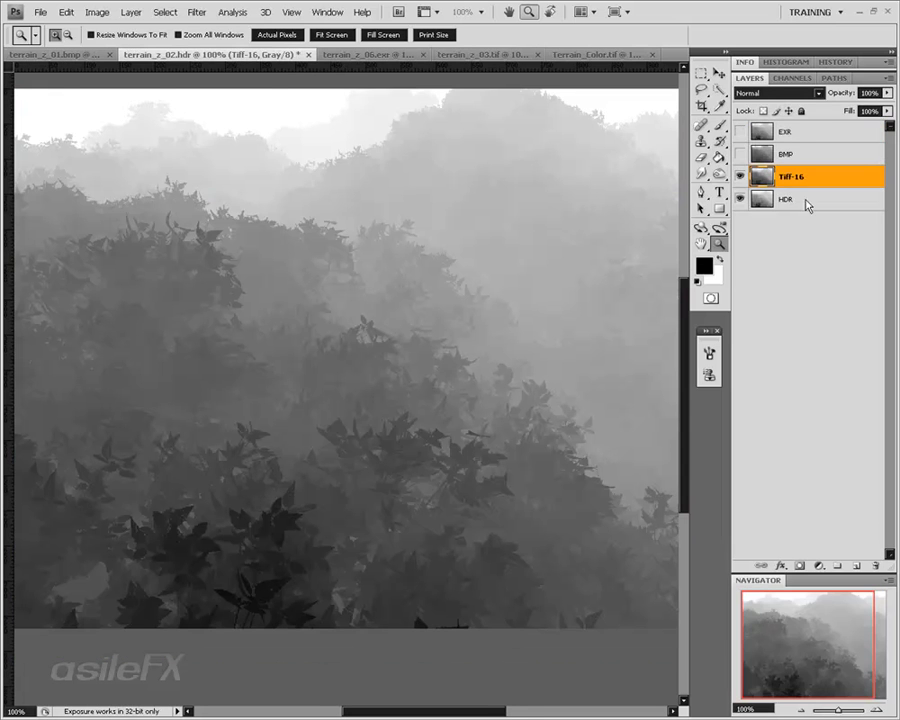
{"action": "left_click", "coordinate": [585, 57]}
{"action": "left_click_drag", "start_coordinate": [585, 57], "coordinate": [615, 195]}
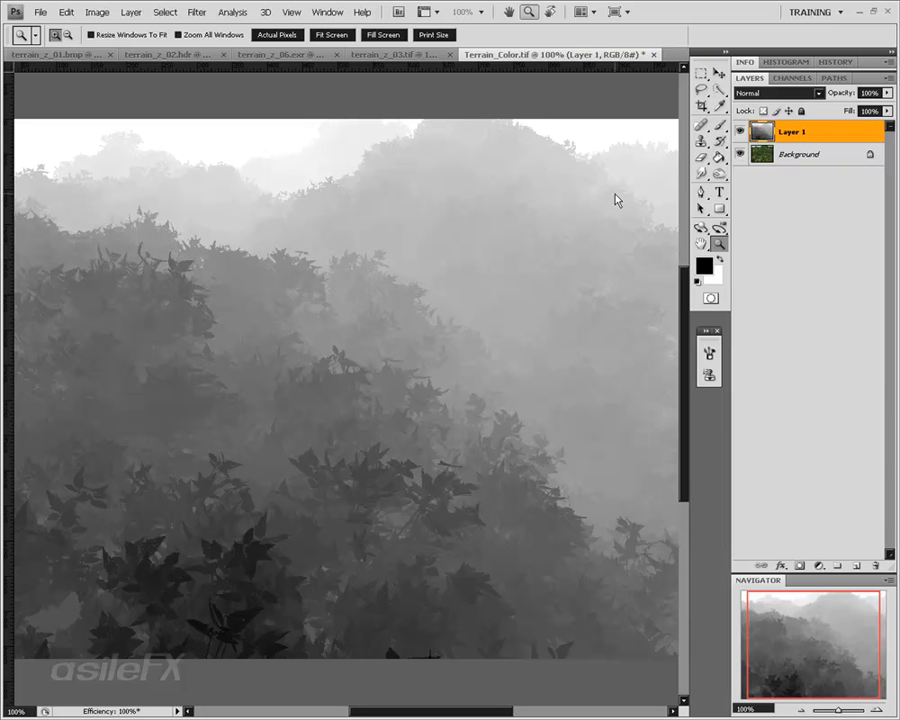
{"action": "left_click", "coordinate": [800, 93]}
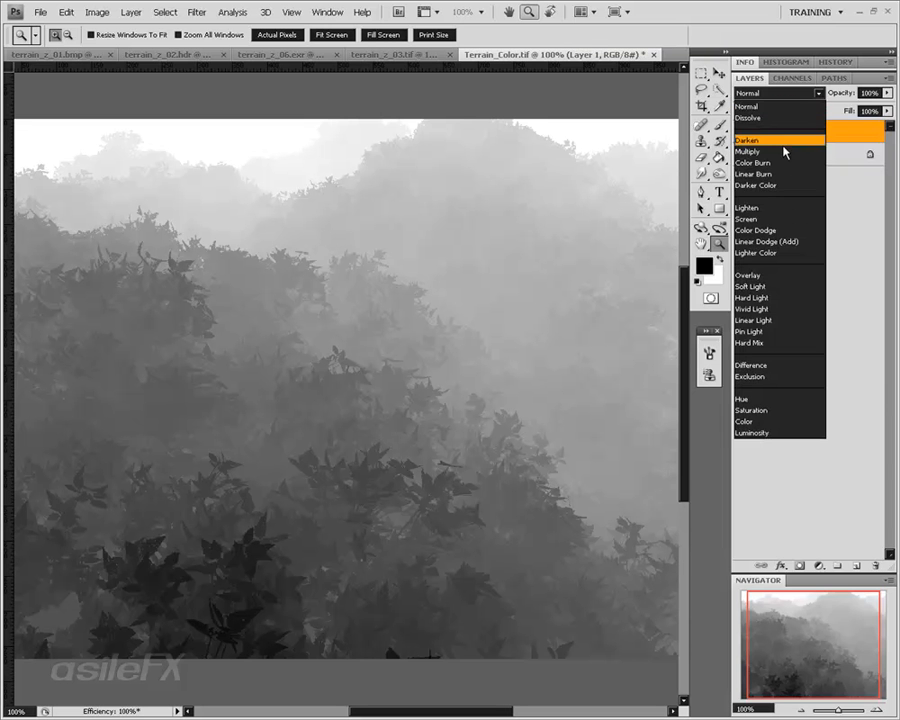
{"action": "left_click", "coordinate": [789, 219]}
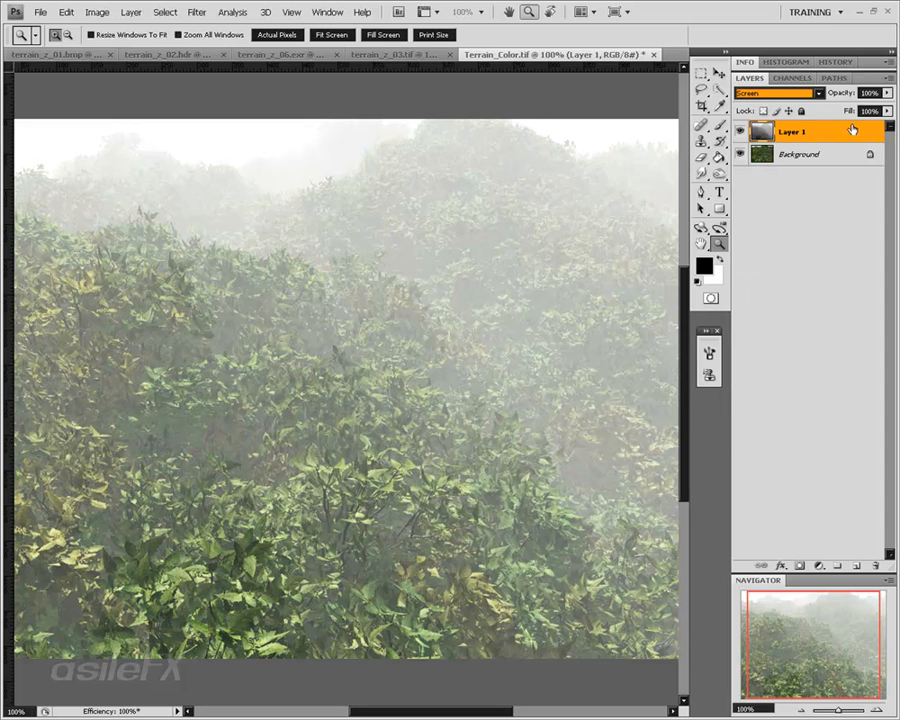
Sweep Layer 1's opacity down to 0% and back to 100% to preview the fog strength
{"action": "left_click", "coordinate": [886, 93]}
{"action": "left_click_drag", "start_coordinate": [884, 108], "coordinate": [757, 116]}
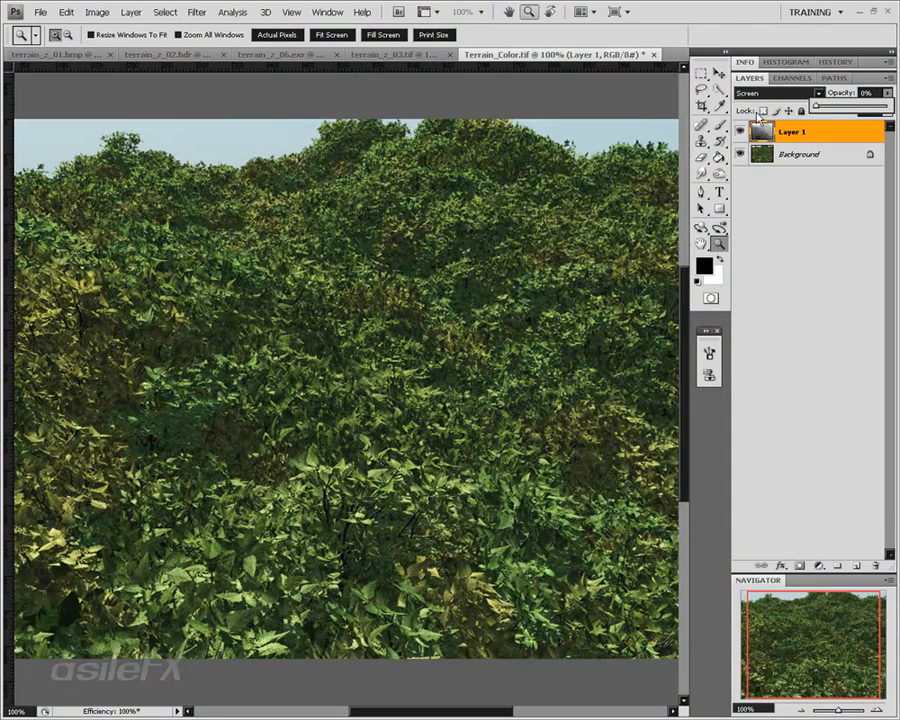
{"action": "left_click_drag", "start_coordinate": [812, 125], "coordinate": [897, 126]}
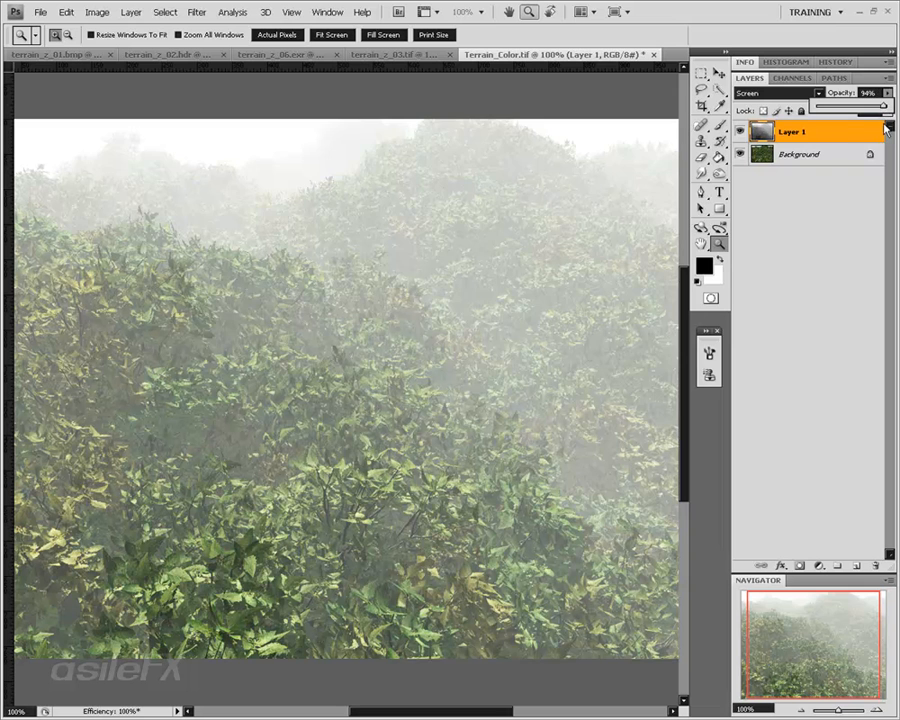
{"action": "left_click", "coordinate": [828, 178]}
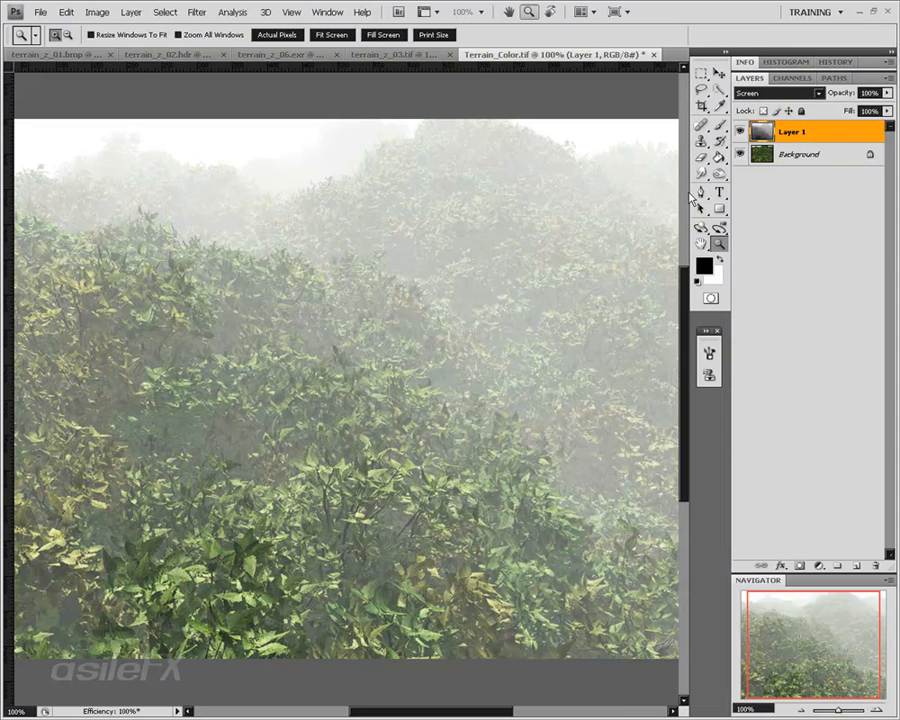
Add a Color Overlay effect to Layer 1 through its layer style
{"action": "key", "text": "h"}
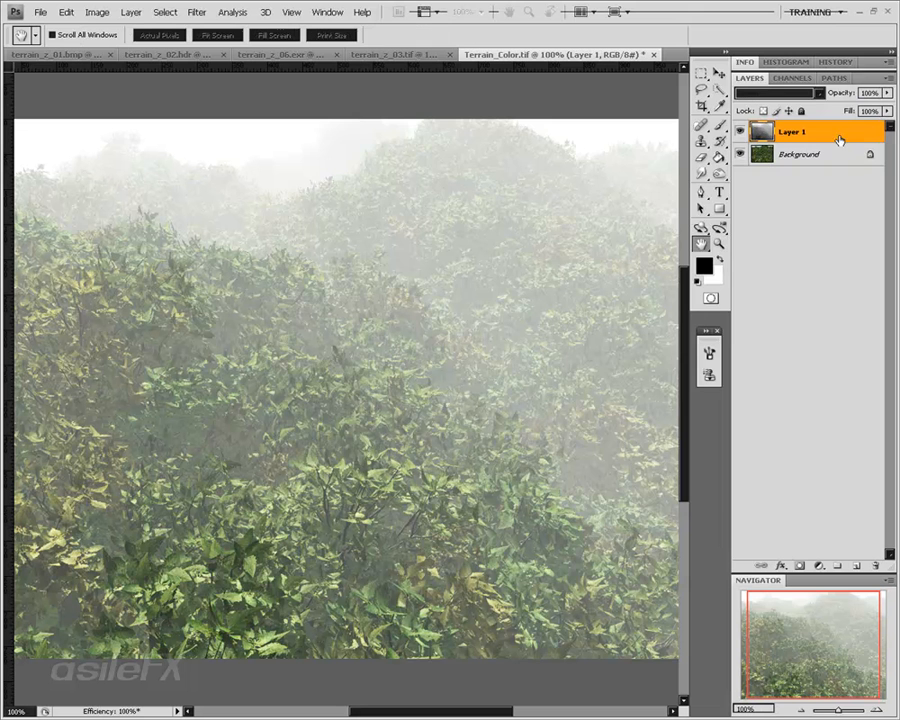
{"action": "double_click", "coordinate": [830, 131]}
{"action": "left_click_drag", "start_coordinate": [609, 211], "coordinate": [325, 151]}
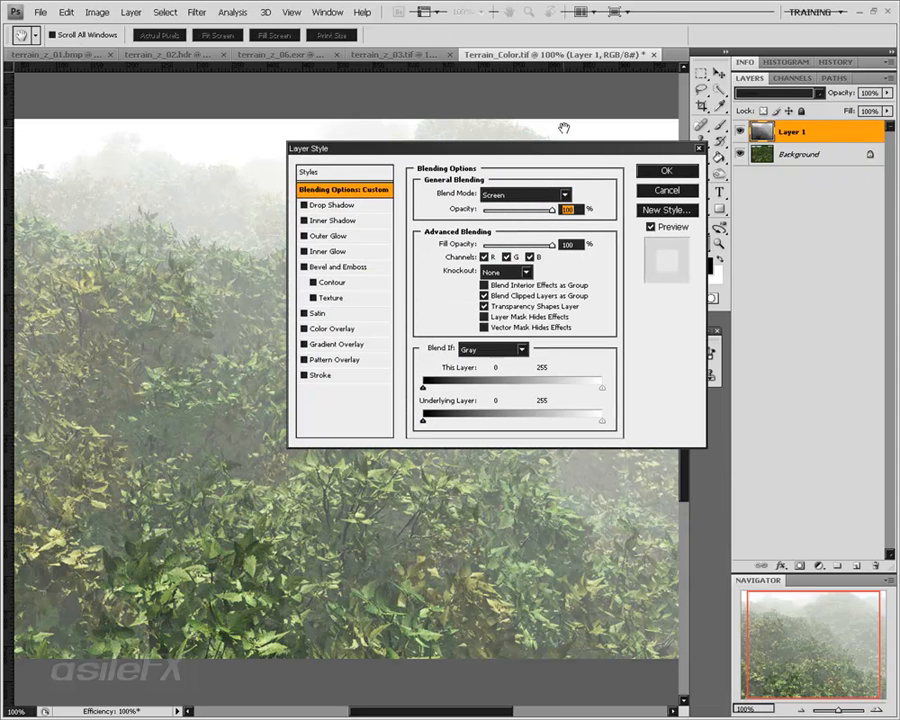
{"action": "left_click", "coordinate": [332, 330]}
{"action": "left_click", "coordinate": [512, 195]}
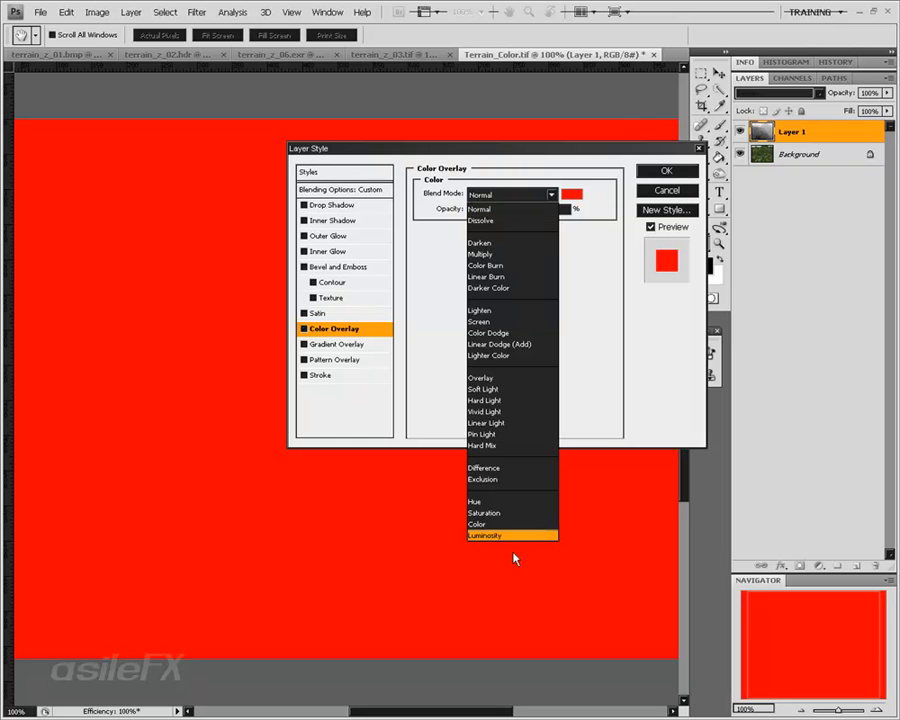
{"action": "left_click", "coordinate": [608, 333]}
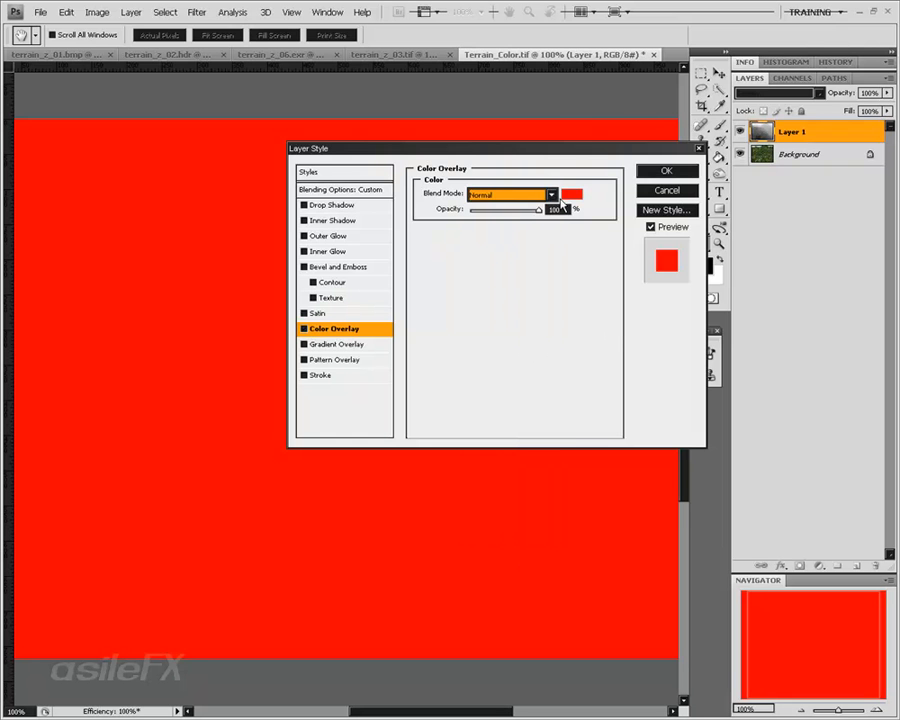
Make the overlay color a pale greyish cyan, set its blend mode to Color and apply the layer style
{"action": "left_click", "coordinate": [570, 195]}
{"action": "left_click_drag", "start_coordinate": [639, 241], "coordinate": [639, 178]}
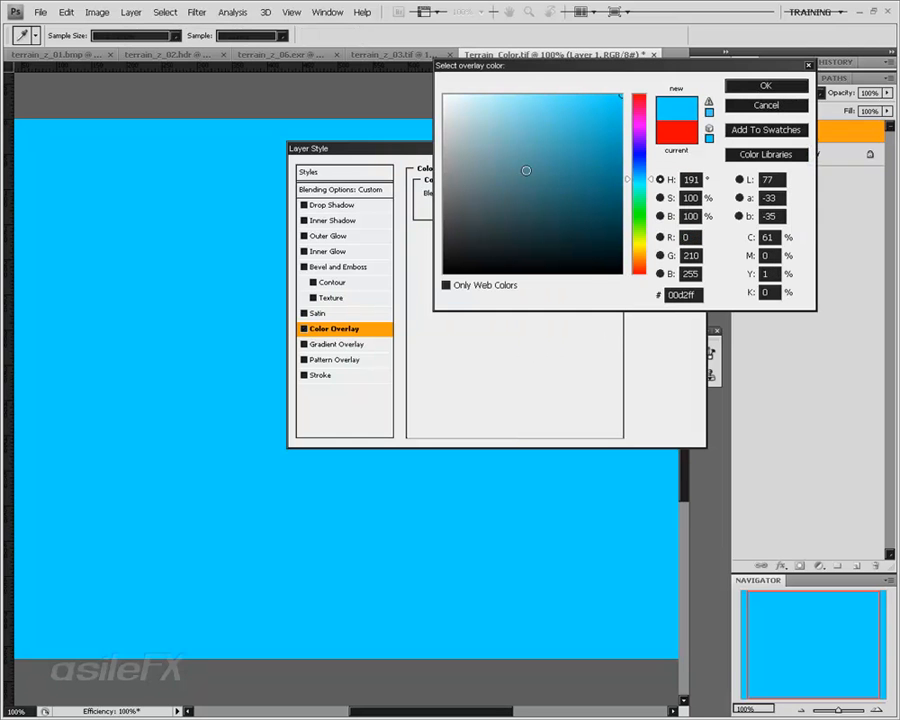
{"action": "mouse_move", "coordinate": [452, 122]}
{"action": "left_mouse_down"}
{"action": "mouse_move", "coordinate": [459, 110]}
{"action": "mouse_move", "coordinate": [467, 129]}
{"action": "left_mouse_up"}
{"action": "left_click_drag", "start_coordinate": [631, 193], "coordinate": [646, 190]}
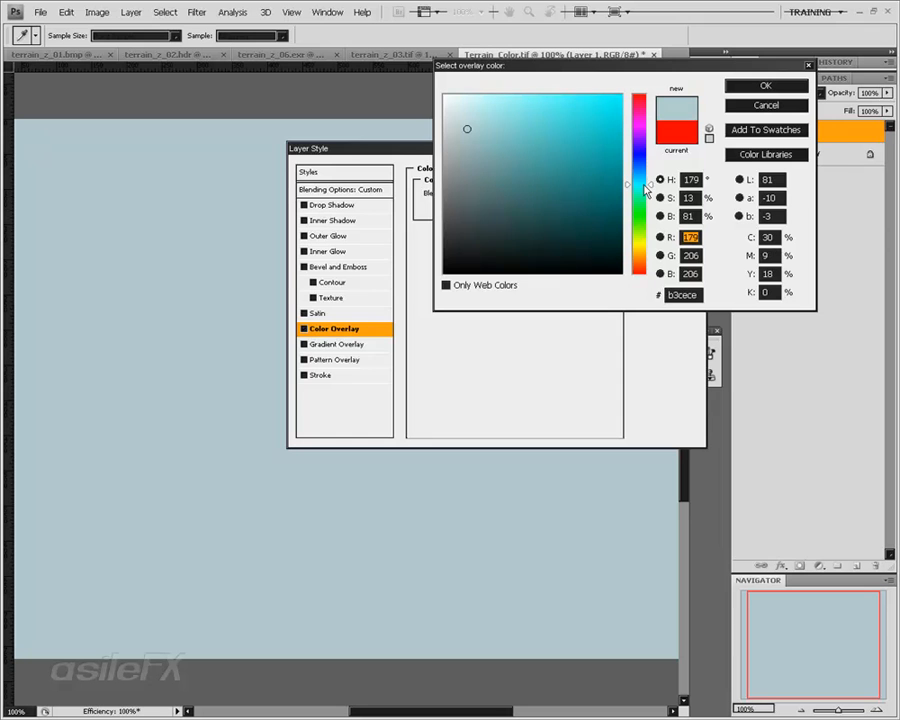
{"action": "left_click_drag", "start_coordinate": [480, 136], "coordinate": [469, 127]}
{"action": "left_click", "coordinate": [765, 86]}
{"action": "left_click", "coordinate": [508, 194]}
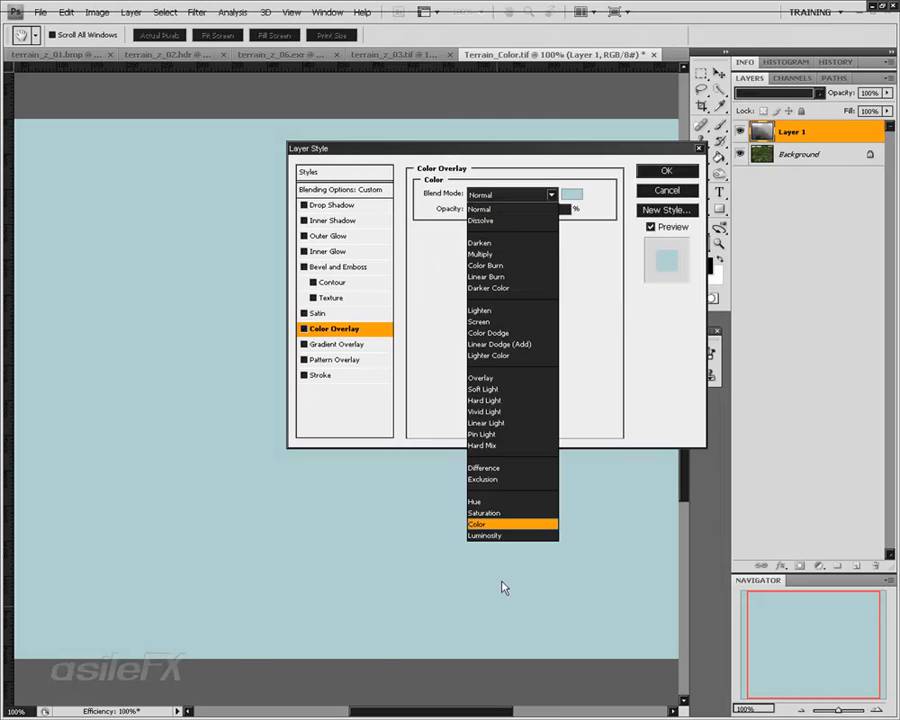
{"action": "left_click", "coordinate": [508, 524]}
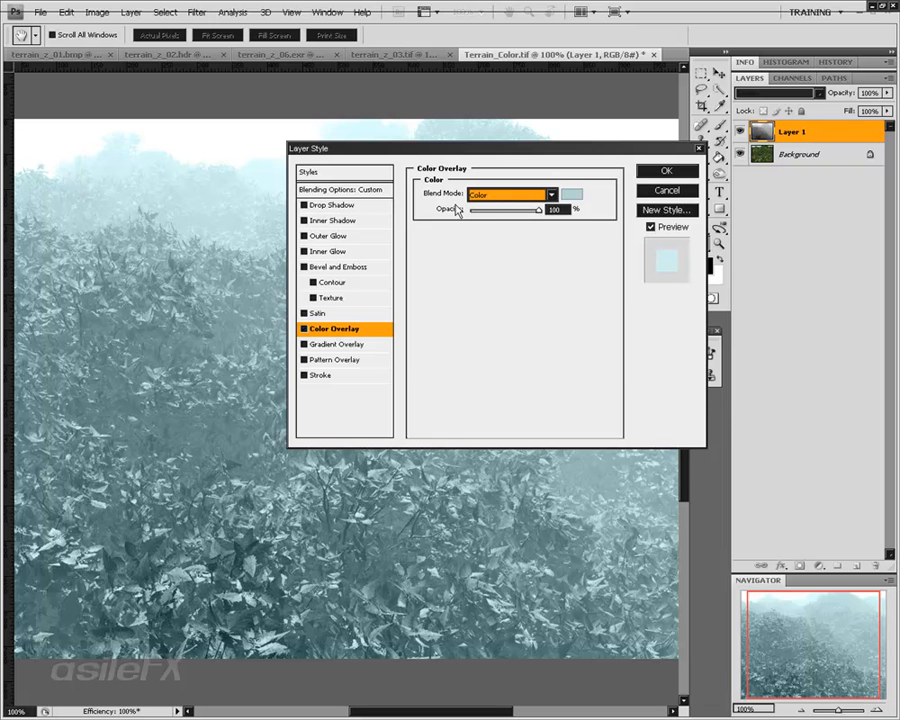
{"action": "left_click", "coordinate": [666, 175]}
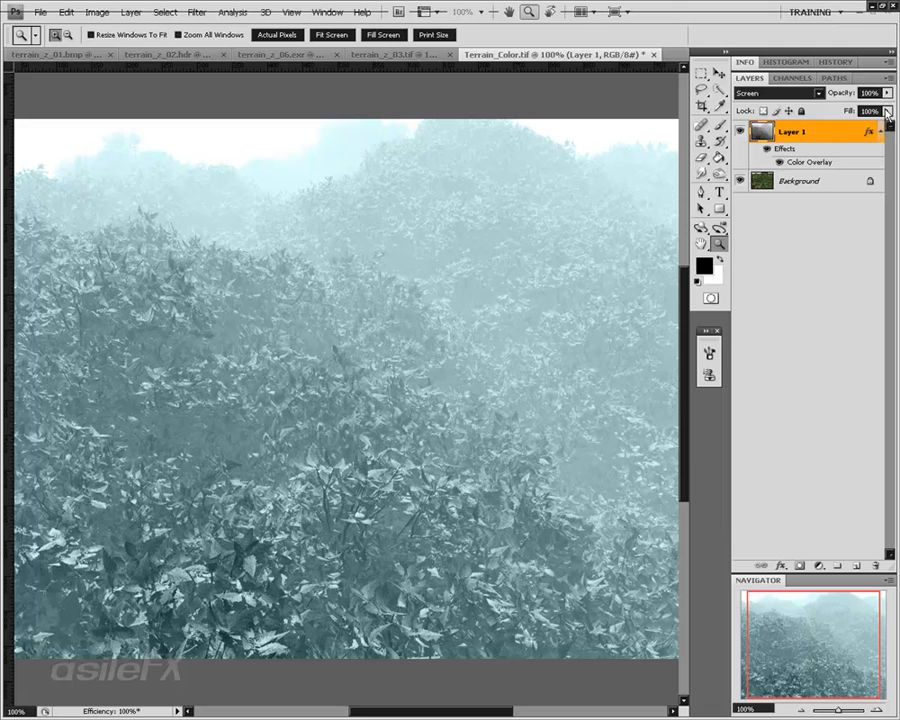
Sweep Layer 1's fill to preview the tint and lower the layer's opacity to 39%
{"action": "left_click", "coordinate": [886, 111]}
{"action": "left_click_drag", "start_coordinate": [880, 124], "coordinate": [722, 130]}
{"action": "left_click", "coordinate": [886, 92]}
{"action": "left_click_drag", "start_coordinate": [836, 127], "coordinate": [852, 127]}
Reopen Layer 1's Color Overlay settings and reduce the overlay's opacity to 41%
{"action": "double_click", "coordinate": [856, 128]}
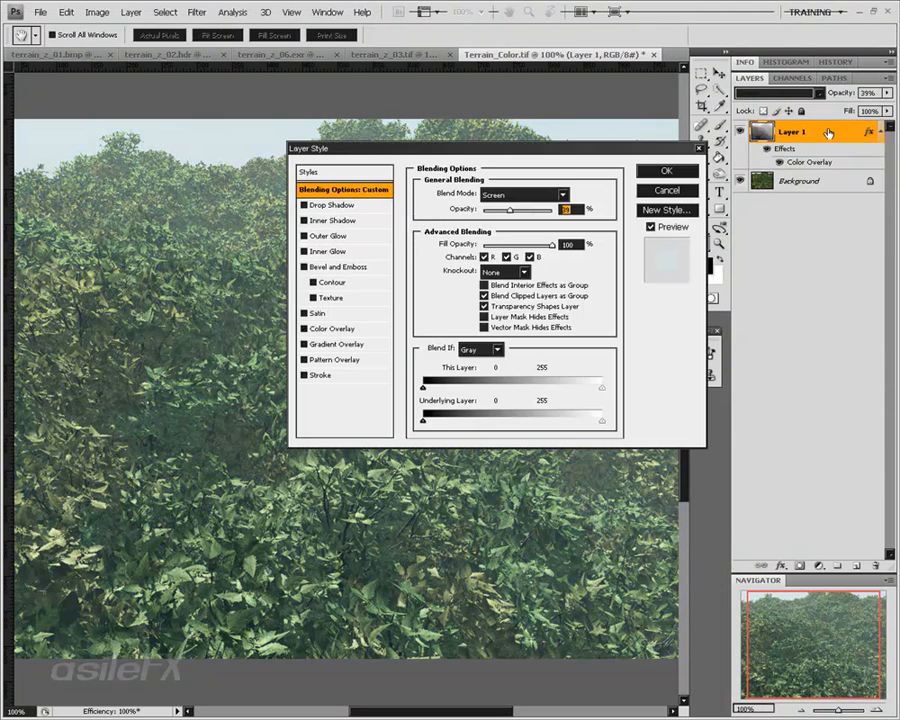
{"action": "left_click", "coordinate": [344, 333]}
{"action": "left_click_drag", "start_coordinate": [538, 210], "coordinate": [498, 213]}
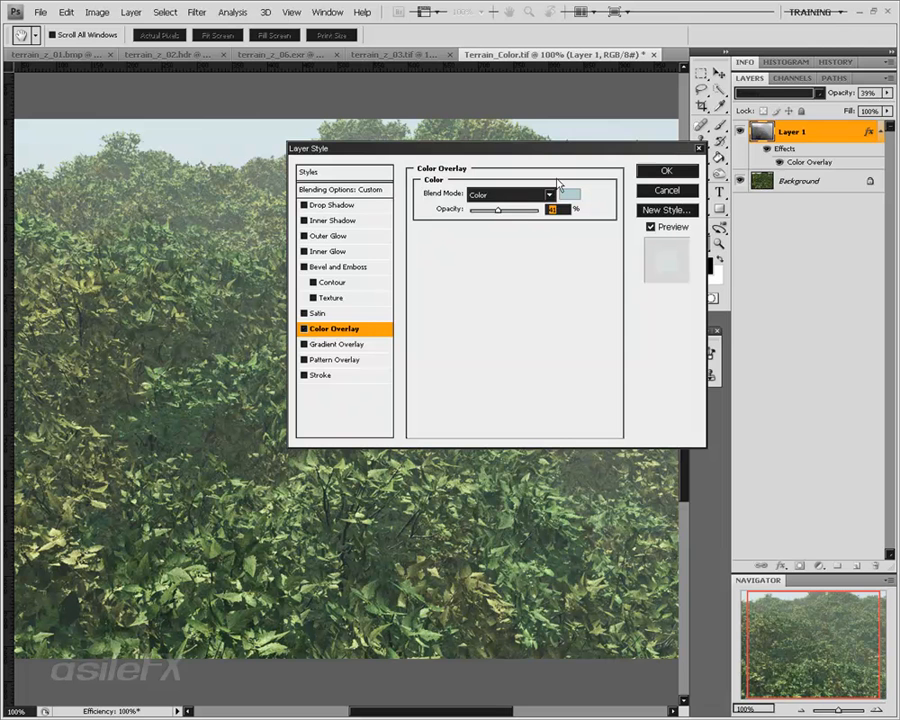
Change the Color Overlay's blend mode to Darken, raise the overlay to full opacity and apply the style
{"action": "left_click", "coordinate": [499, 195]}
{"action": "left_click", "coordinate": [518, 322]}
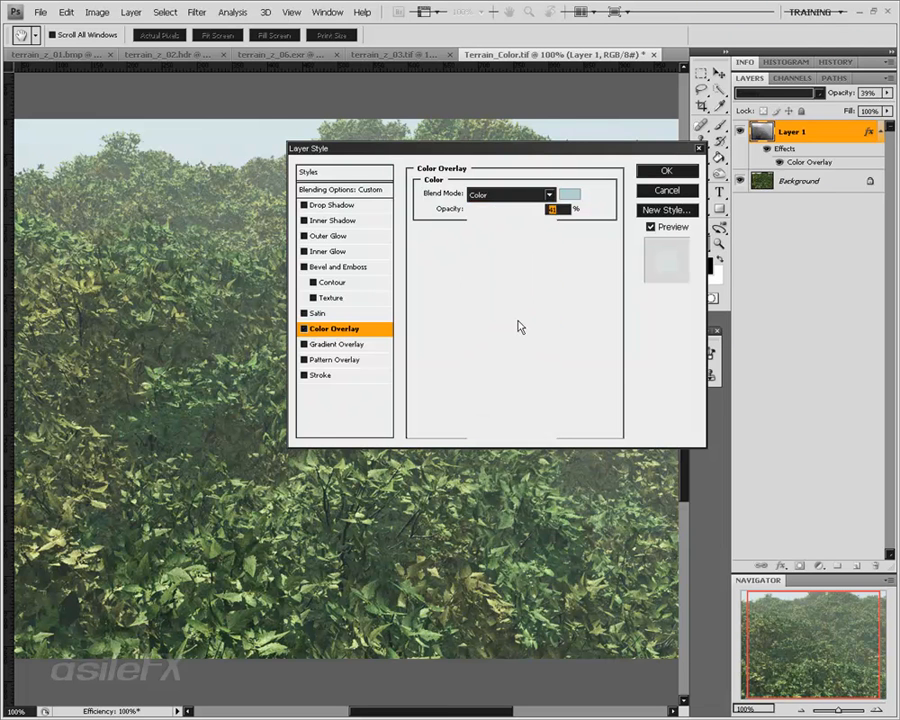
{"action": "left_click", "coordinate": [520, 198]}
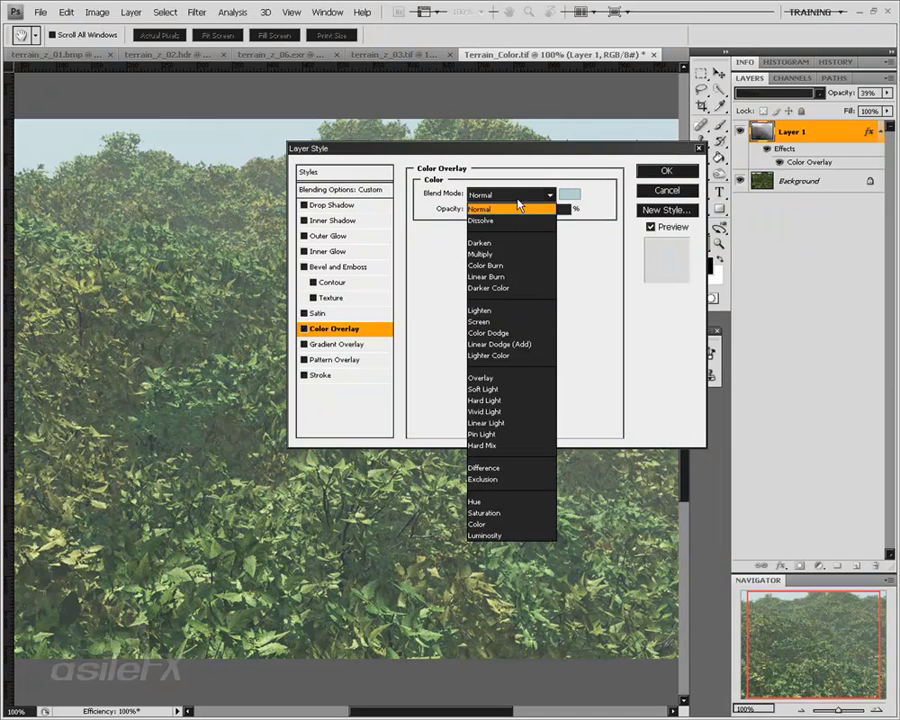
{"action": "left_click", "coordinate": [513, 243]}
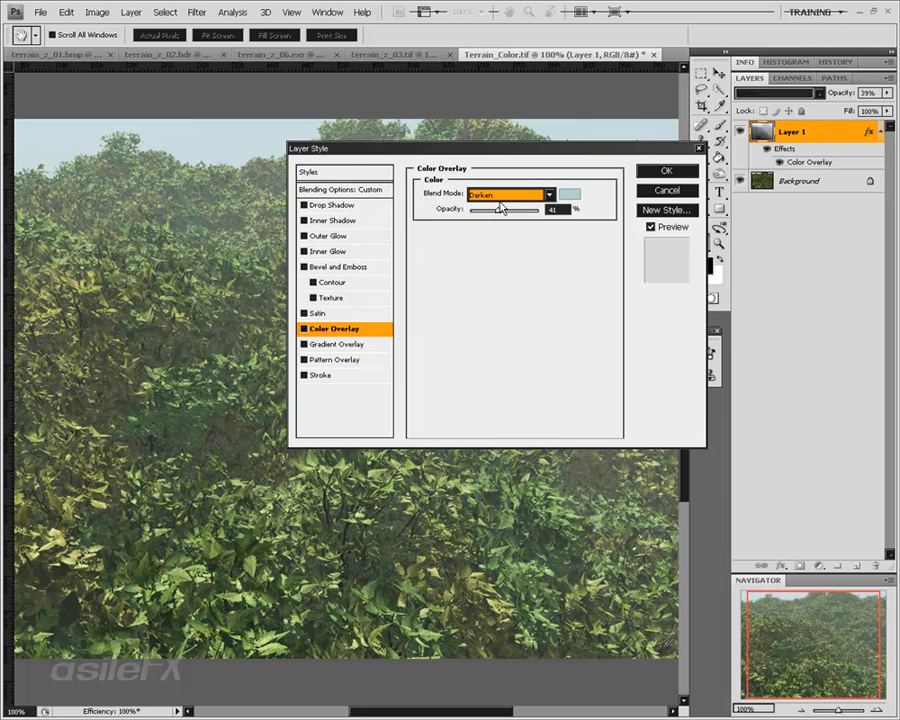
{"action": "left_click_drag", "start_coordinate": [498, 211], "coordinate": [569, 213]}
{"action": "left_click", "coordinate": [660, 171]}
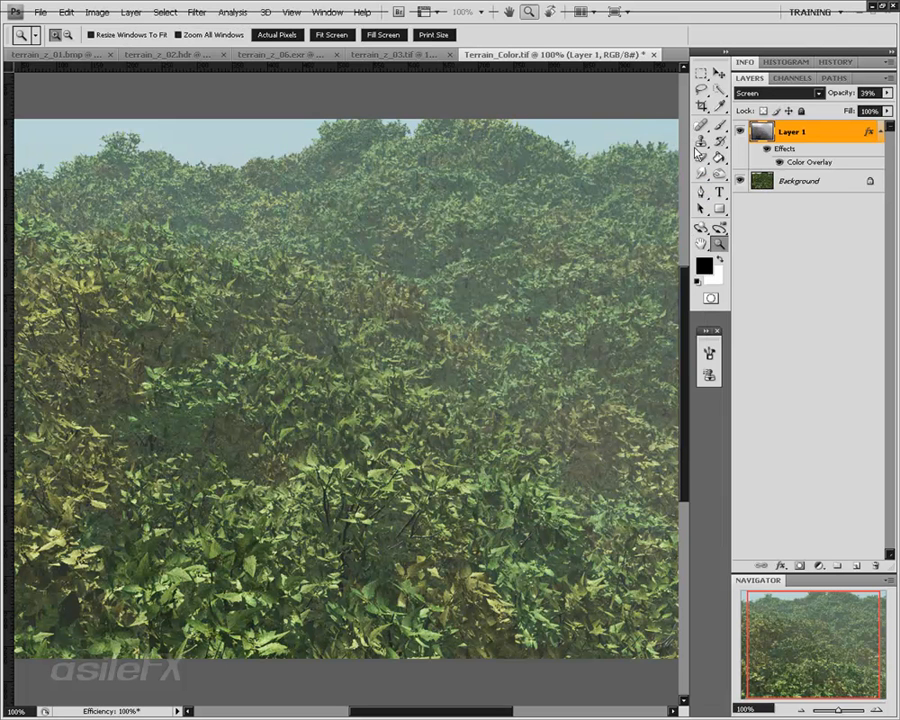
Set Layer 1's blend mode to Lighten and its opacity to 75%
{"action": "left_click", "coordinate": [800, 93]}
{"action": "left_click", "coordinate": [781, 213]}
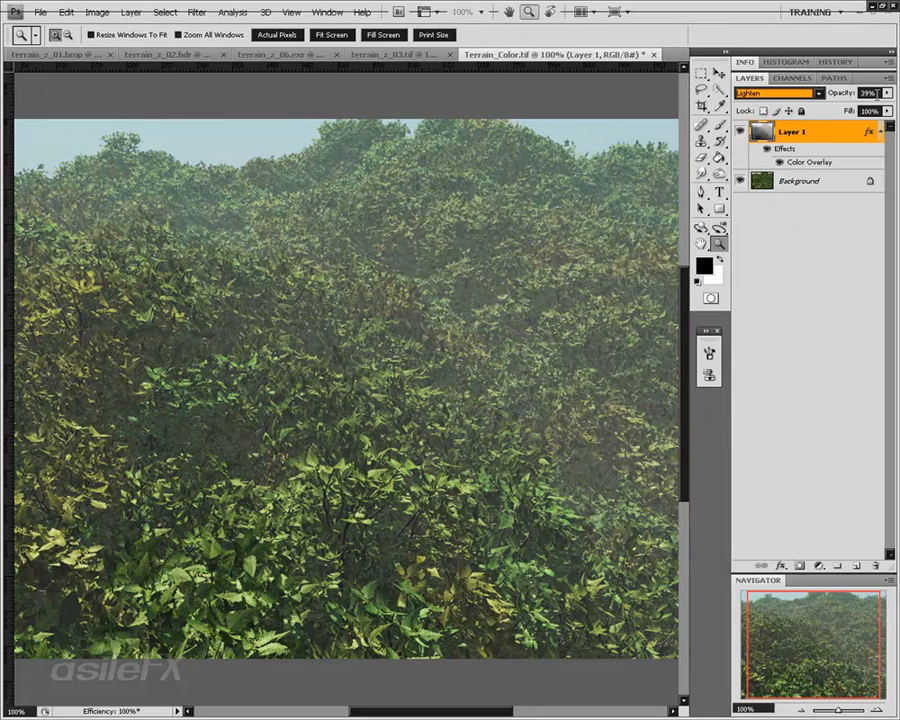
{"action": "left_click", "coordinate": [886, 93]}
{"action": "left_click", "coordinate": [887, 104]}
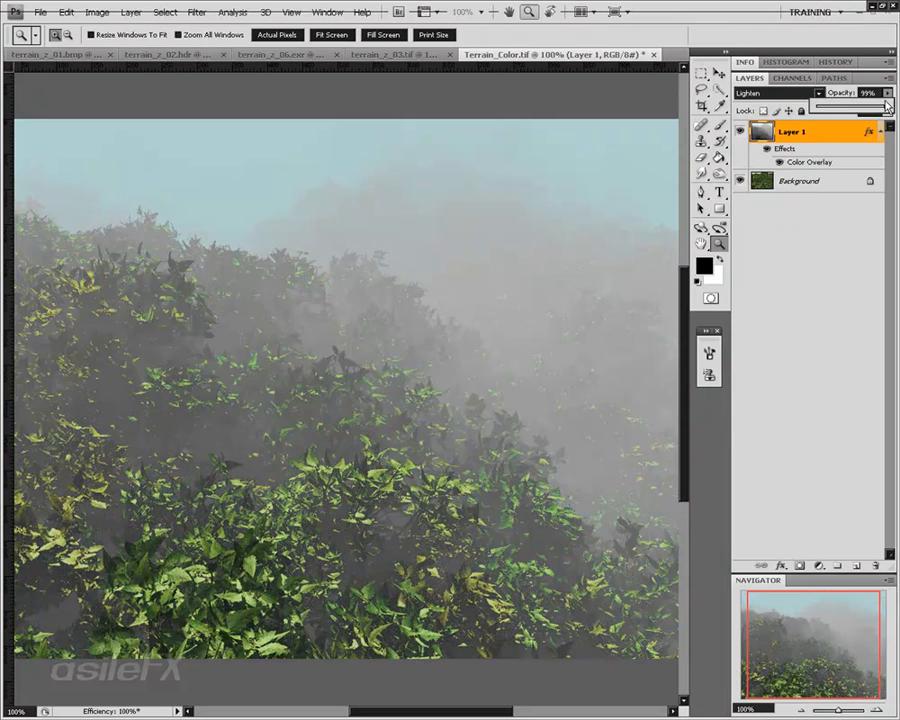
{"action": "mouse_move", "coordinate": [887, 104]}
{"action": "left_mouse_down"}
{"action": "mouse_move", "coordinate": [862, 100]}
{"action": "mouse_move", "coordinate": [872, 101]}
{"action": "left_mouse_up"}
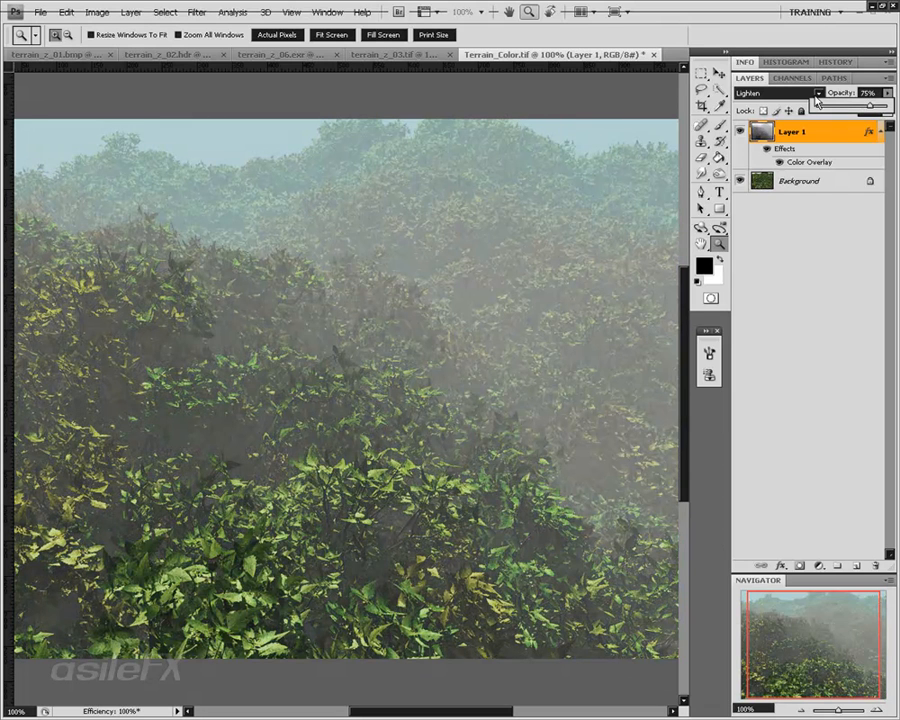
Switch Layer 1 to Screen to compare the fog and return it to Lighten
{"action": "left_click", "coordinate": [787, 94]}
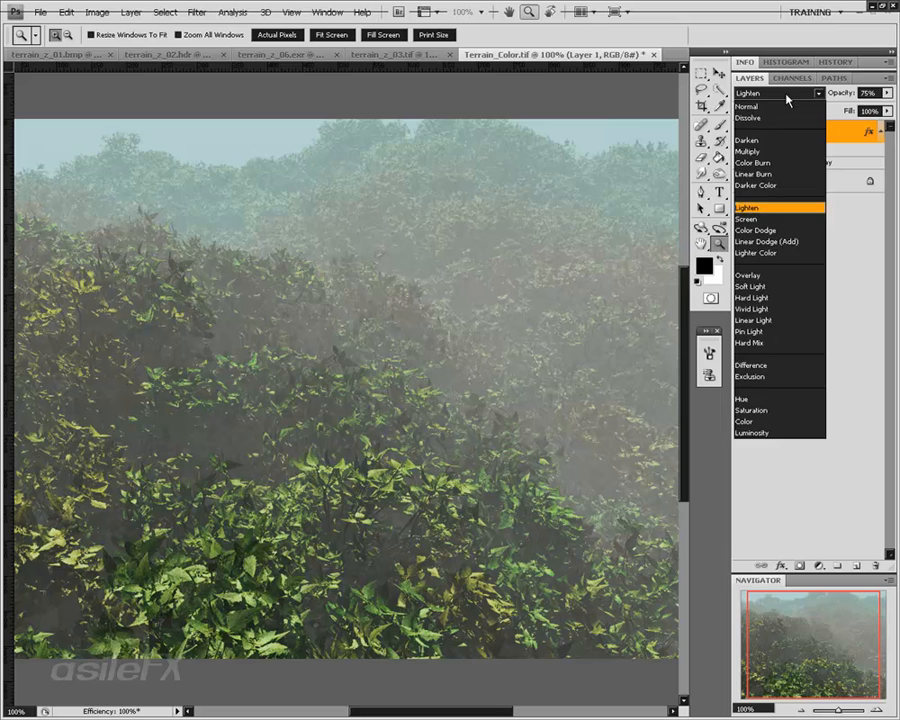
{"action": "left_click", "coordinate": [787, 223]}
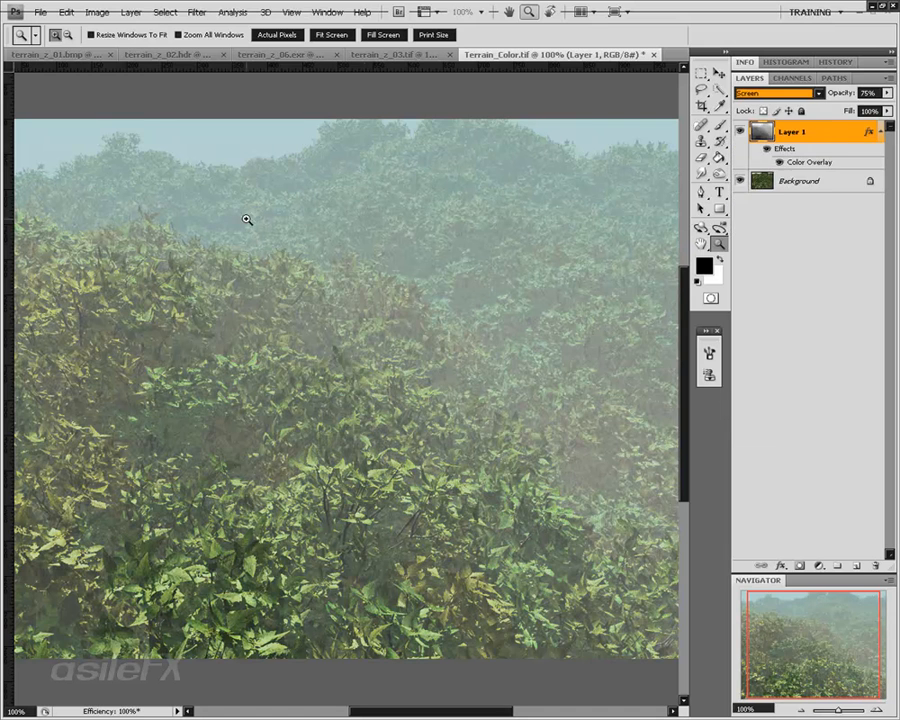
{"action": "left_click", "coordinate": [795, 93]}
{"action": "left_click", "coordinate": [772, 209]}
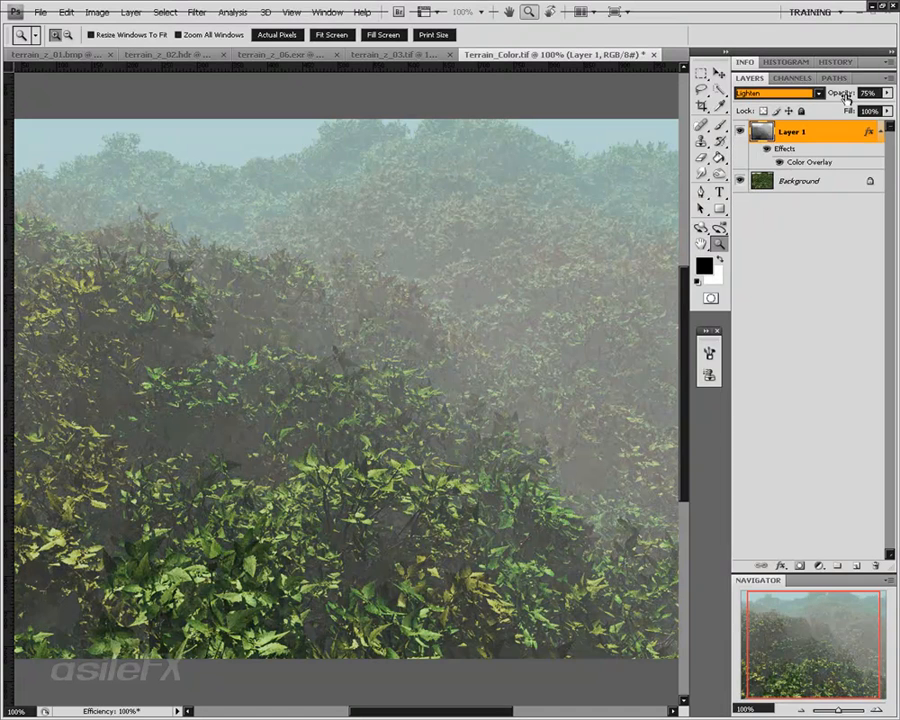
Lower Layer 1's opacity to 60% and deselect the layer
{"action": "left_click", "coordinate": [886, 93]}
{"action": "mouse_move", "coordinate": [855, 112]}
{"action": "left_mouse_down"}
{"action": "mouse_move", "coordinate": [846, 112]}
{"action": "mouse_move", "coordinate": [888, 112]}
{"action": "mouse_move", "coordinate": [846, 114]}
{"action": "mouse_move", "coordinate": [884, 116]}
{"action": "mouse_move", "coordinate": [860, 121]}
{"action": "left_mouse_up"}
{"action": "left_click", "coordinate": [820, 252]}
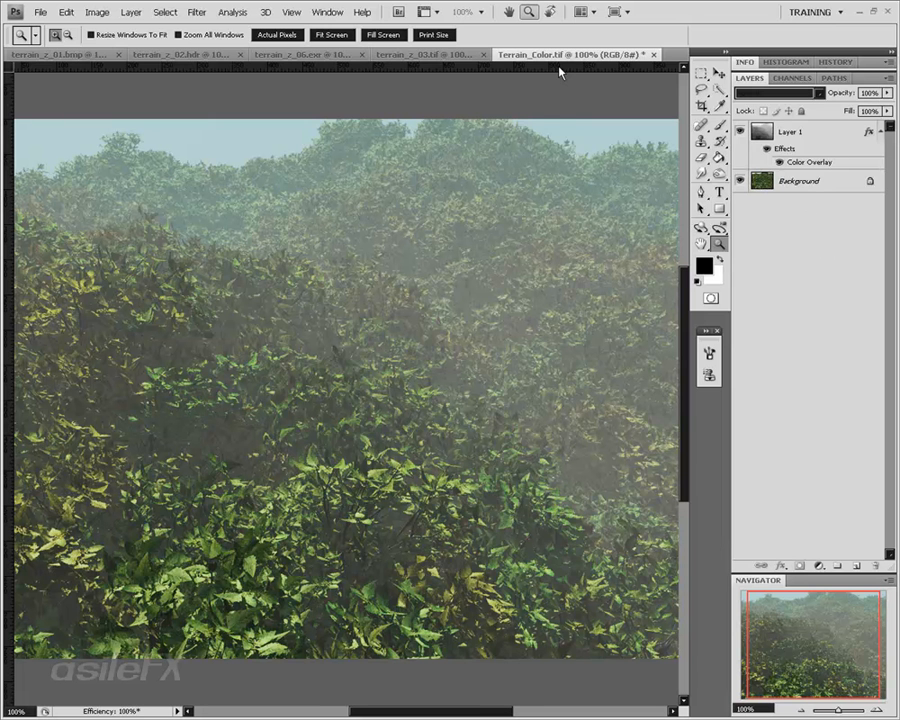
Review the BMP layer in terrain_z_02.hdr and the terrain_z_06.exr depth image, and return to Terrain_Color.tif
{"action": "left_click", "coordinate": [215, 56]}
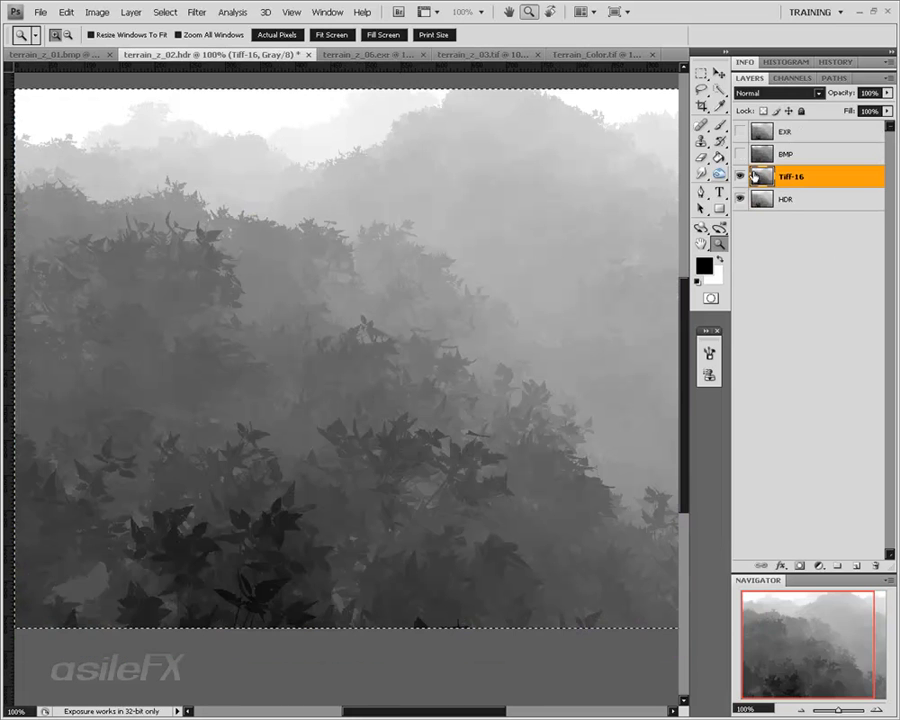
{"action": "left_click", "coordinate": [790, 154]}
{"action": "left_click", "coordinate": [740, 154]}
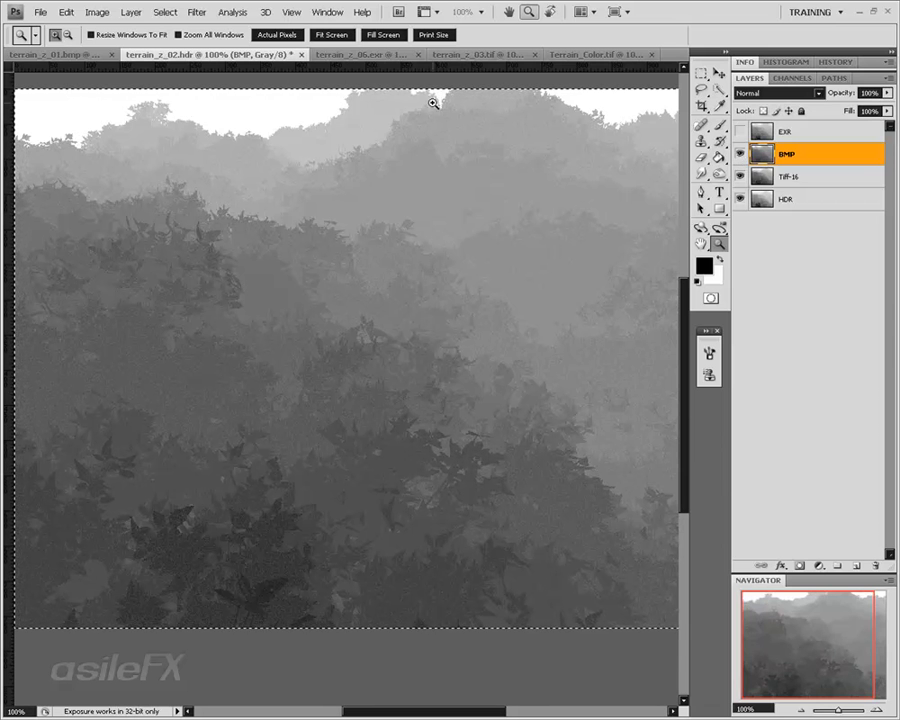
{"action": "left_click", "coordinate": [390, 56]}
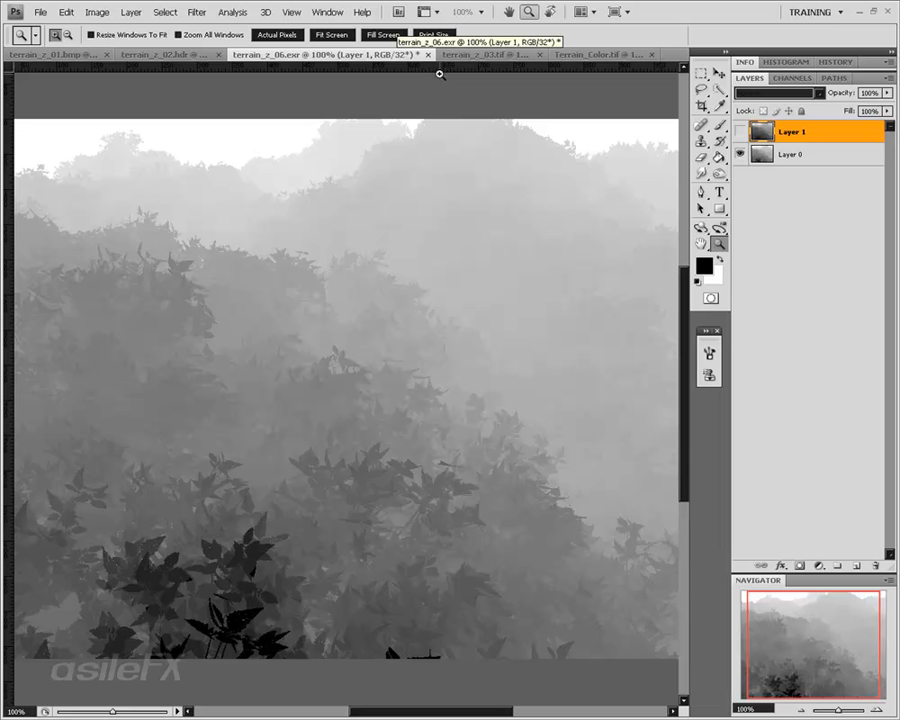
{"action": "left_click", "coordinate": [592, 57]}
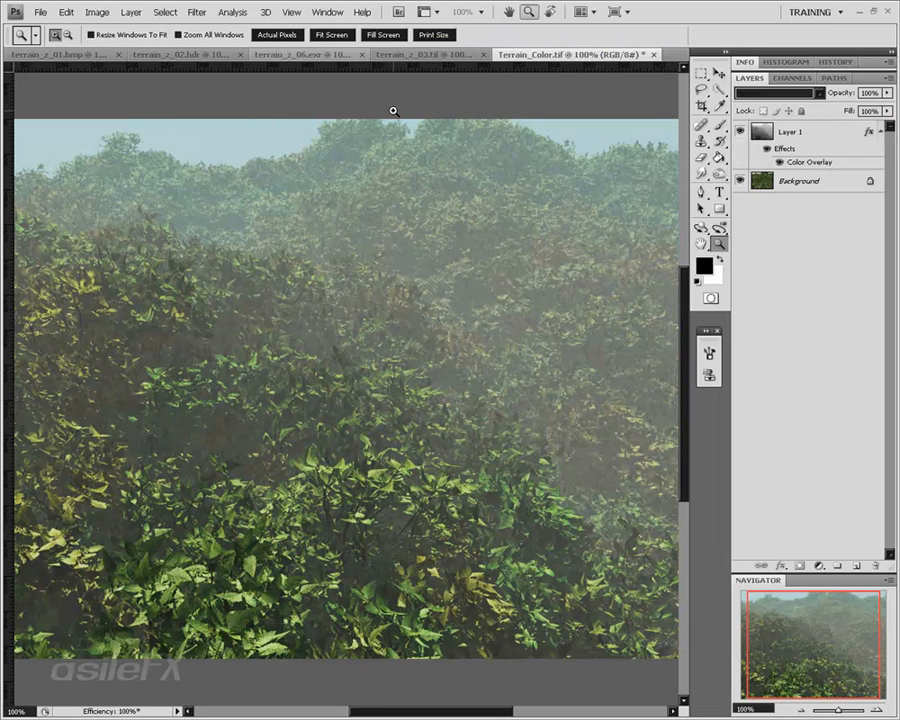
Open terrain_z_05 from the zDepth folder and apply Levels with input black 31 and input white 50
{"action": "key", "text": "ctrl+o"}
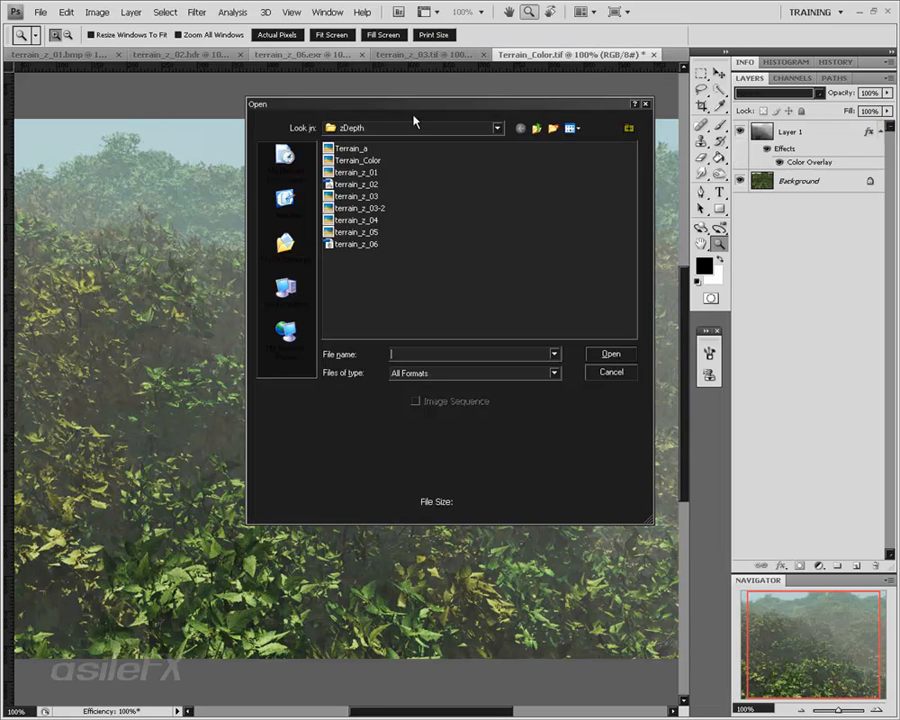
{"action": "double_click", "coordinate": [367, 238]}
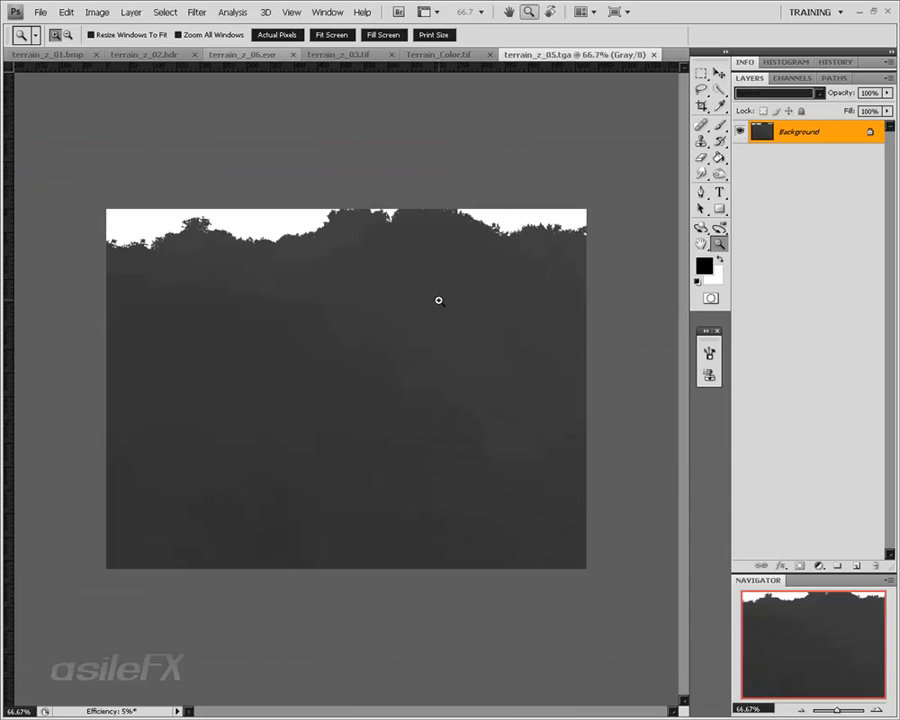
{"action": "key", "text": "ctrl+l"}
{"action": "left_click_drag", "start_coordinate": [775, 301], "coordinate": [623, 300]}
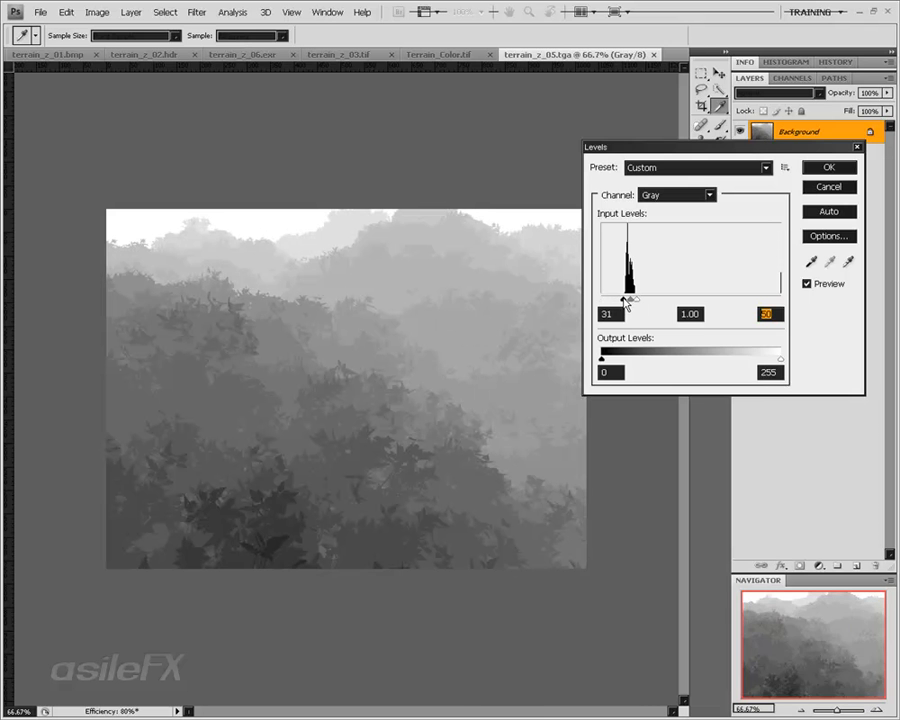
{"action": "key", "text": "Return"}
{"action": "key", "text": "z"}
Copy the entire terrain_z_05 image into Terrain_Color.tif as a new layer directly above the Background
{"action": "key", "text": "ctrl+a"}
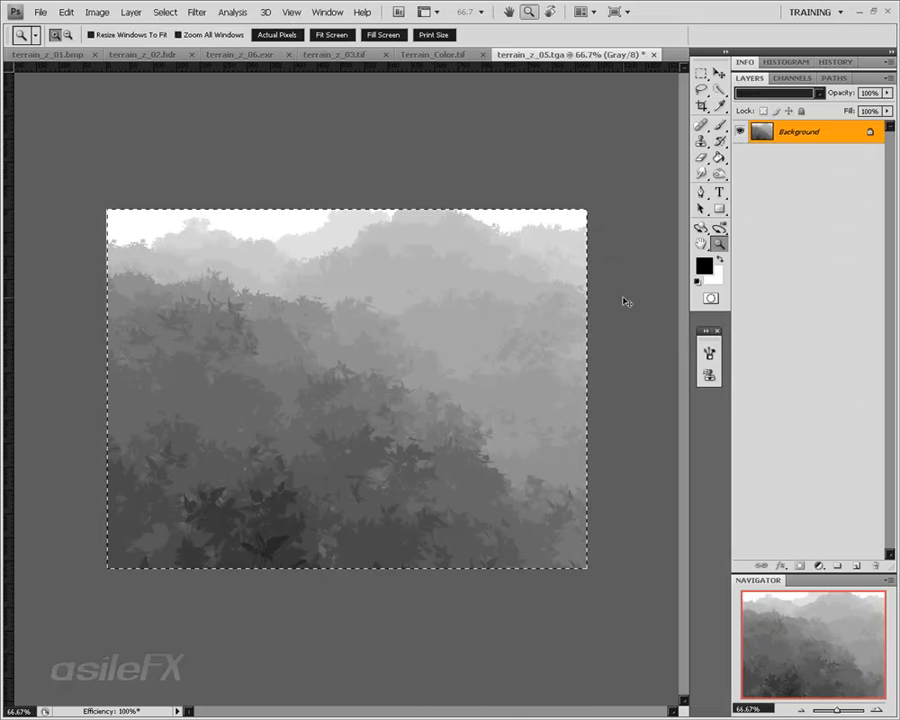
{"action": "left_click", "coordinate": [436, 55]}
{"action": "left_click", "coordinate": [812, 182]}
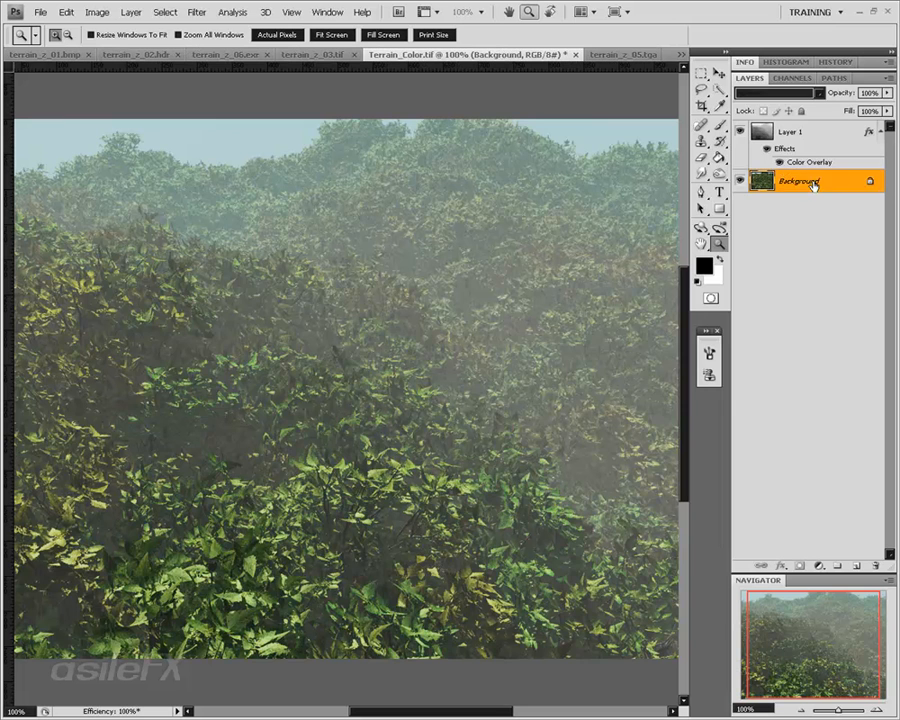
{"action": "key", "text": "ctrl+v"}
Copy Layer 1's layer style and paste it onto Layer 2
{"action": "left_click", "coordinate": [790, 133]}
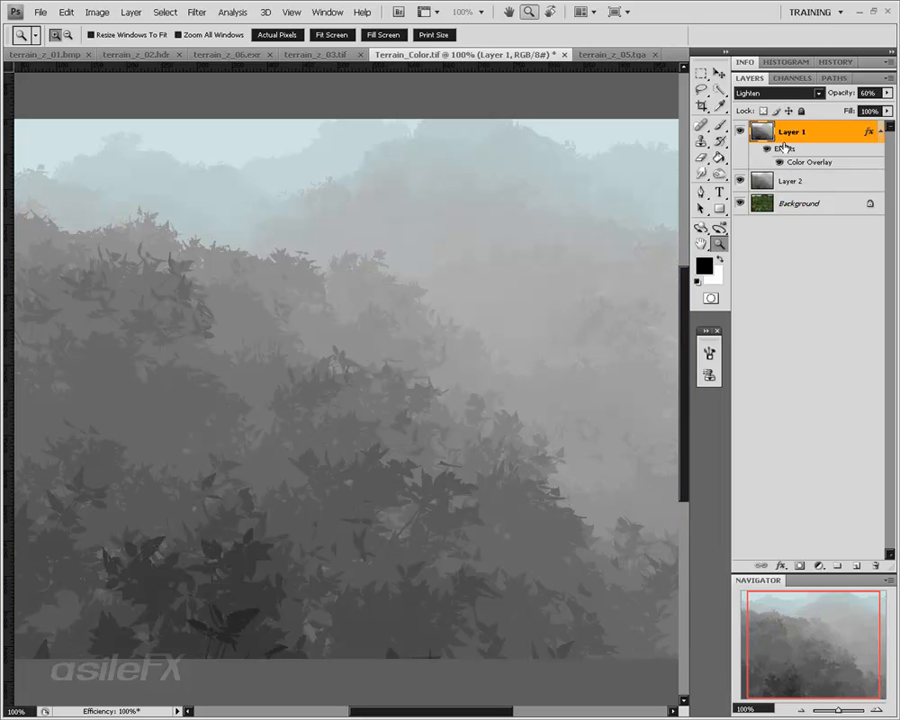
{"action": "right_click", "coordinate": [784, 144]}
{"action": "left_click", "coordinate": [752, 326]}
{"action": "left_click", "coordinate": [812, 180]}
{"action": "right_click", "coordinate": [828, 182]}
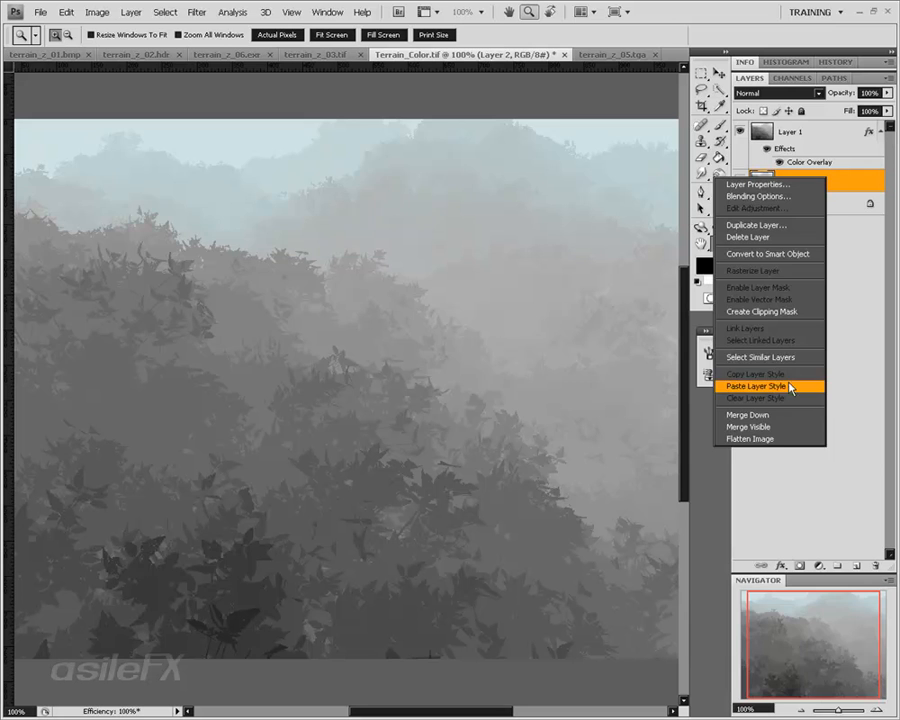
{"action": "left_click", "coordinate": [790, 386]}
Toggle the visibility of Layer 1 and Layer 2 to compare the fog from the two depth passes
{"action": "left_click", "coordinate": [741, 132]}
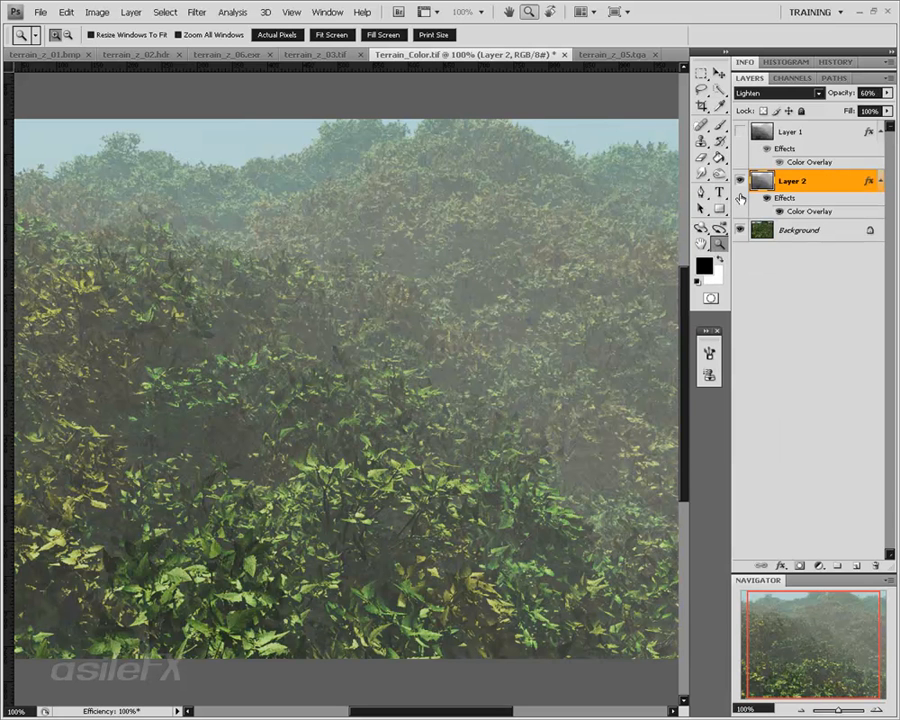
{"action": "left_click", "coordinate": [741, 182]}
{"action": "left_click", "coordinate": [741, 183]}
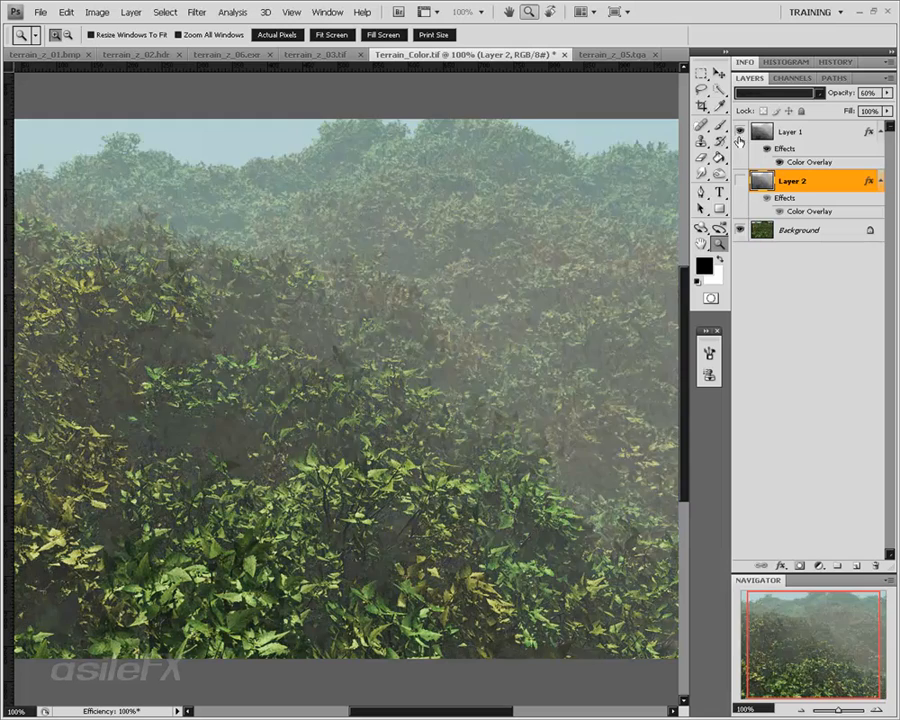
Show and hide Layer 1 and Layer 2 in turn to compare their fog against the bare render, leaving only Layer 2 shown
{"action": "left_click", "coordinate": [741, 184]}
{"action": "left_click", "coordinate": [740, 184]}
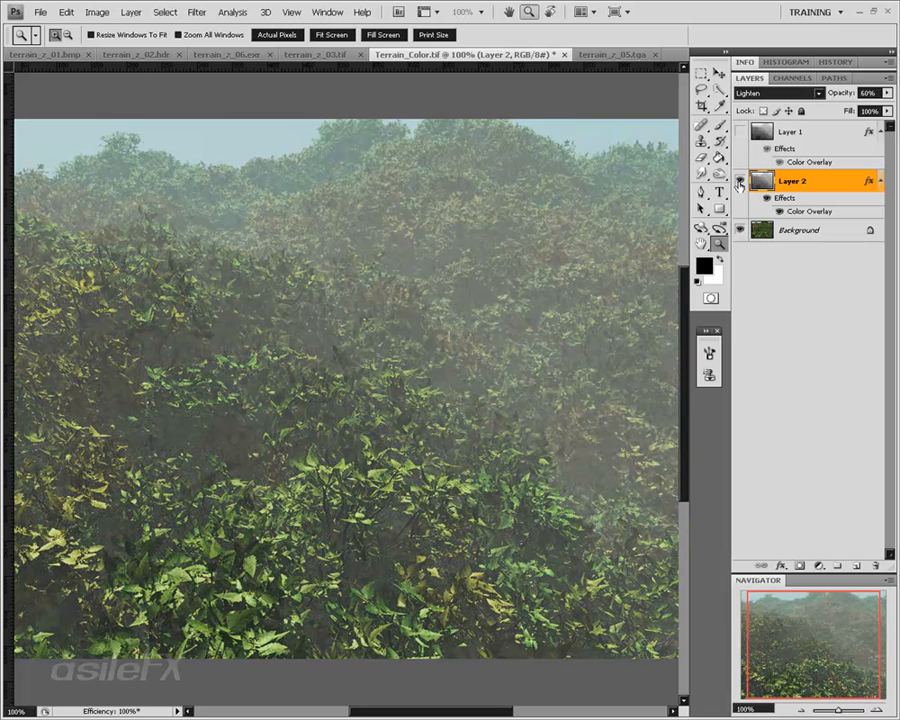
{"action": "left_click", "coordinate": [741, 181]}
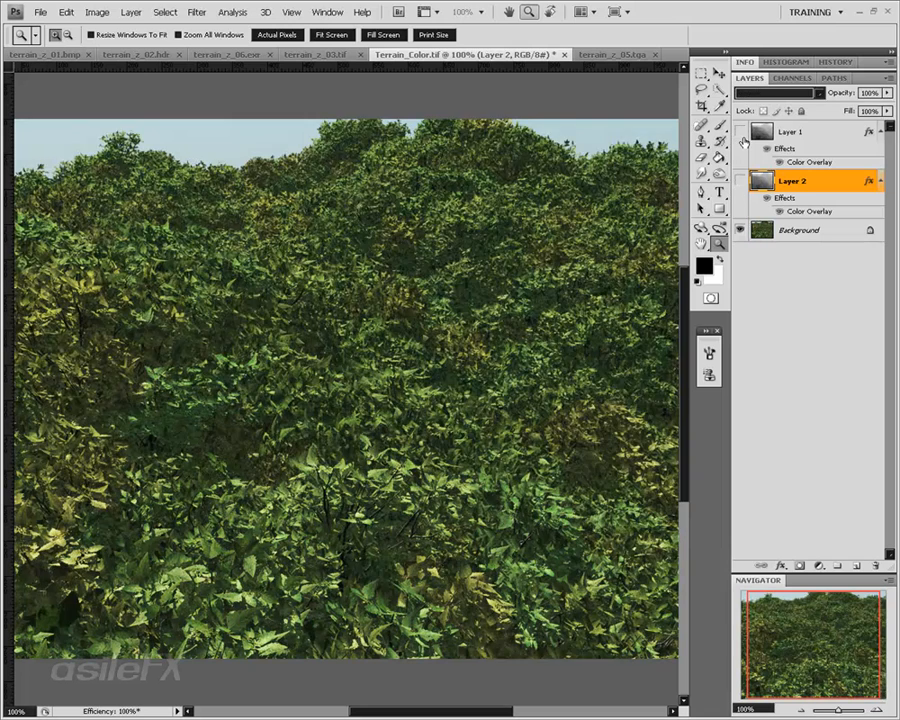
{"action": "left_click", "coordinate": [741, 132]}
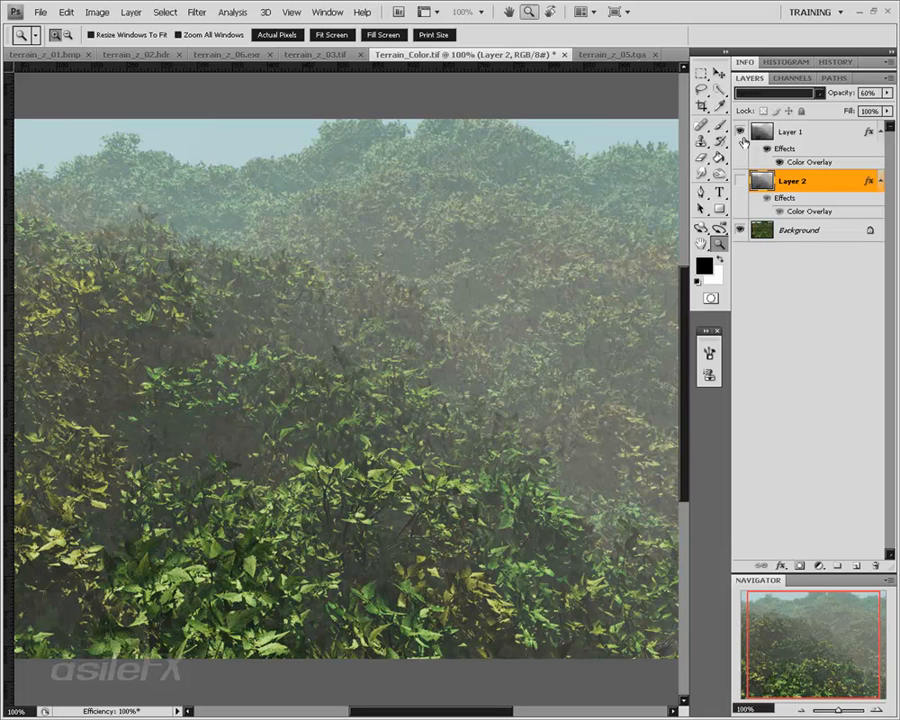
{"action": "left_click", "coordinate": [741, 132]}
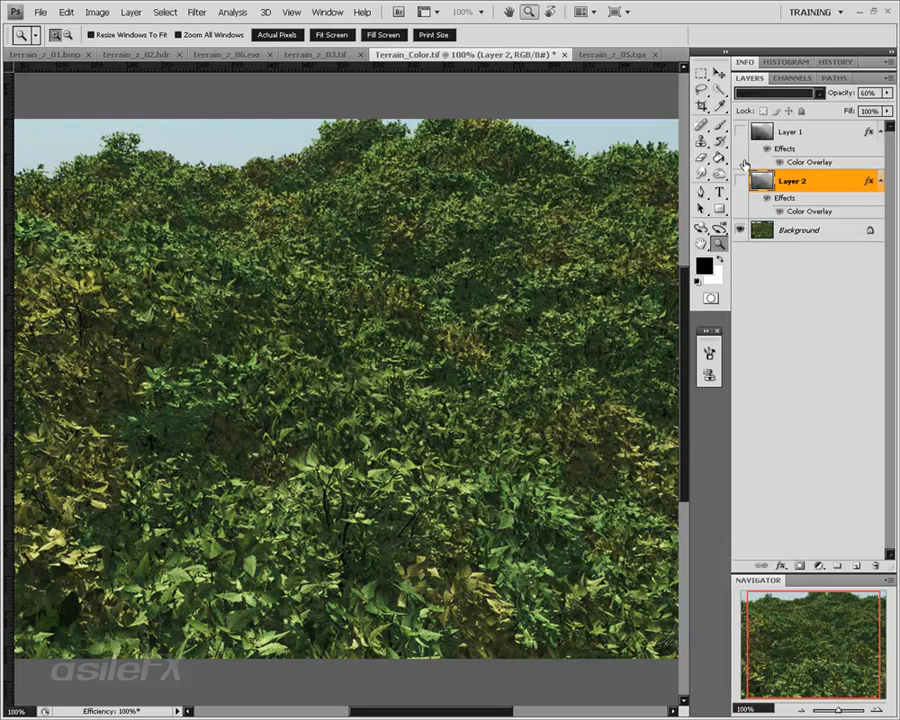
{"action": "left_click", "coordinate": [741, 182]}
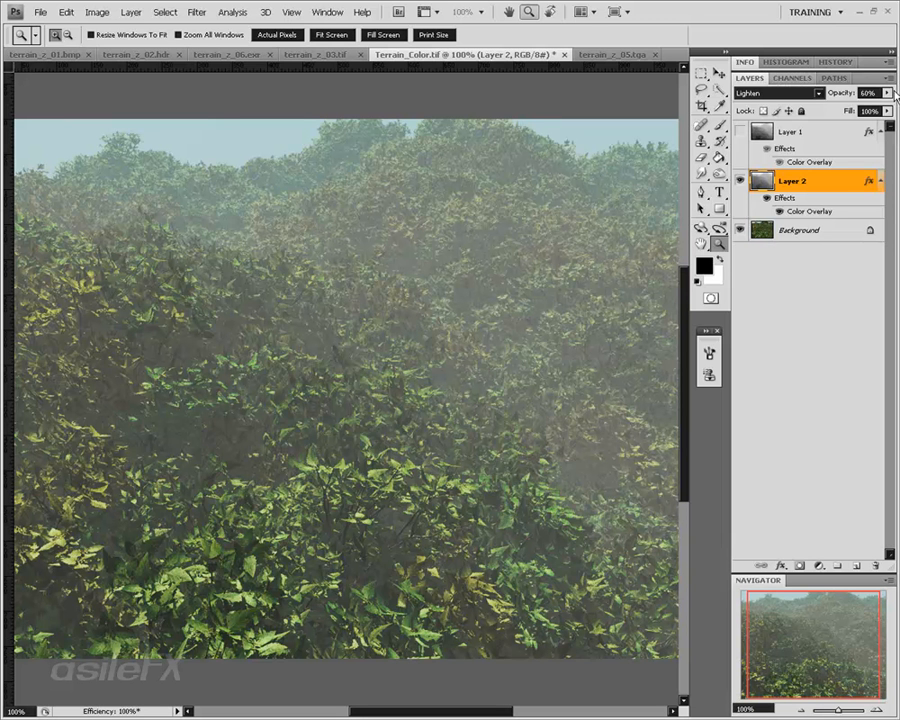
Lower Layer 2's opacity and hide it, and show Layer 1 with its opacity reduced to 53%
{"action": "left_click_drag", "start_coordinate": [888, 93], "coordinate": [845, 106]}
{"action": "left_click", "coordinate": [818, 134]}
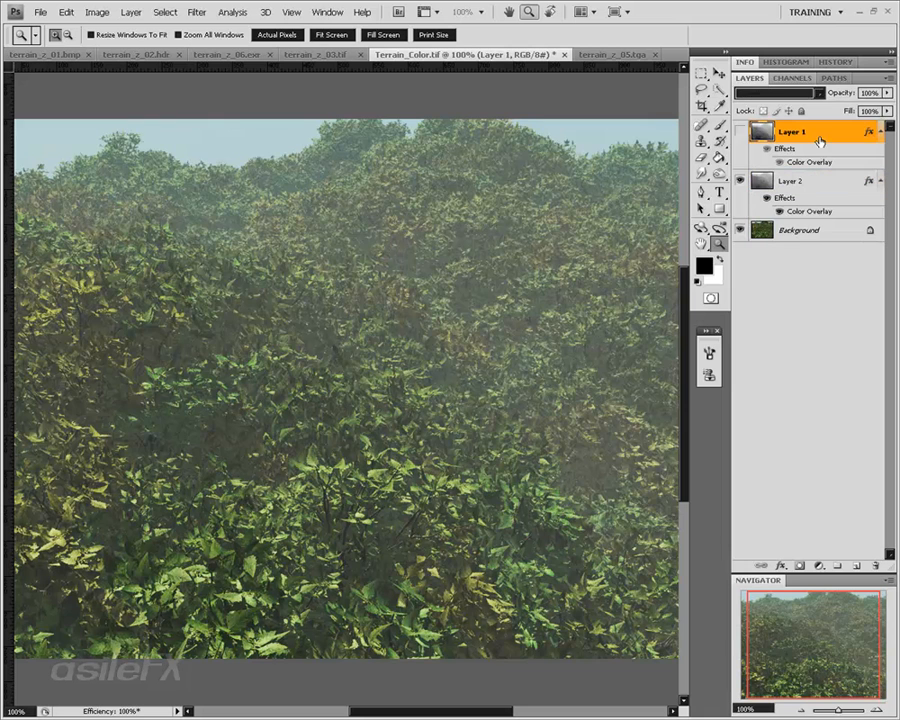
{"action": "left_click", "coordinate": [740, 132]}
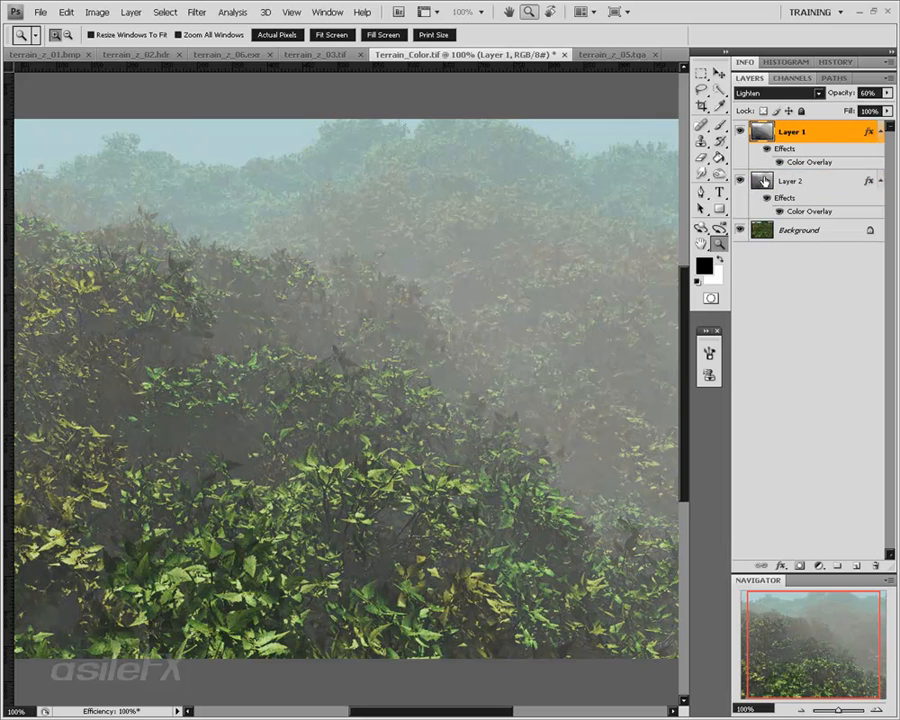
{"action": "left_click", "coordinate": [741, 181]}
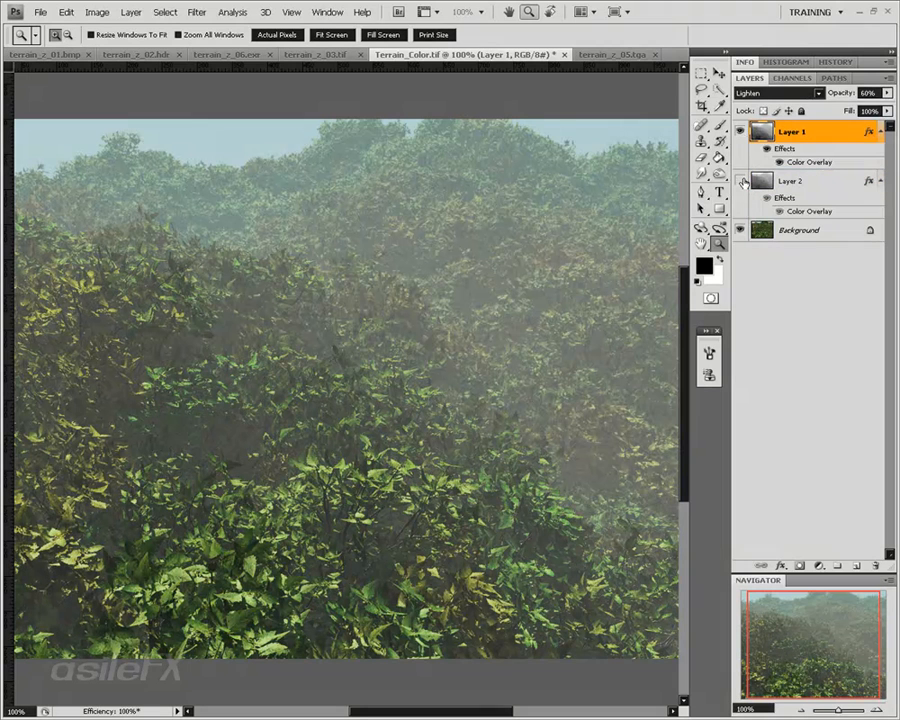
{"action": "left_click", "coordinate": [886, 93]}
{"action": "mouse_move", "coordinate": [858, 106]}
{"action": "left_mouse_down"}
{"action": "mouse_move", "coordinate": [886, 108]}
{"action": "mouse_move", "coordinate": [855, 108]}
{"action": "left_mouse_up"}
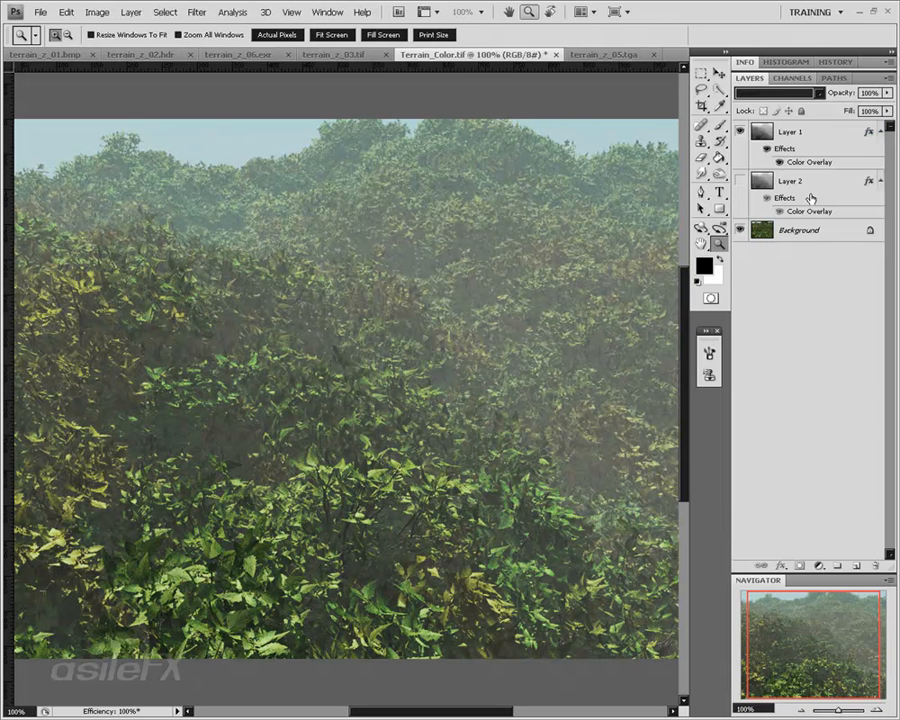
Clear Layer 1's layer style and move the layer below Layer 2, directly above the Background
{"action": "left_click", "coordinate": [813, 139]}
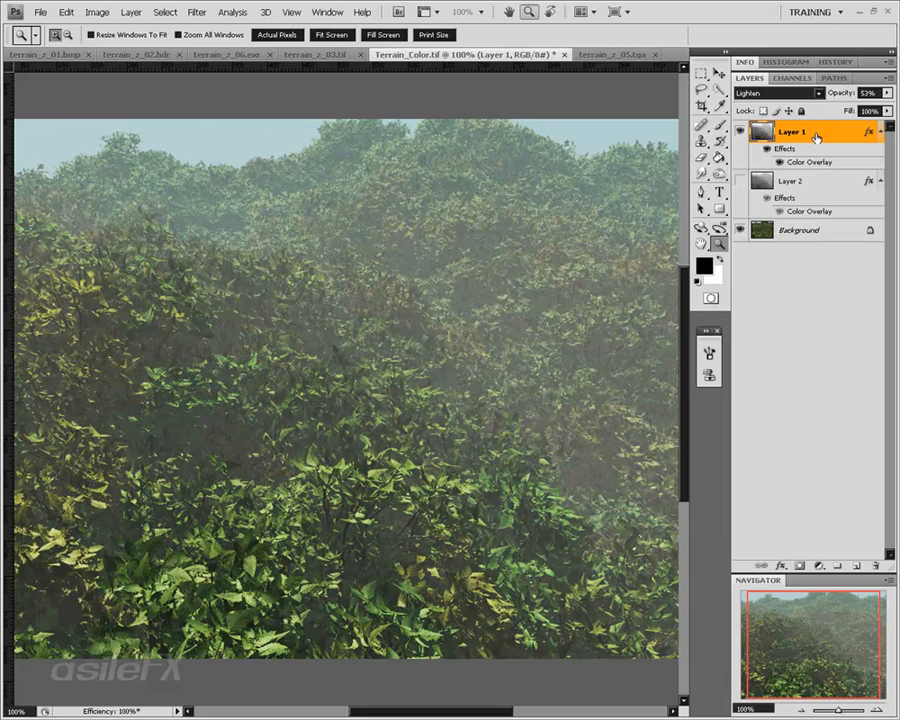
{"action": "right_click", "coordinate": [816, 138]}
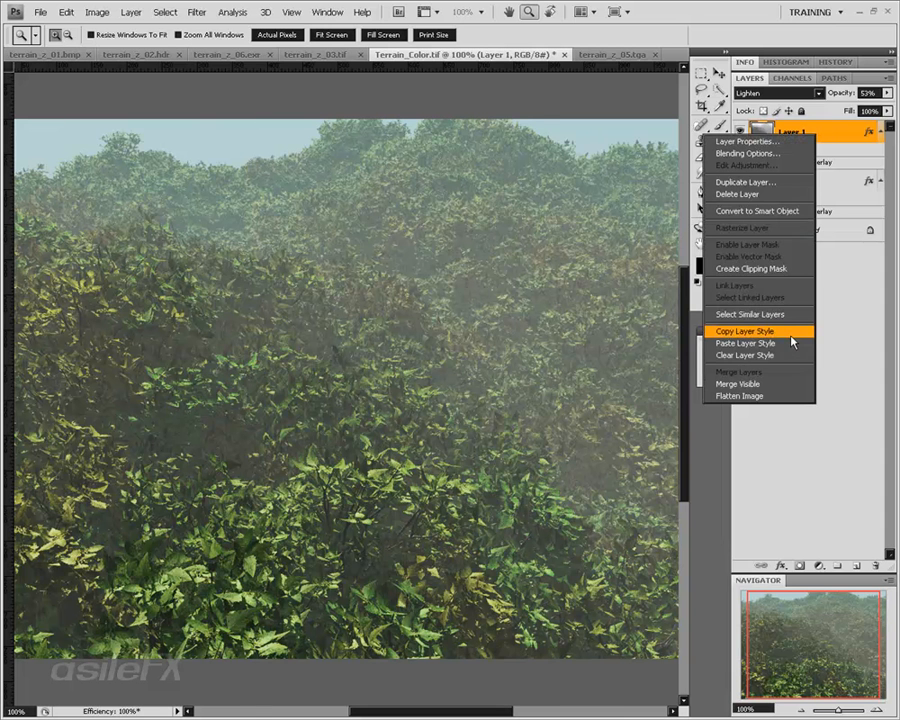
{"action": "left_click", "coordinate": [745, 355]}
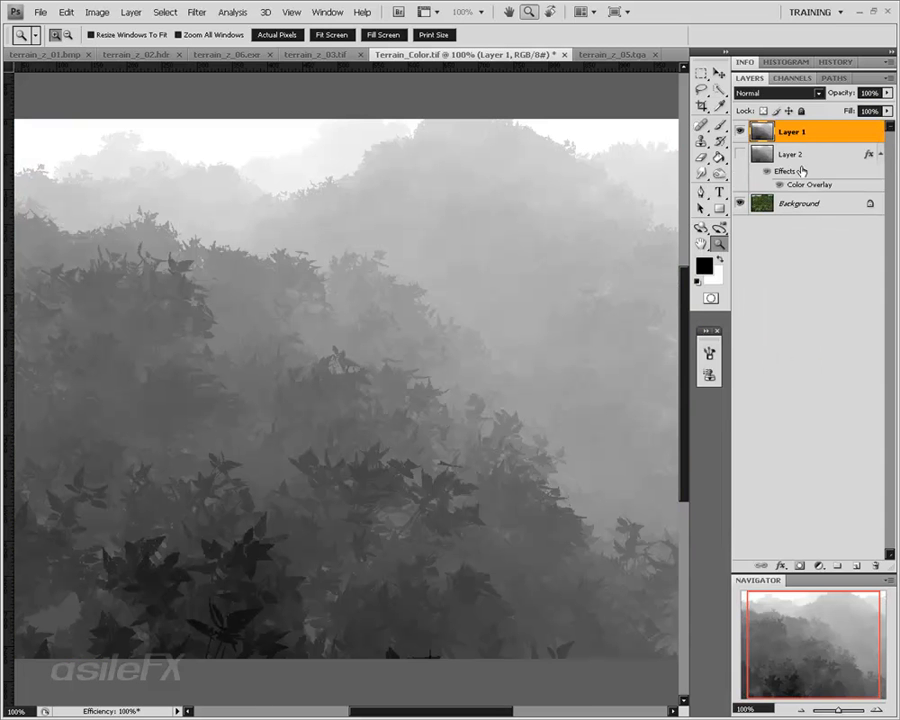
{"action": "left_click_drag", "start_coordinate": [797, 165], "coordinate": [818, 183]}
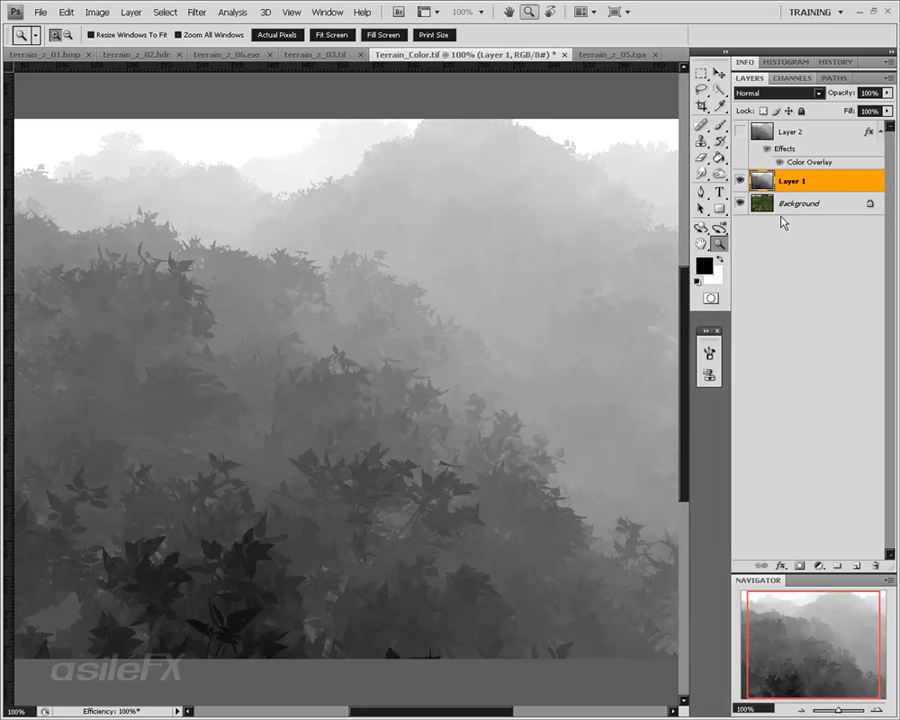
Select the entire canvas and copy the grayscale depth image from Layer 1
{"action": "key", "text": "m"}
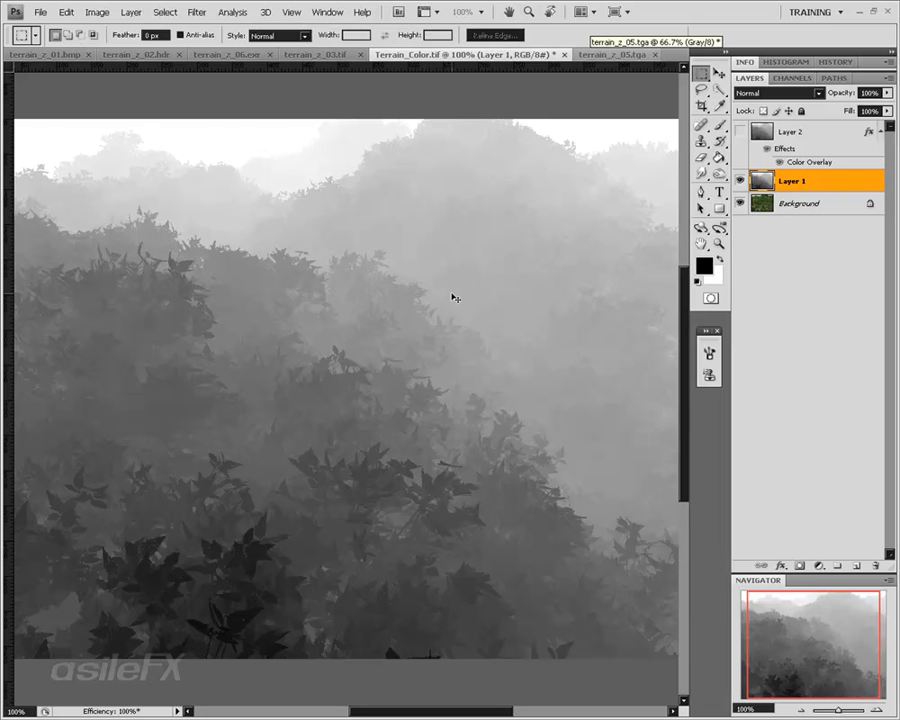
{"action": "key", "text": "ctrl+a"}
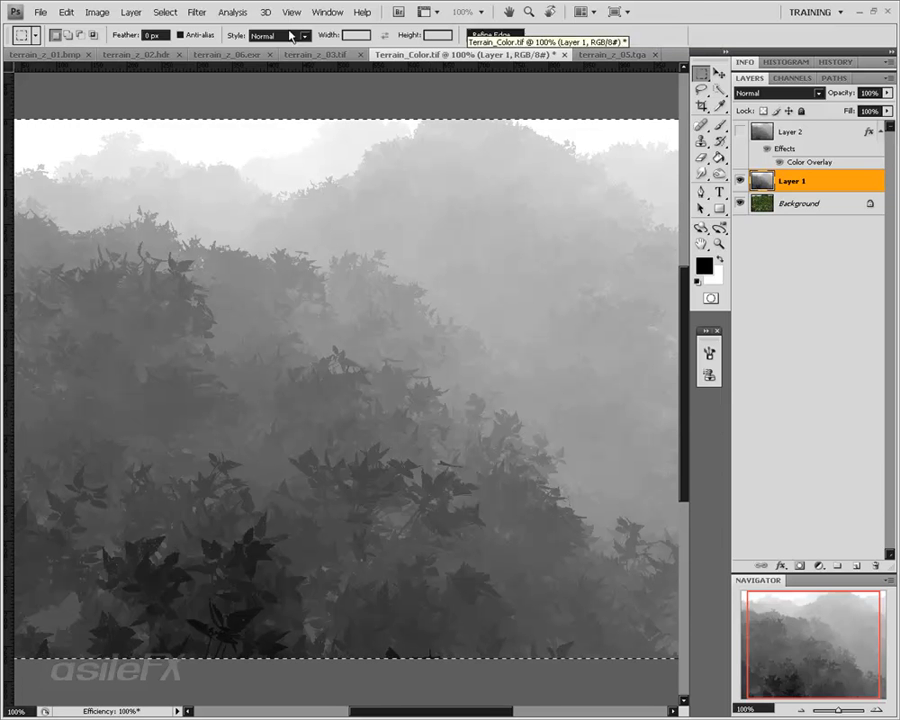
{"action": "left_click", "coordinate": [98, 13]}
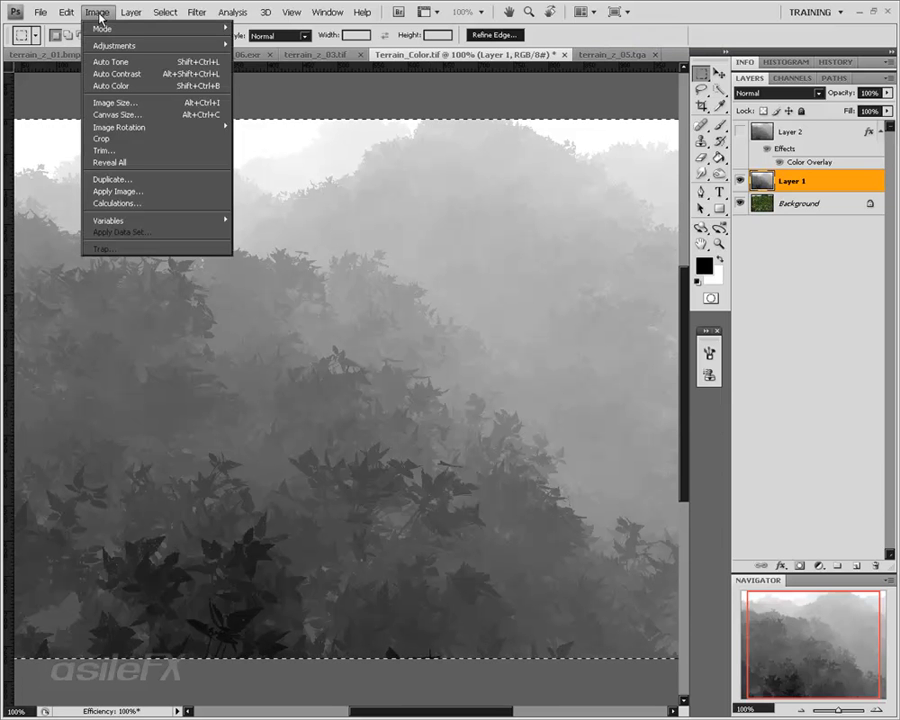
{"action": "mouse_move", "coordinate": [73, 18]}
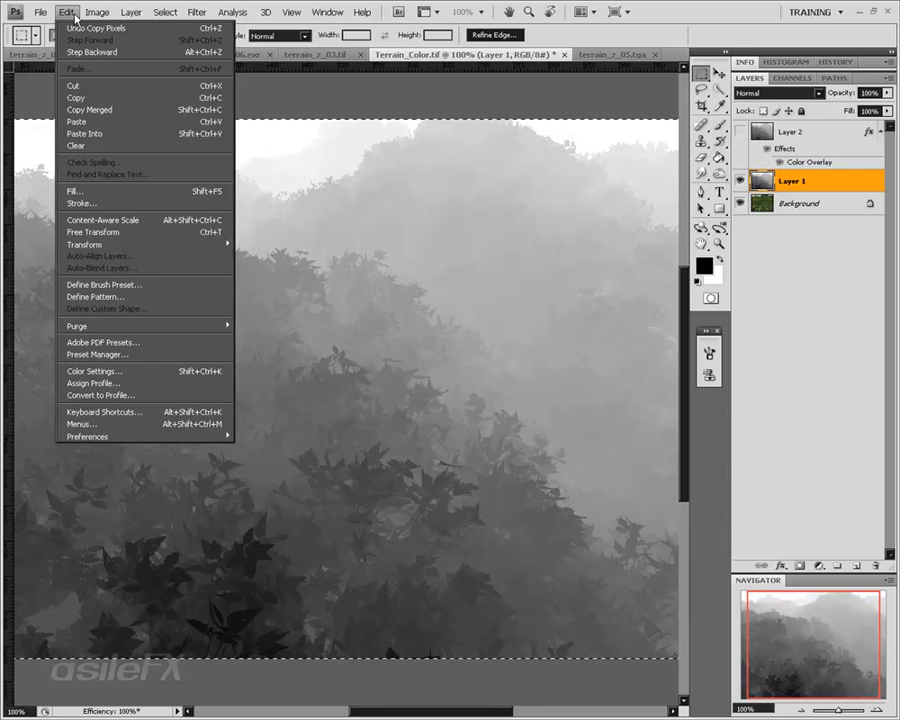
{"action": "mouse_move", "coordinate": [100, 17]}
{"action": "mouse_move", "coordinate": [187, 15]}
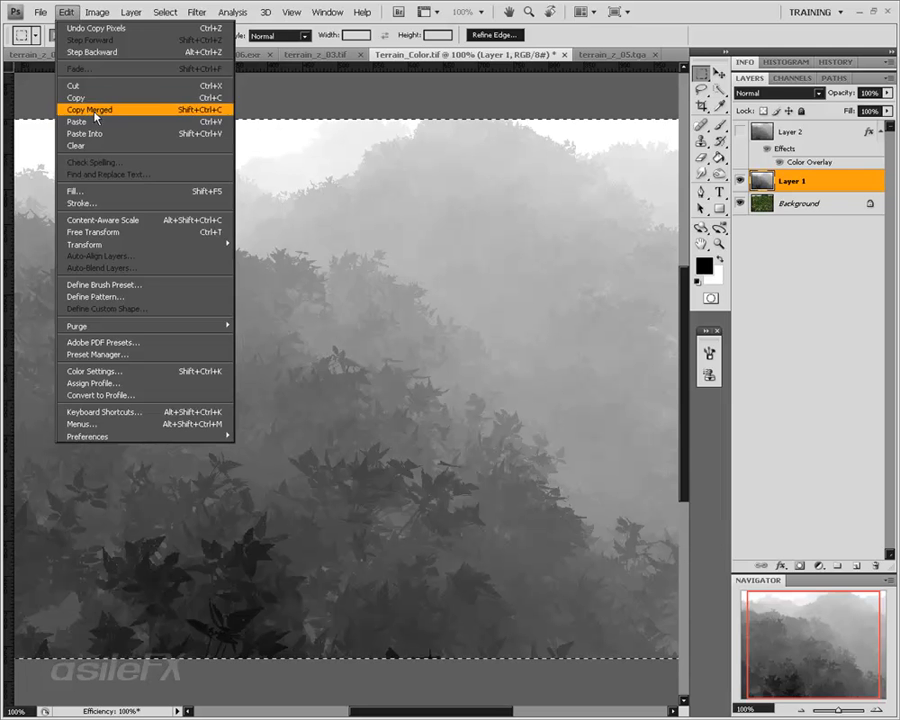
{"action": "left_click", "coordinate": [833, 310]}
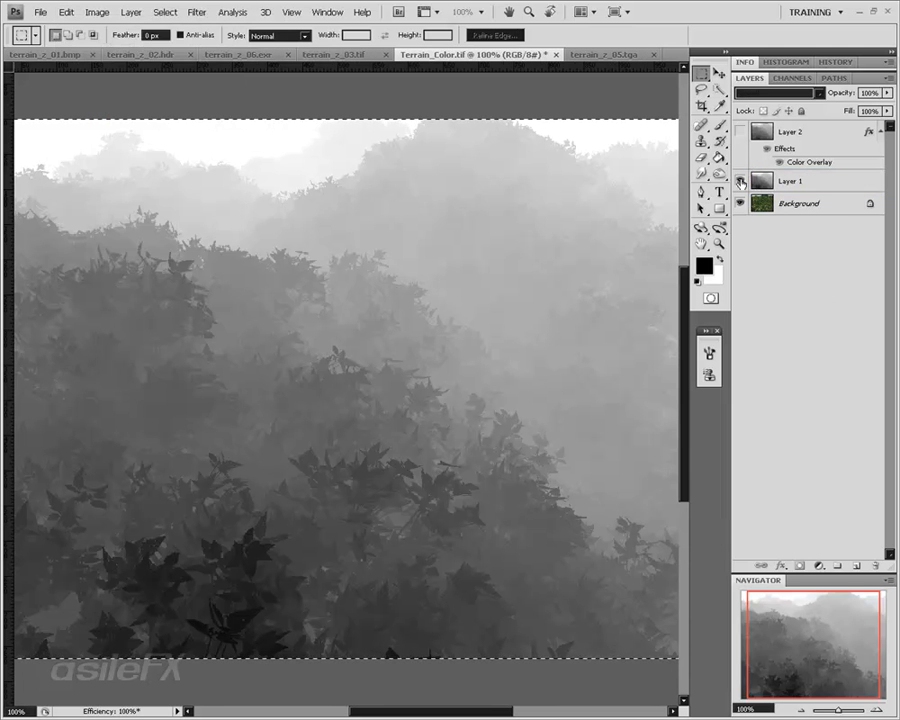
Hide Layer 1, convert the Background to a regular layer named Layer 0, and add a white layer mask to it
{"action": "left_click", "coordinate": [741, 181]}
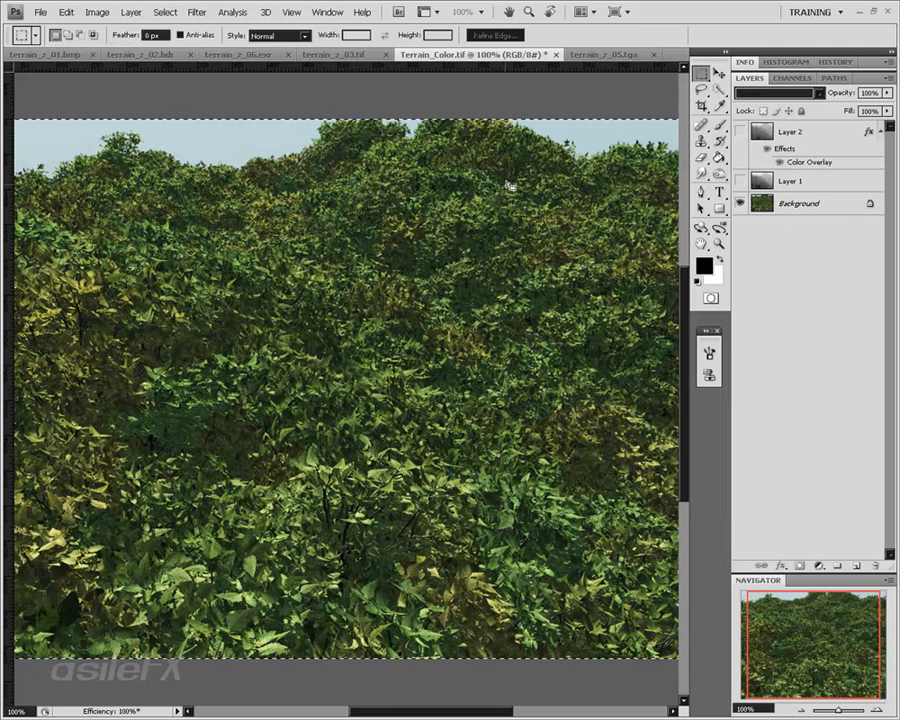
{"action": "left_click", "coordinate": [800, 204]}
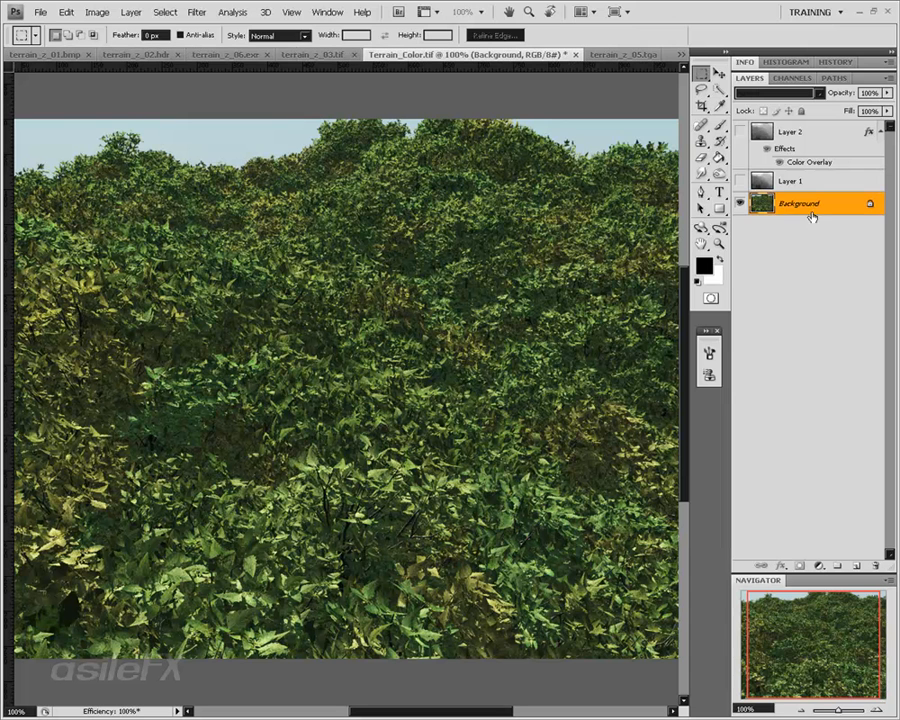
{"action": "double_click", "coordinate": [820, 205]}
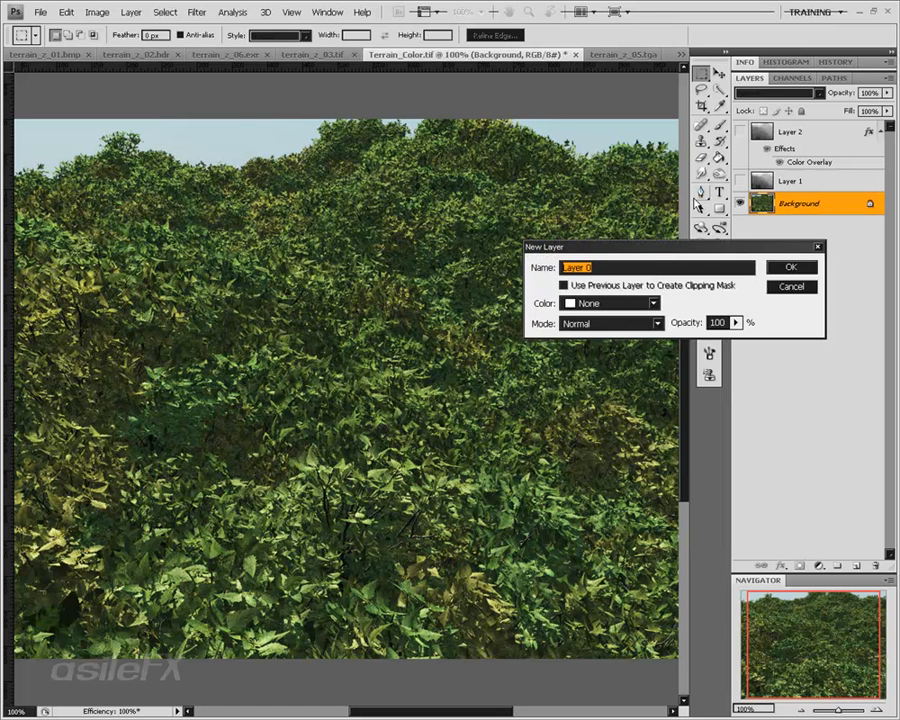
{"action": "key", "text": "Return"}
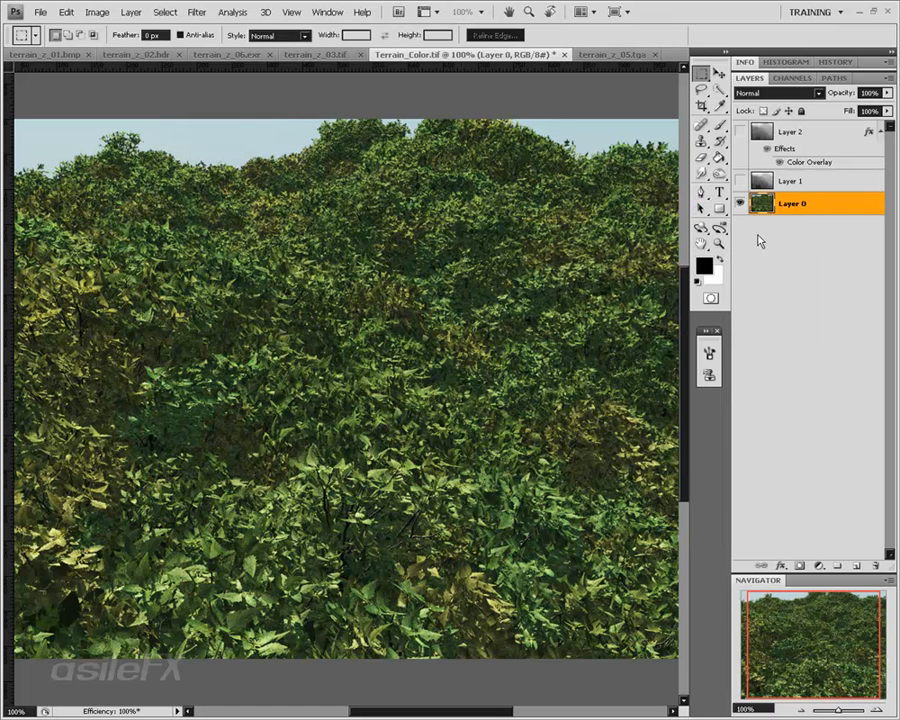
{"action": "left_click", "coordinate": [801, 567]}
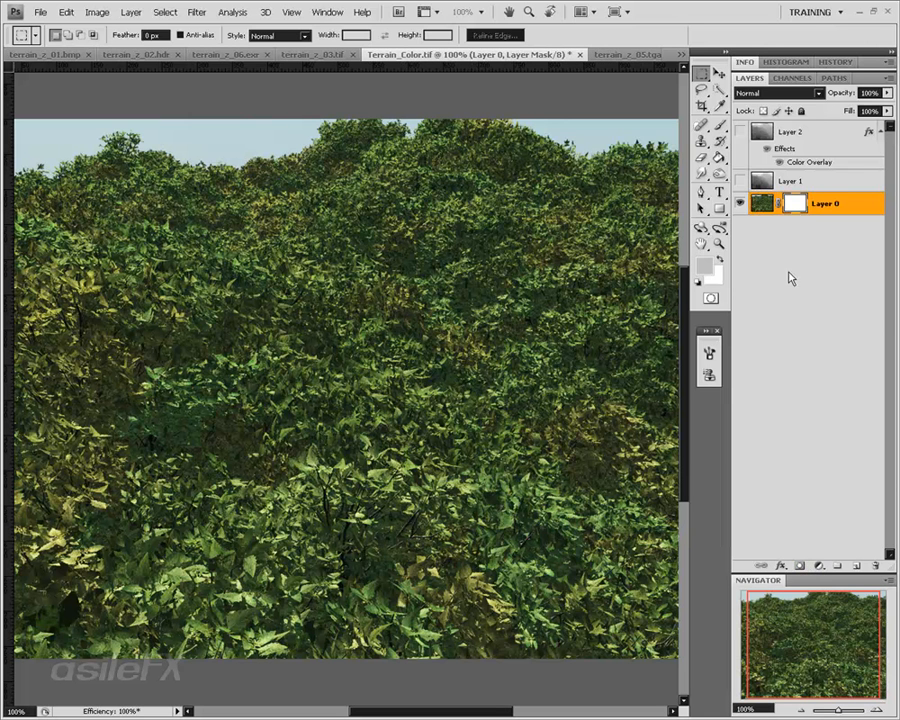
Make the Layer 0 Mask channel visible and paste the copied depth image into it
{"action": "left_click", "coordinate": [797, 79]}
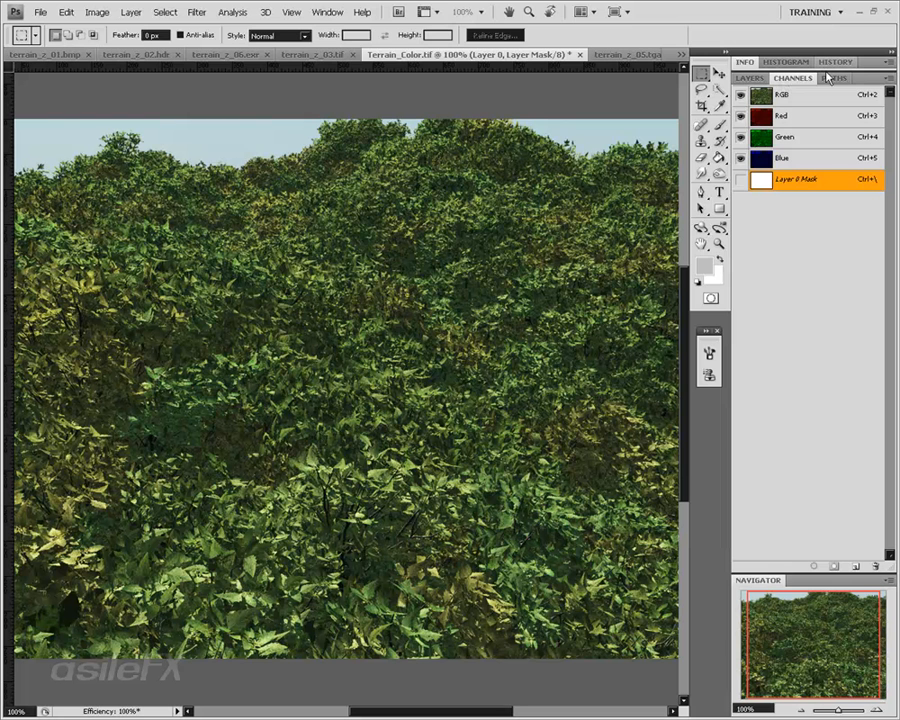
{"action": "left_click", "coordinate": [329, 12]}
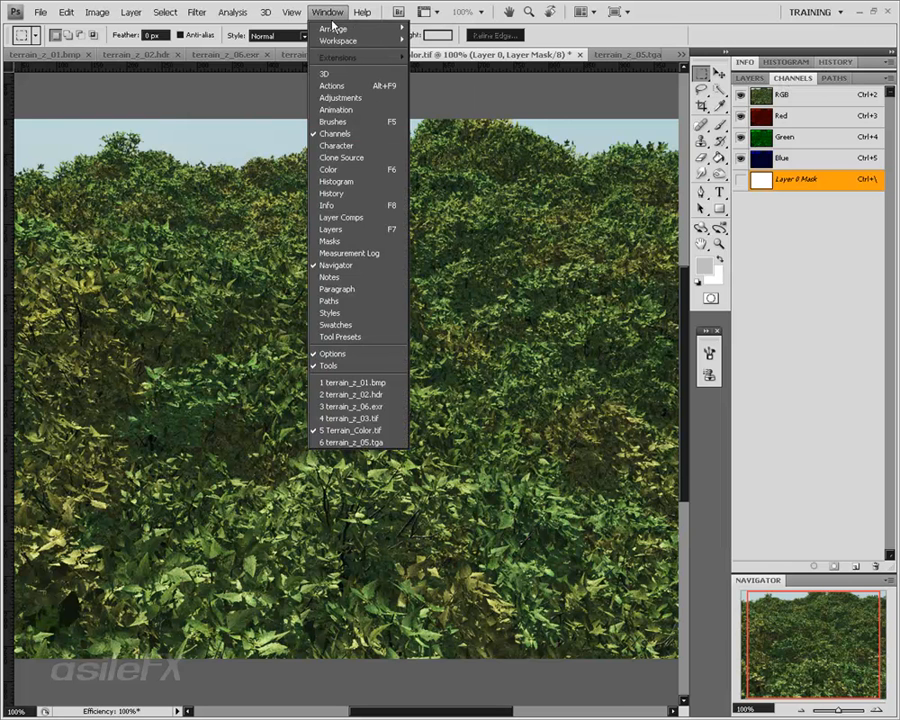
{"action": "left_click", "coordinate": [770, 228]}
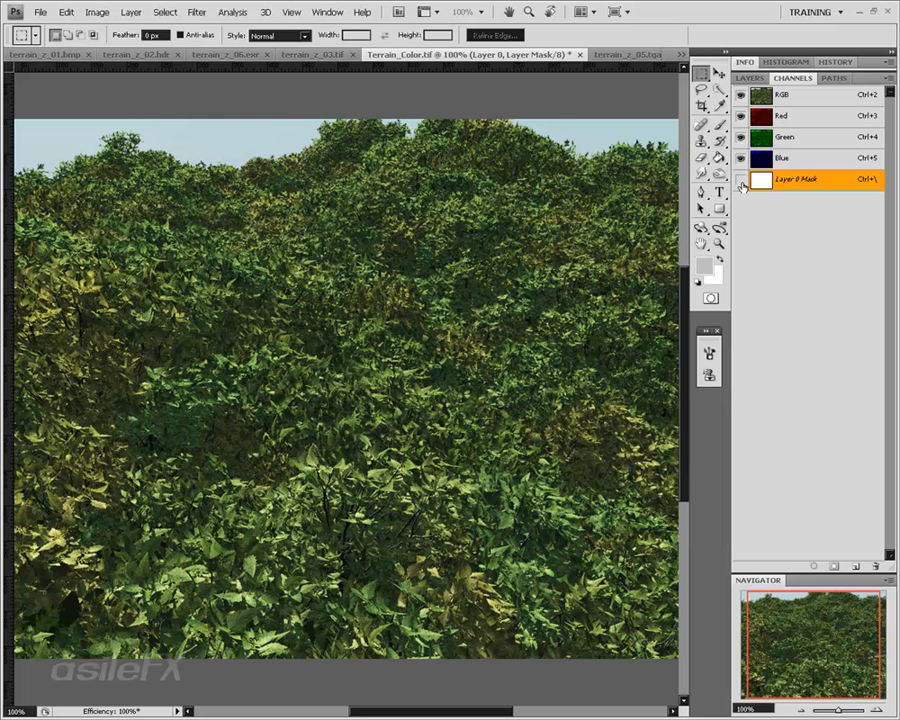
{"action": "left_click", "coordinate": [771, 186]}
{"action": "key", "text": "ctrl+v"}
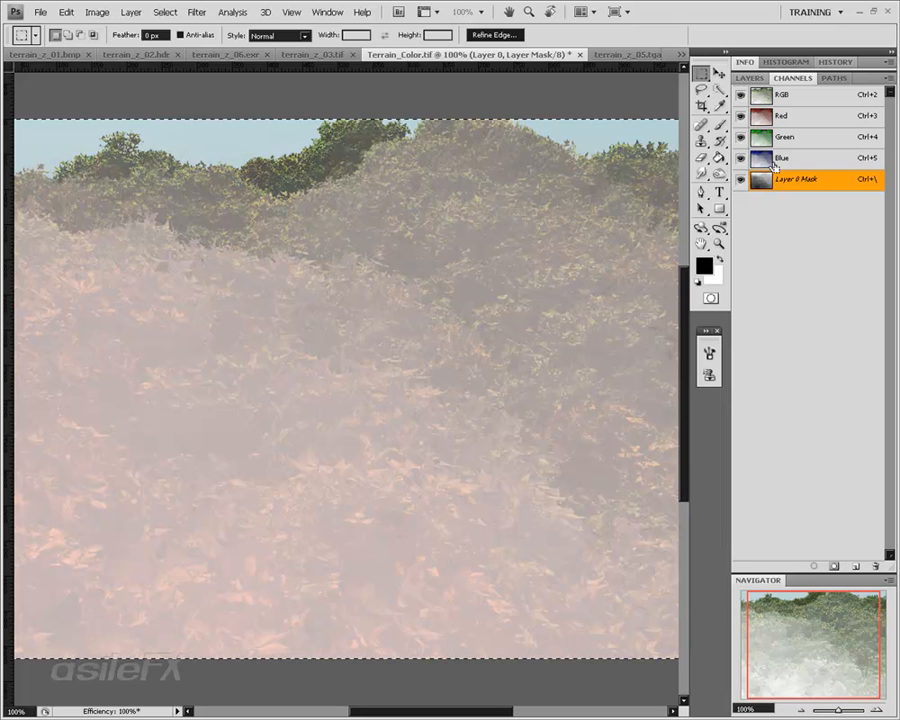
Disable Layer 0's mask, make the layer's image rather than its mask active, and clear the selection
{"action": "left_click", "coordinate": [750, 78]}
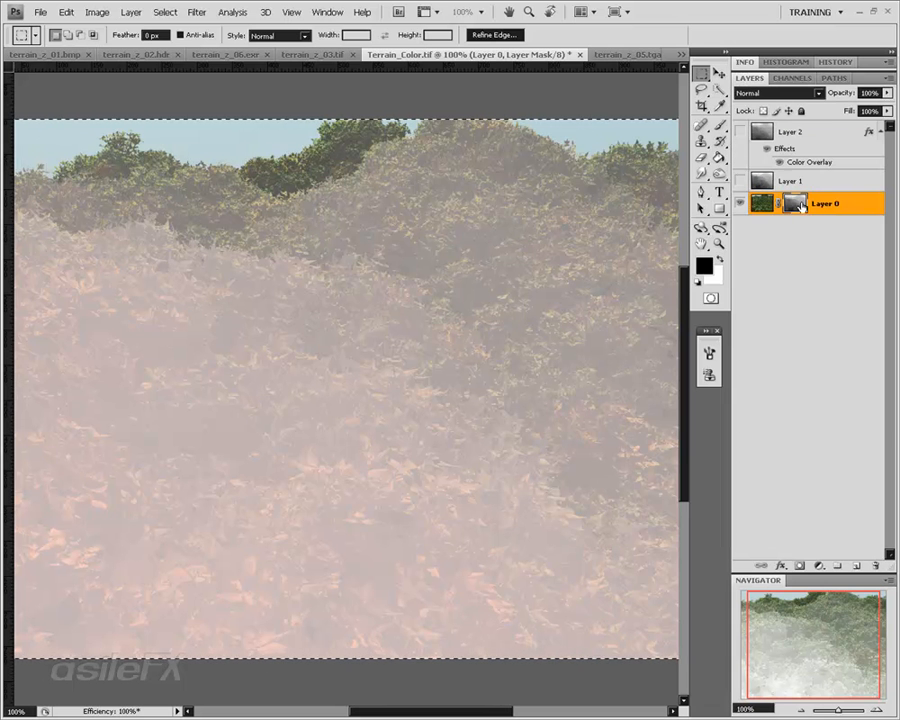
{"action": "right_click", "coordinate": [783, 207]}
{"action": "left_click", "coordinate": [780, 208]}
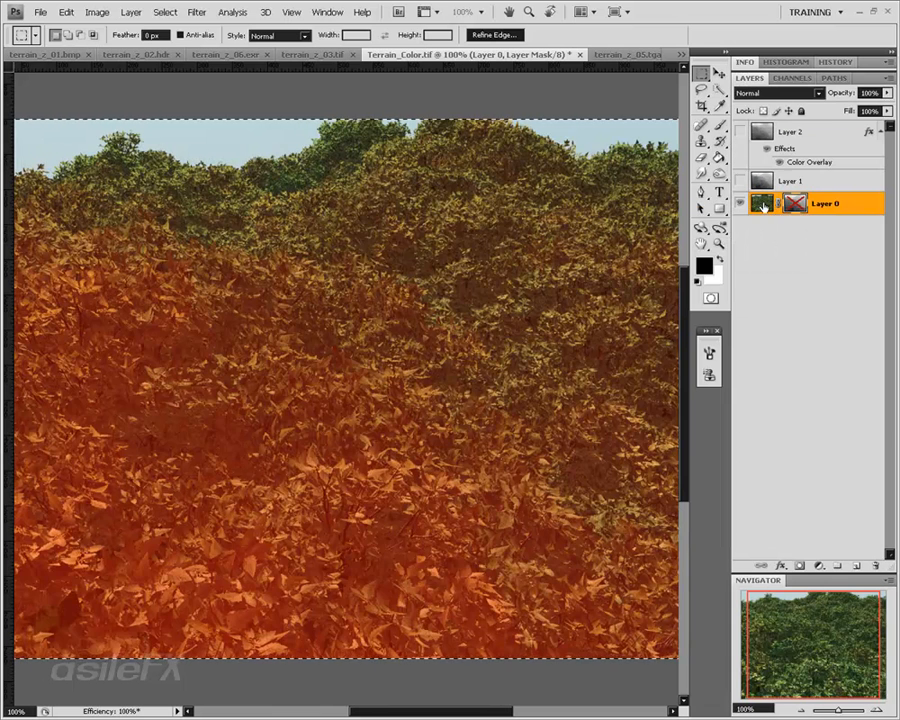
{"action": "left_click", "coordinate": [762, 203]}
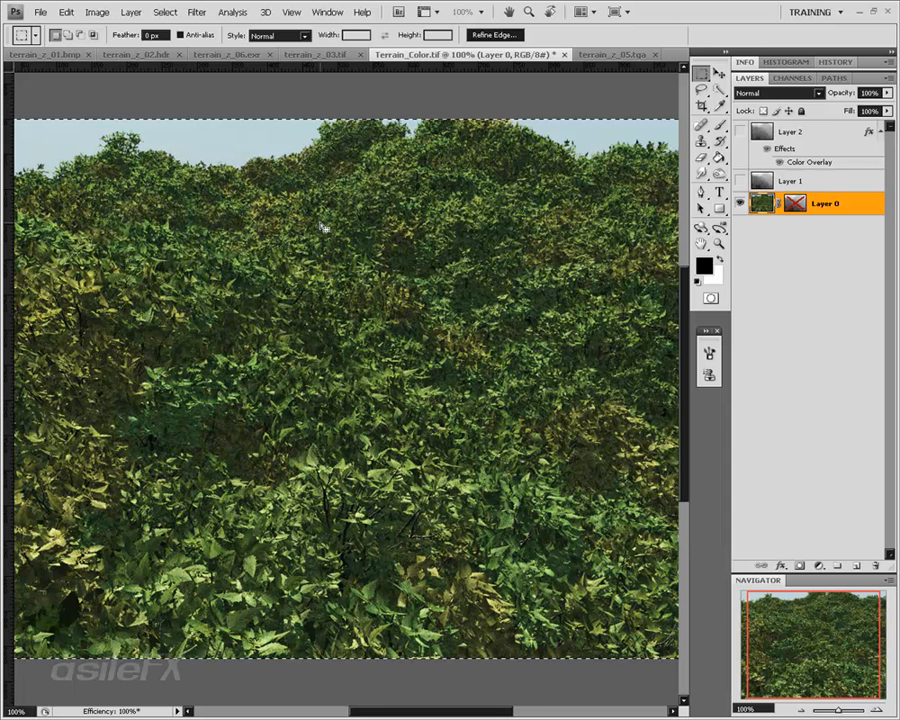
{"action": "key", "text": "ctrl+d"}
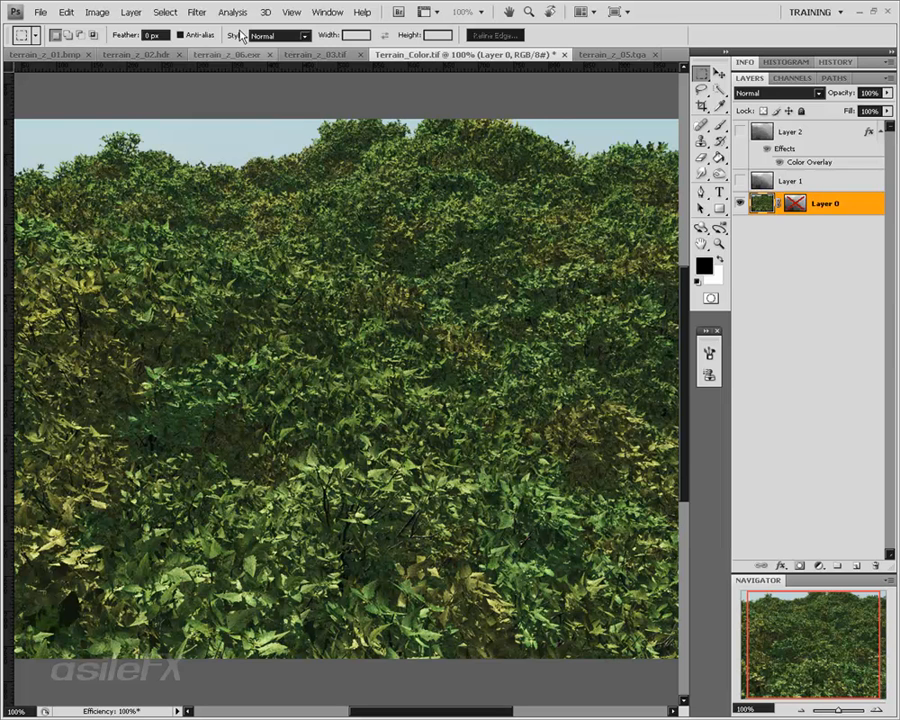
Start a Lens Blur on Layer 0 with the layer mask as depth source and set the Blur Focal Distance to 78
{"action": "left_click", "coordinate": [197, 13]}
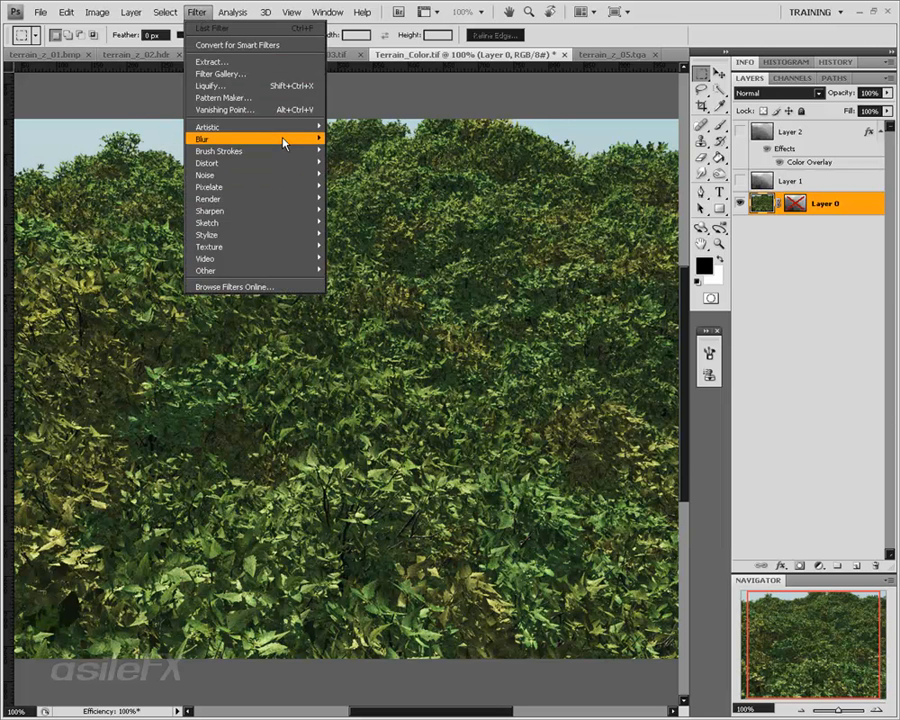
{"action": "mouse_move", "coordinate": [286, 139]}
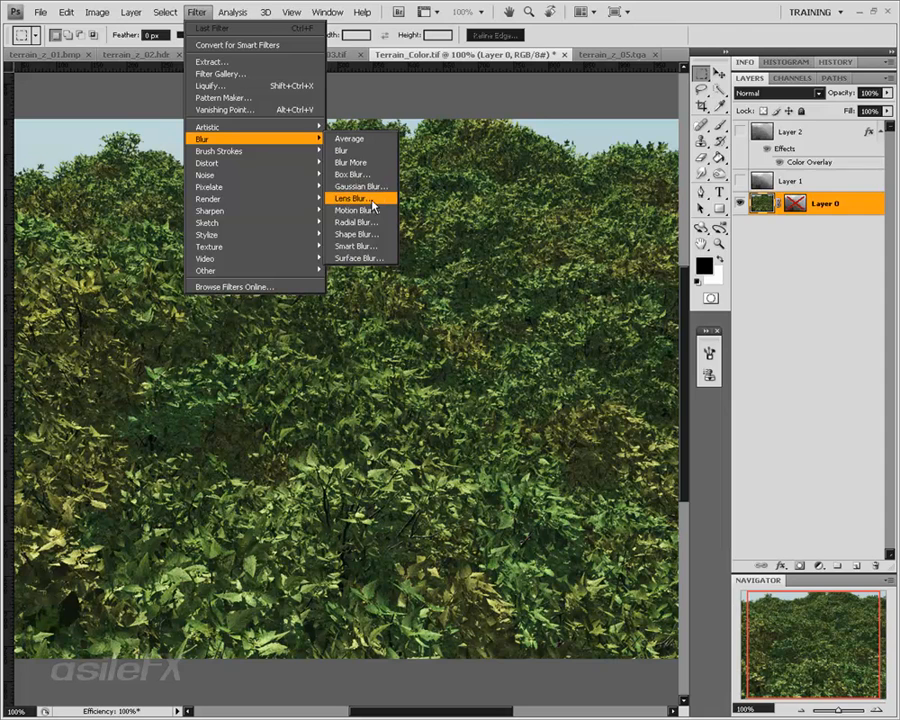
{"action": "left_click", "coordinate": [370, 199]}
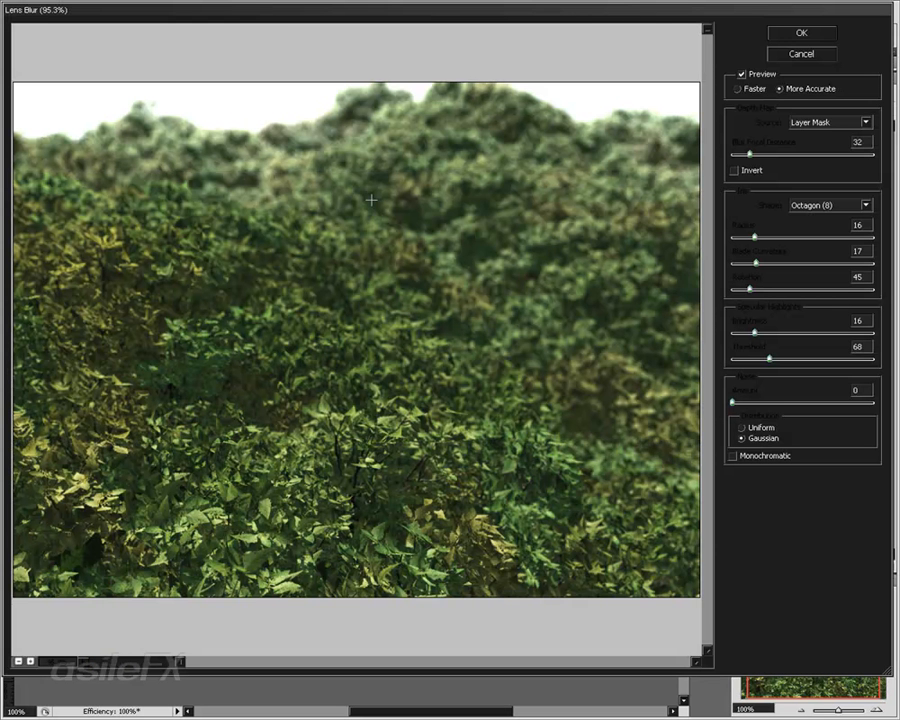
{"action": "left_click", "coordinate": [829, 123]}
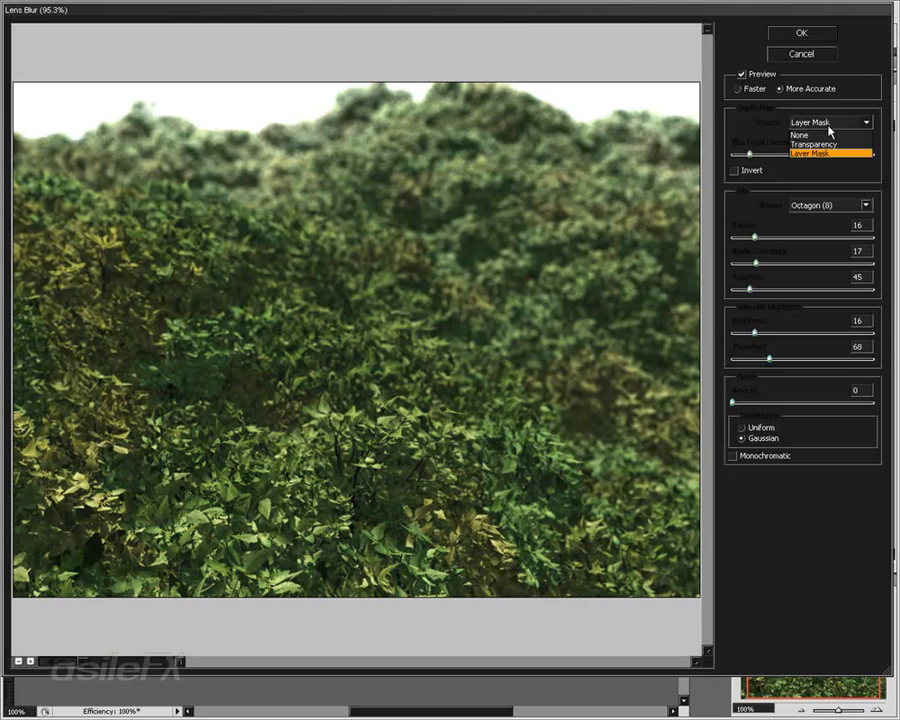
{"action": "left_click", "coordinate": [748, 131]}
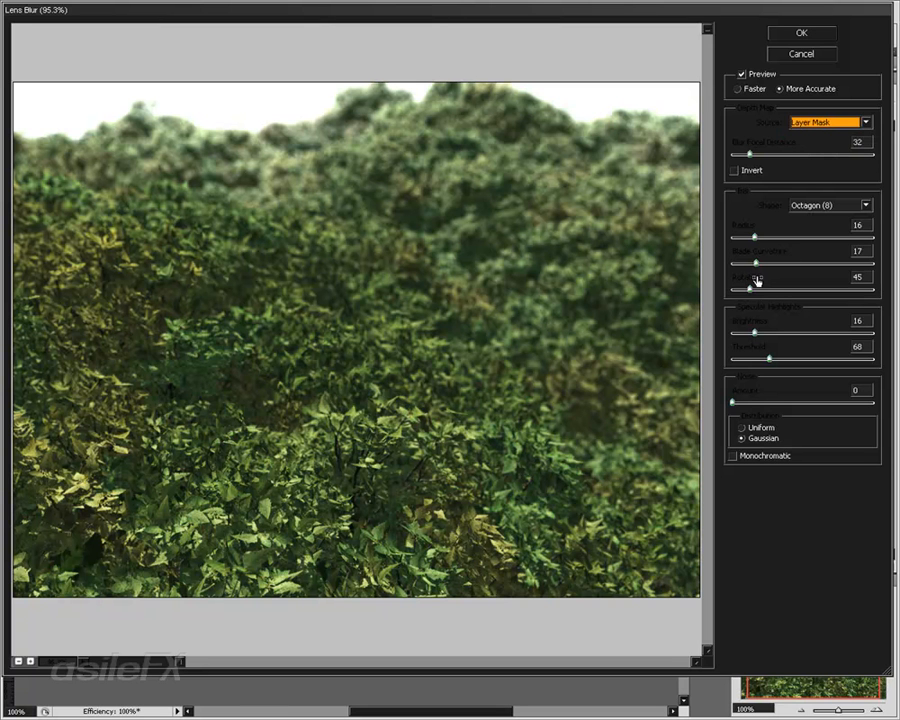
{"action": "left_click", "coordinate": [741, 155]}
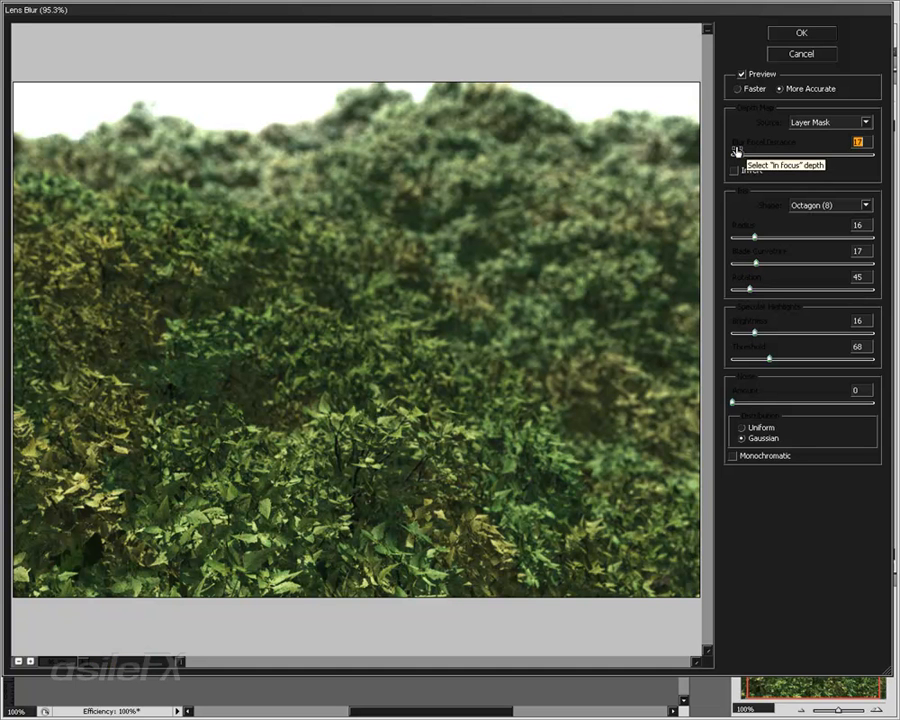
{"action": "left_click_drag", "start_coordinate": [737, 151], "coordinate": [754, 157]}
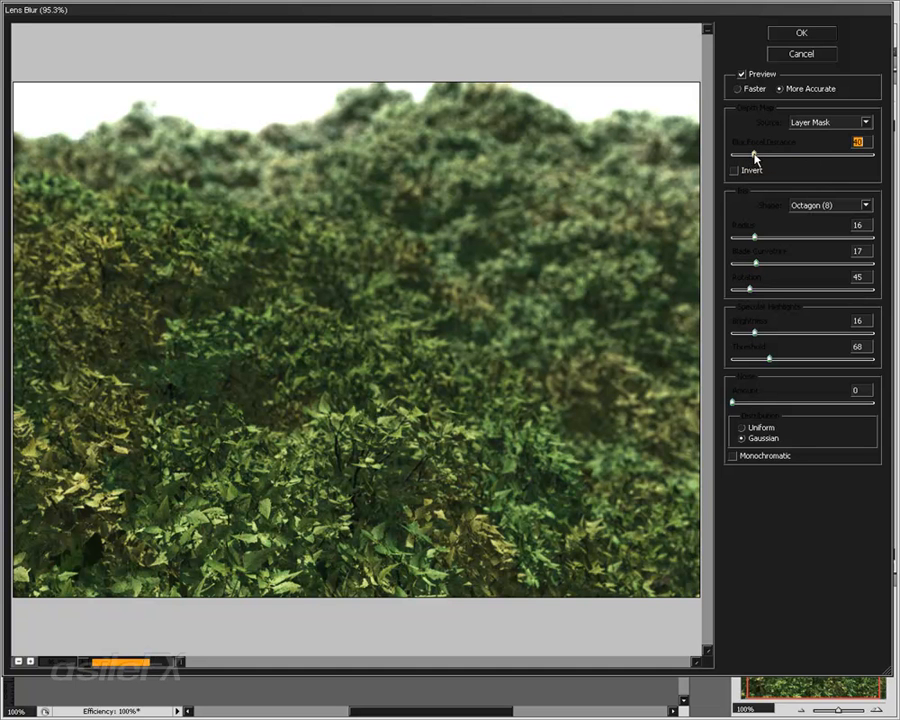
{"action": "left_click", "coordinate": [766, 156]}
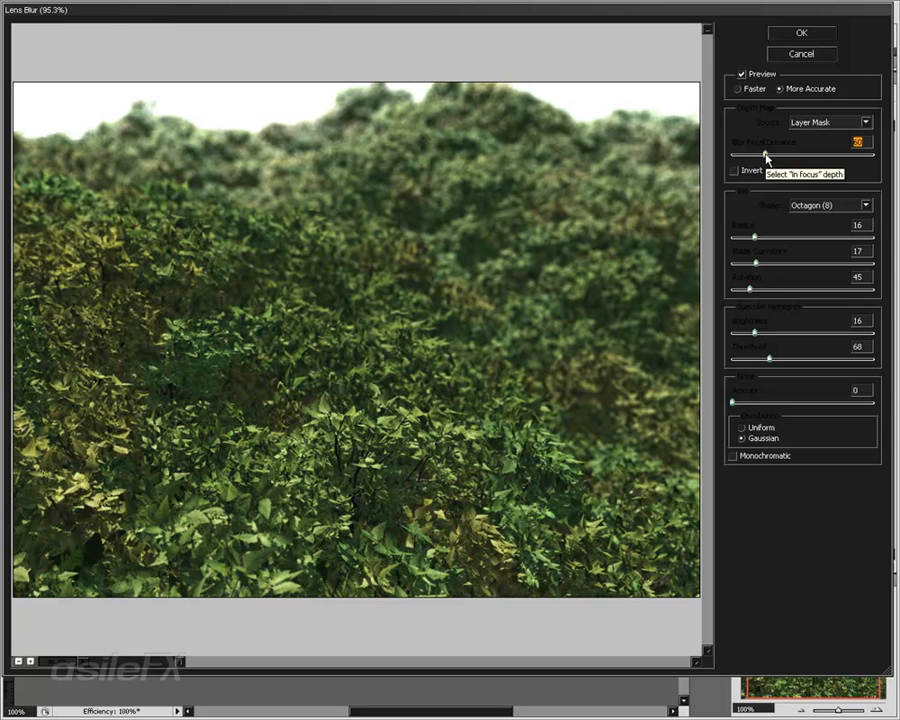
{"action": "left_click", "coordinate": [775, 157]}
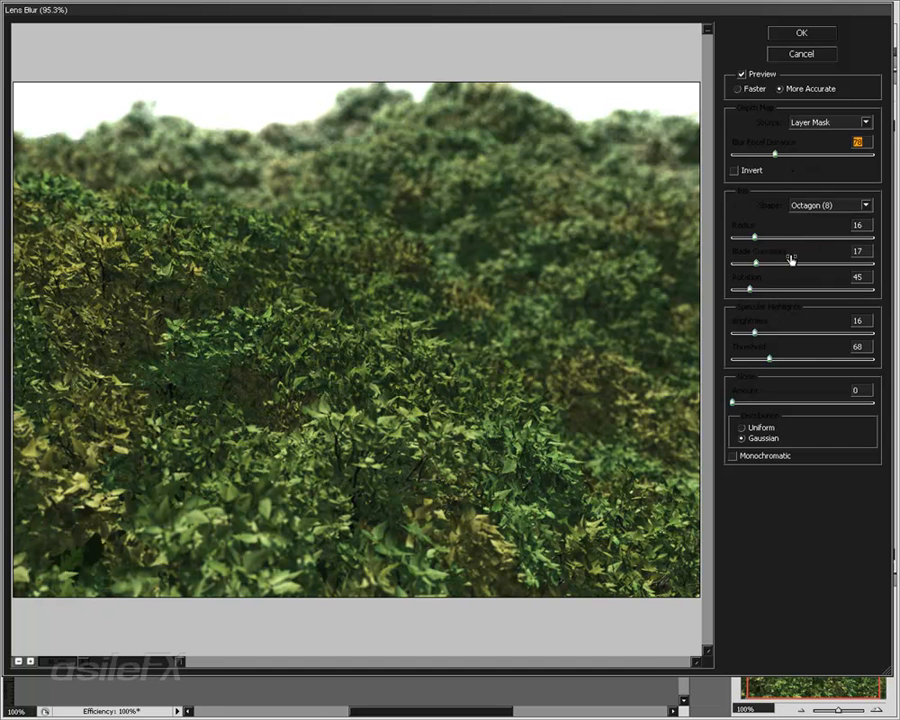
Set the Lens Blur iris shape to Triangle (3) with a radius of 15
{"action": "left_click", "coordinate": [815, 211]}
{"action": "left_click", "coordinate": [767, 215]}
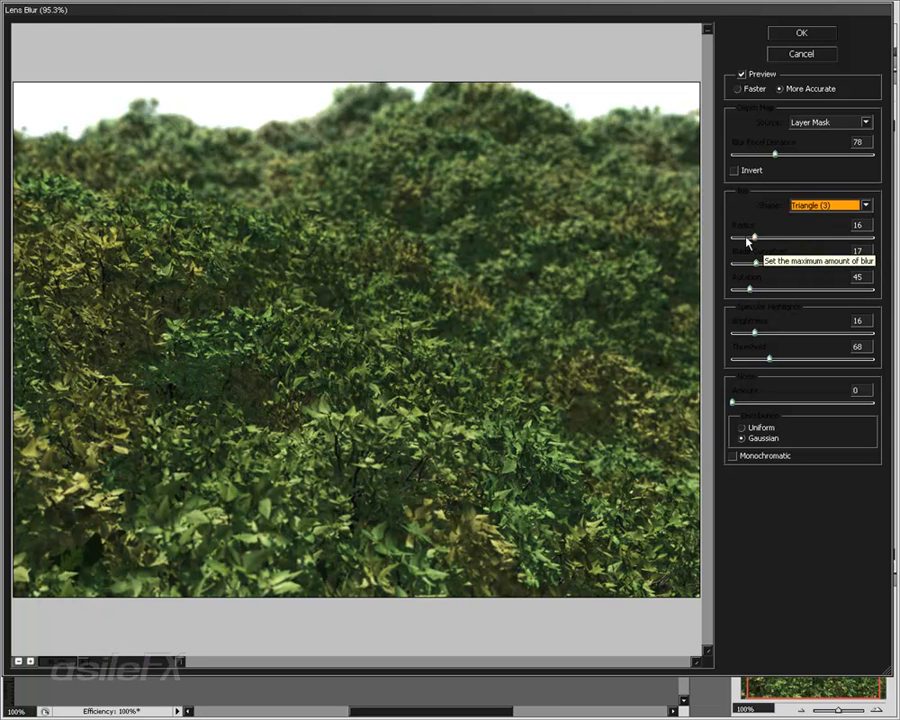
{"action": "left_click_drag", "start_coordinate": [754, 237], "coordinate": [787, 237]}
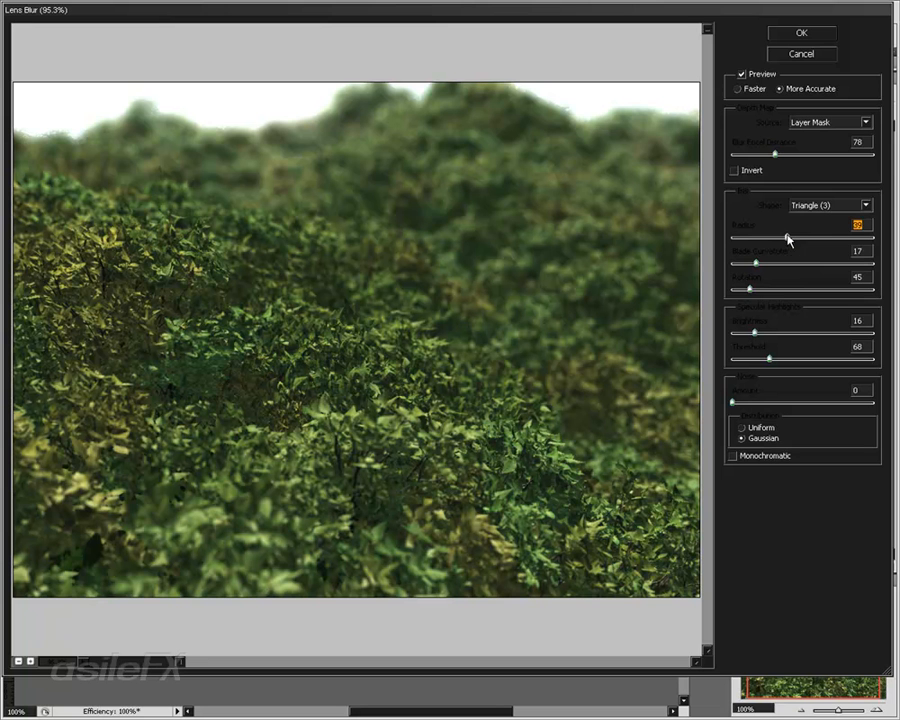
{"action": "left_click", "coordinate": [753, 237]}
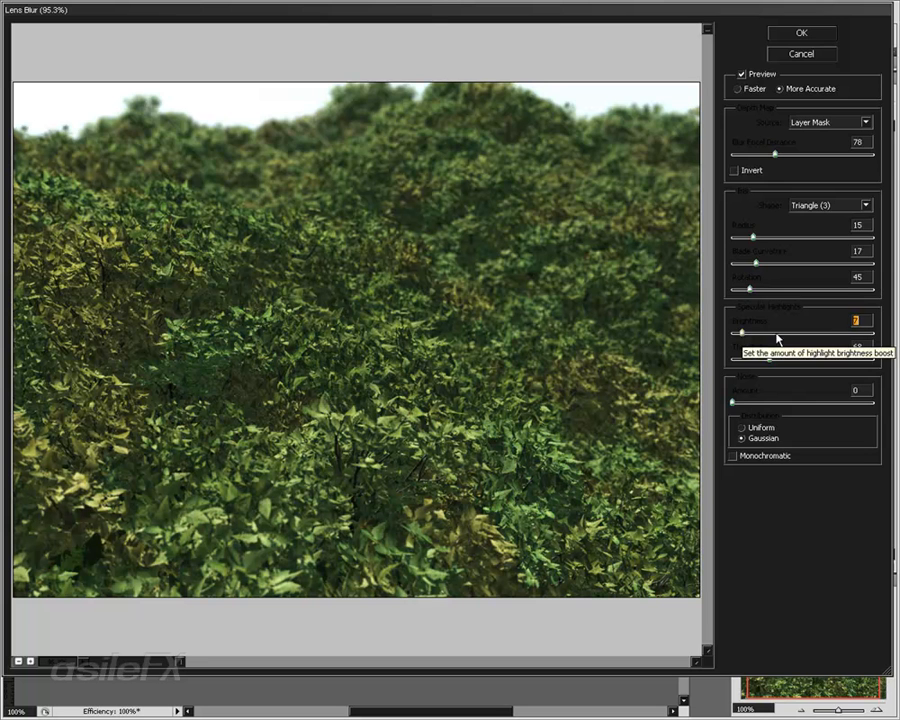
Set the specular highlight brightness to 8 and the Blur Focal Distance to 51, and apply the Lens Blur
{"action": "left_click", "coordinate": [787, 334]}
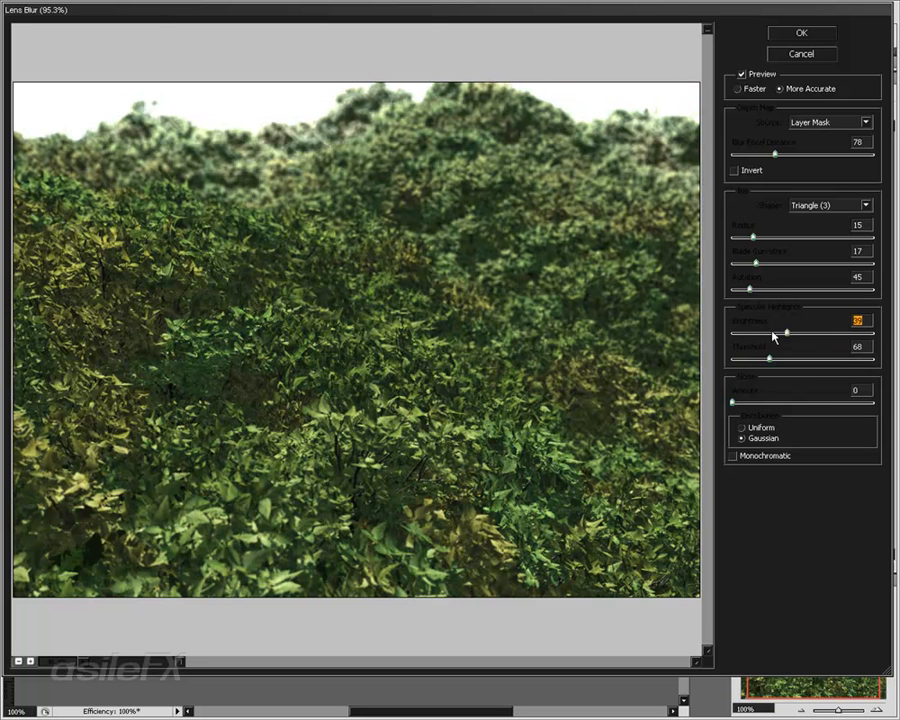
{"action": "left_click", "coordinate": [745, 333]}
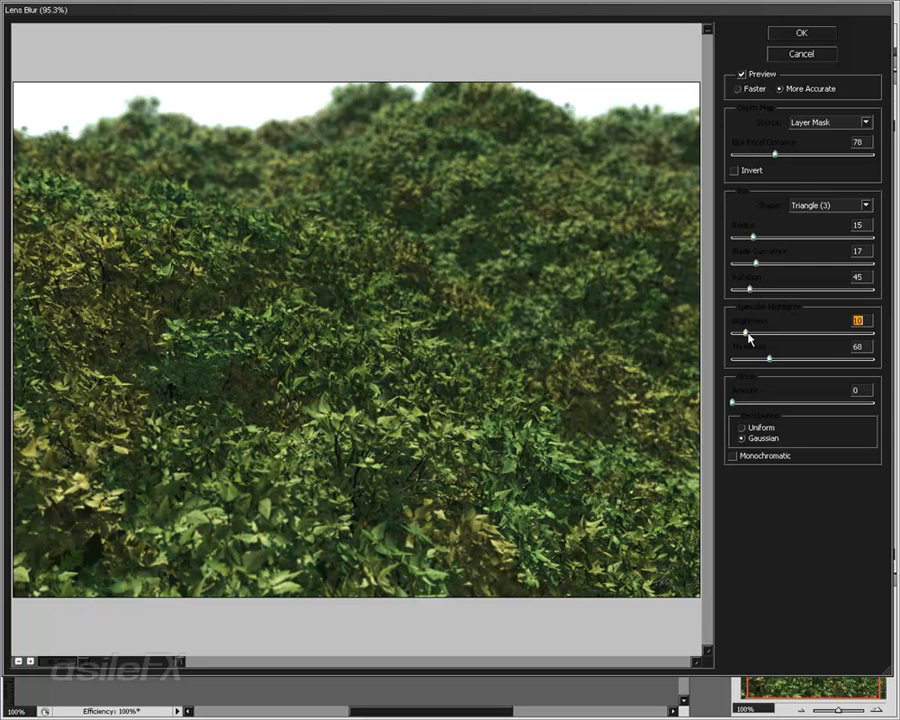
{"action": "left_click_drag", "start_coordinate": [749, 338], "coordinate": [743, 336]}
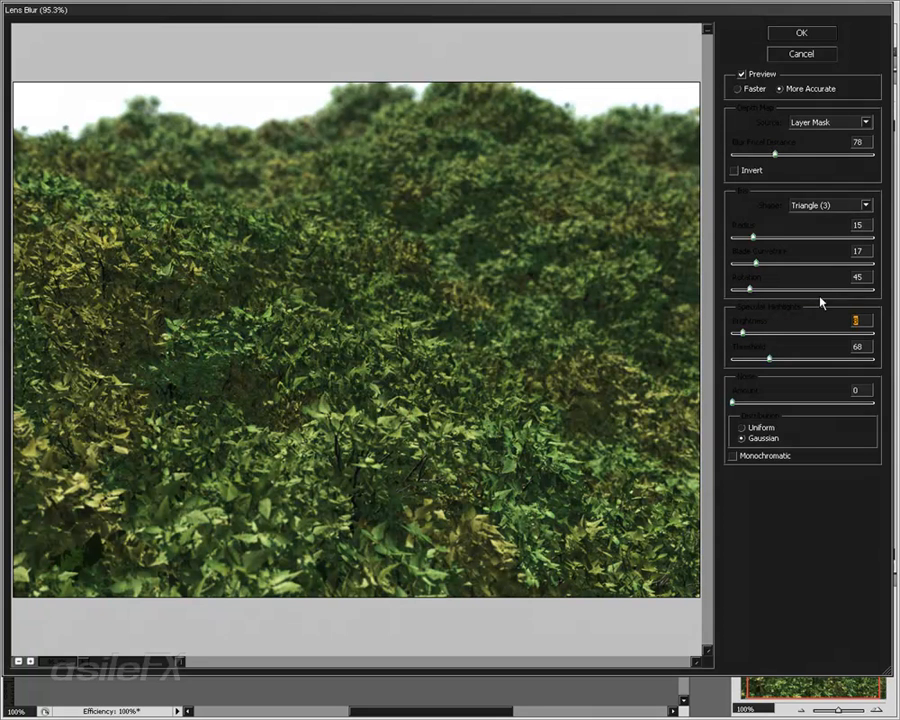
{"action": "left_click", "coordinate": [762, 157]}
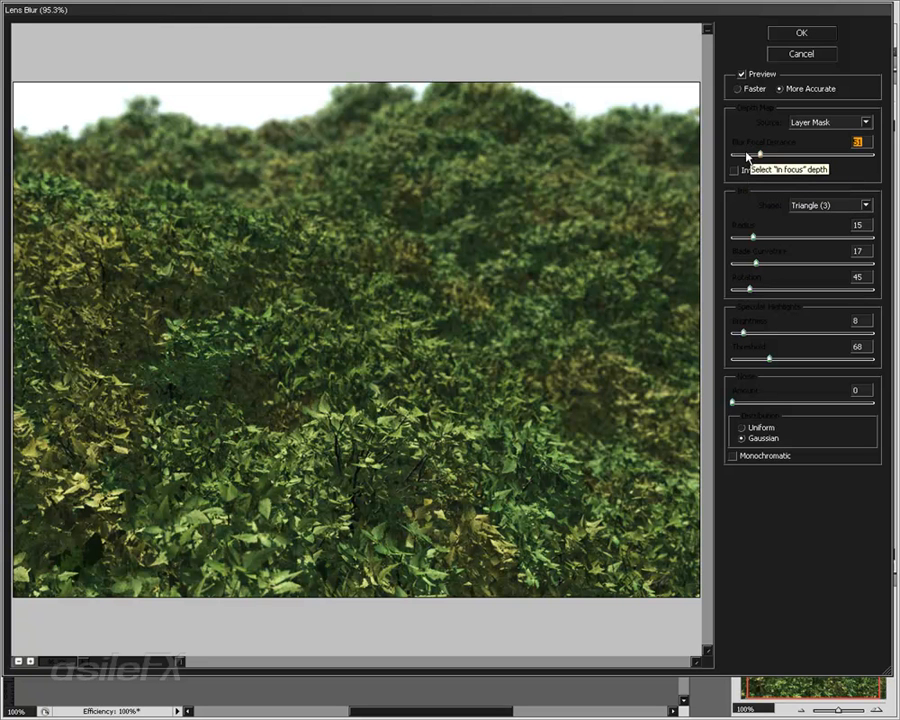
{"action": "left_click", "coordinate": [788, 36]}
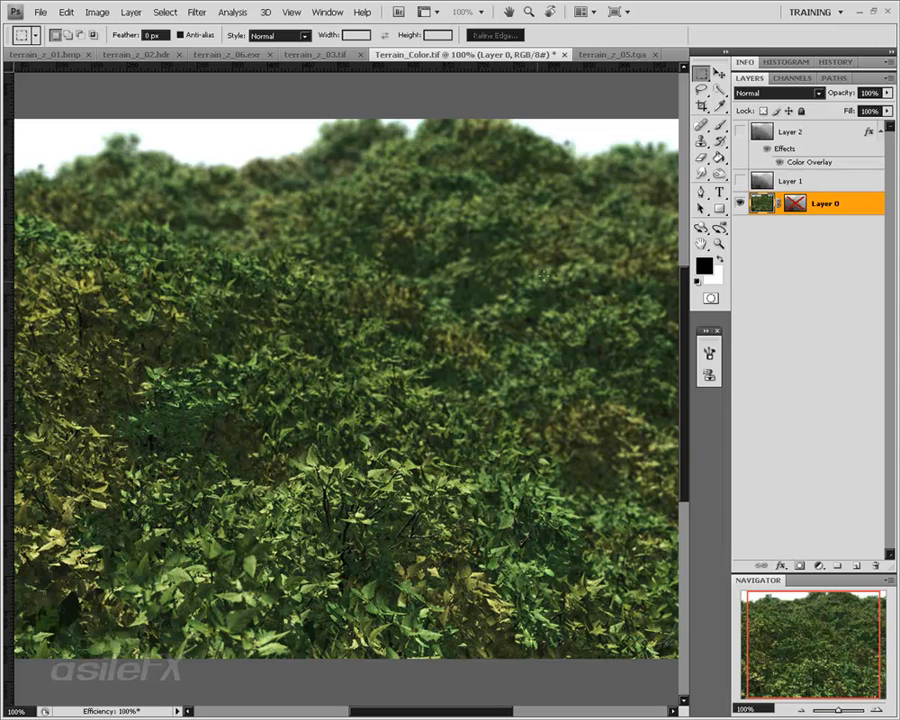
Clear Layer 2's layer style, copy its entire grayscale depth image, and hide the layer again
{"action": "left_click", "coordinate": [800, 132]}
{"action": "right_click", "coordinate": [802, 134]}
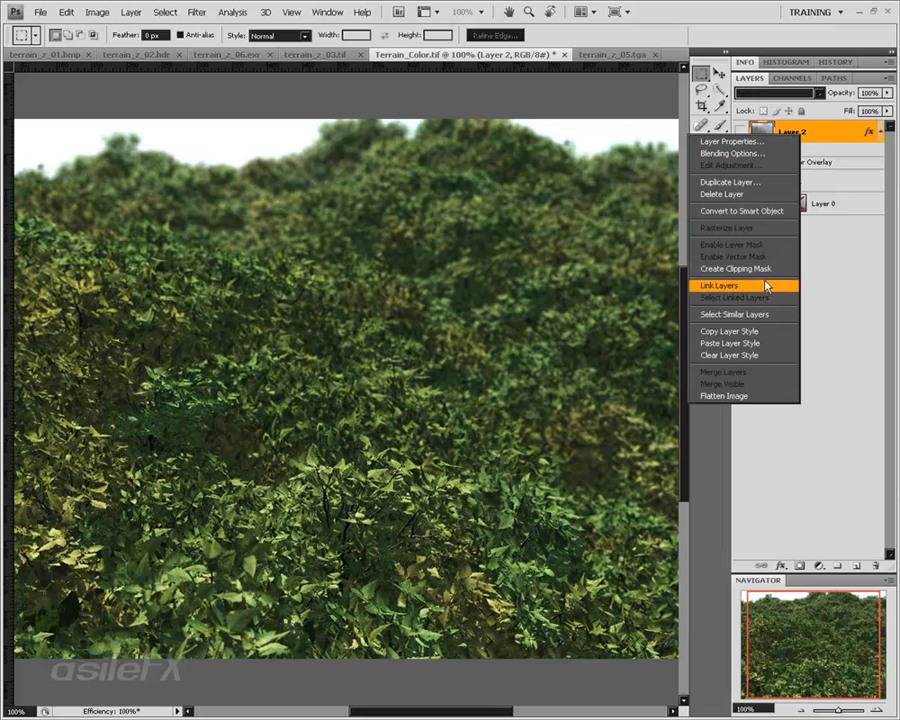
{"action": "left_click", "coordinate": [769, 356]}
{"action": "left_click", "coordinate": [740, 131]}
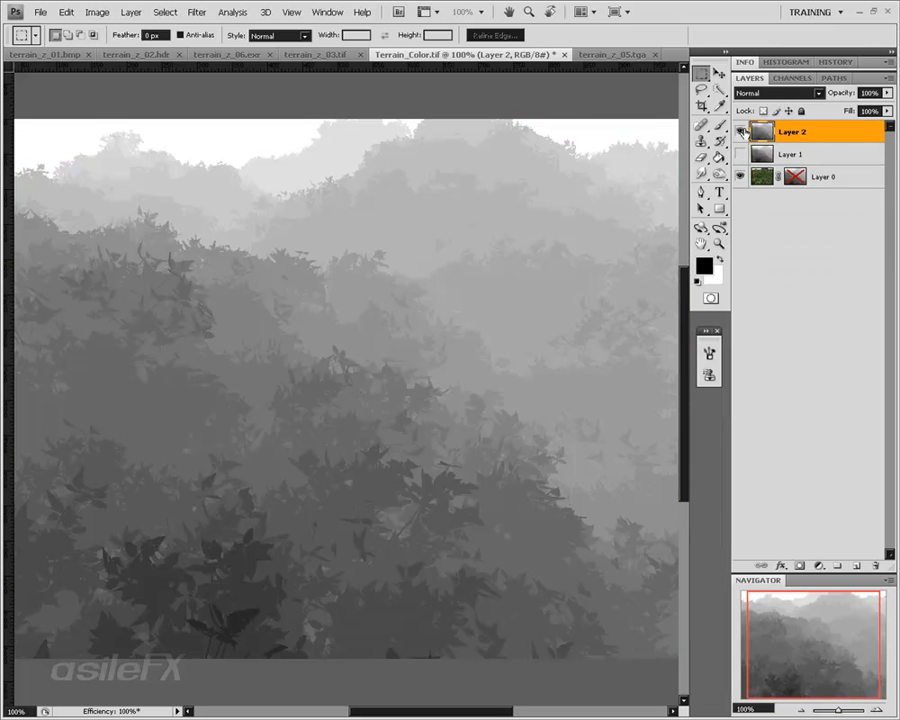
{"action": "key", "text": "ctrl+a"}
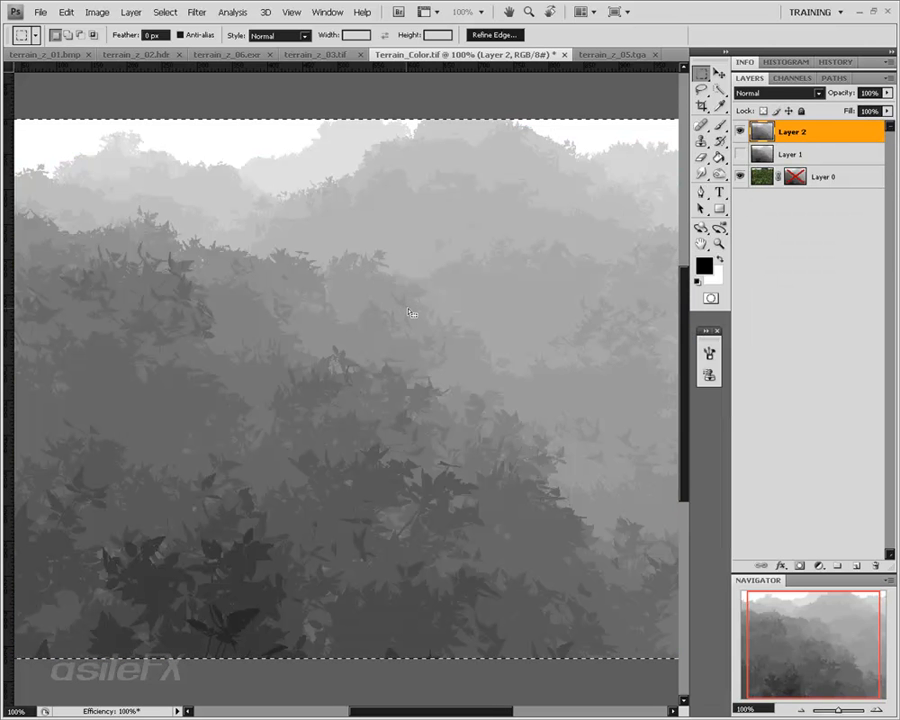
{"action": "left_click", "coordinate": [740, 132]}
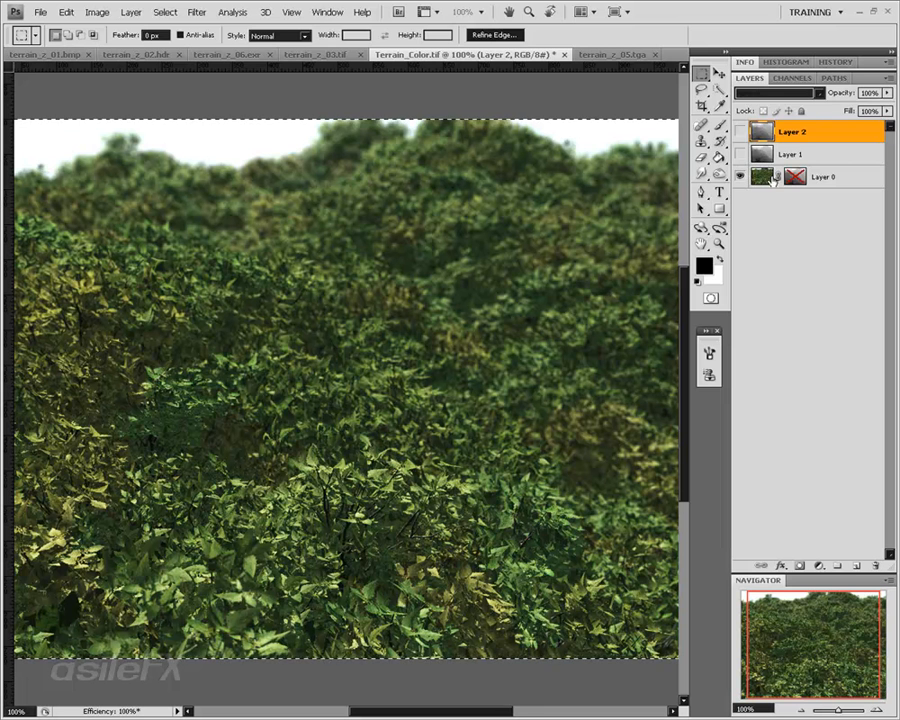
Show the document history and delete the Lens Blur state together with the states after it
{"action": "left_click", "coordinate": [822, 182]}
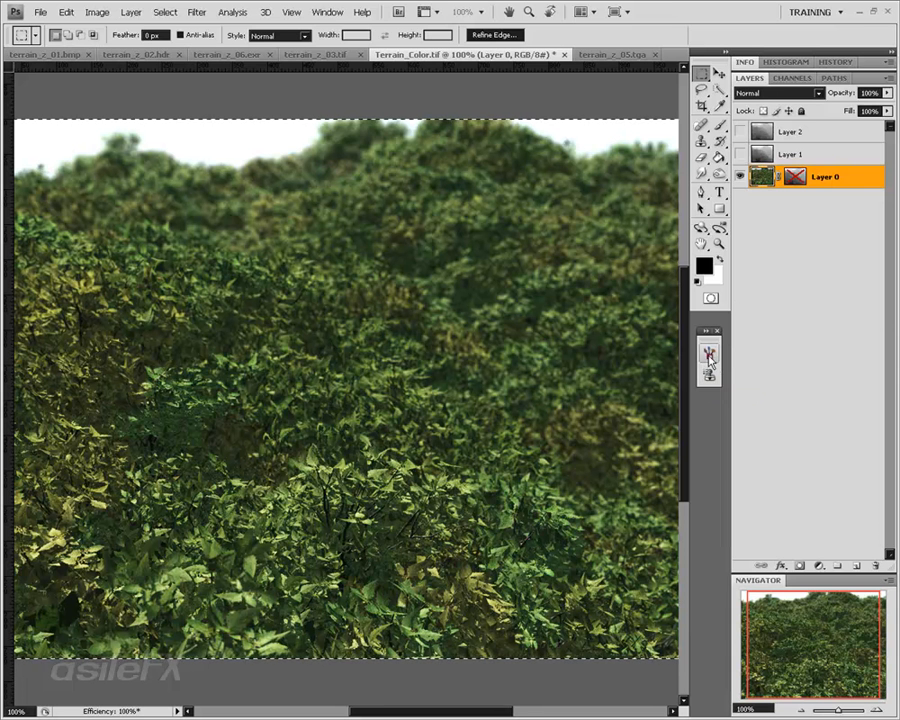
{"action": "left_click", "coordinate": [328, 13]}
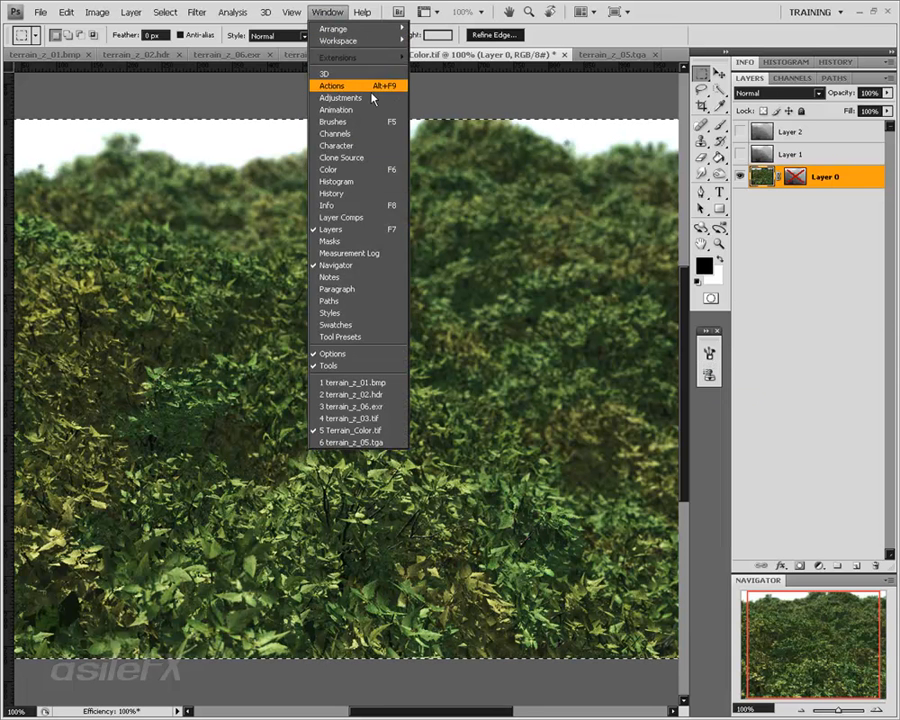
{"action": "left_click", "coordinate": [373, 194]}
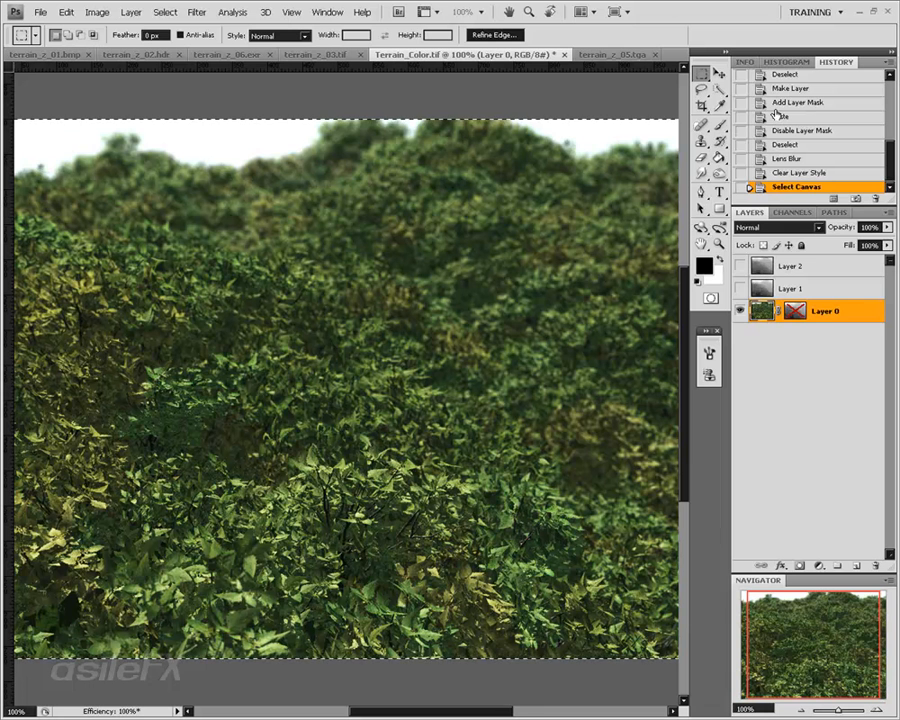
{"action": "left_click", "coordinate": [792, 159]}
{"action": "right_click", "coordinate": [794, 160]}
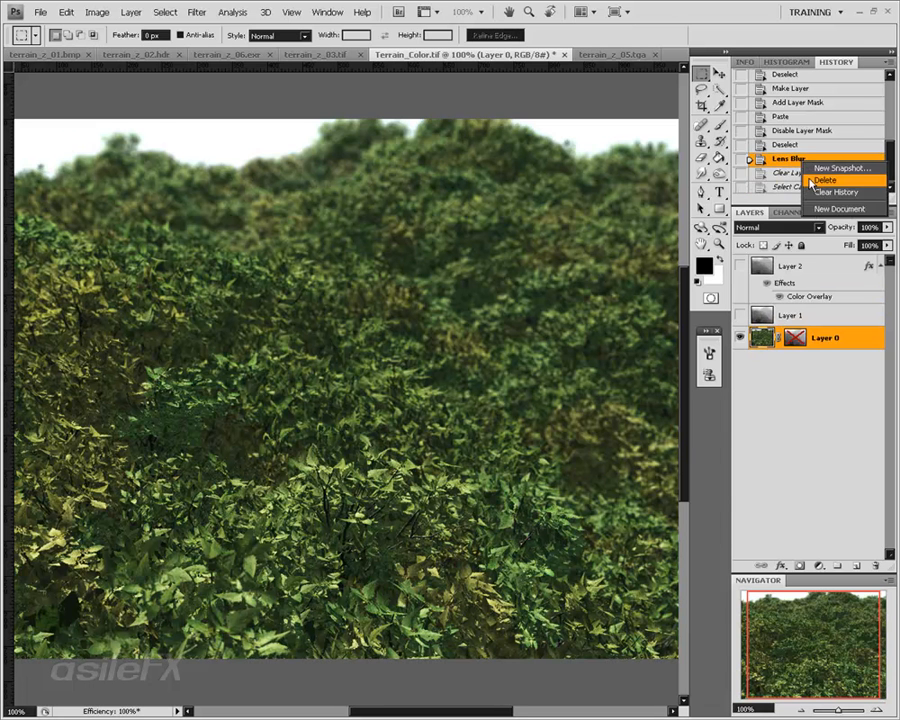
{"action": "left_click", "coordinate": [818, 179]}
{"action": "key", "text": "Return"}
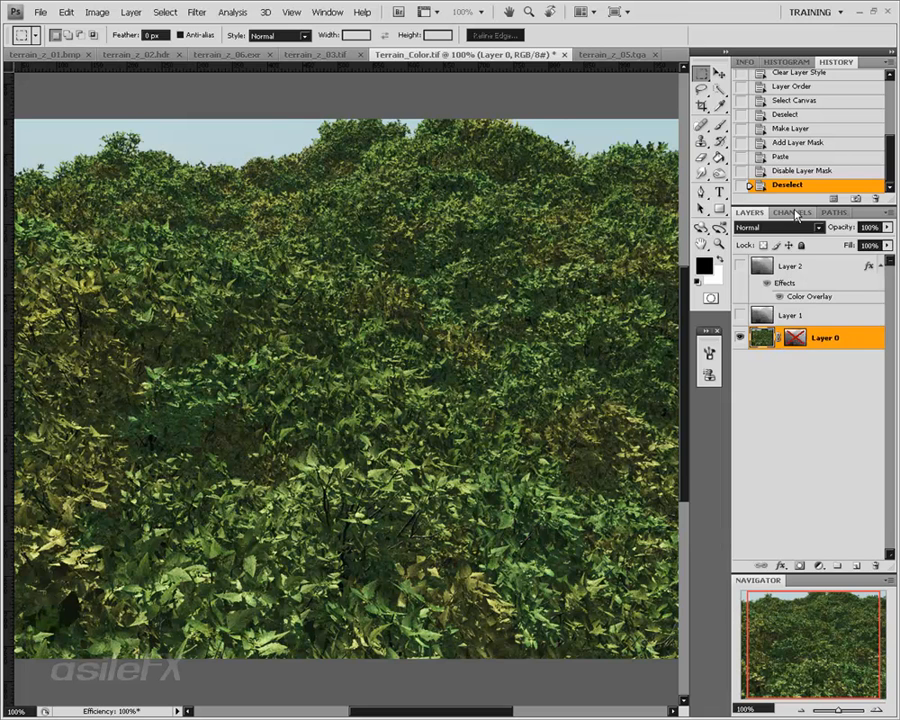
Make the Layer 0 Mask channel active and paste the depth image copied from Layer 2 into it
{"action": "left_click", "coordinate": [795, 214]}
{"action": "left_click", "coordinate": [792, 318]}
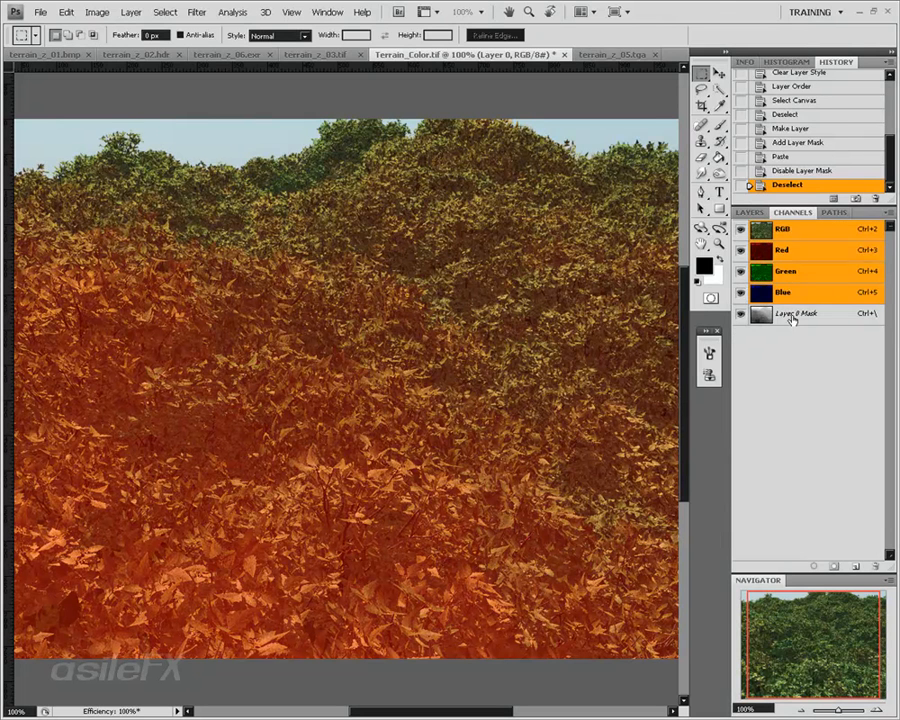
{"action": "key", "text": "ctrl+v"}
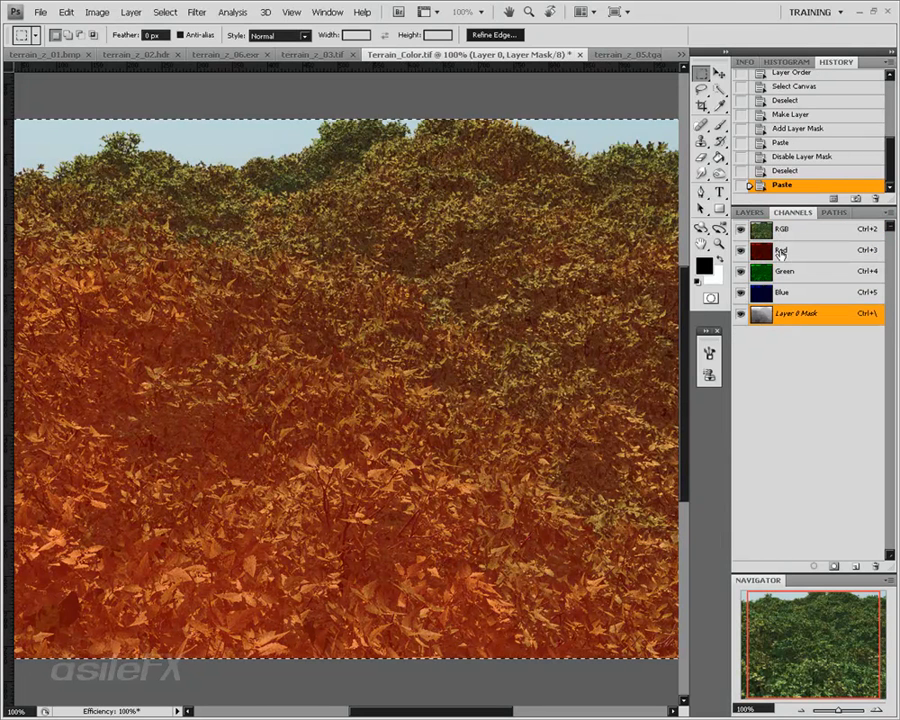
Make Layer 0's image active instead of its mask and clear the selection
{"action": "left_click", "coordinate": [749, 212]}
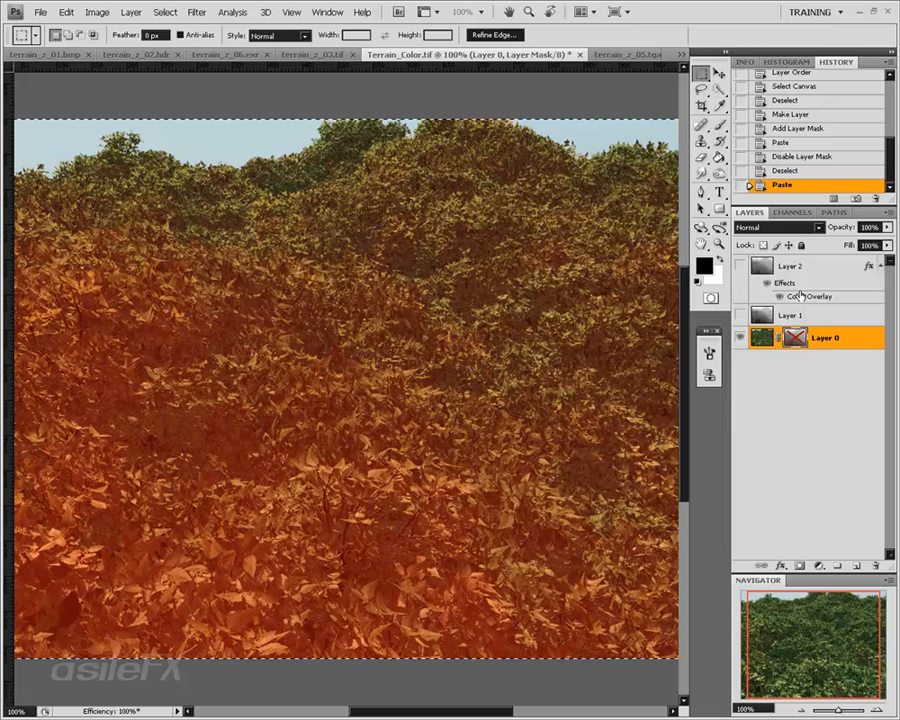
{"action": "left_click", "coordinate": [765, 338]}
{"action": "right_click", "coordinate": [801, 338]}
{"action": "left_click", "coordinate": [763, 337]}
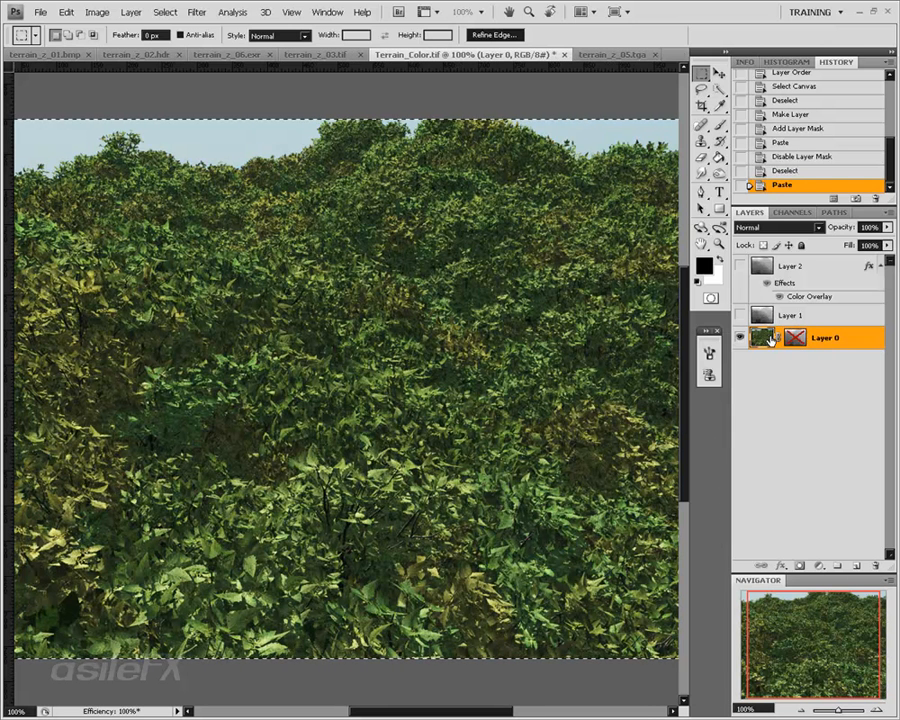
{"action": "key", "text": "ctrl+d"}
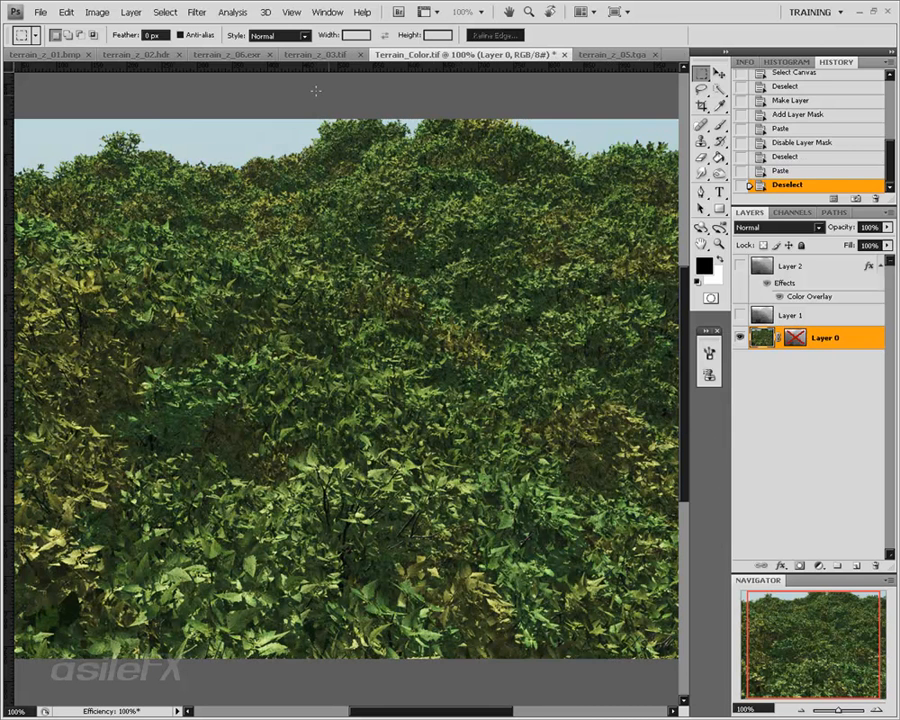
Apply Lens Blur to Layer 0 with the same settings, using the layer mask as depth source
{"action": "left_click", "coordinate": [197, 12]}
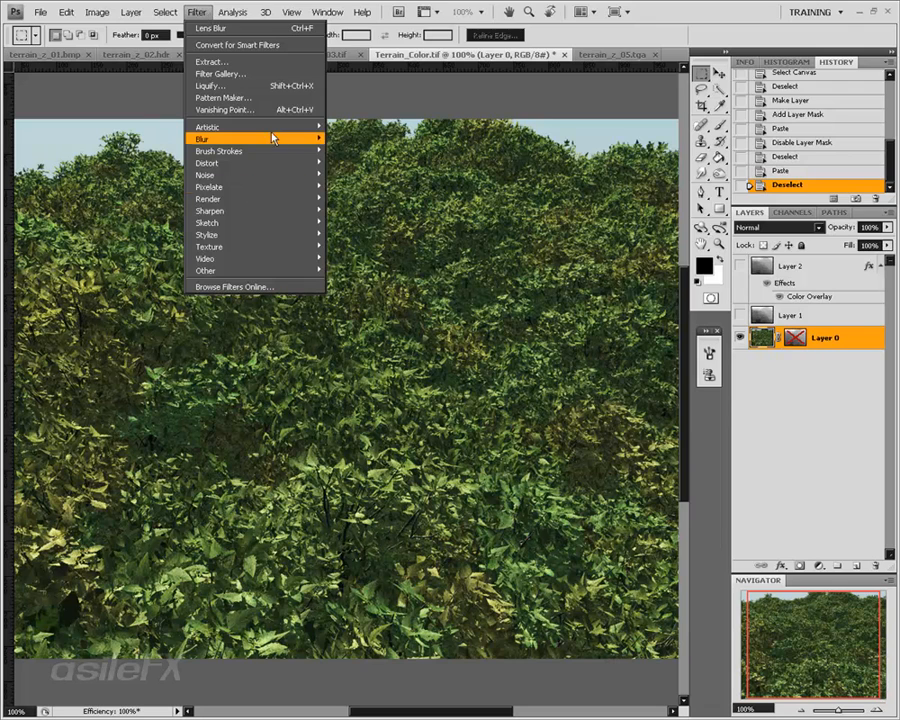
{"action": "mouse_move", "coordinate": [273, 143]}
{"action": "left_click", "coordinate": [385, 198]}
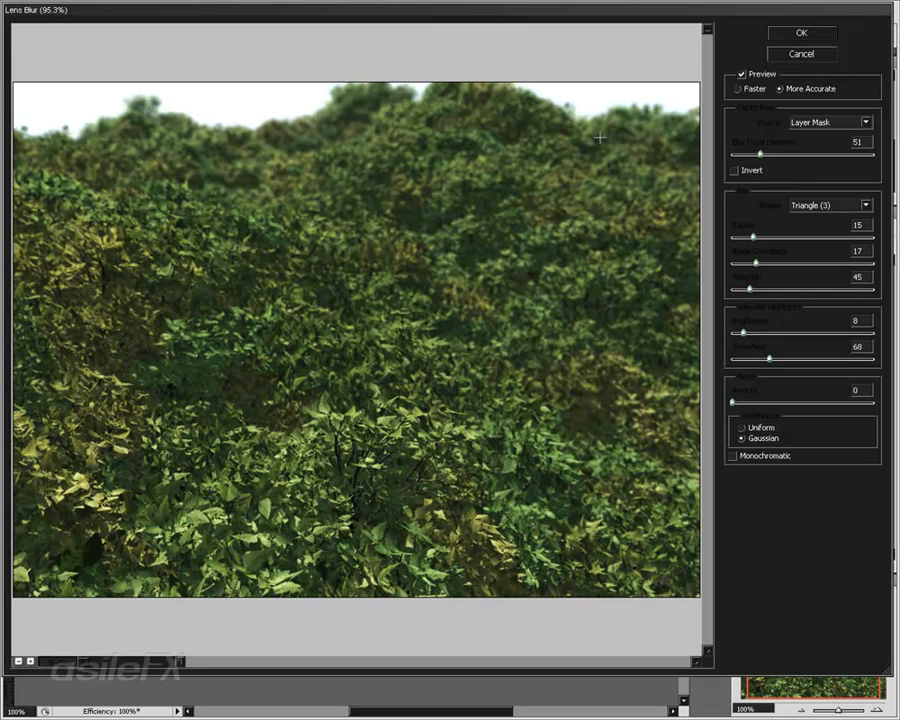
{"action": "left_click", "coordinate": [797, 33]}
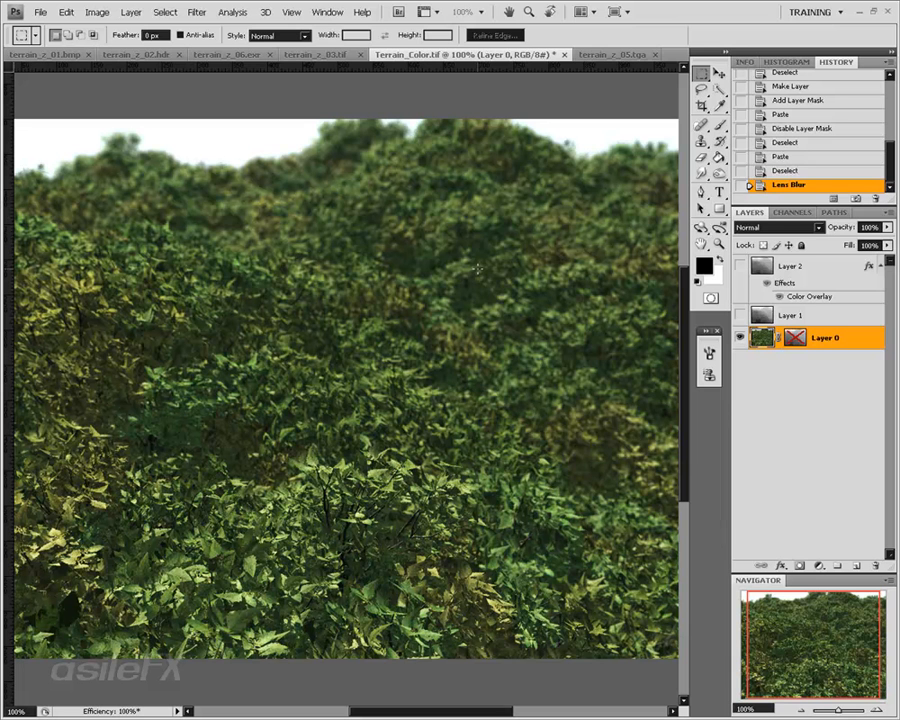
Close Terrain_Color.tif without saving and clear the selection in terrain_z_05.tga
{"action": "left_click", "coordinate": [565, 54]}
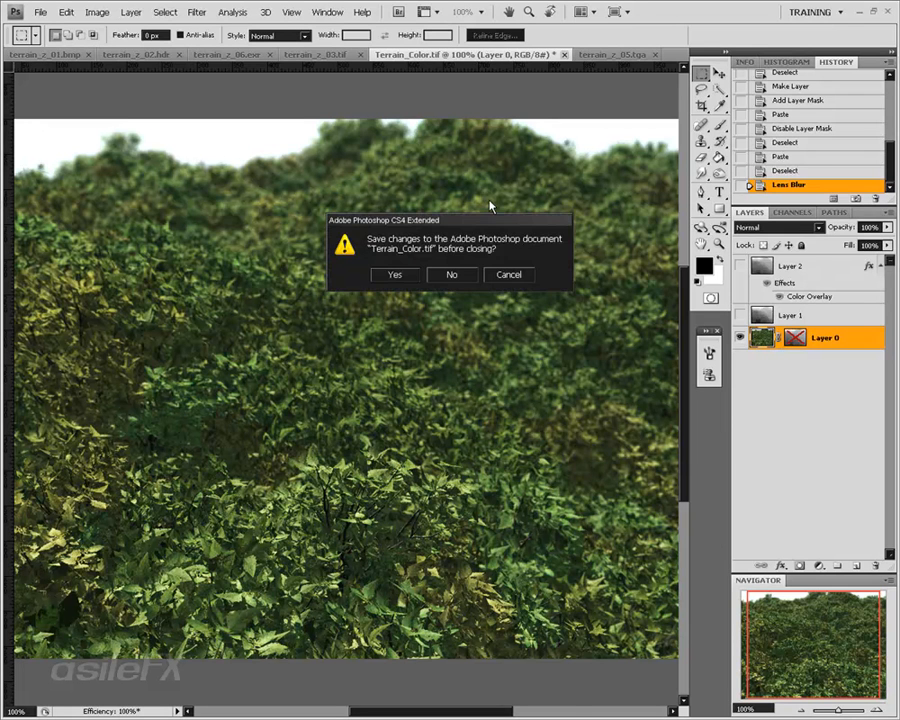
{"action": "left_click", "coordinate": [466, 275]}
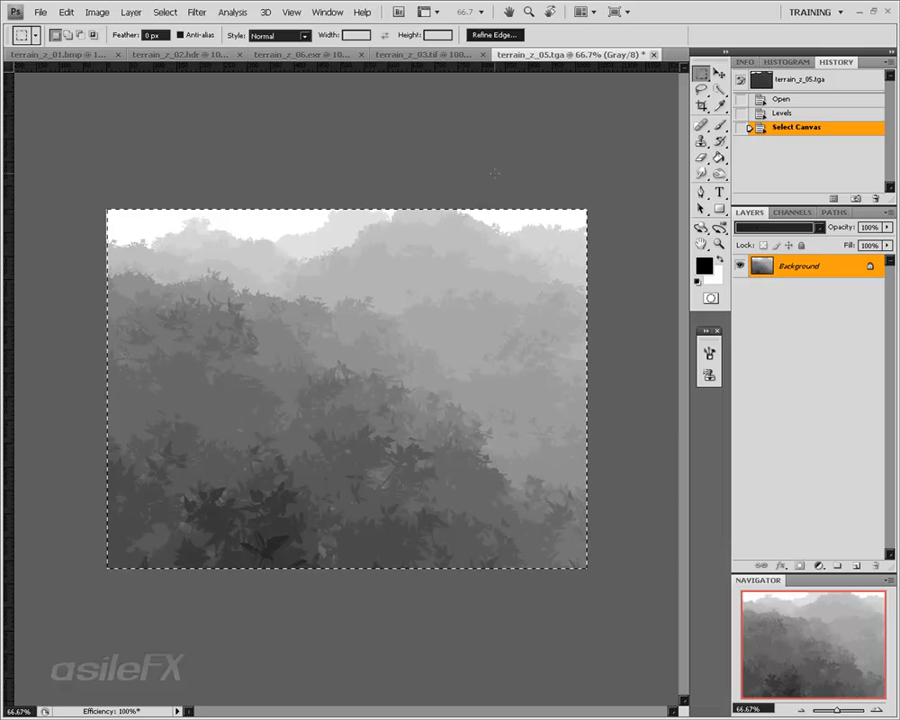
{"action": "key", "text": "ctrl+d"}
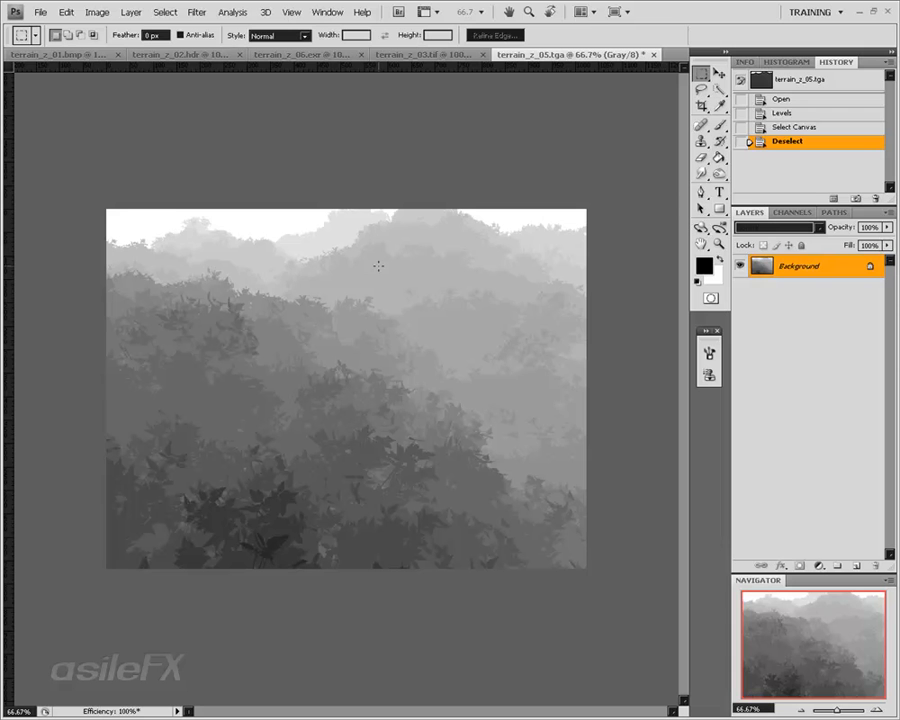
Crop terrain_z_05.tga to the dark foreground leaves in the image's lower-left area
{"action": "key", "text": "c"}
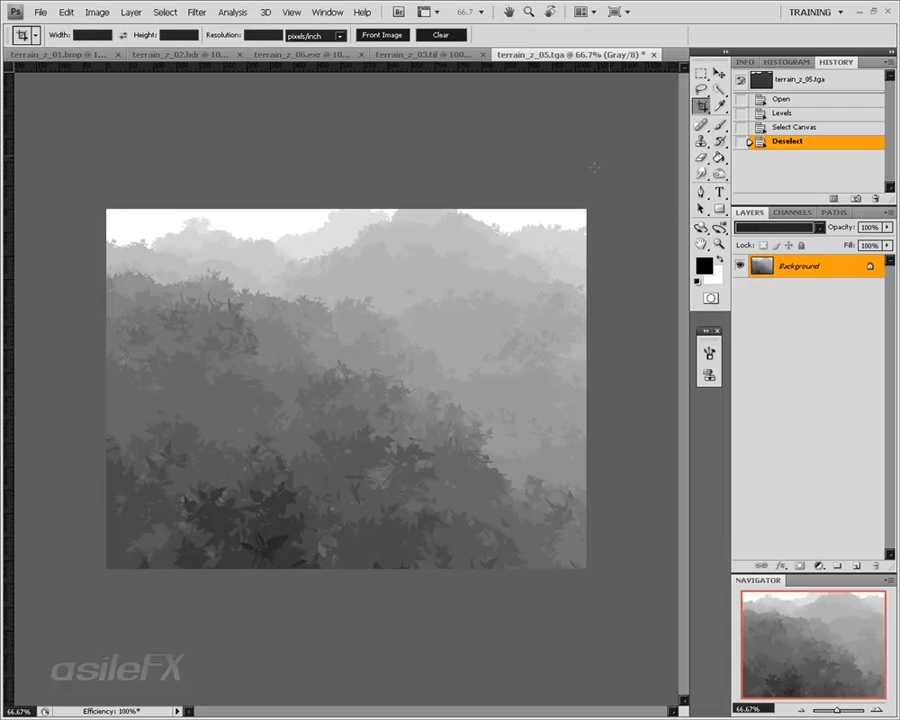
{"action": "left_click_drag", "start_coordinate": [100, 361], "coordinate": [343, 636]}
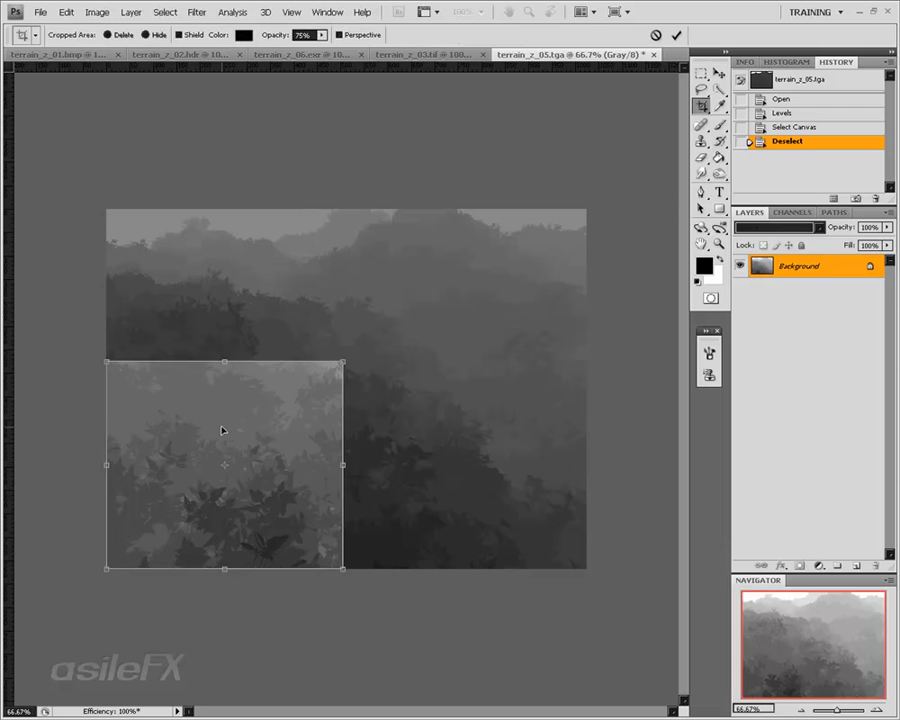
{"action": "left_click_drag", "start_coordinate": [227, 358], "coordinate": [226, 412]}
{"action": "key", "text": "Return"}
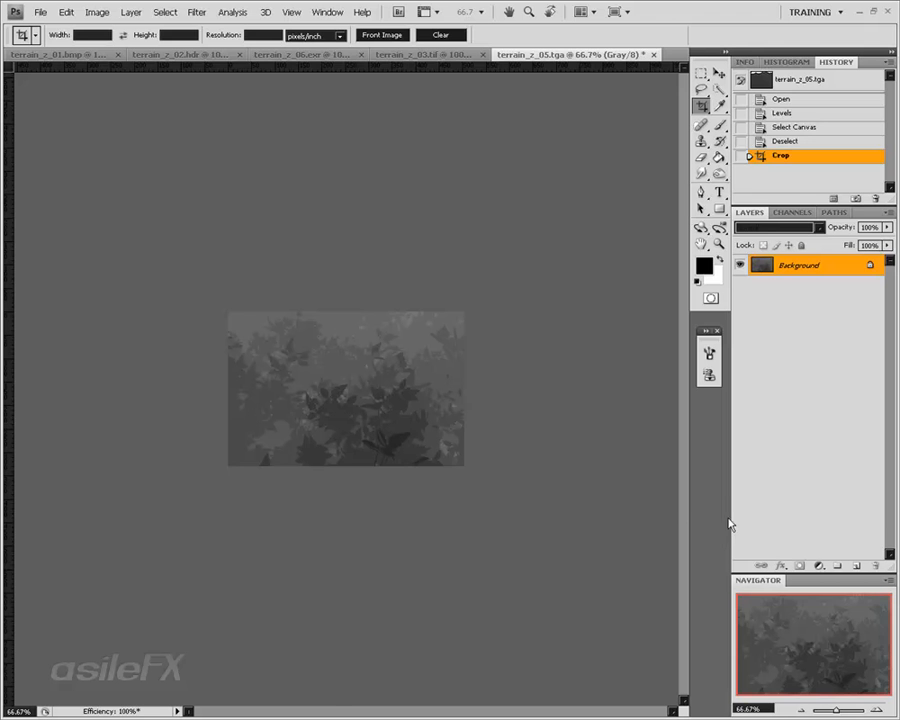
Hide the BMP layer in terrain_z_02.hdr and clear the document's selection
{"action": "left_click", "coordinate": [180, 56]}
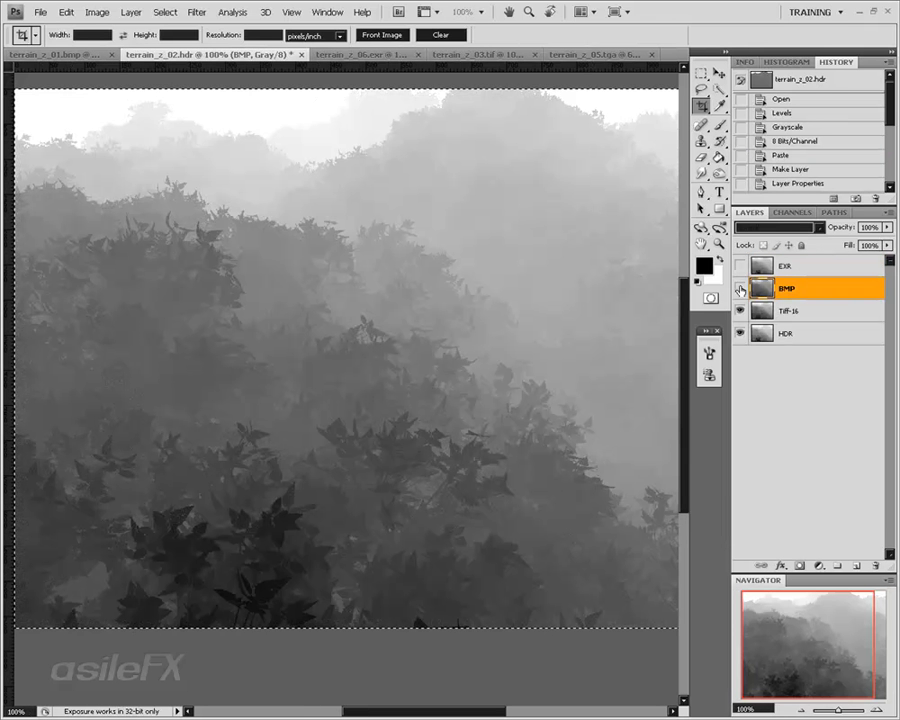
{"action": "left_click", "coordinate": [740, 288]}
{"action": "left_click_drag", "start_coordinate": [776, 633], "coordinate": [766, 650]}
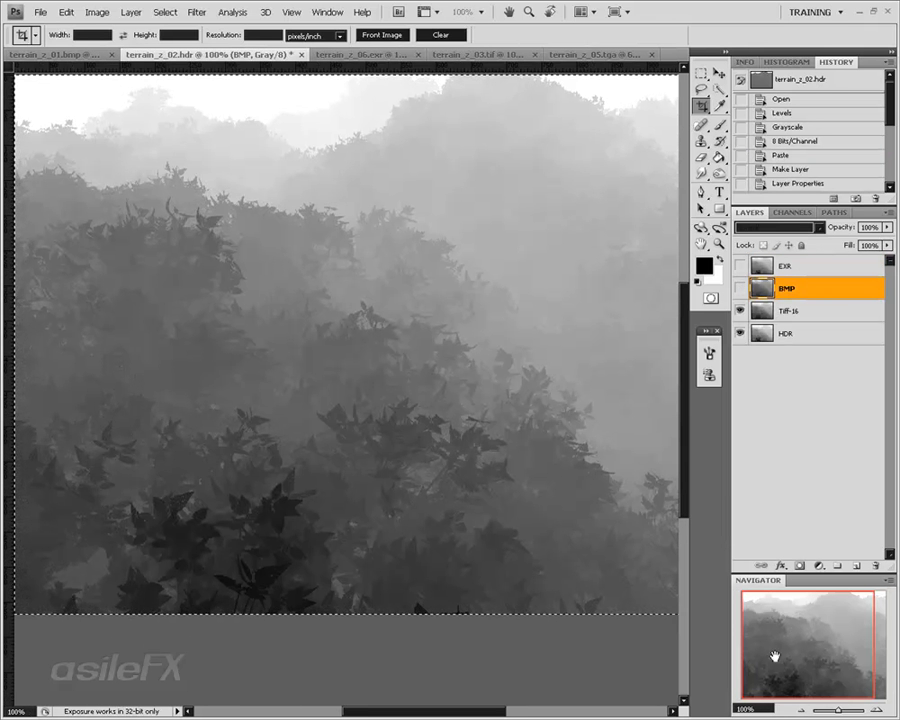
{"action": "key", "text": "ctrl+minus"}
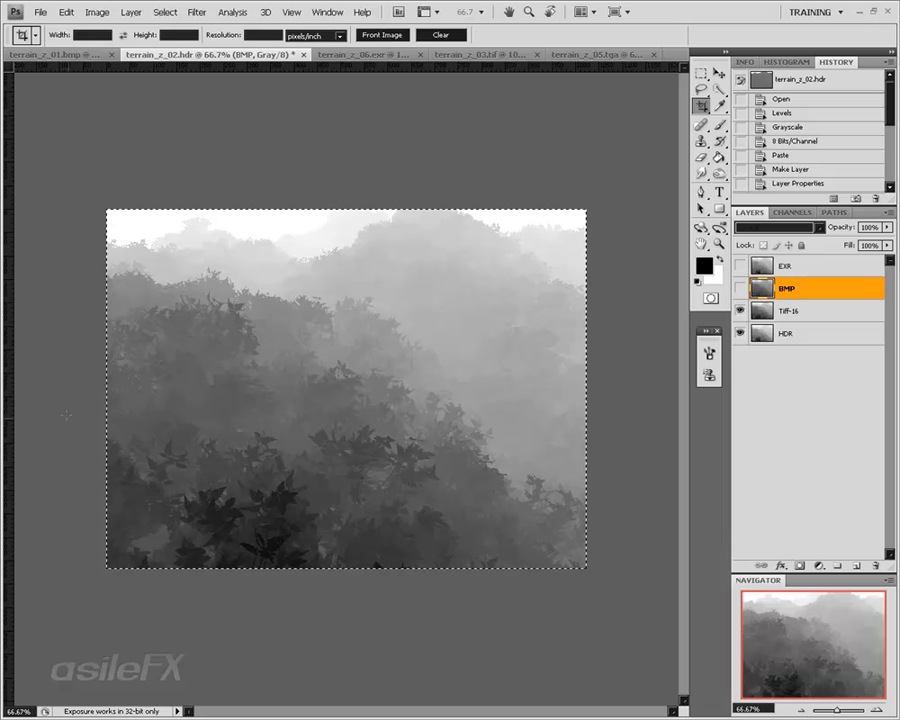
{"action": "key", "text": "ctrl+d"}
Crop terrain_z_02.hdr to the lower-left foreground leaves and compare the BMP layer with Tiff-16 at 200% zoom
{"action": "left_click_drag", "start_coordinate": [74, 448], "coordinate": [303, 590]}
{"action": "key", "text": "Return"}
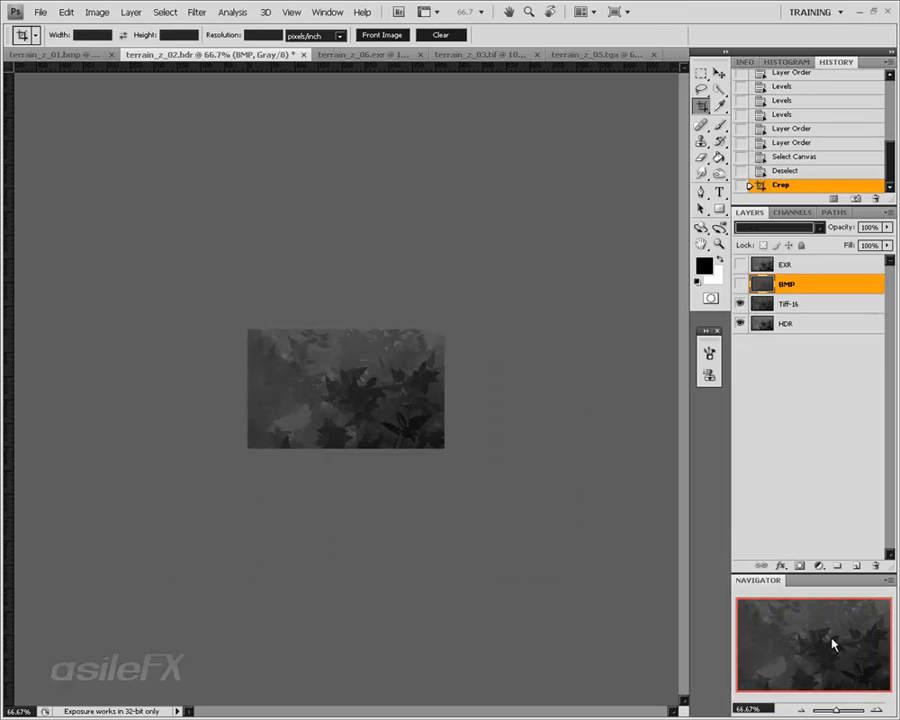
{"action": "left_click", "coordinate": [877, 710]}
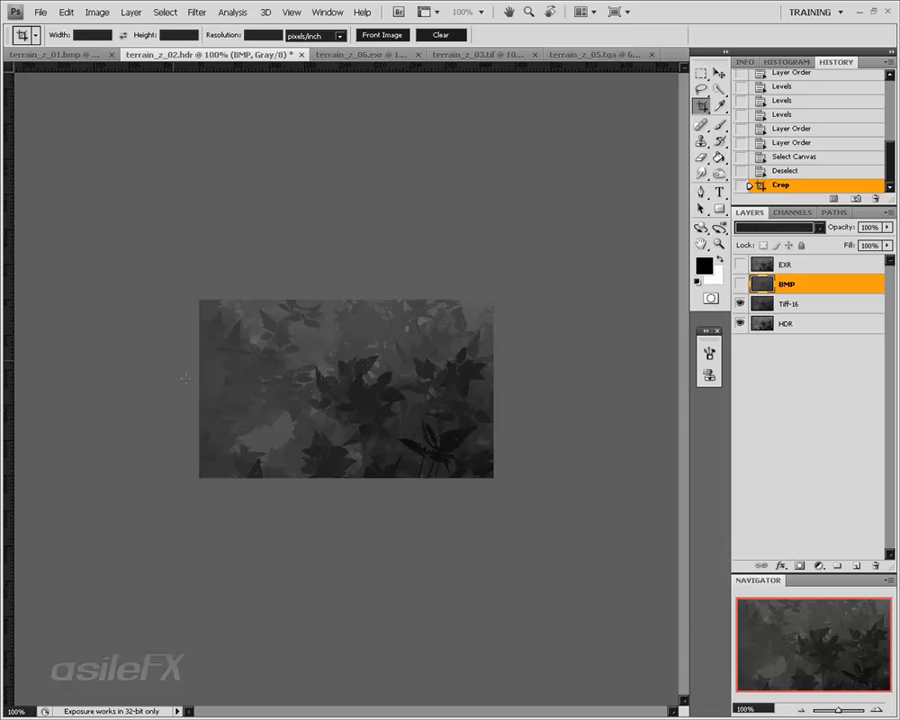
{"action": "left_click", "coordinate": [876, 709]}
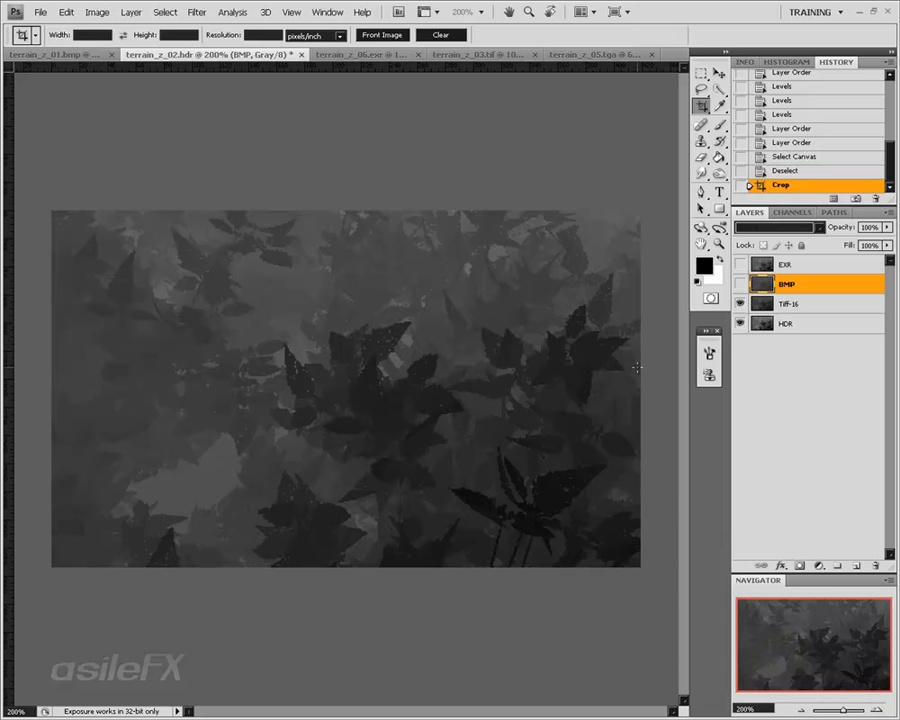
{"action": "left_click", "coordinate": [740, 284]}
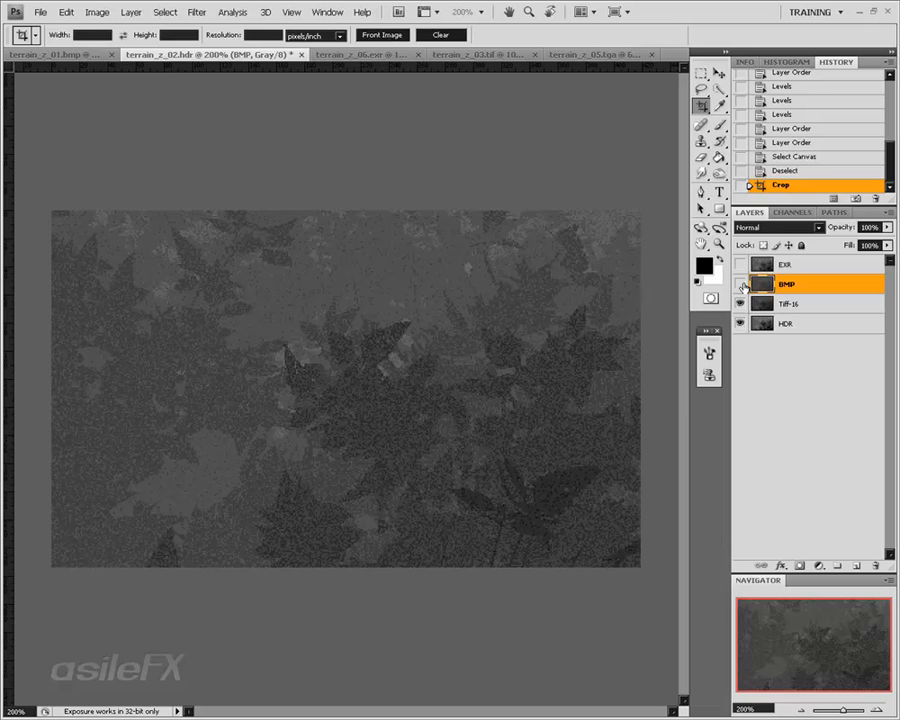
{"action": "left_click", "coordinate": [740, 284]}
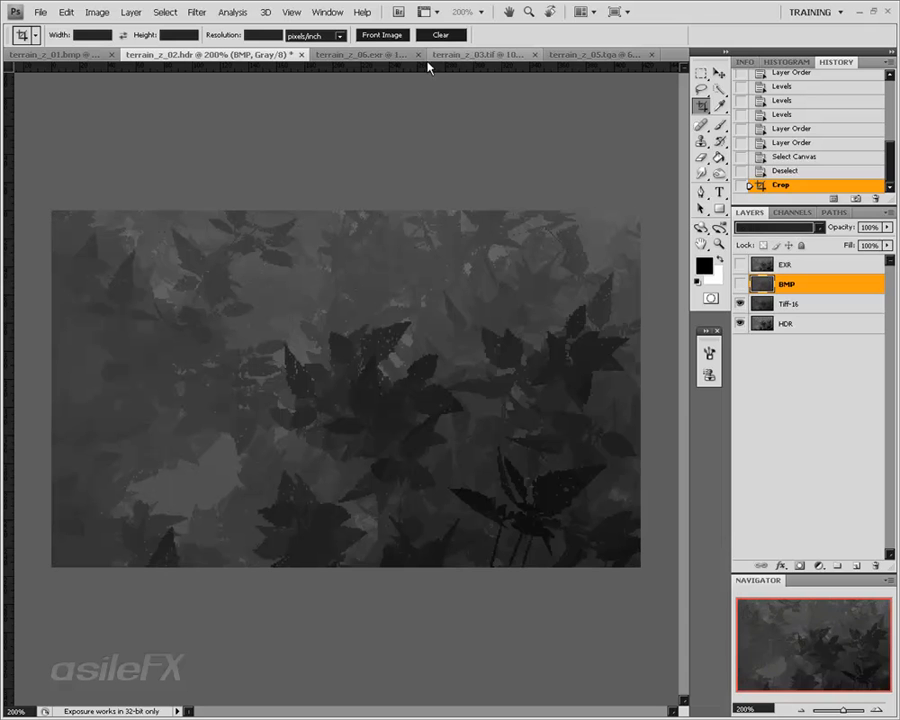
Delete the Crop state from the history of both terrain_z_05.tga and terrain_z_02.hdr
{"action": "left_click", "coordinate": [615, 55]}
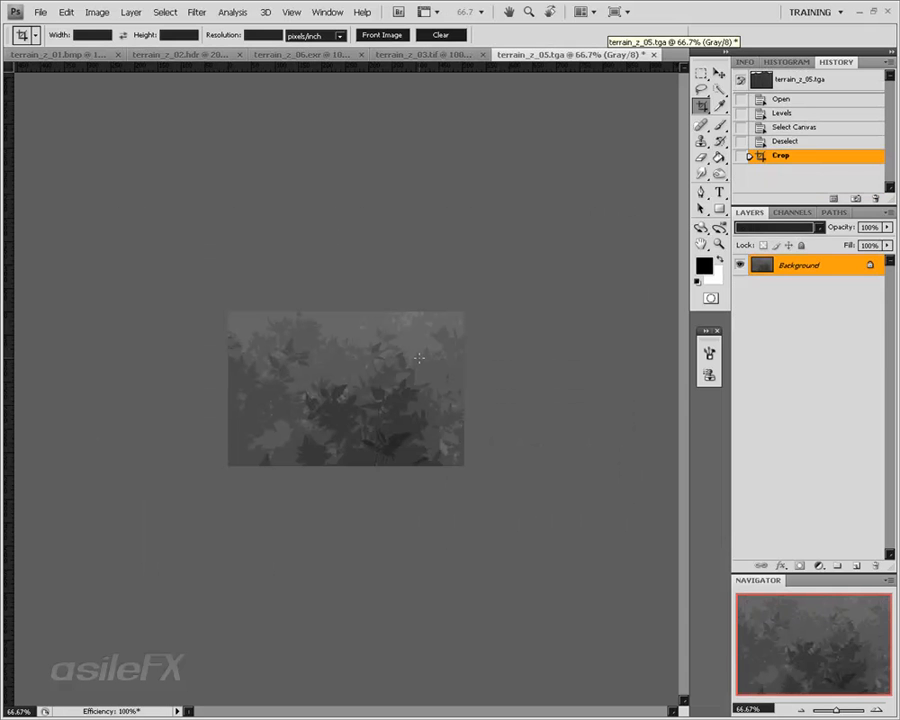
{"action": "right_click", "coordinate": [766, 157]}
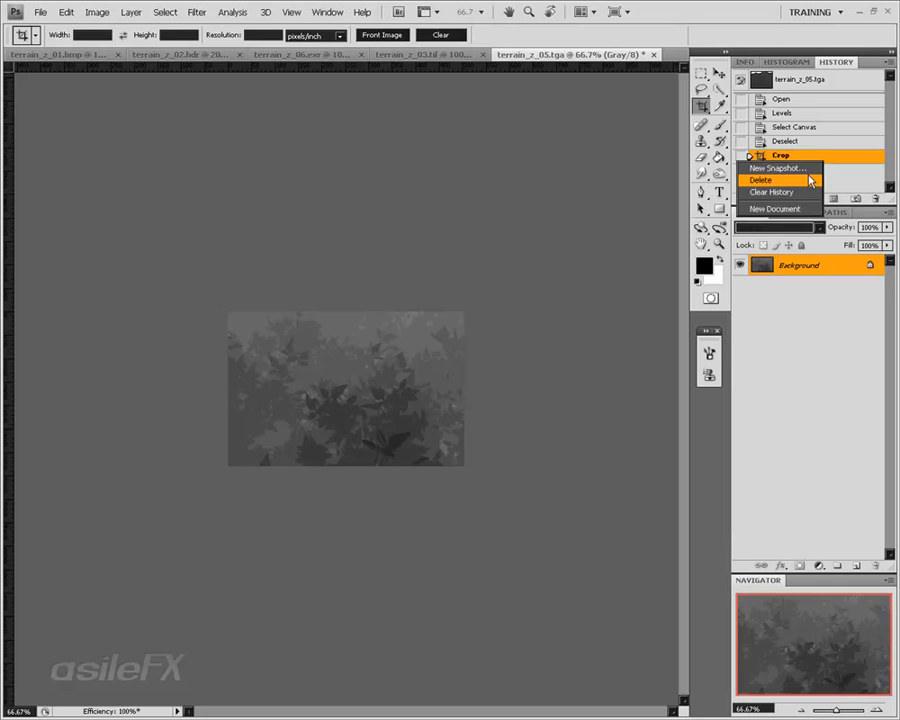
{"action": "left_click", "coordinate": [800, 181]}
{"action": "left_click", "coordinate": [205, 55]}
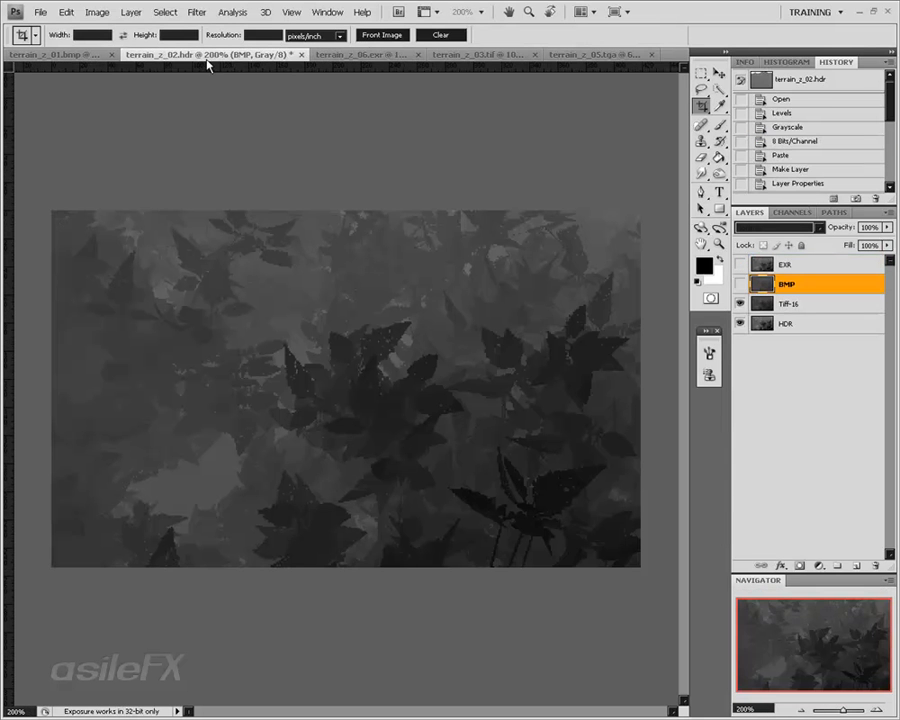
{"action": "scroll", "coordinate": [790, 165], "scroll_direction": "down", "scroll_amount": 5}
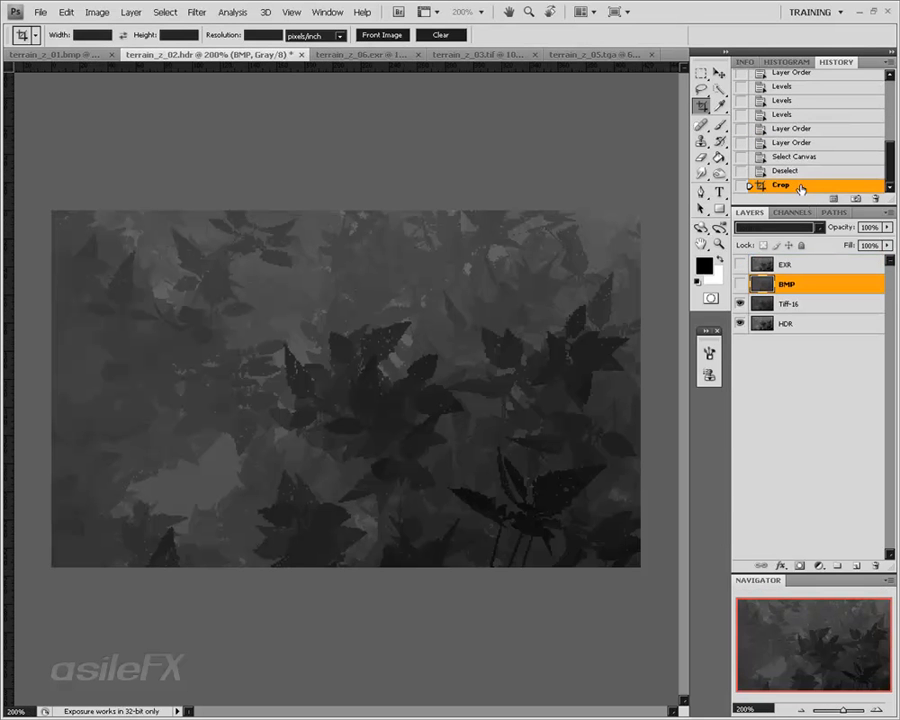
{"action": "right_click", "coordinate": [805, 185]}
{"action": "left_click", "coordinate": [810, 207]}
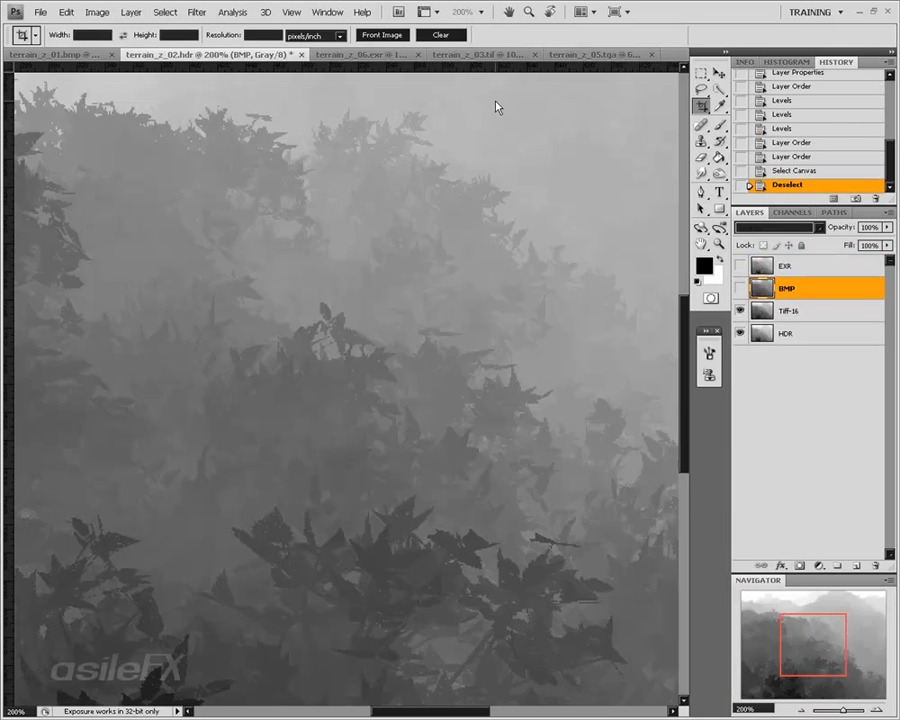
Copy the whole terrain_z_05.tga image into terrain_z_02.hdr as a new layer placed between BMP and Tiff-16
{"action": "left_click", "coordinate": [612, 56]}
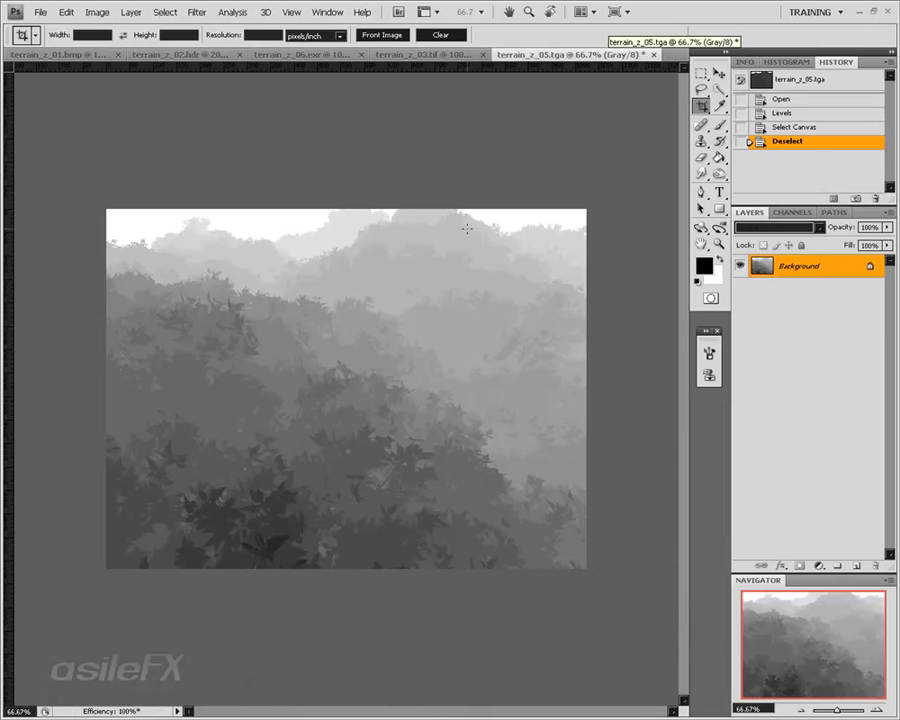
{"action": "key", "text": "ctrl+a"}
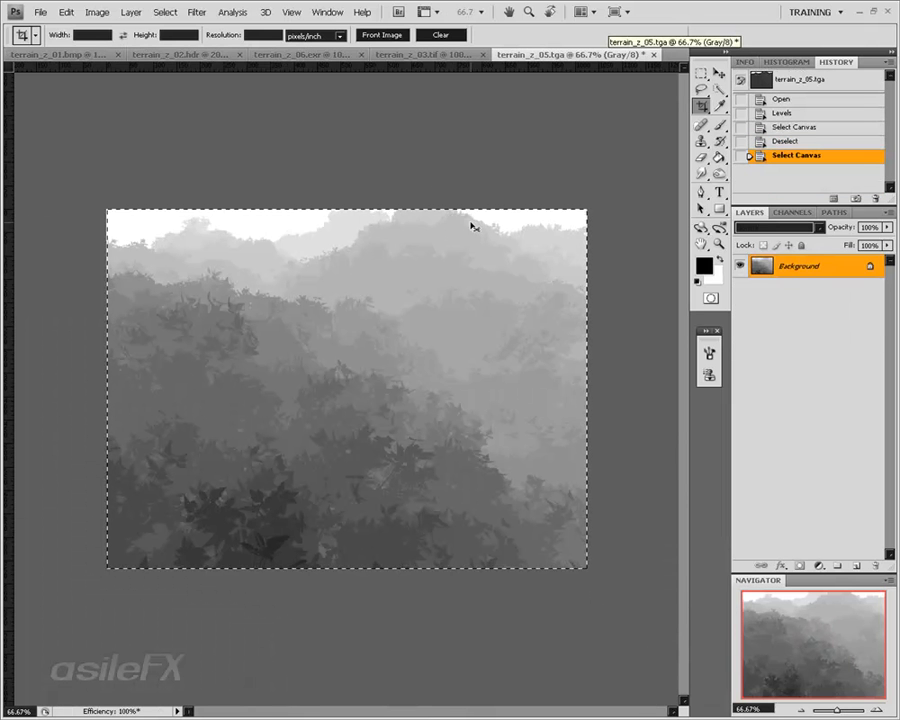
{"action": "left_click", "coordinate": [155, 55]}
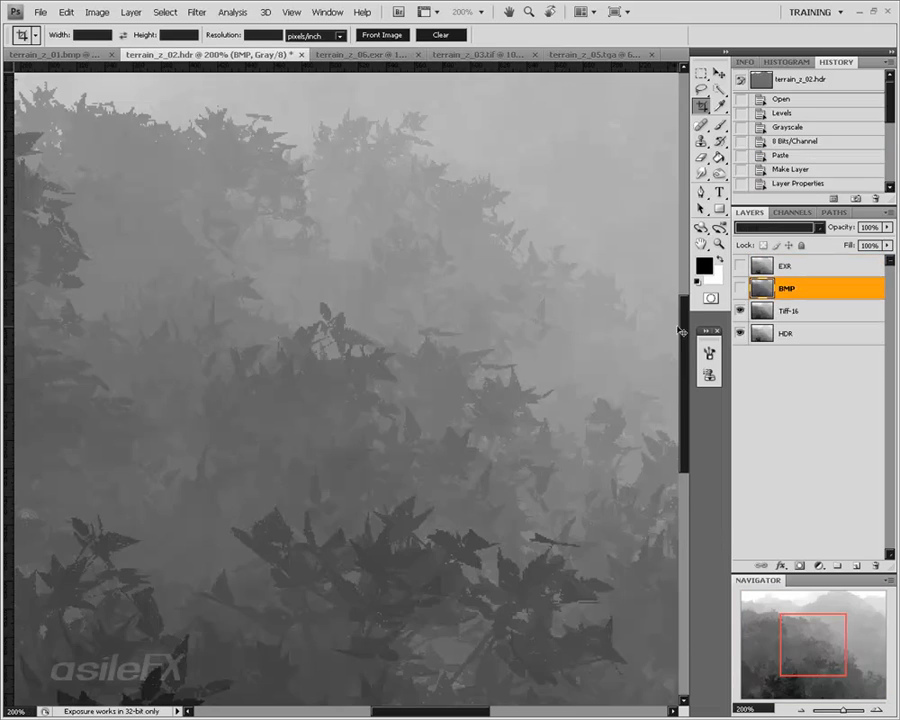
{"action": "key", "text": "ctrl+v"}
{"action": "left_click_drag", "start_coordinate": [790, 290], "coordinate": [780, 330]}
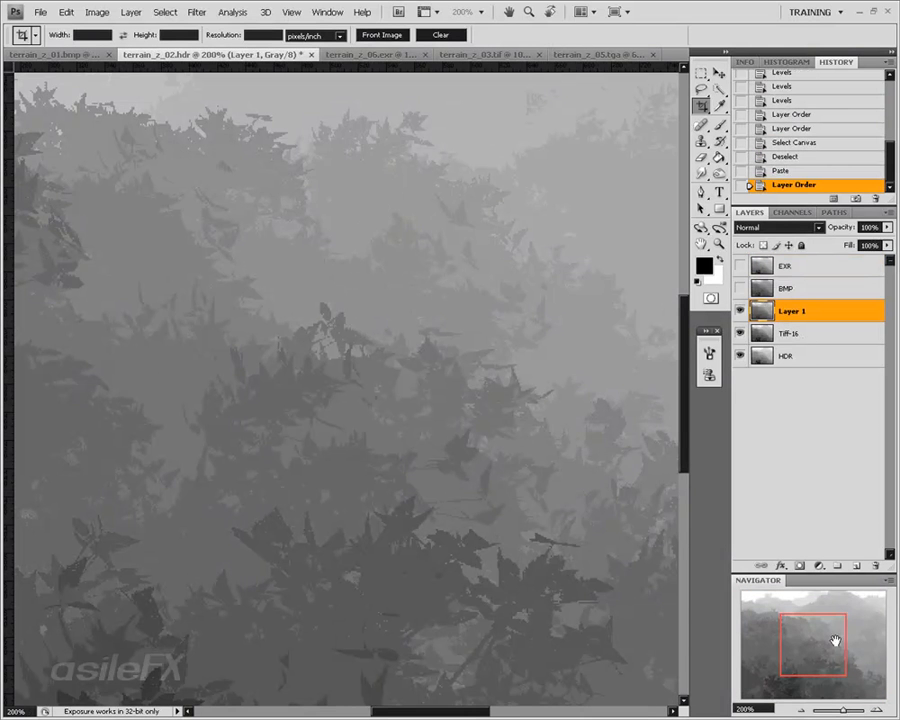
Crop terrain_z_02.hdr to a wide area around the foreground leaves in the image's lower-left part
{"action": "left_click_drag", "start_coordinate": [837, 641], "coordinate": [790, 690]}
{"action": "left_click", "coordinate": [804, 710]}
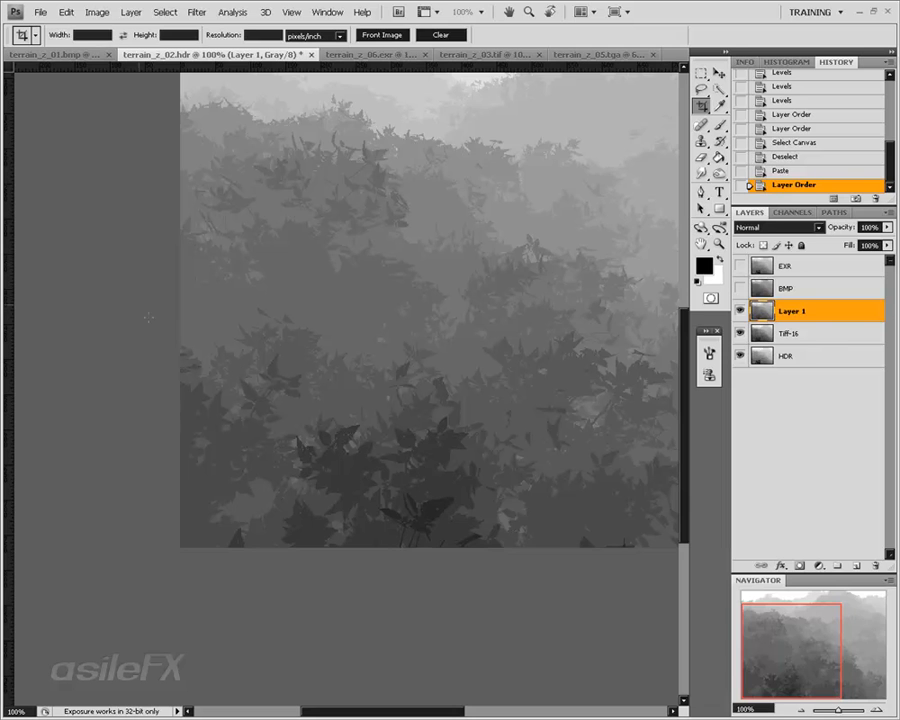
{"action": "left_click_drag", "start_coordinate": [181, 307], "coordinate": [562, 546]}
{"action": "key", "text": "Return"}
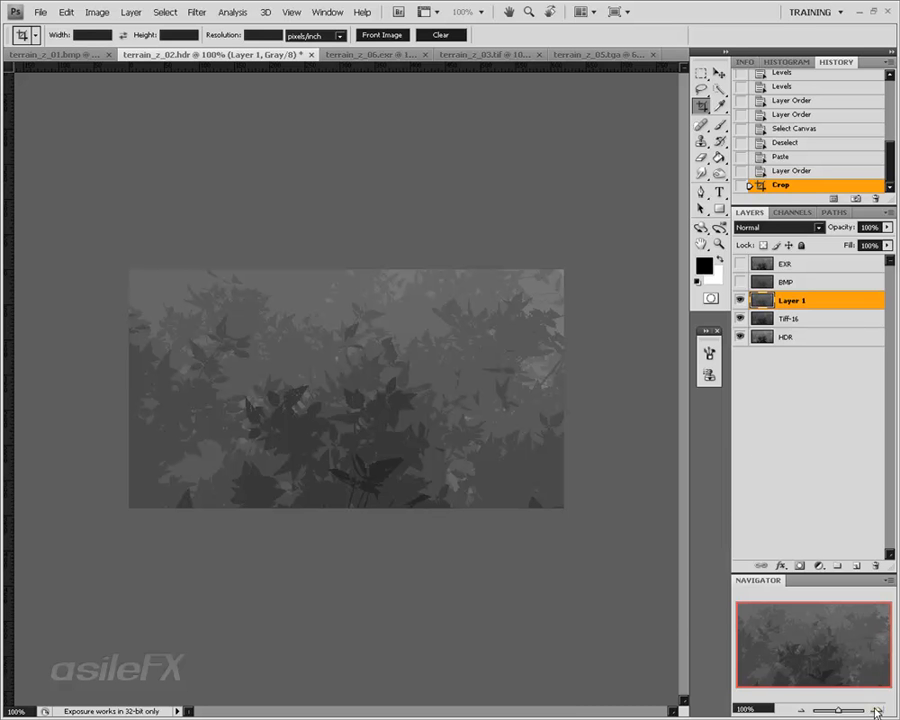
Compare the pasted TGA depth layer with the Tiff-16 layer at 200% zoom by toggling the pasted layer's visibility
{"action": "key", "text": "ctrl+plus"}
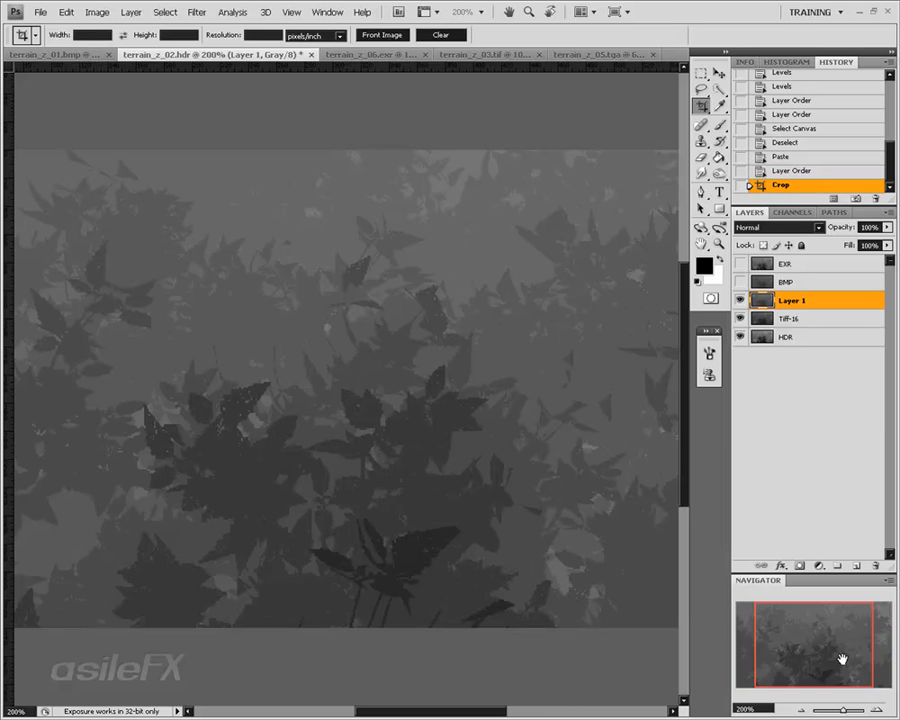
{"action": "left_click", "coordinate": [740, 301]}
{"action": "left_click", "coordinate": [740, 301]}
{"action": "left_click", "coordinate": [740, 301]}
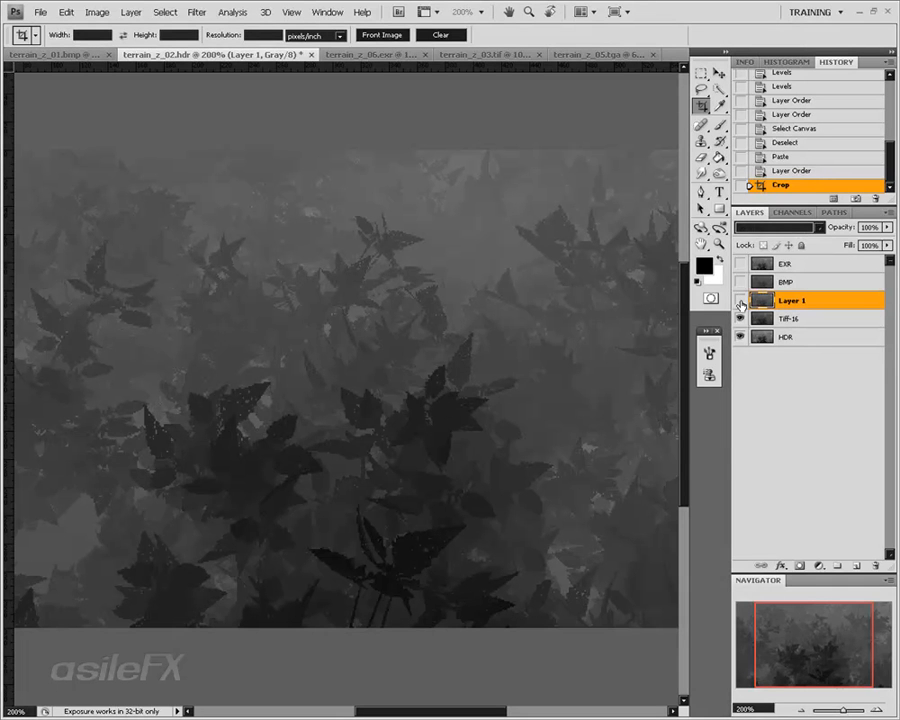
{"action": "left_click", "coordinate": [740, 301]}
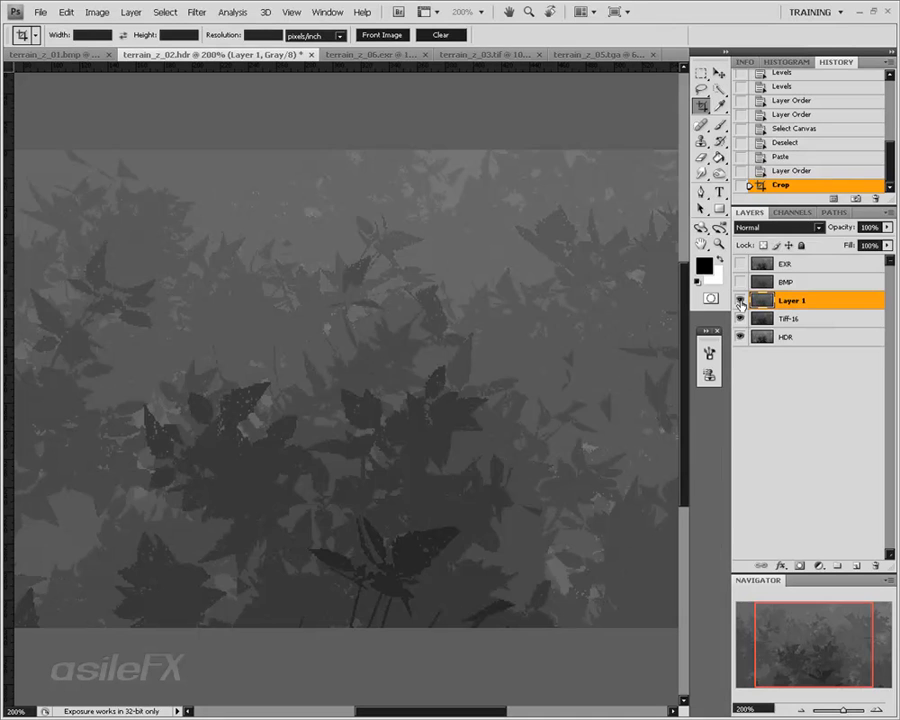
{"action": "left_click", "coordinate": [740, 301]}
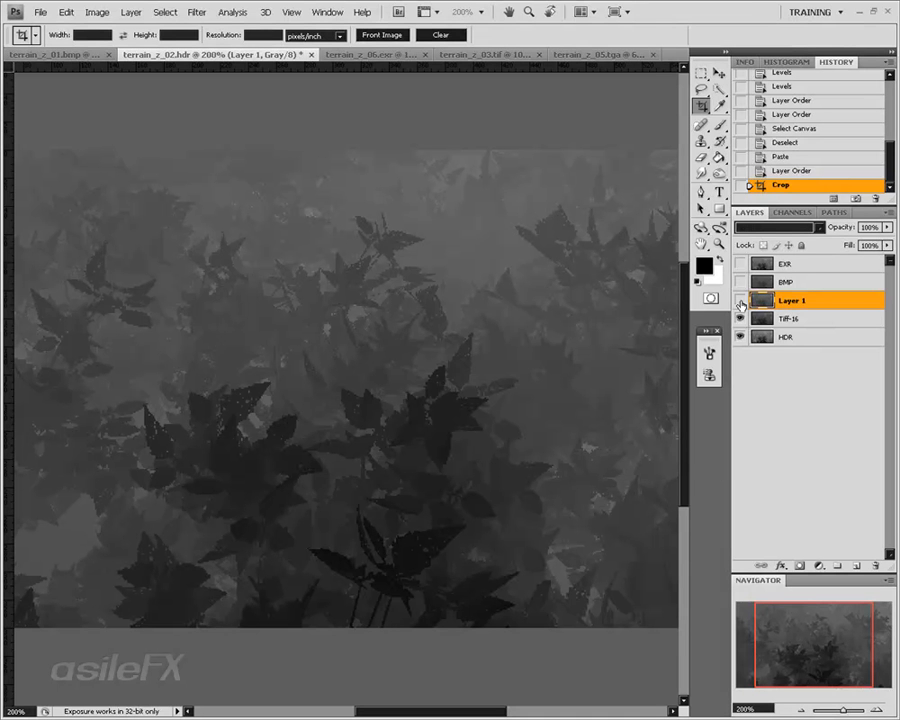
{"action": "left_click", "coordinate": [740, 301]}
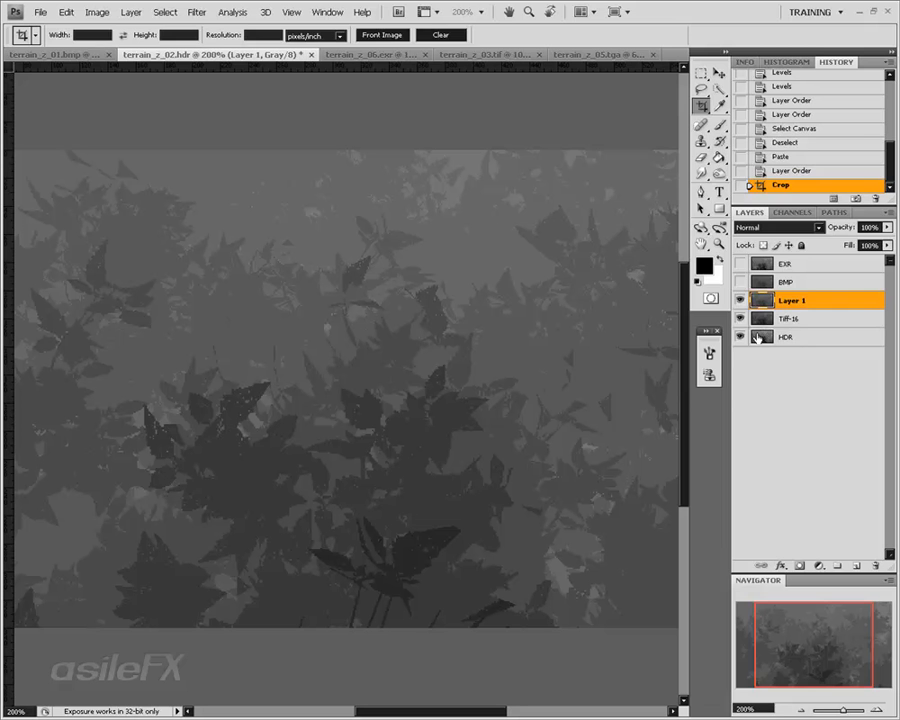
{"action": "key", "text": "ctrl+l"}
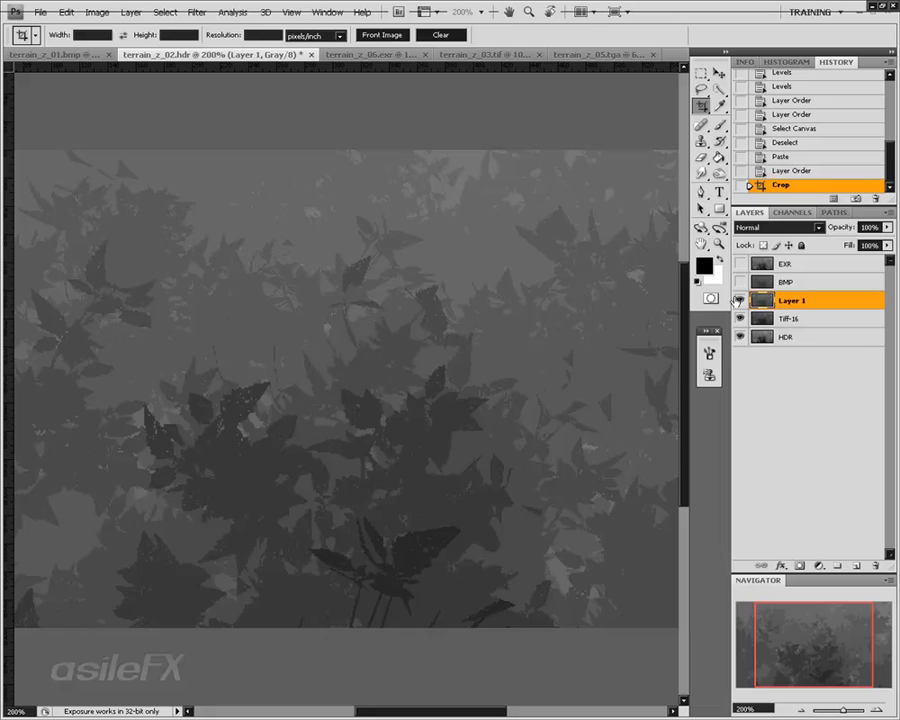
Hide the pasted TGA layer and toggle Tiff-16 to compare it with HDR, ending with only HDR visible
{"action": "left_click", "coordinate": [739, 300]}
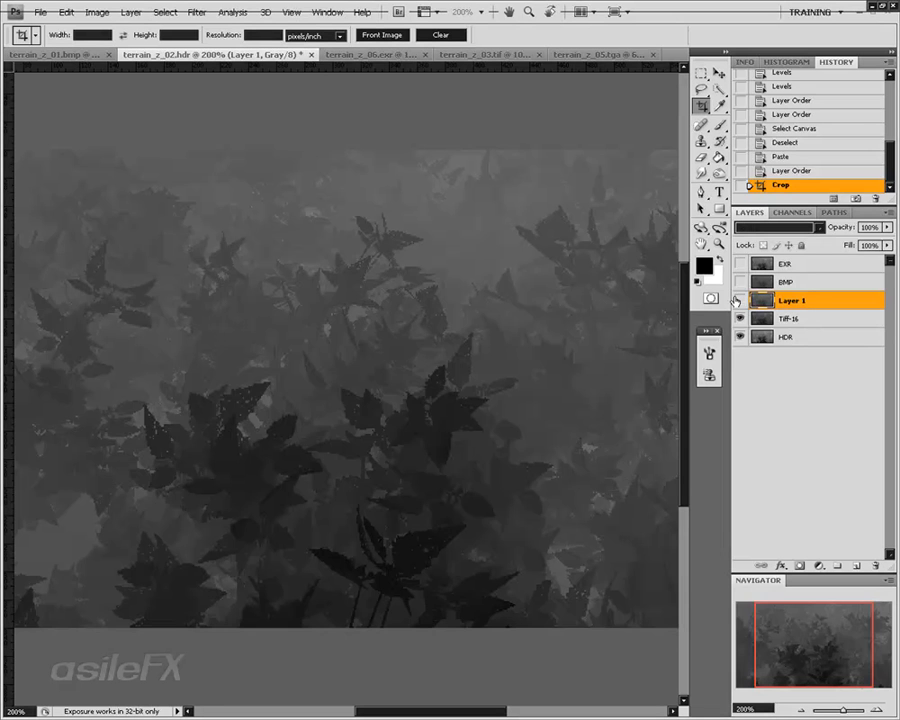
{"action": "left_click", "coordinate": [740, 318]}
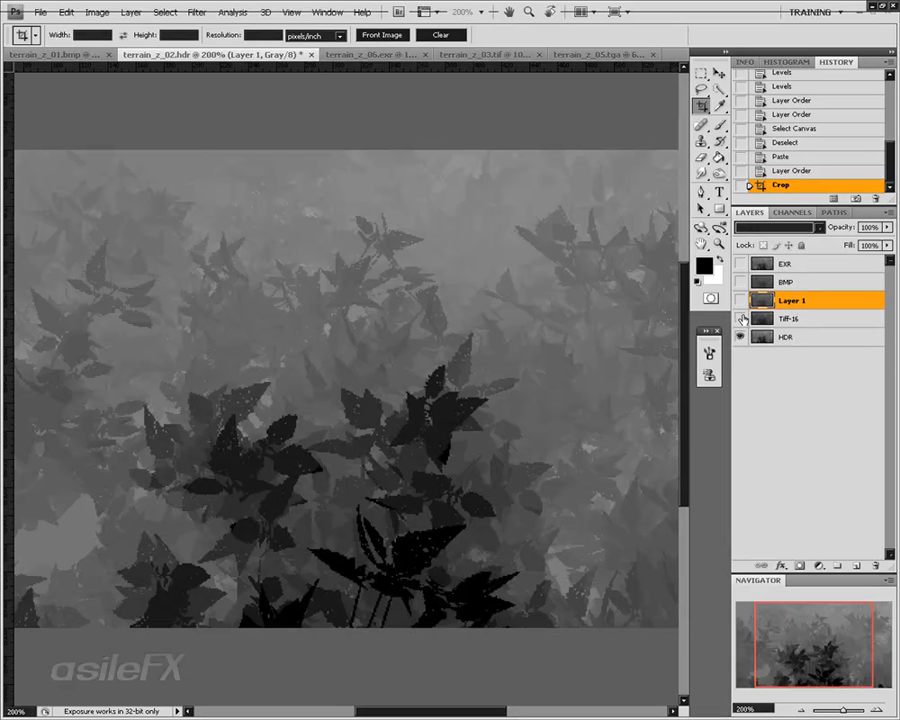
{"action": "left_click", "coordinate": [742, 318]}
{"action": "left_click", "coordinate": [742, 318]}
{"action": "left_click", "coordinate": [742, 318]}
{"action": "left_click", "coordinate": [743, 304]}
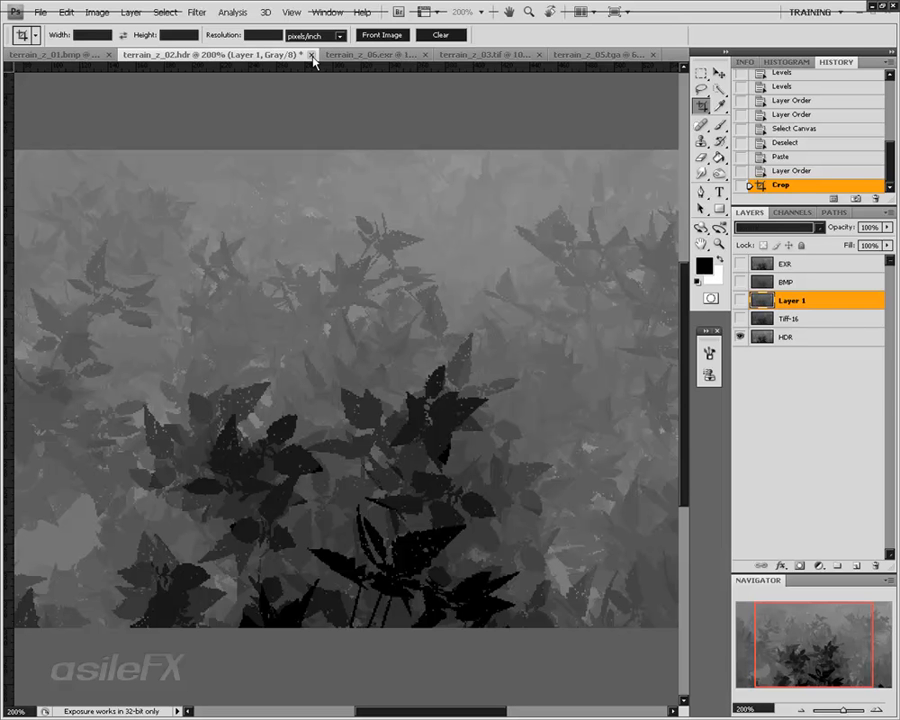
Close terrain_z_02.hdr without saving its changes
{"action": "left_click", "coordinate": [311, 55]}
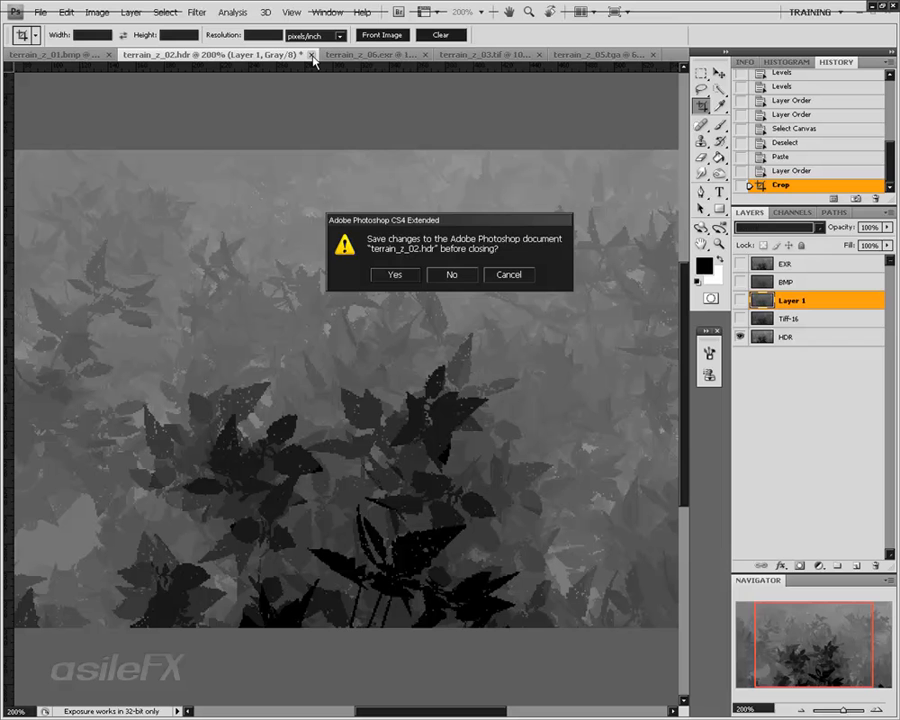
{"action": "left_click", "coordinate": [451, 275]}
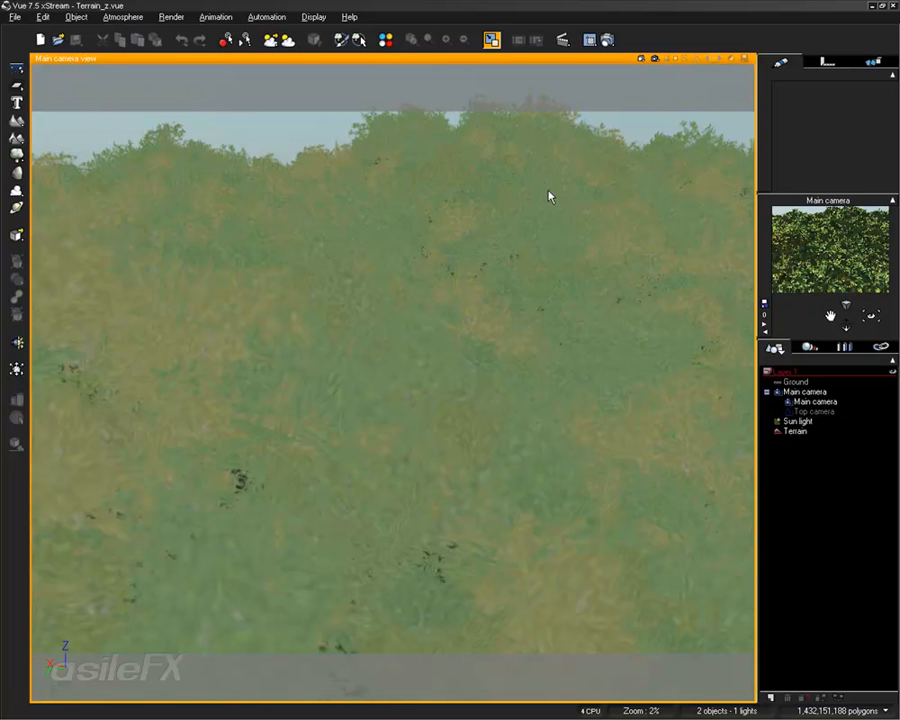
Switch to Vue, enable G-Buffer and Multi-Pass in the render options, and open their settings
{"action": "left_click", "coordinate": [607, 39]}
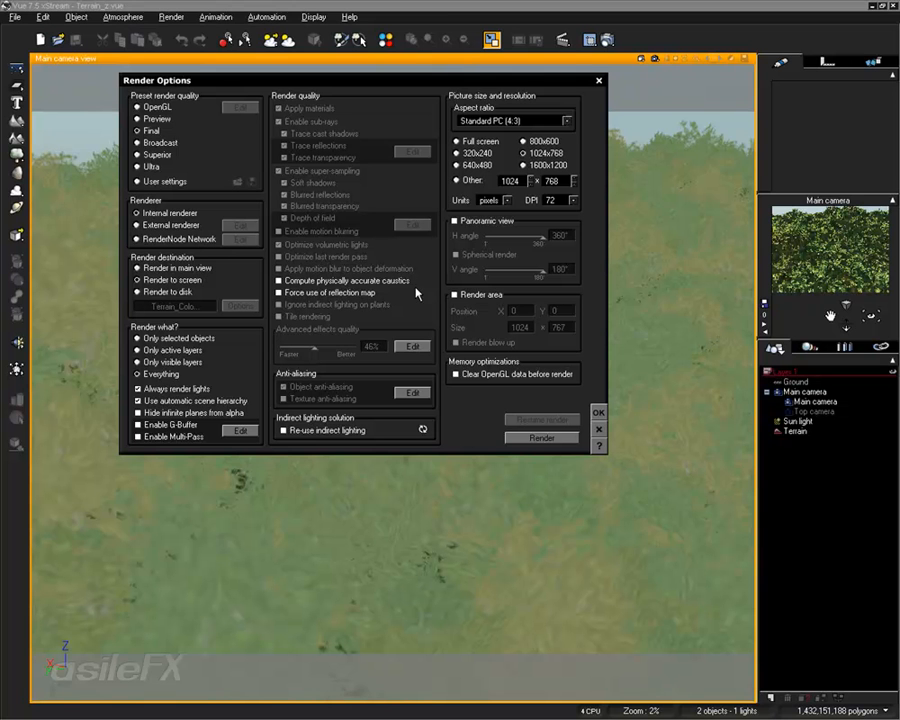
{"action": "left_click", "coordinate": [170, 437]}
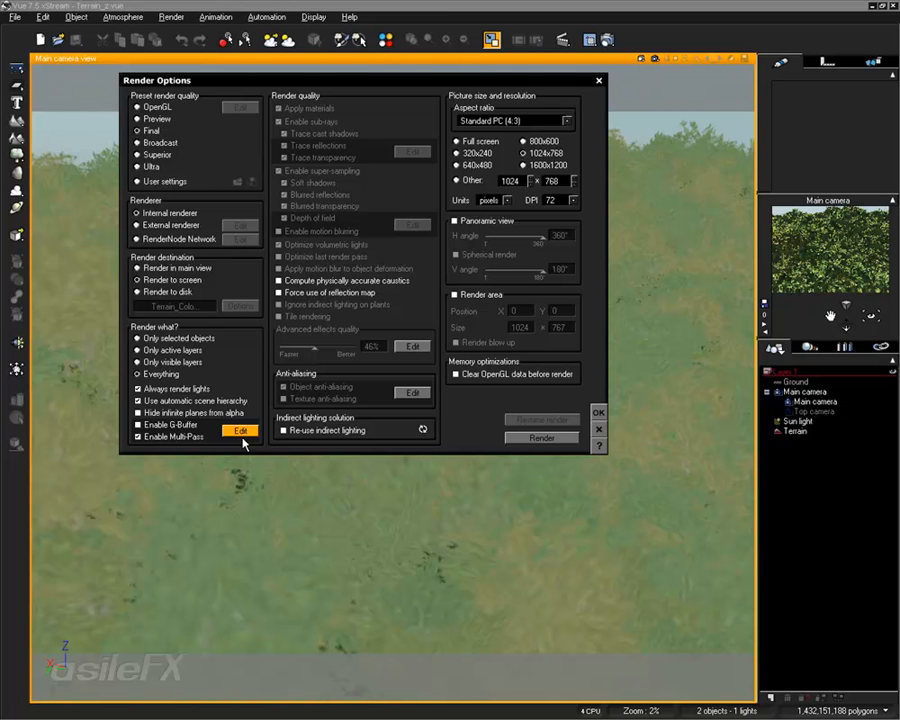
{"action": "left_click", "coordinate": [191, 438]}
{"action": "left_click", "coordinate": [162, 425]}
{"action": "left_click", "coordinate": [172, 437]}
{"action": "left_click", "coordinate": [240, 431]}
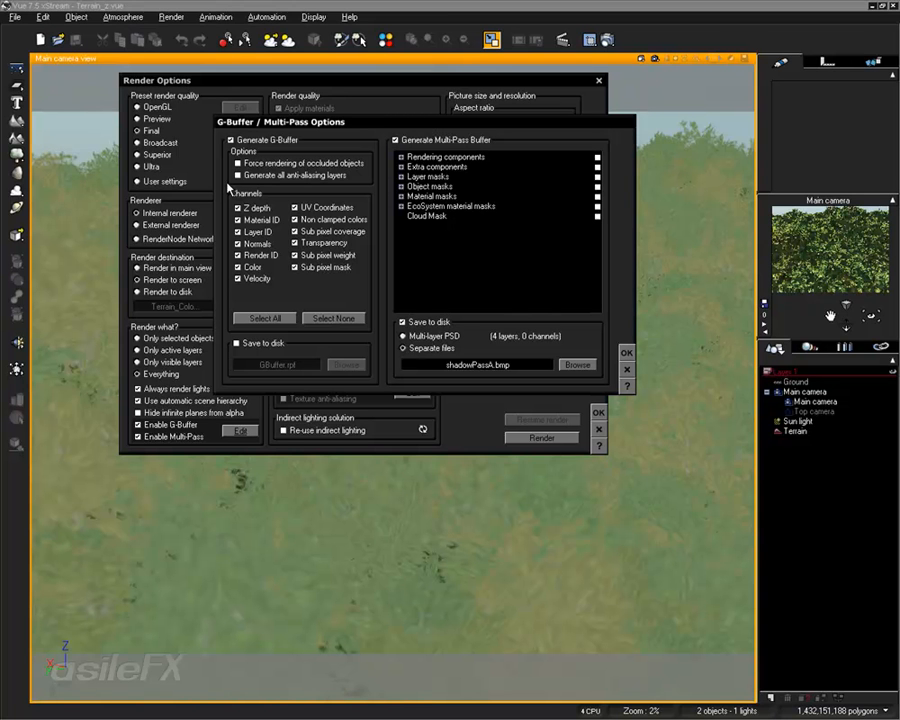
Examine the file formats offered for saving the G-Buffer to disk, leaving its disk saving turned off
{"action": "left_click", "coordinate": [285, 345]}
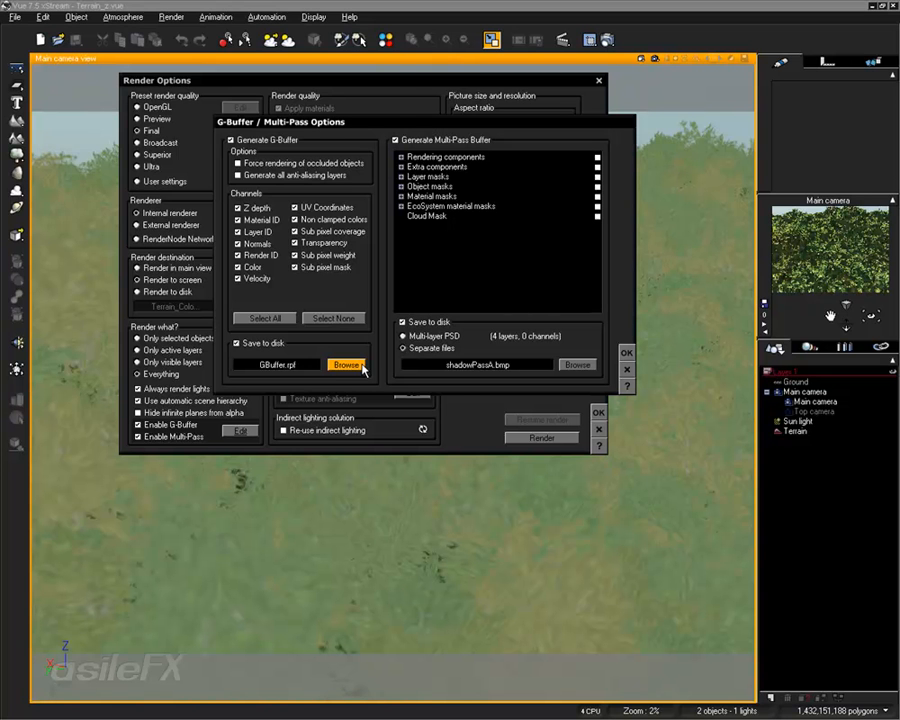
{"action": "left_click", "coordinate": [346, 365]}
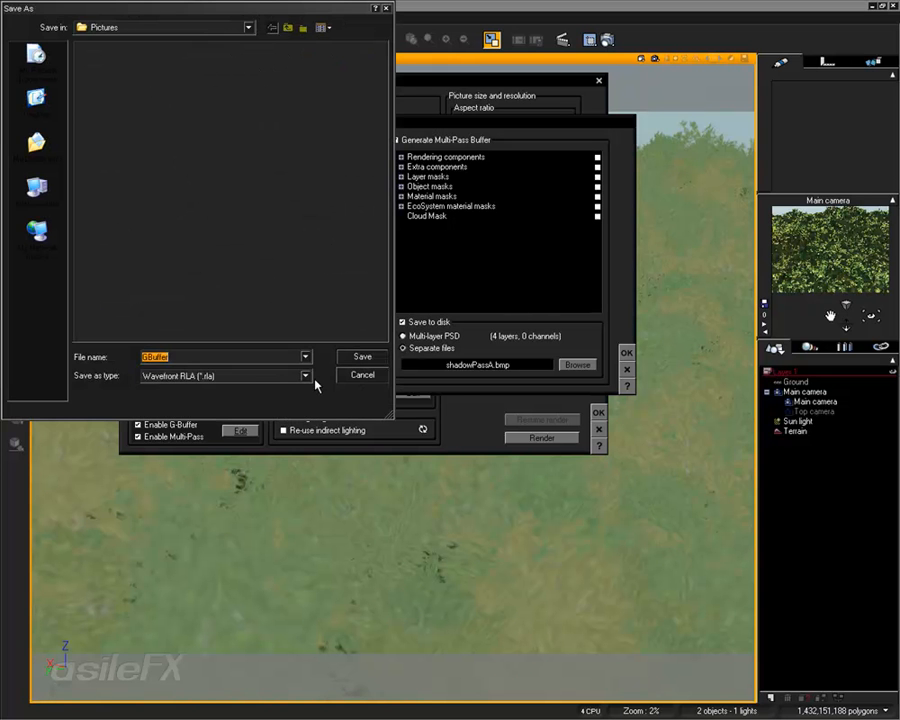
{"action": "left_click", "coordinate": [255, 376]}
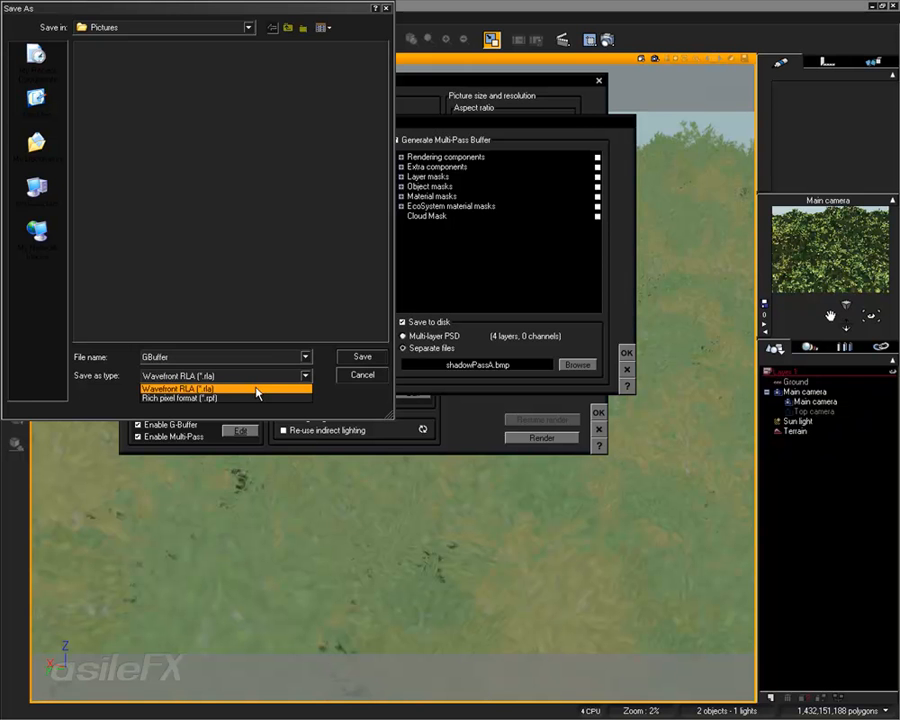
{"action": "left_click", "coordinate": [357, 372]}
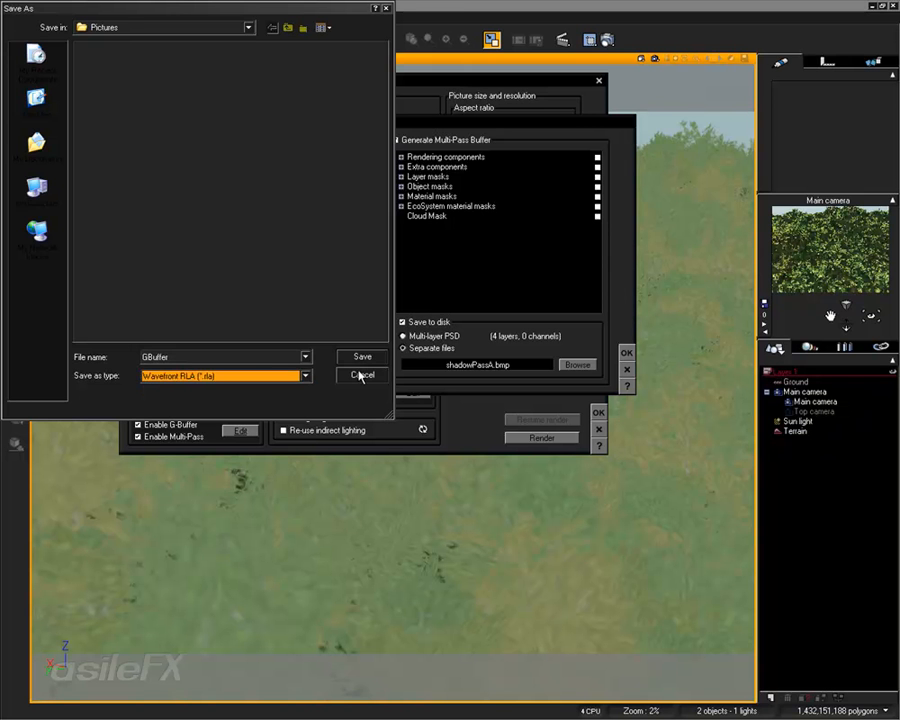
{"action": "left_click", "coordinate": [359, 373]}
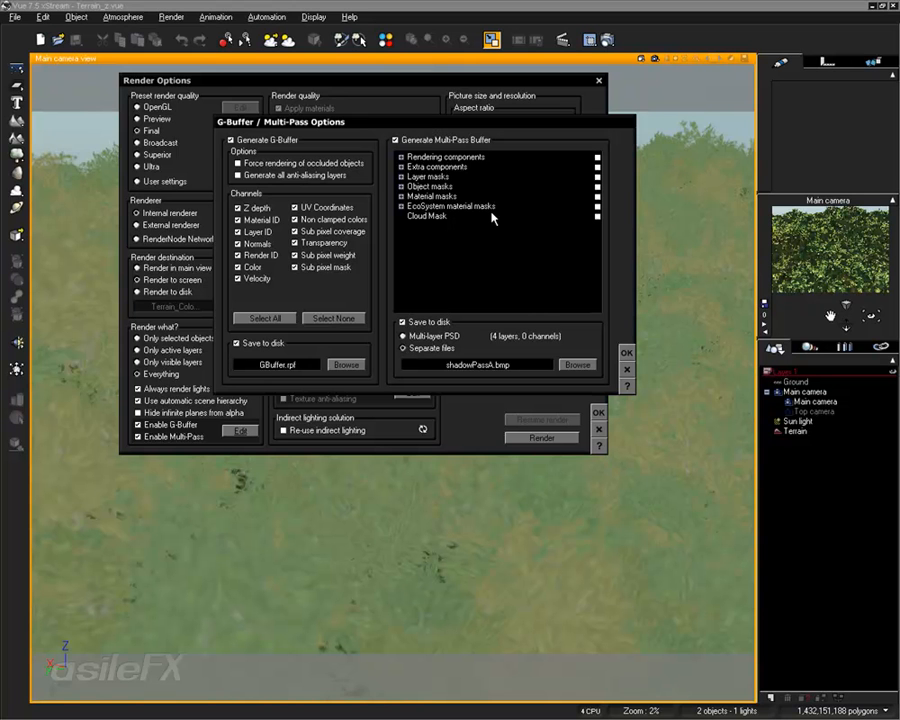
{"action": "left_click", "coordinate": [345, 364]}
{"action": "left_click", "coordinate": [305, 375]}
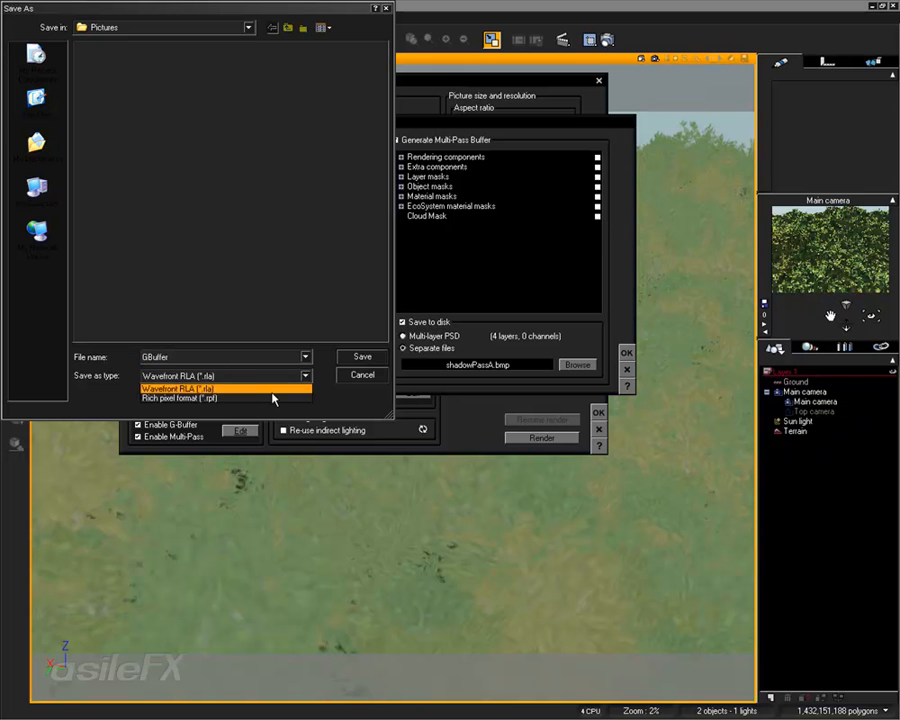
{"action": "left_click", "coordinate": [292, 389]}
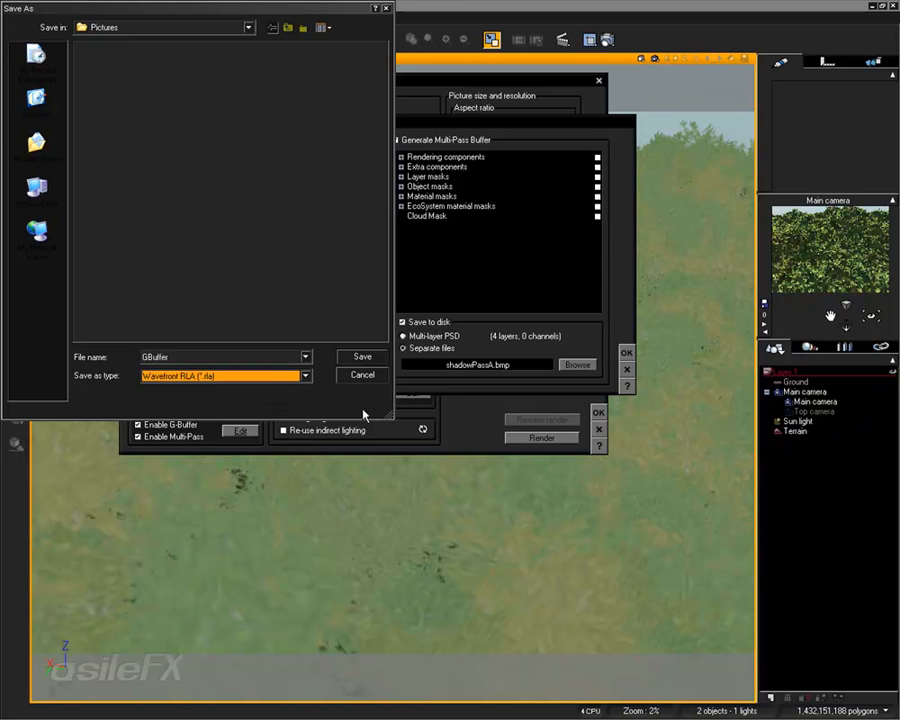
{"action": "left_click", "coordinate": [374, 379]}
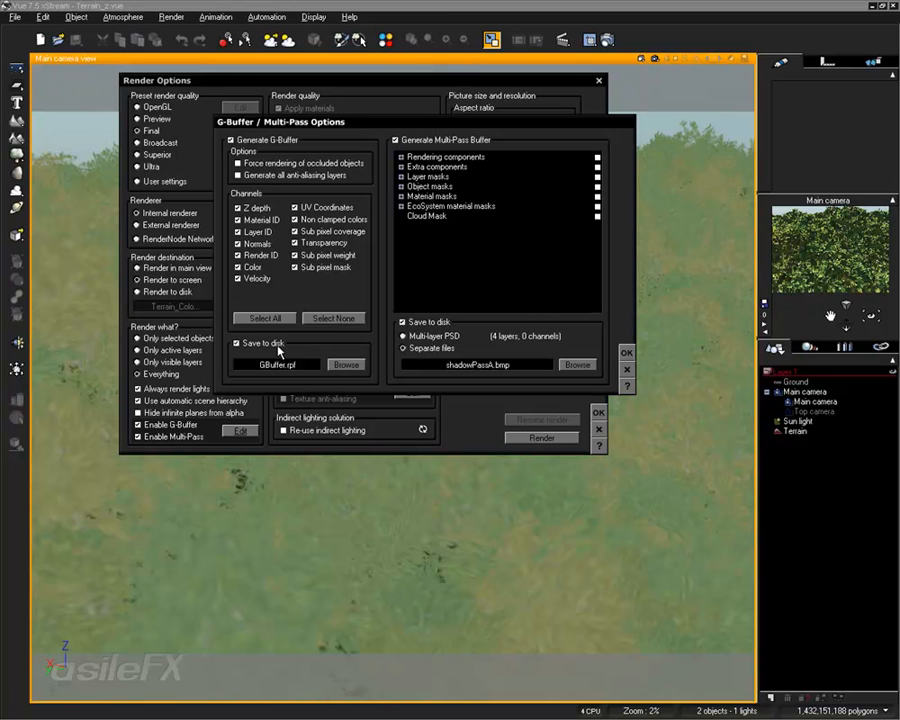
{"action": "left_click", "coordinate": [238, 343]}
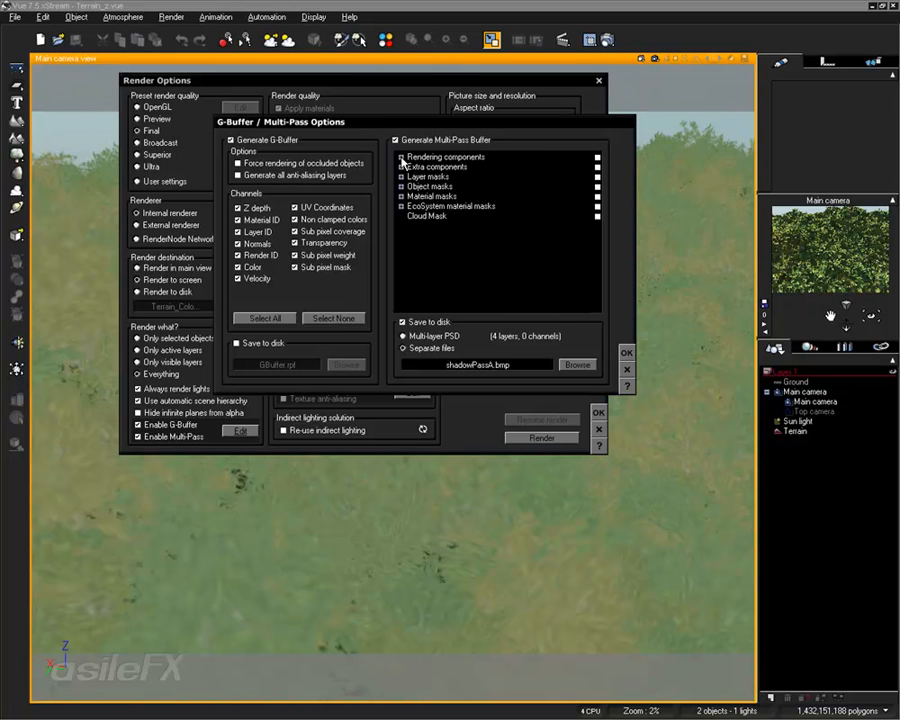
Examine the available multi-pass components by expanding the rendering, extra, layer, object, material and EcoSystem mask groups
{"action": "left_click", "coordinate": [401, 157]}
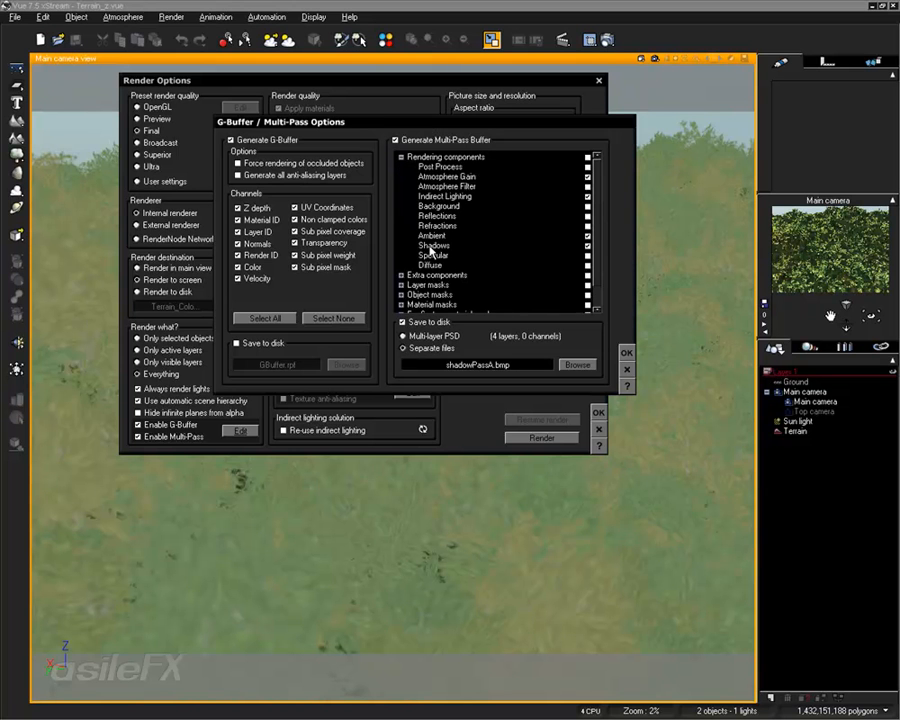
{"action": "scroll", "coordinate": [456, 208], "scroll_direction": "down", "scroll_amount": 1}
{"action": "left_click", "coordinate": [401, 259]}
{"action": "scroll", "coordinate": [508, 253], "scroll_direction": "down", "scroll_amount": 2}
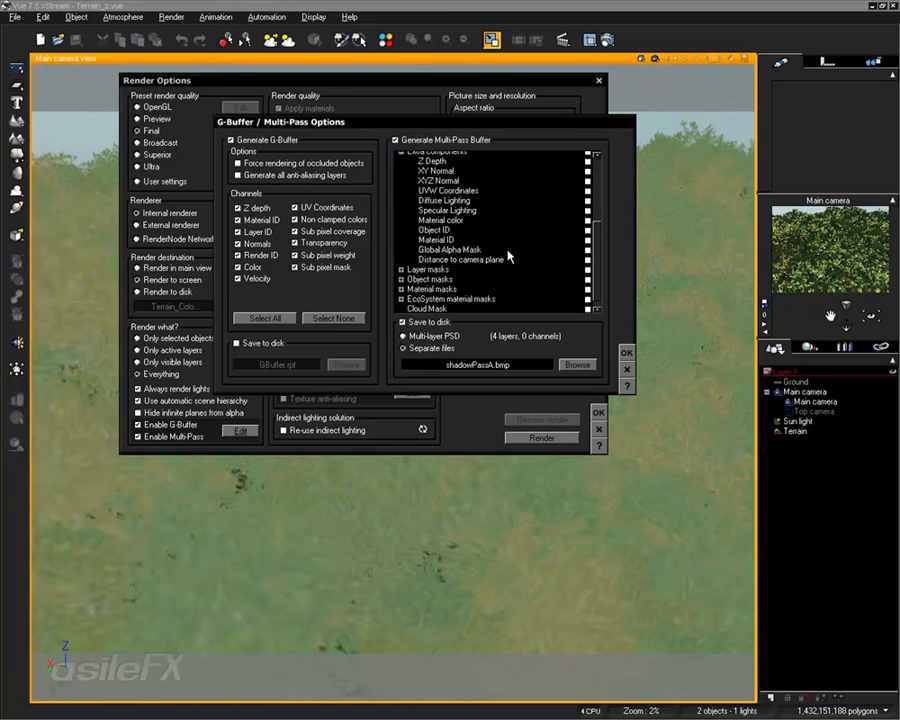
{"action": "left_click", "coordinate": [401, 269]}
{"action": "scroll", "coordinate": [405, 285], "scroll_direction": "down", "scroll_amount": 1}
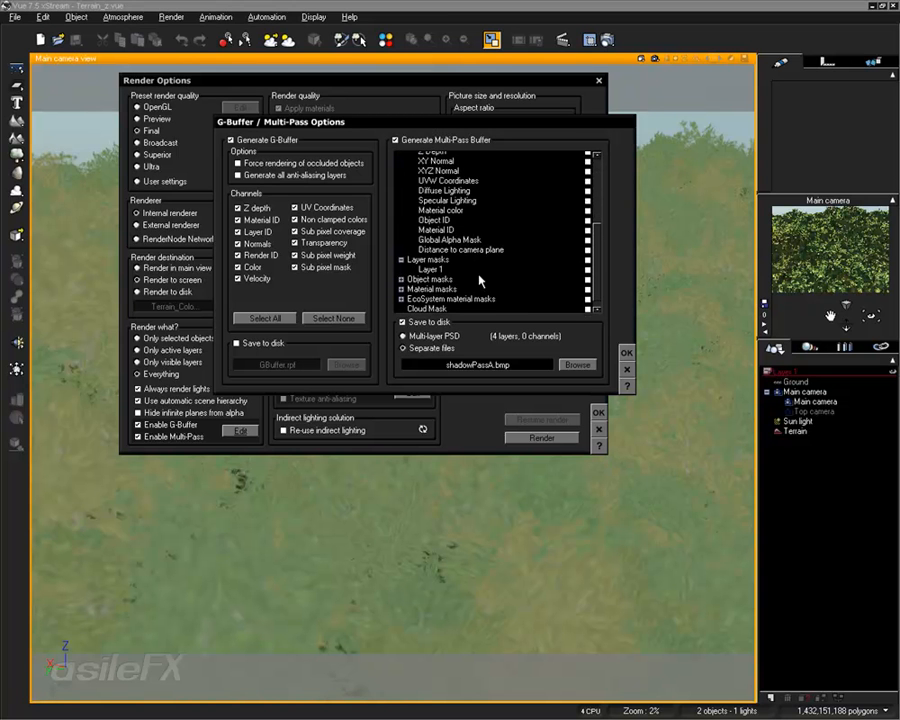
{"action": "left_click", "coordinate": [401, 279]}
{"action": "left_click", "coordinate": [401, 306]}
{"action": "scroll", "coordinate": [444, 305], "scroll_direction": "down", "scroll_amount": 2}
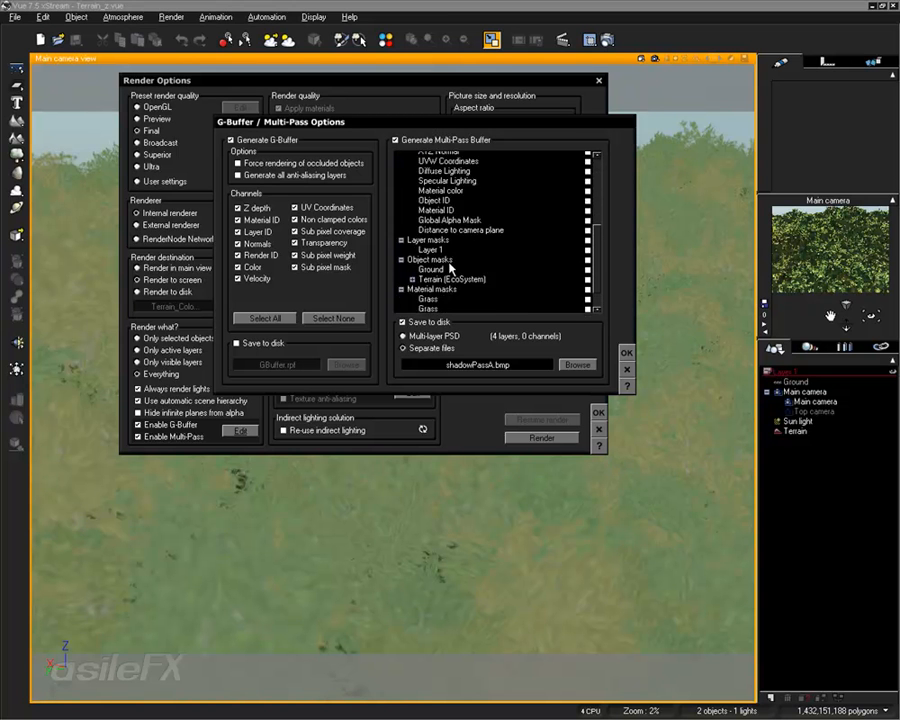
{"action": "left_click", "coordinate": [401, 298]}
{"action": "scroll", "coordinate": [440, 300], "scroll_direction": "down", "scroll_amount": 1}
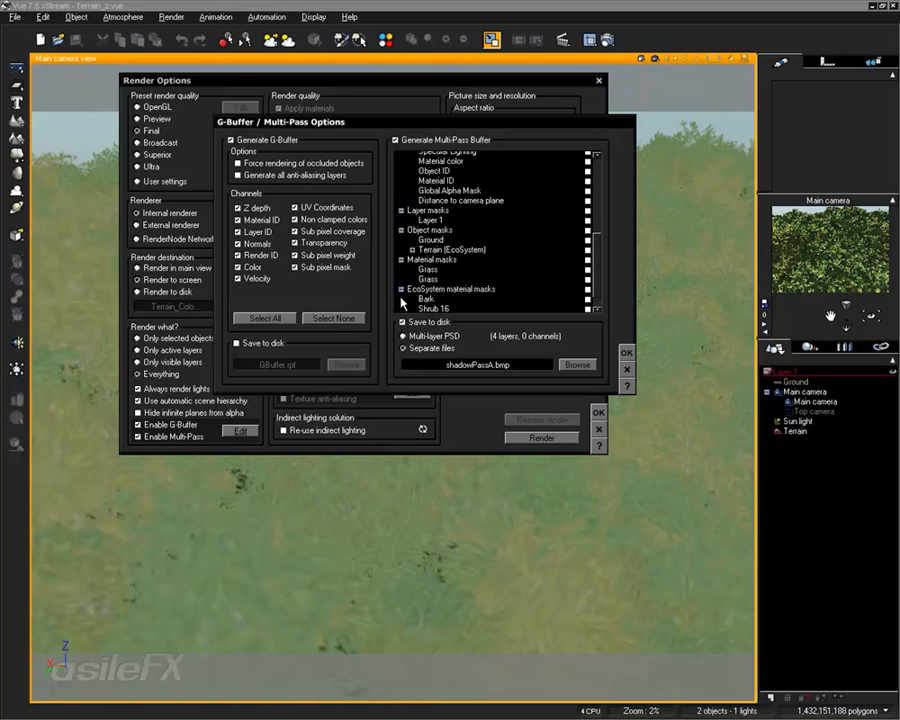
{"action": "scroll", "coordinate": [505, 277], "scroll_direction": "up", "scroll_amount": 9}
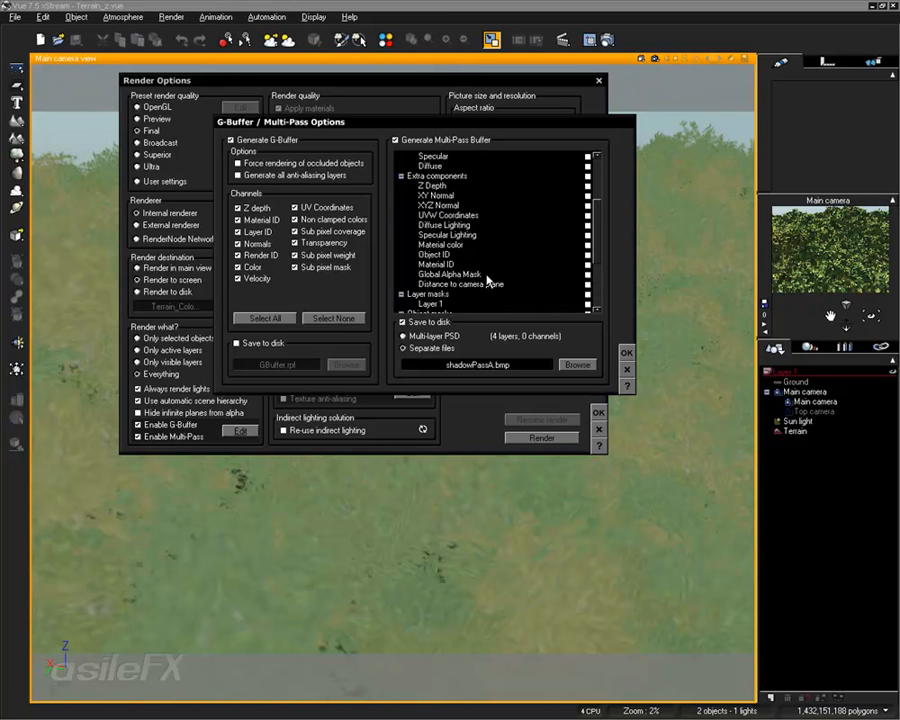
{"action": "scroll", "coordinate": [488, 281], "scroll_direction": "down", "scroll_amount": 10}
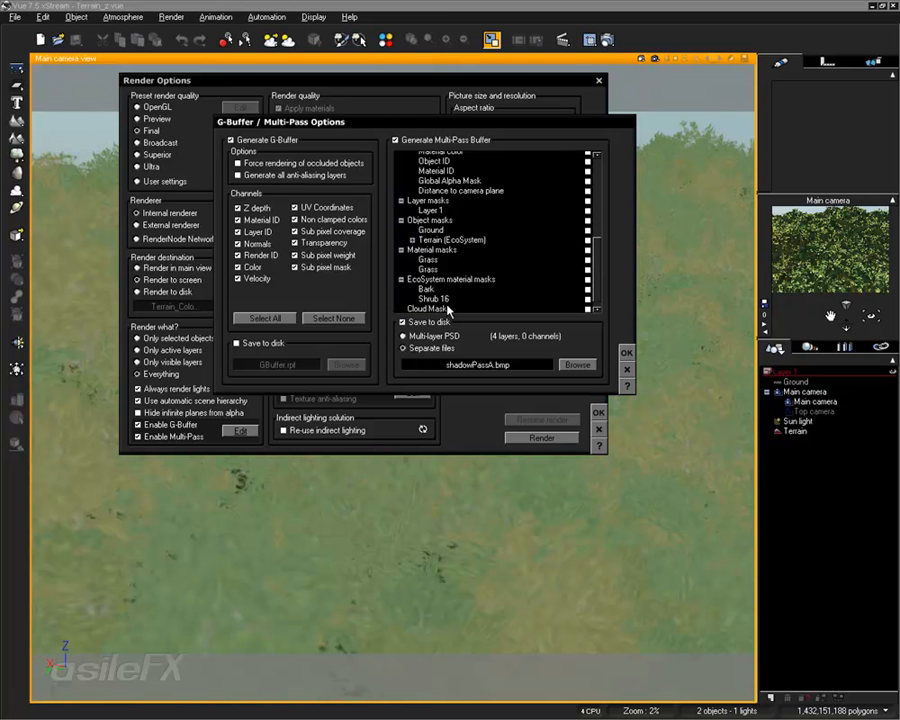
{"action": "scroll", "coordinate": [453, 312], "scroll_direction": "up", "scroll_amount": 11}
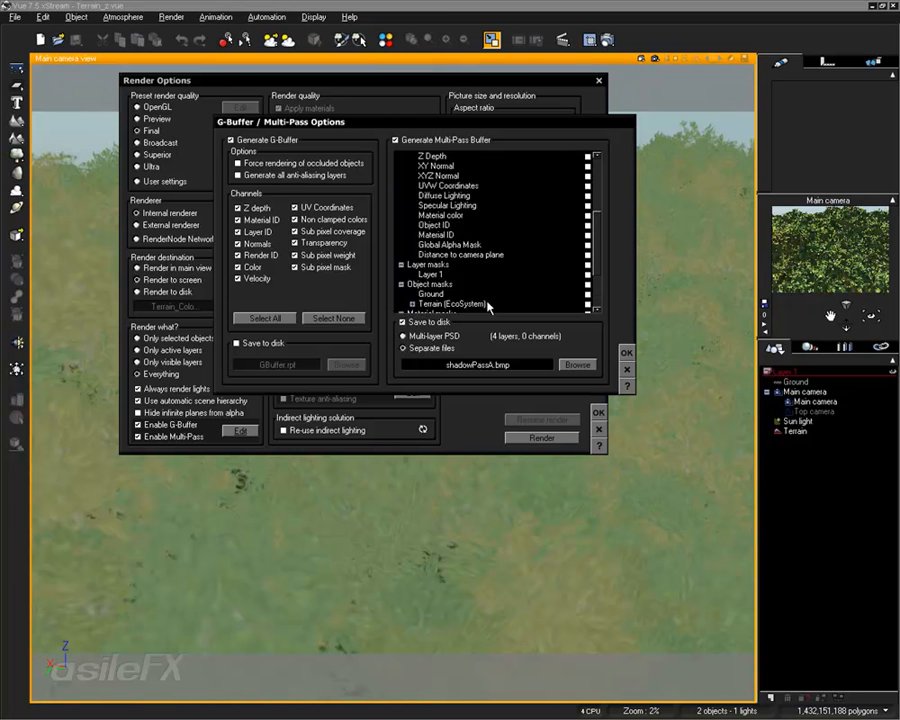
{"action": "scroll", "coordinate": [490, 305], "scroll_direction": "down", "scroll_amount": 1}
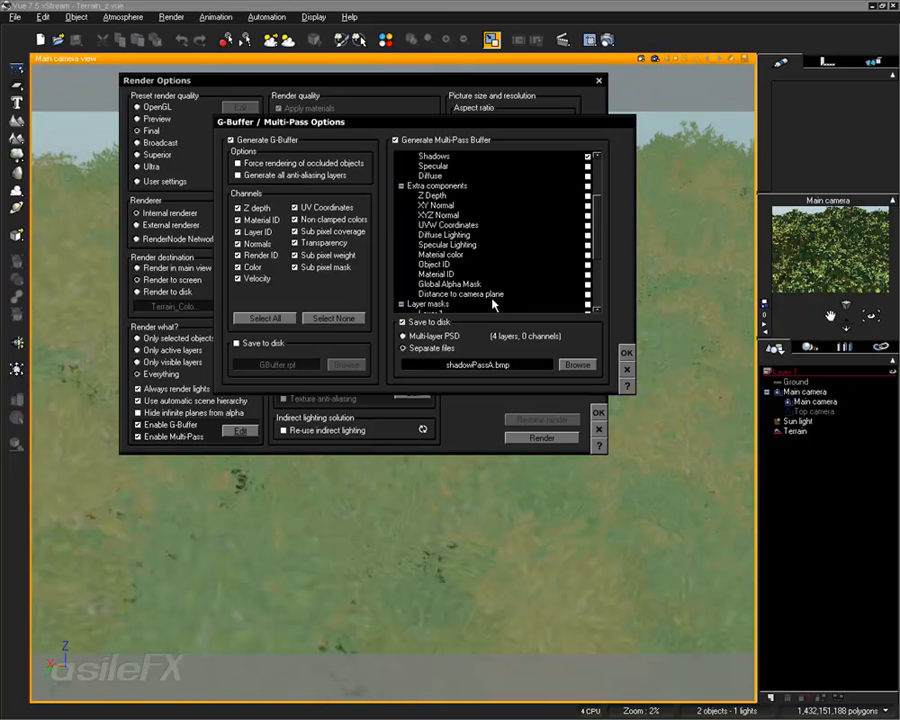
Turn off saving the multi-pass buffer to disk and enable the Z Depth and Distance to camera plane passes
{"action": "left_click", "coordinate": [443, 196]}
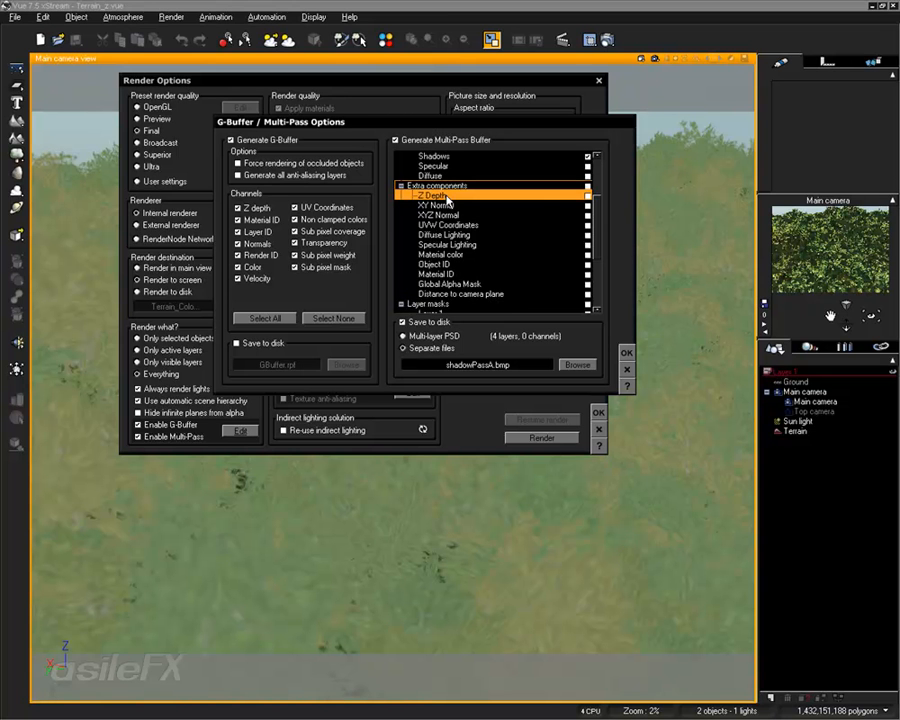
{"action": "left_click", "coordinate": [482, 295]}
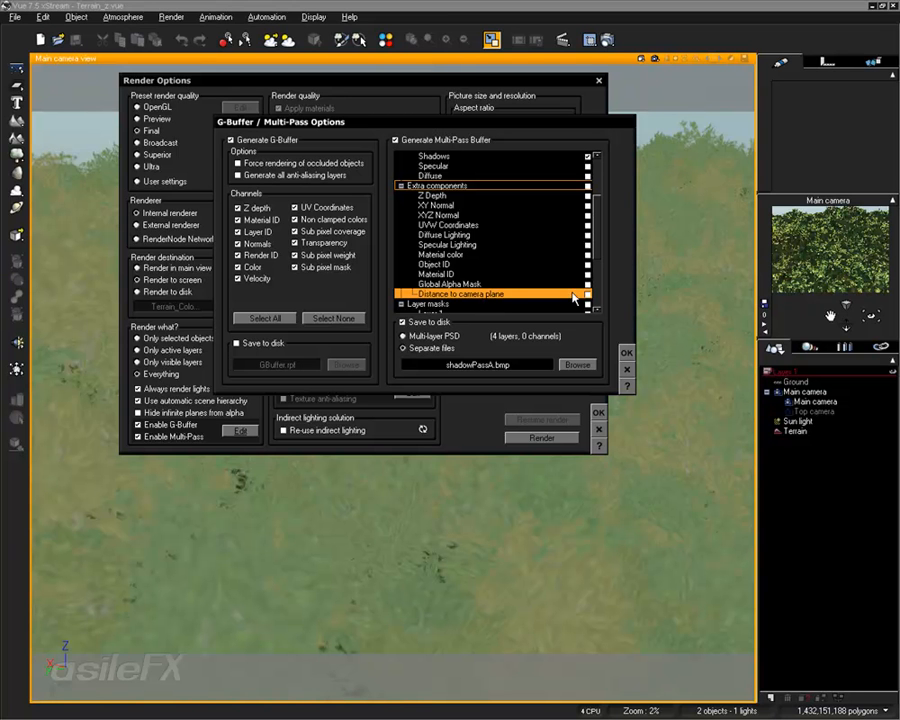
{"action": "left_click", "coordinate": [436, 326]}
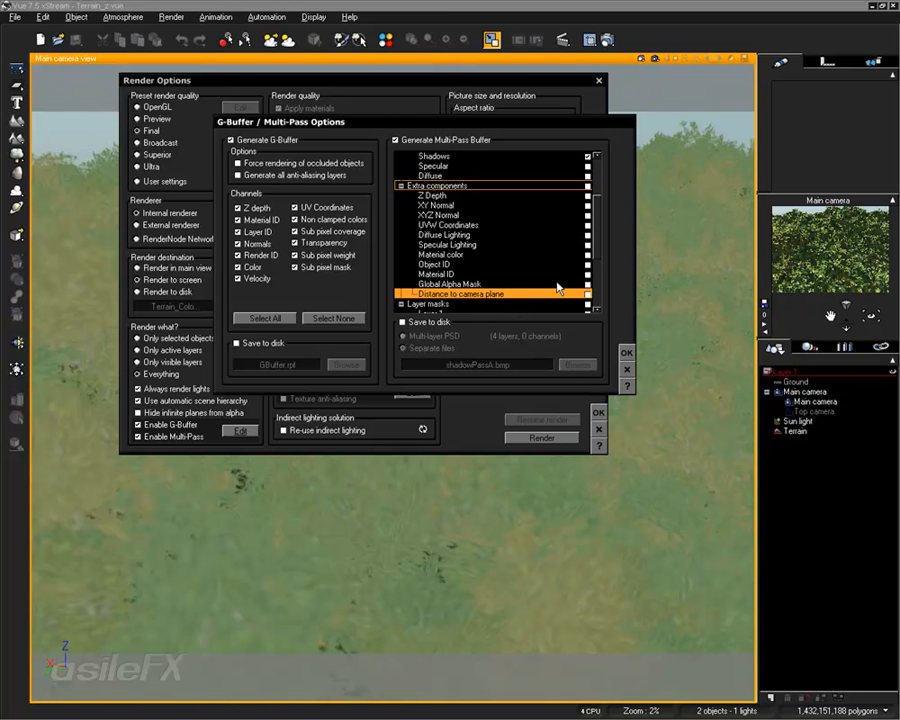
{"action": "left_click", "coordinate": [587, 196]}
Disable the Atmosphere Gain, Indirect Lighting, Ambient and Shadows passes, and turn off G-Buffer generation
{"action": "scroll", "coordinate": [552, 300], "scroll_direction": "up", "scroll_amount": 3}
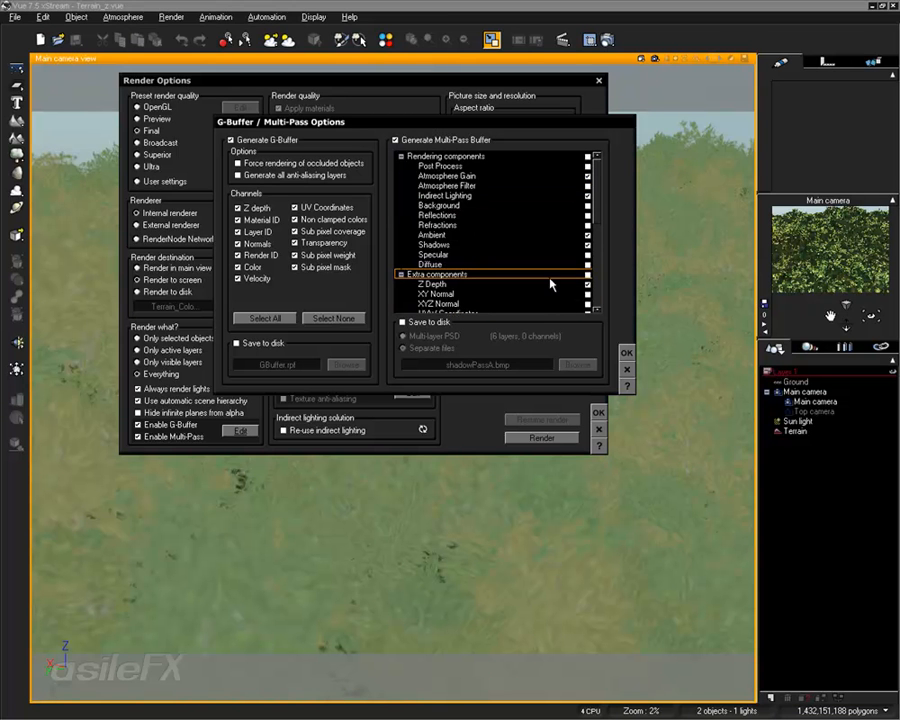
{"action": "left_click", "coordinate": [587, 176]}
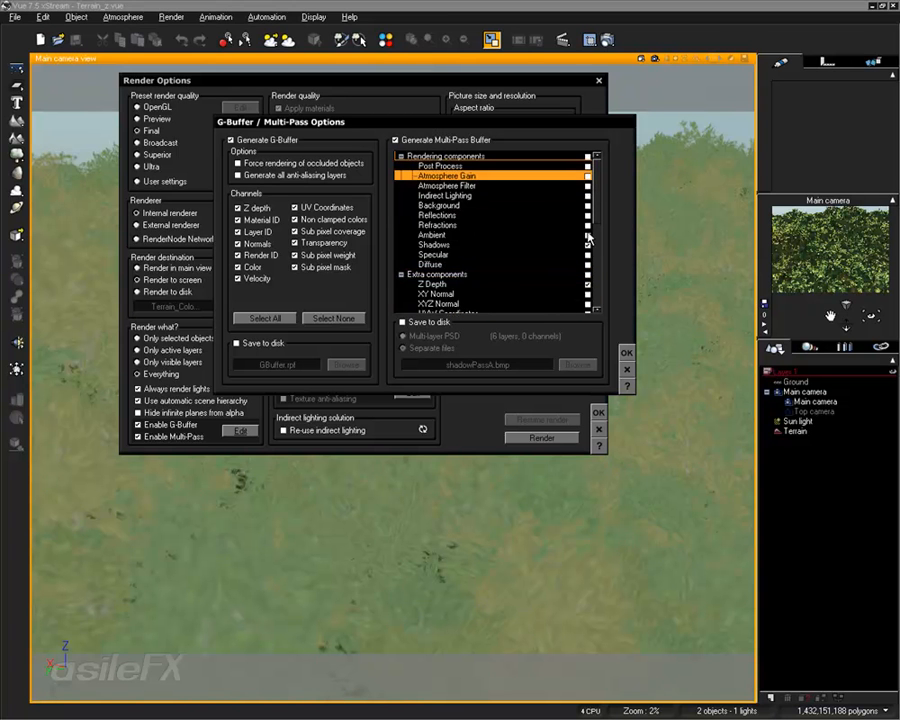
{"action": "scroll", "coordinate": [555, 263], "scroll_direction": "down", "scroll_amount": 5}
{"action": "scroll", "coordinate": [555, 263], "scroll_direction": "up", "scroll_amount": 3}
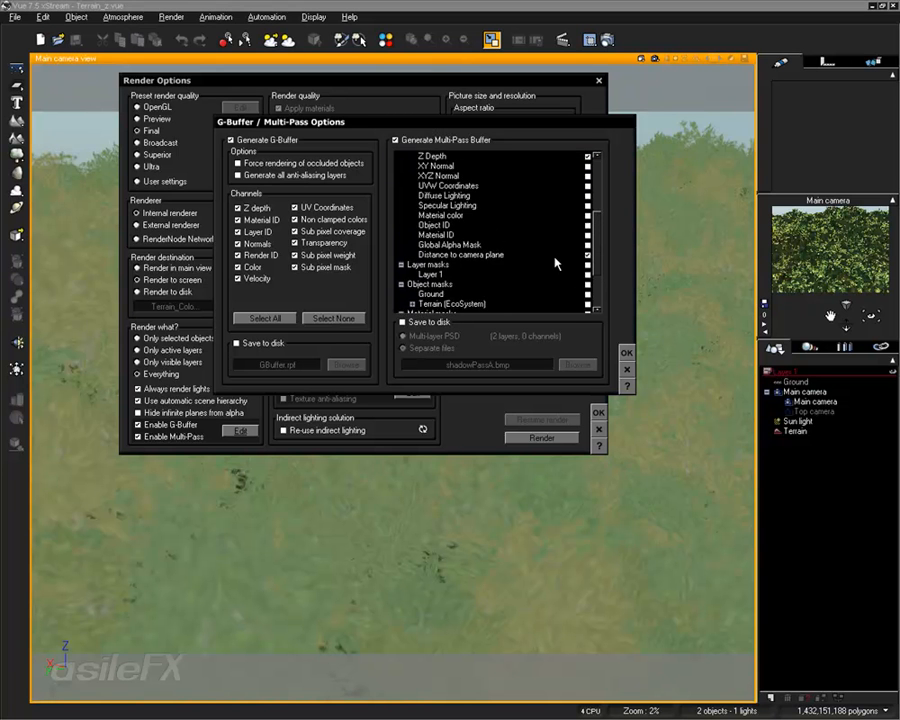
{"action": "scroll", "coordinate": [530, 229], "scroll_direction": "down", "scroll_amount": 1}
{"action": "scroll", "coordinate": [555, 273], "scroll_direction": "down", "scroll_amount": 2}
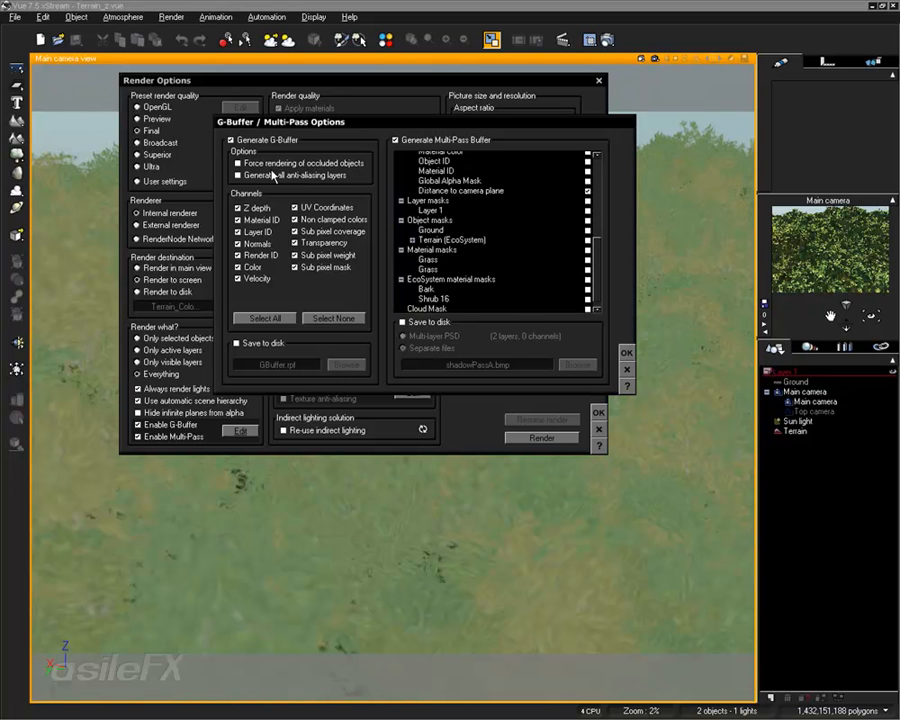
{"action": "left_click", "coordinate": [264, 140]}
{"action": "left_click", "coordinate": [625, 352]}
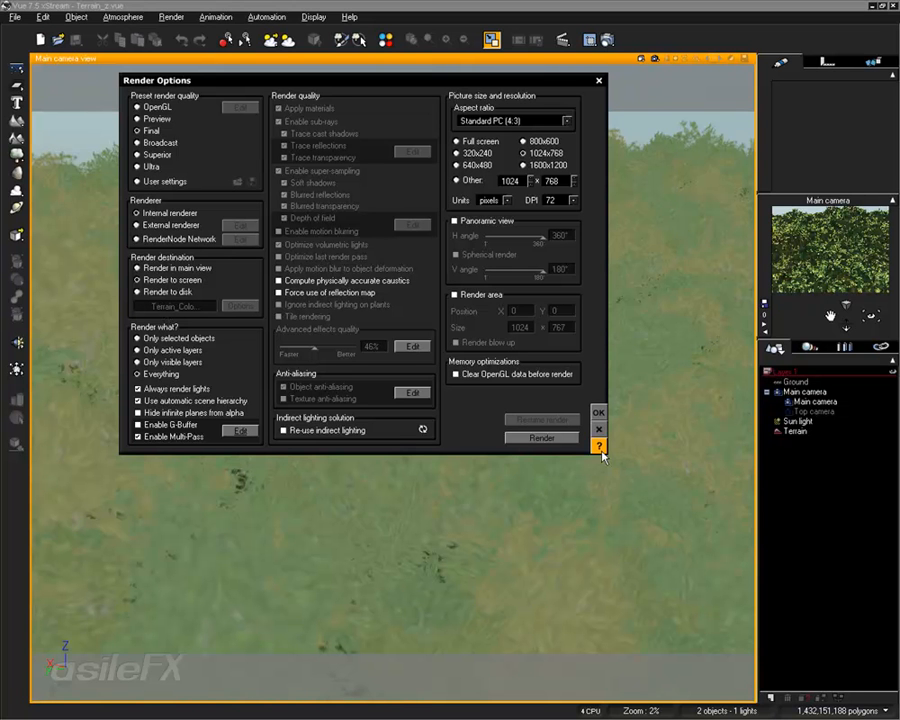
Clear all EcoSystem instances from the Terrain's Grass material
{"action": "left_click", "coordinate": [798, 432]}
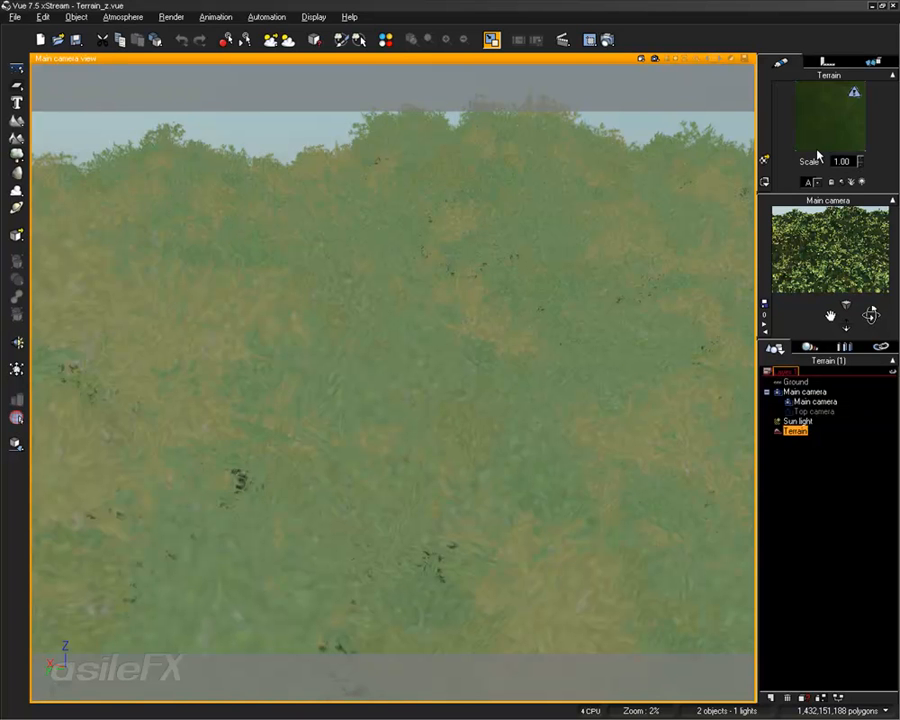
{"action": "double_click", "coordinate": [816, 116]}
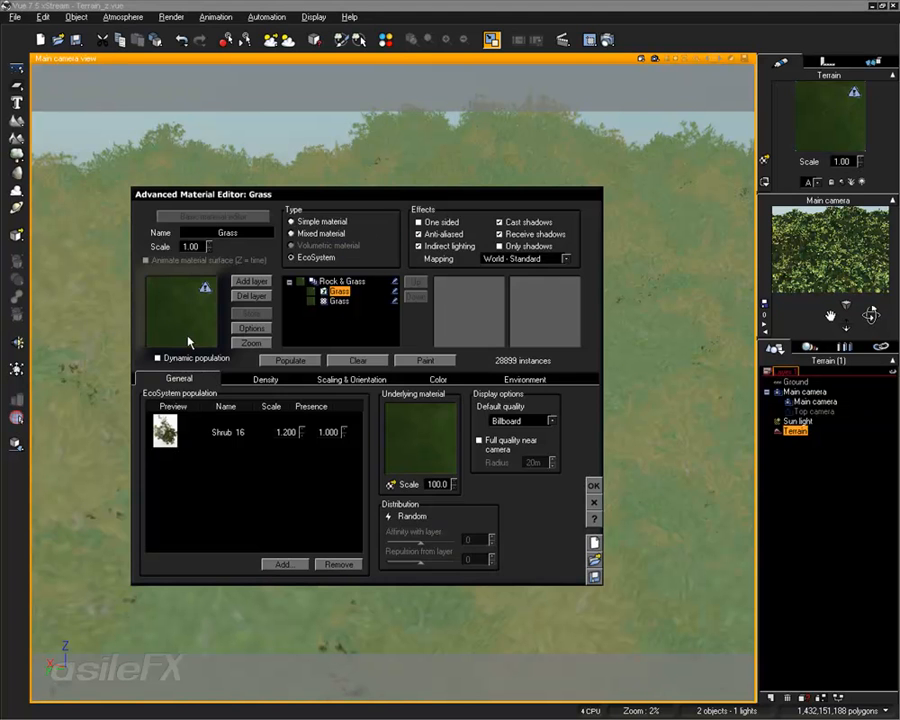
{"action": "left_click", "coordinate": [358, 360]}
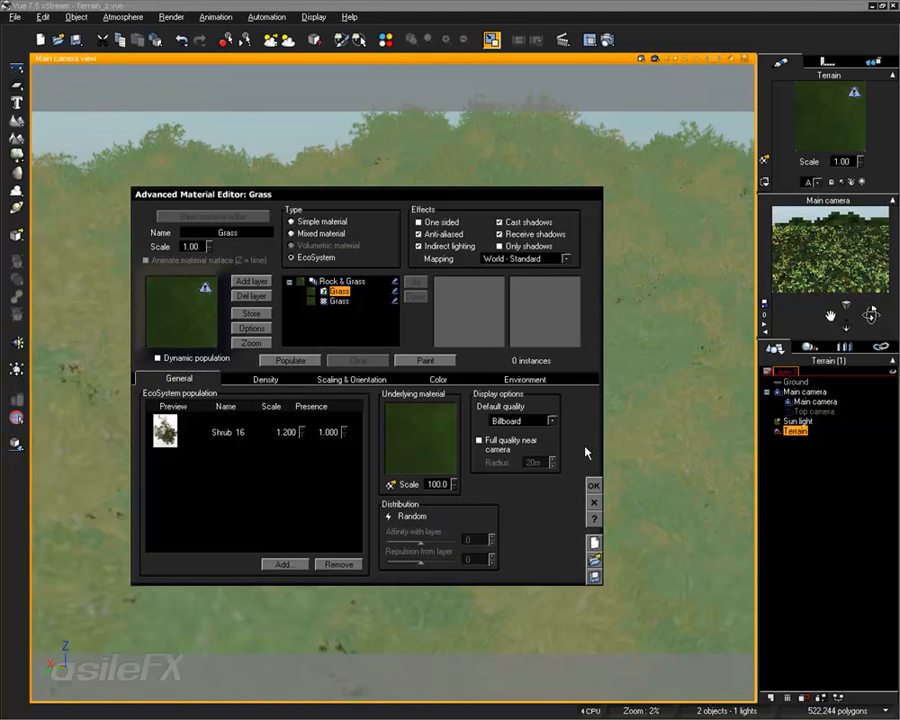
{"action": "left_click", "coordinate": [594, 485]}
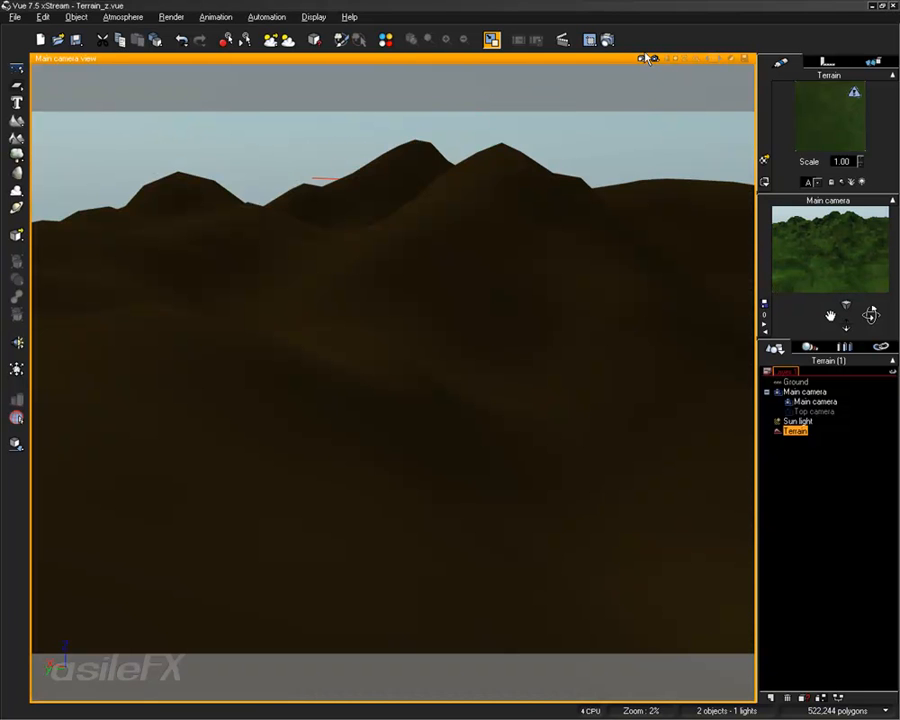
Render the main camera view of the terrain and show the depth channel of the finished picture
{"action": "left_click", "coordinate": [606, 39]}
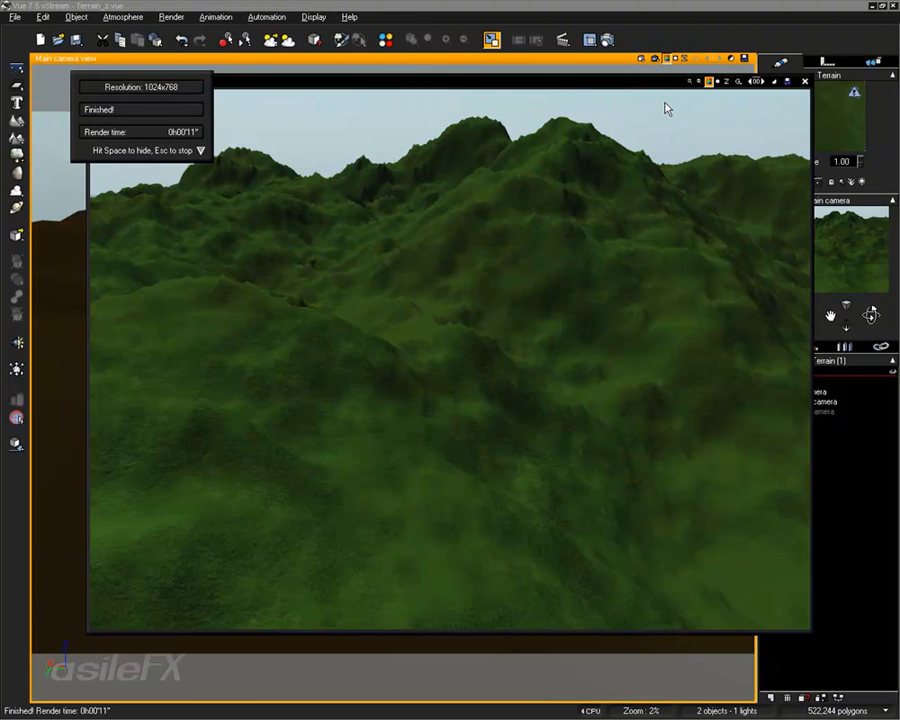
{"action": "left_click", "coordinate": [727, 86]}
{"action": "left_click", "coordinate": [727, 84]}
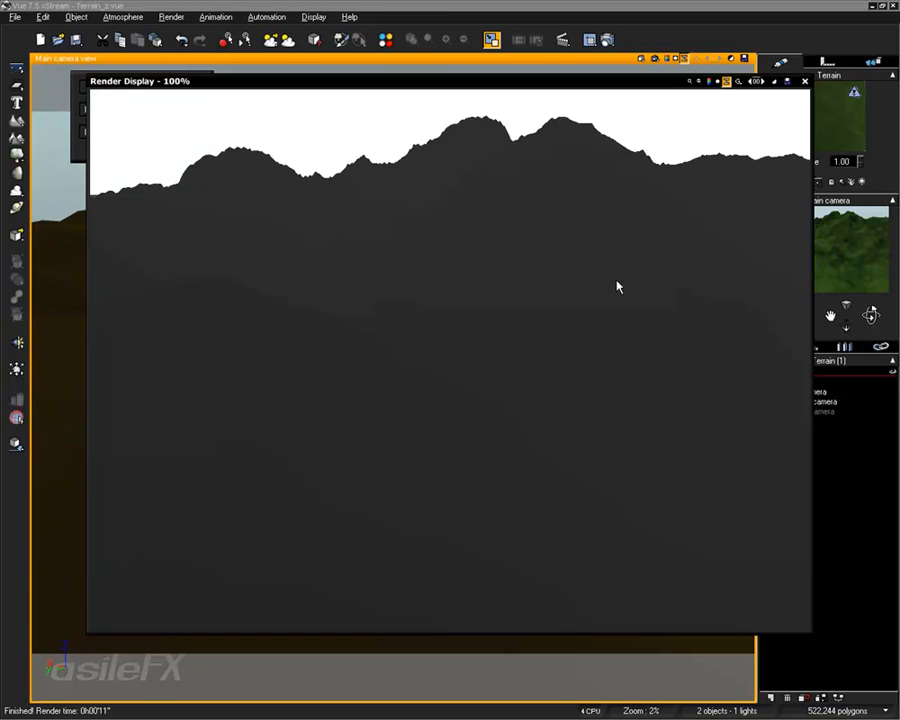
Compare the rendered Z Depth pass with the Distance to Camera Plane pass in the render display
{"action": "left_click", "coordinate": [740, 86]}
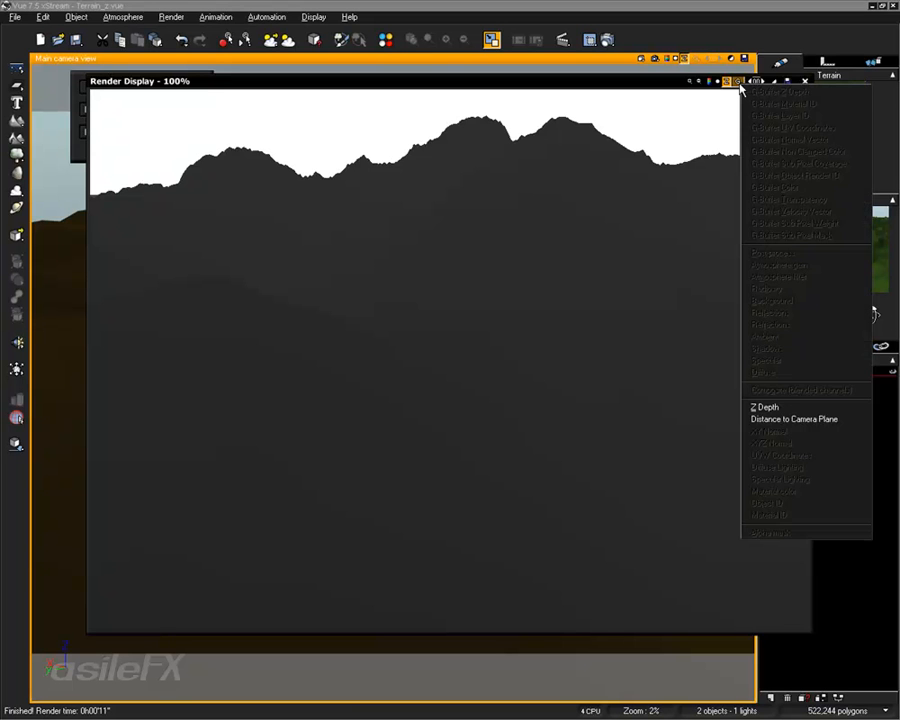
{"action": "left_click", "coordinate": [775, 408]}
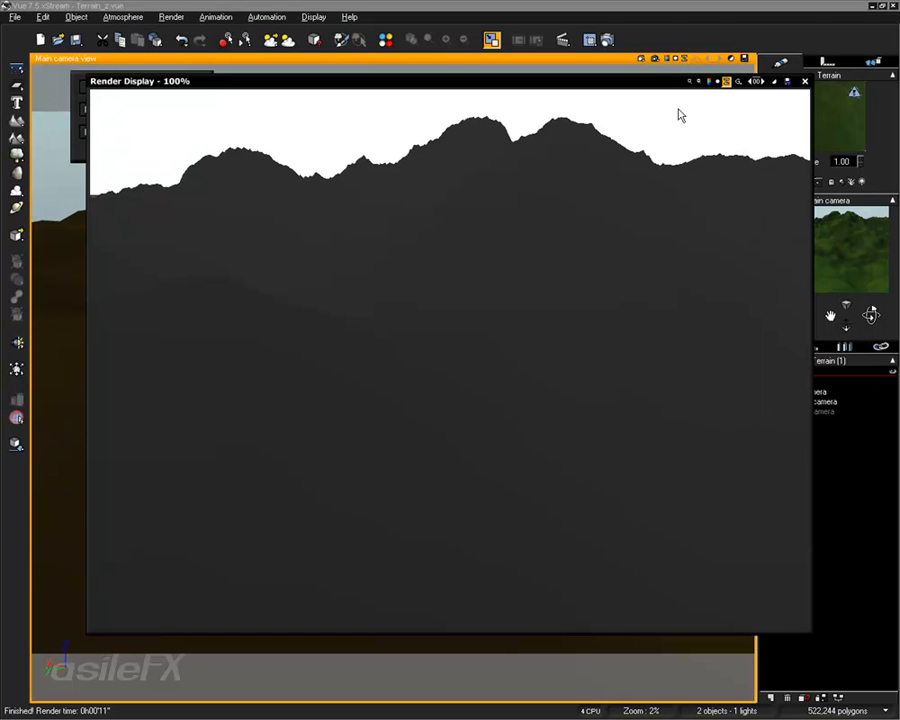
{"action": "left_click", "coordinate": [739, 81]}
{"action": "left_click", "coordinate": [793, 418]}
{"action": "left_click", "coordinate": [739, 81]}
{"action": "left_click", "coordinate": [812, 426]}
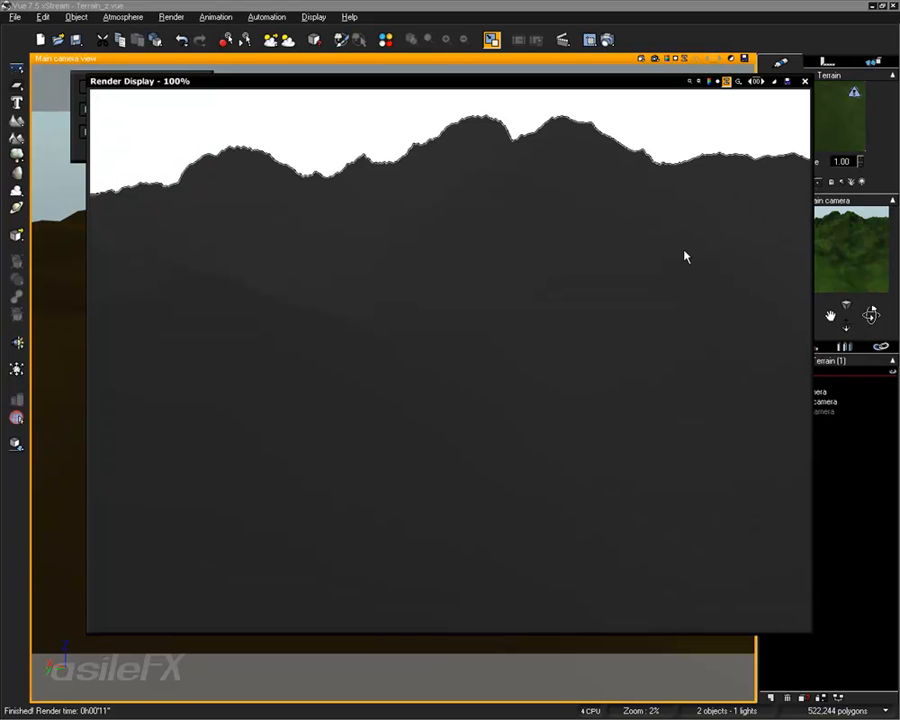
Examine the terrain silhouette's edge in the Distance to Camera Plane pass at 200% and close the render display
{"action": "left_click", "coordinate": [750, 83]}
{"action": "left_click", "coordinate": [762, 82]}
{"action": "left_click", "coordinate": [762, 82]}
{"action": "left_click", "coordinate": [690, 82]}
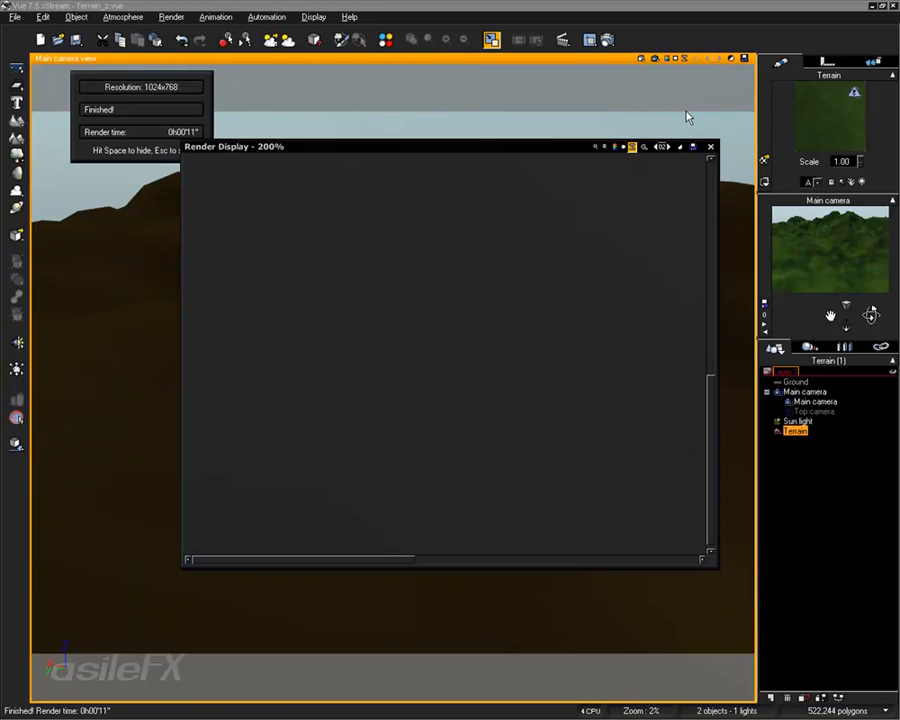
{"action": "left_click_drag", "start_coordinate": [714, 398], "coordinate": [703, 181]}
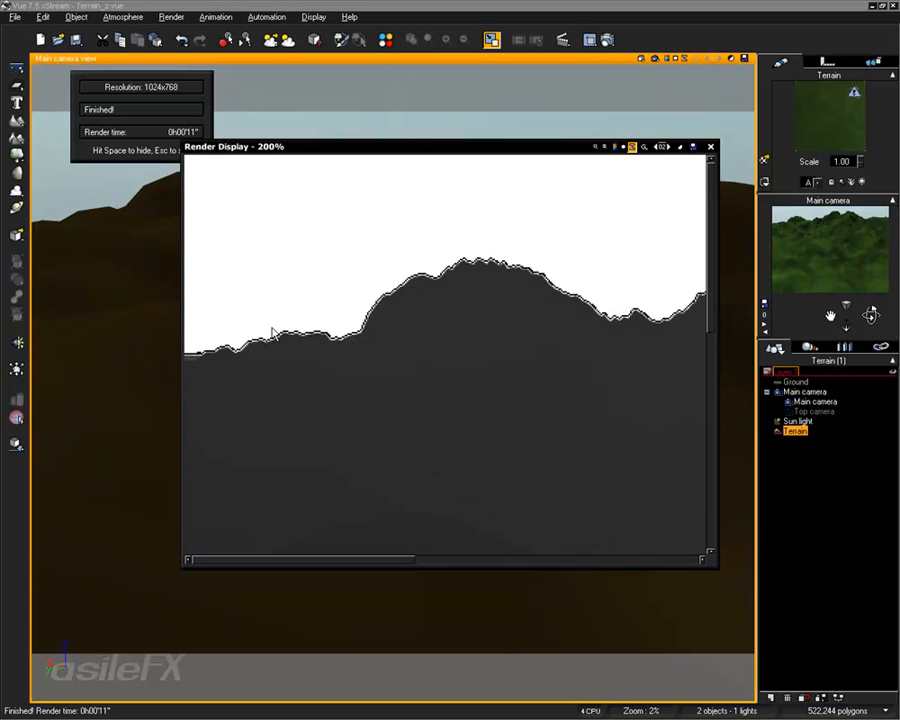
{"action": "left_click_drag", "start_coordinate": [398, 562], "coordinate": [545, 534]}
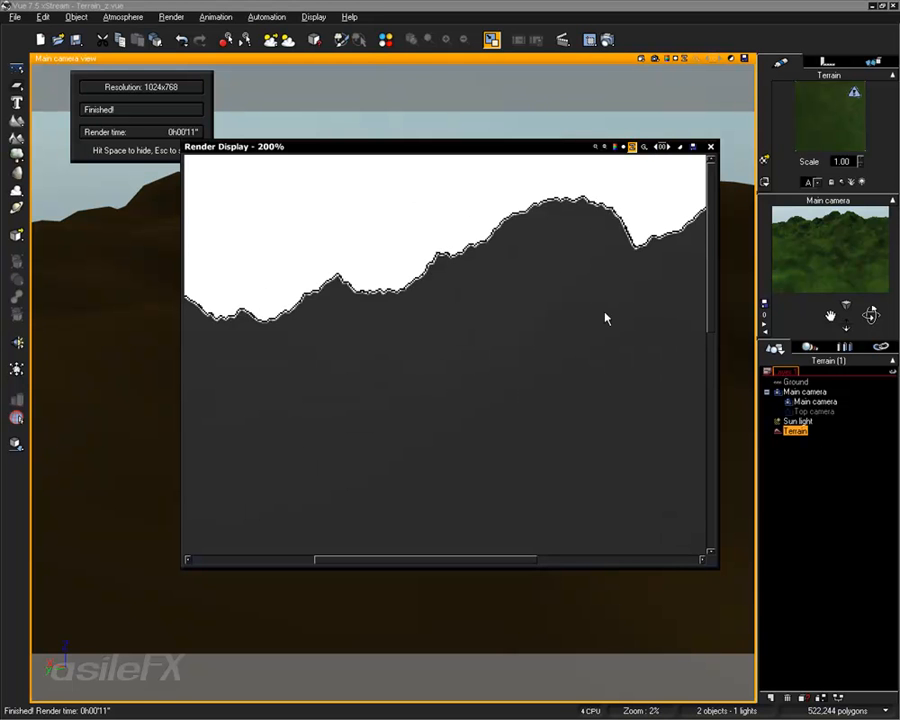
{"action": "left_click", "coordinate": [604, 147]}
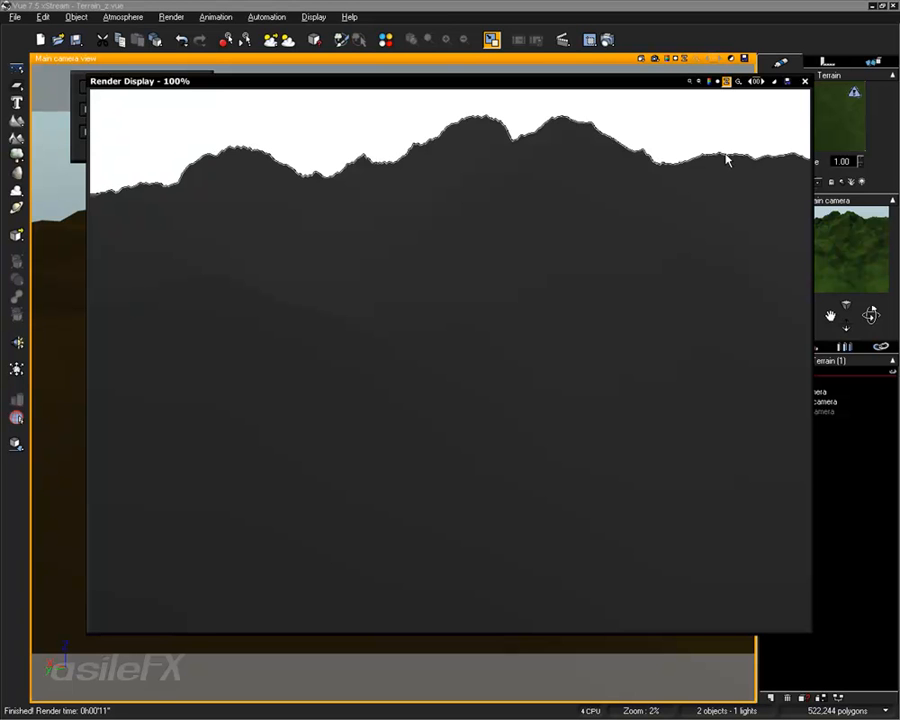
{"action": "left_click", "coordinate": [804, 82]}
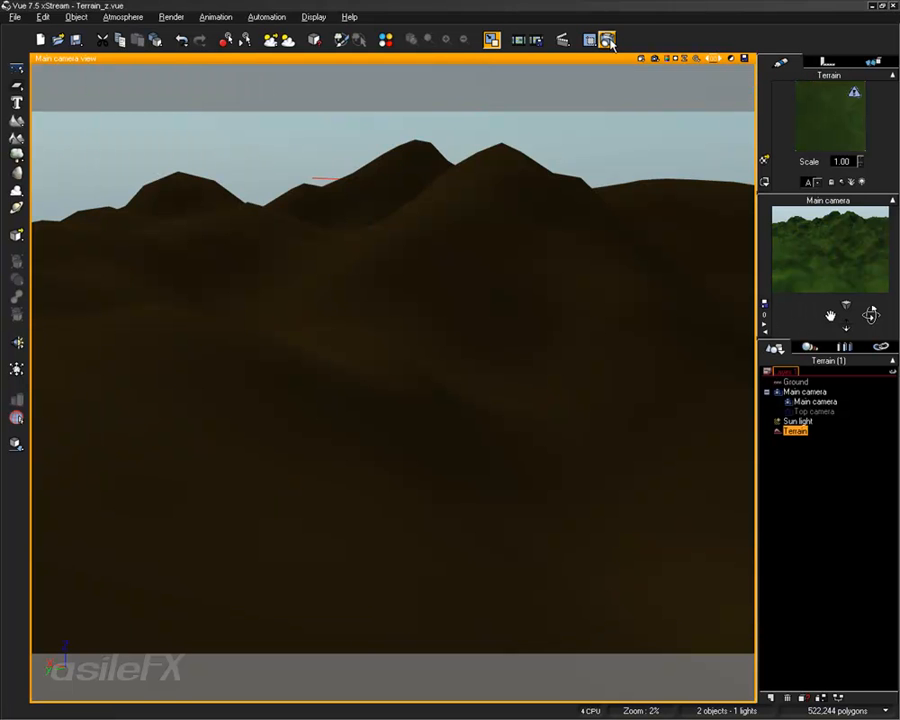
Turn on saving the multi-pass buffer to disk and review the enabled rendering and extra components
{"action": "left_click", "coordinate": [607, 40]}
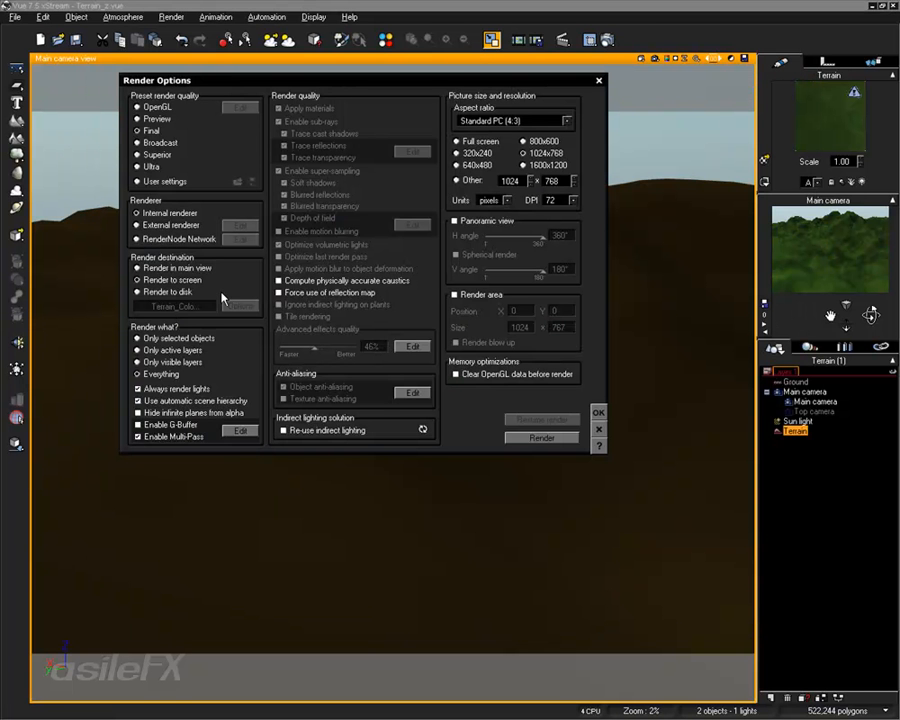
{"action": "left_click", "coordinate": [240, 430]}
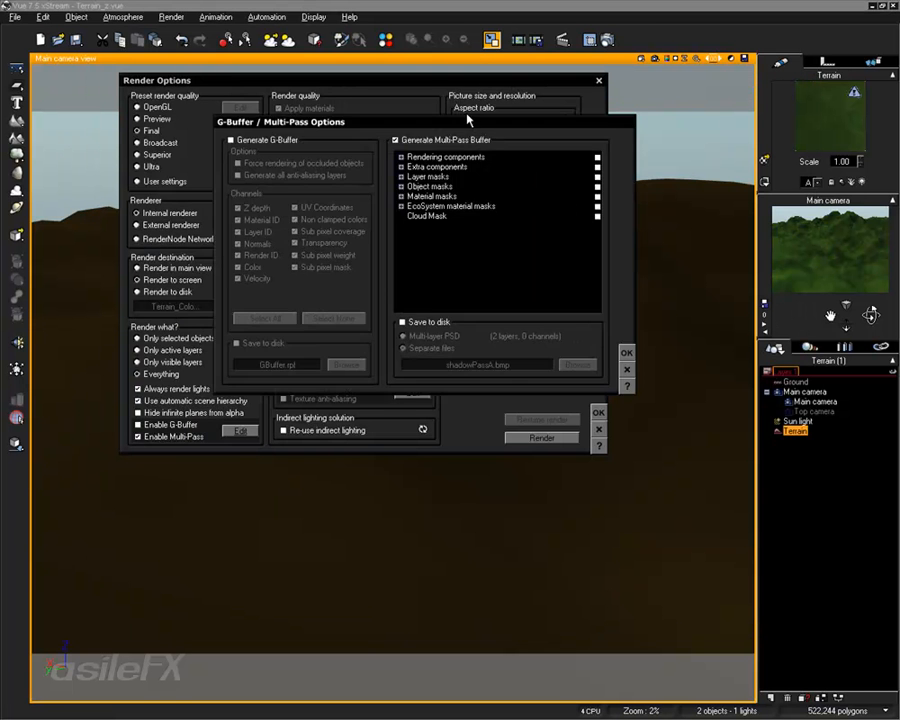
{"action": "left_click_drag", "start_coordinate": [466, 120], "coordinate": [632, 92]}
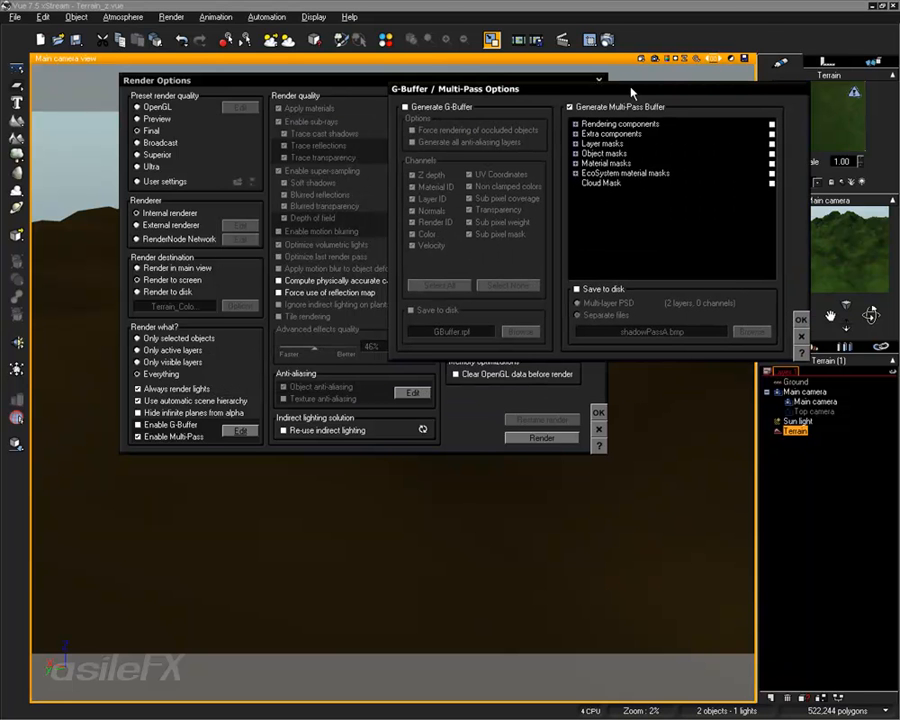
{"action": "left_click", "coordinate": [616, 290]}
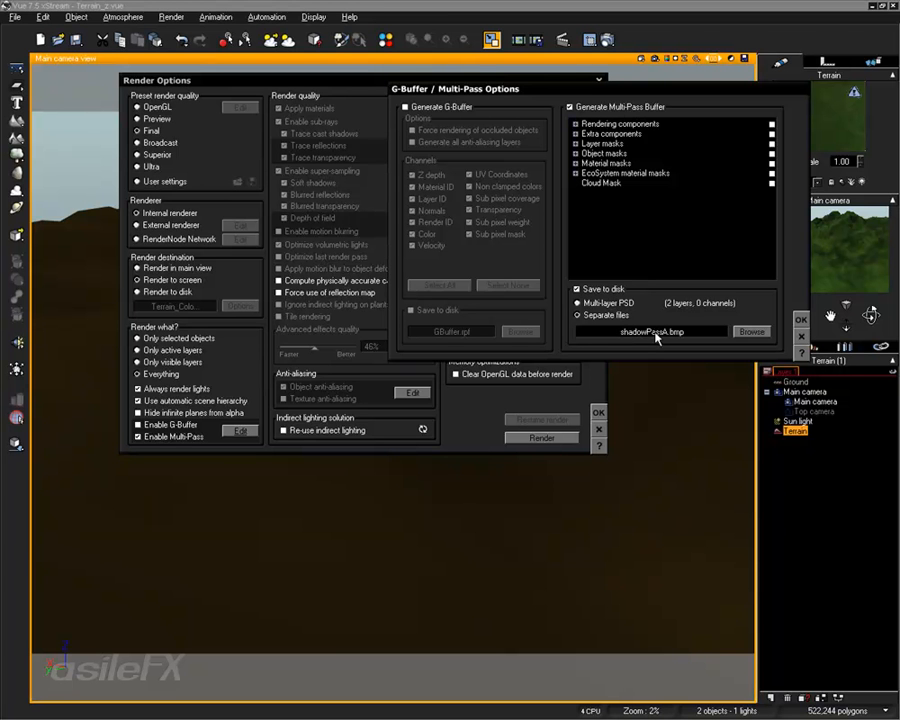
{"action": "left_click", "coordinate": [576, 124]}
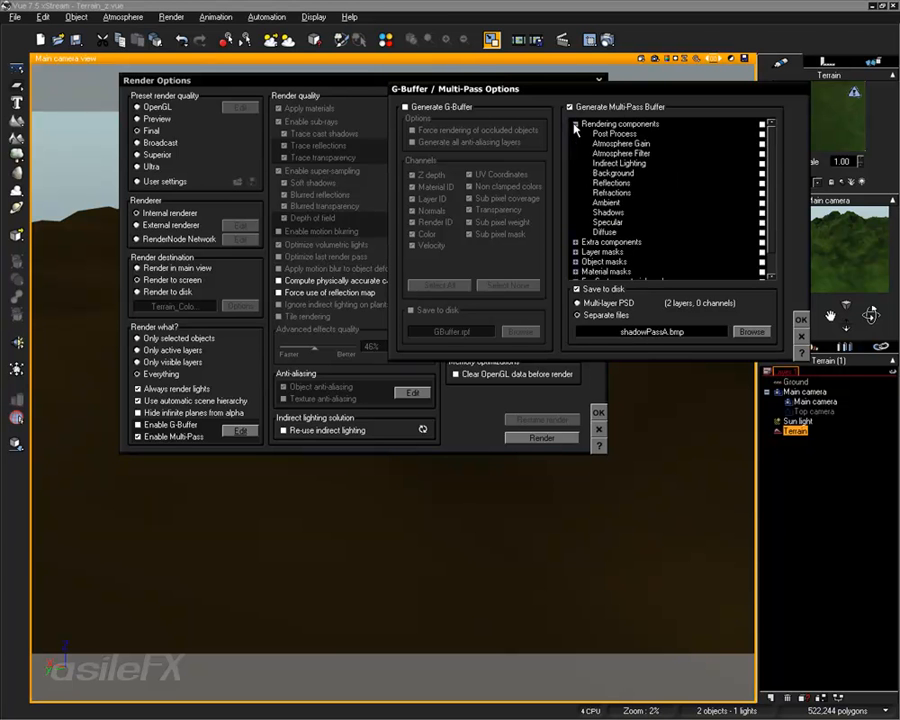
{"action": "left_click", "coordinate": [576, 242]}
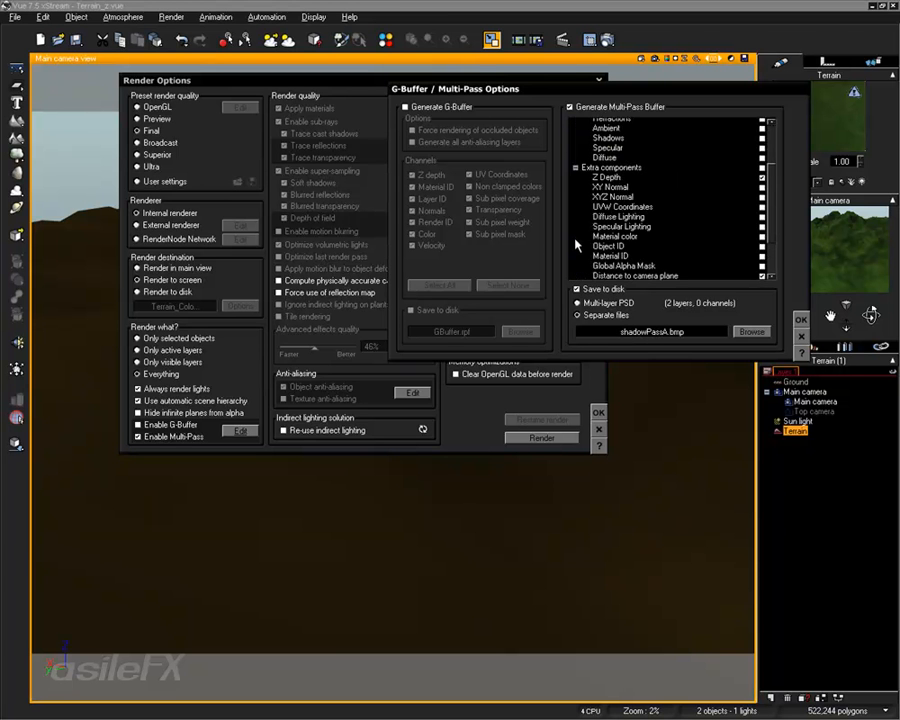
{"action": "scroll", "coordinate": [598, 236], "scroll_direction": "down", "scroll_amount": 2}
{"action": "scroll", "coordinate": [598, 234], "scroll_direction": "up", "scroll_amount": 5}
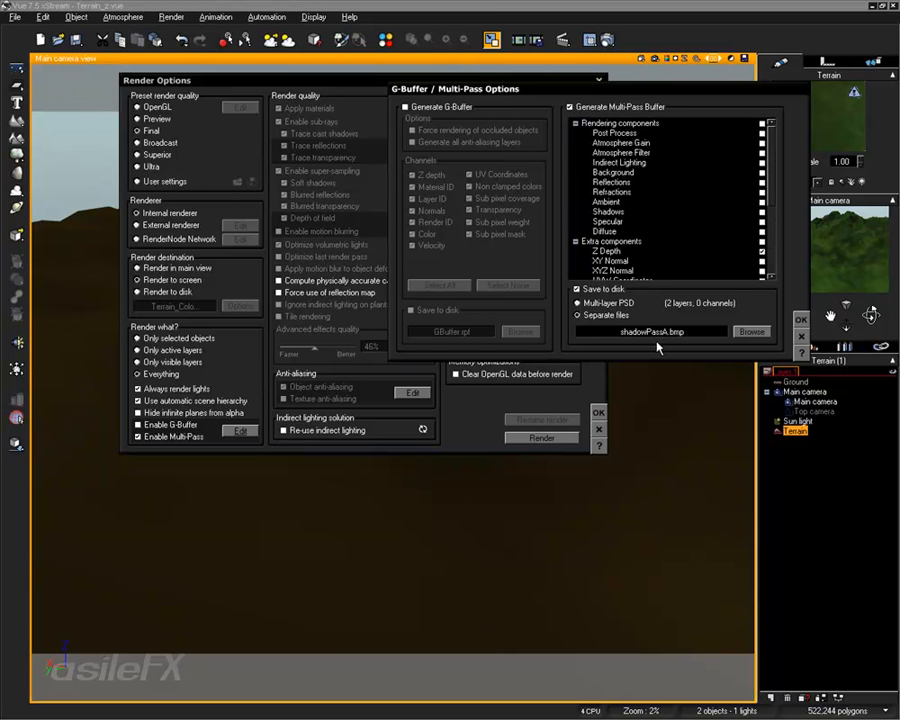
Review the picture file formats available for saving the multi-pass buffer, leaving the file choice without saving
{"action": "left_click", "coordinate": [748, 333]}
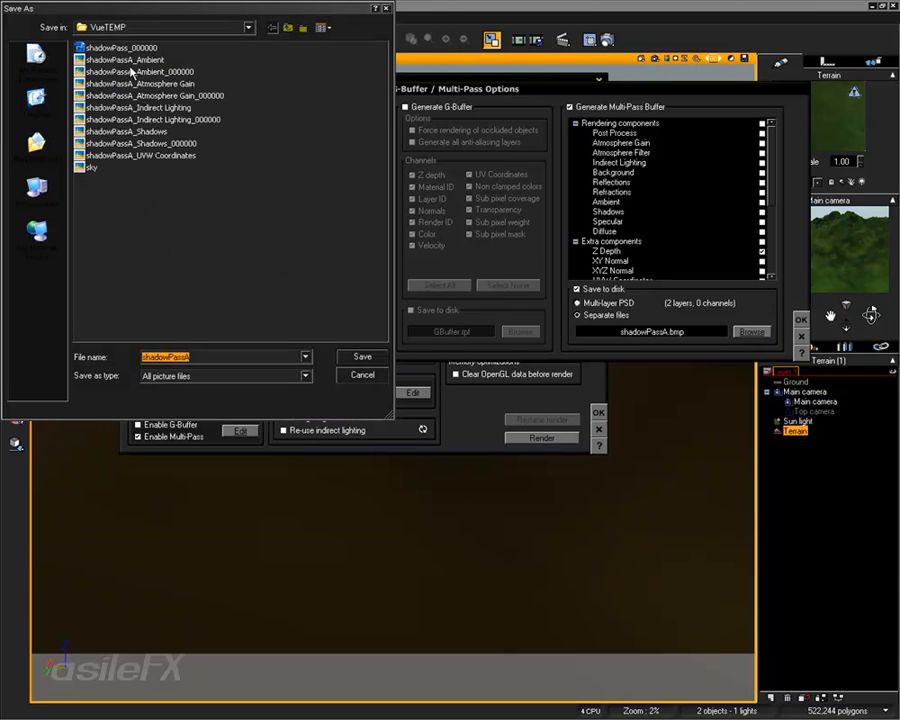
{"action": "left_click", "coordinate": [200, 376]}
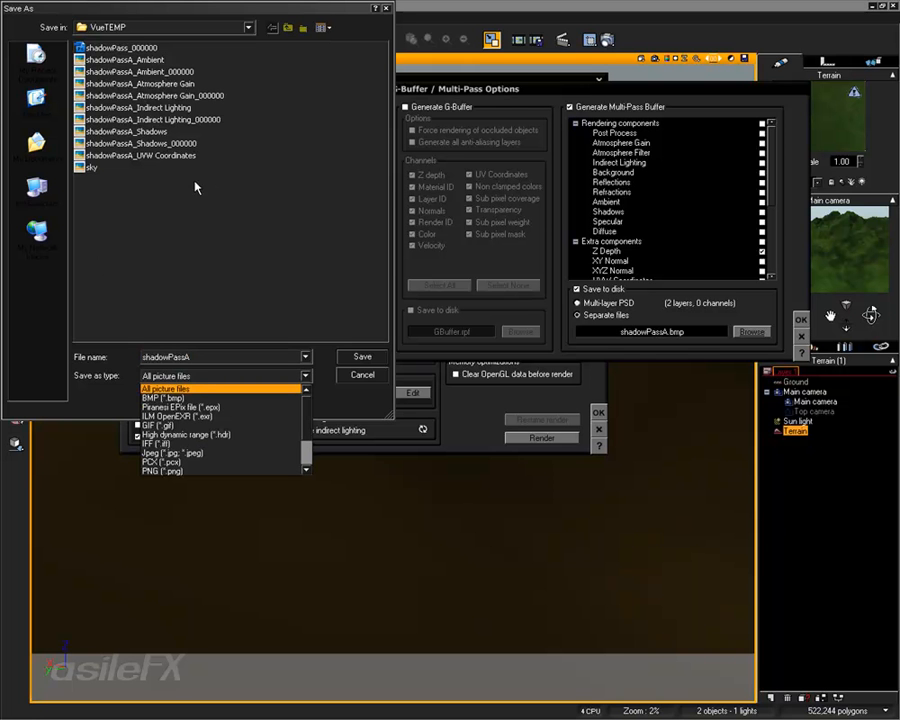
{"action": "scroll", "coordinate": [284, 420], "scroll_direction": "down", "scroll_amount": 2}
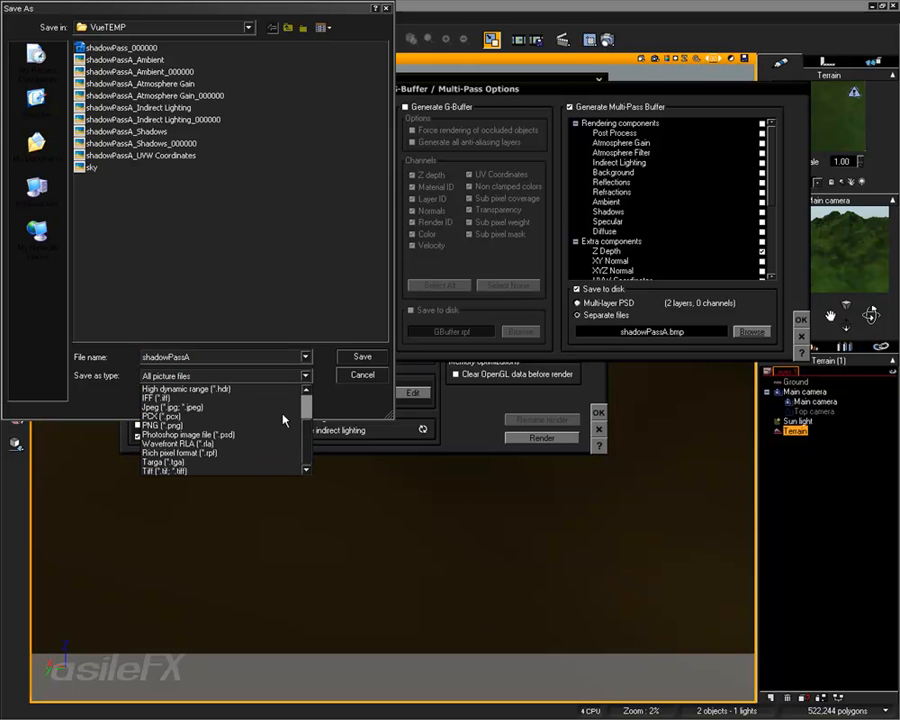
{"action": "scroll", "coordinate": [284, 420], "scroll_direction": "up", "scroll_amount": 2}
{"action": "scroll", "coordinate": [284, 420], "scroll_direction": "down", "scroll_amount": 2}
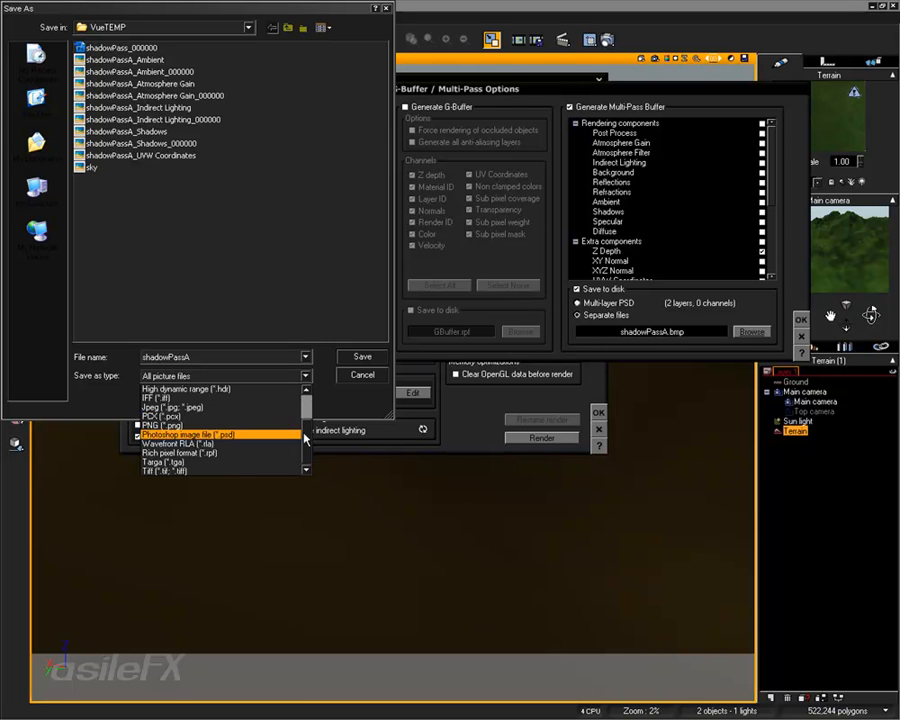
{"action": "scroll", "coordinate": [290, 418], "scroll_direction": "up", "scroll_amount": 2}
{"action": "scroll", "coordinate": [307, 449], "scroll_direction": "down", "scroll_amount": 2}
{"action": "left_click", "coordinate": [367, 380]}
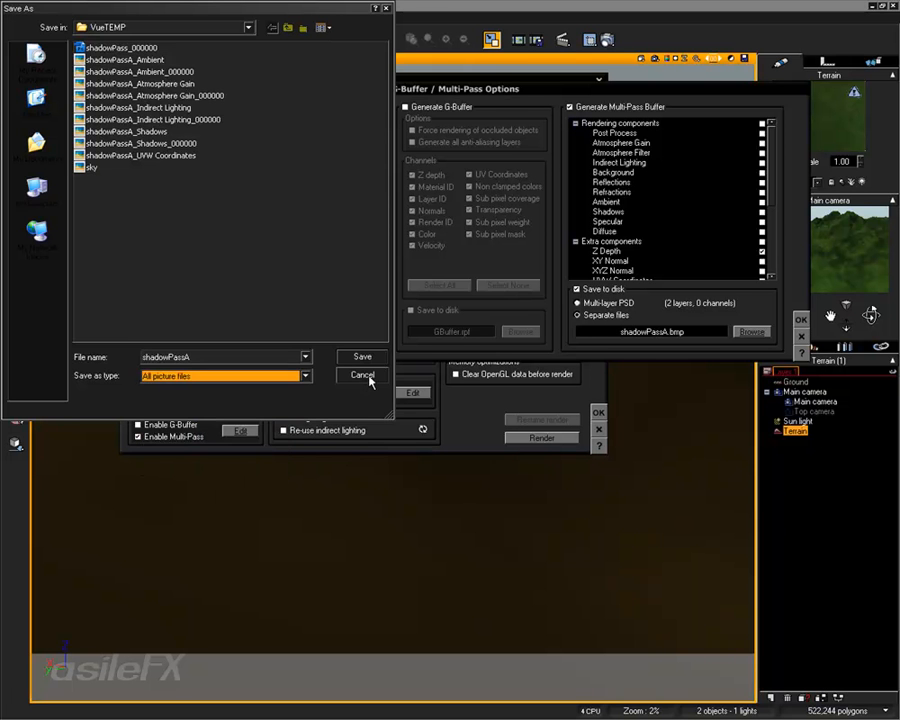
{"action": "left_click", "coordinate": [367, 380]}
Try multi-layer PSD output with layer, object and material masks enabled, switch back to separate files, and discard the multi-pass changes
{"action": "left_click", "coordinate": [614, 314]}
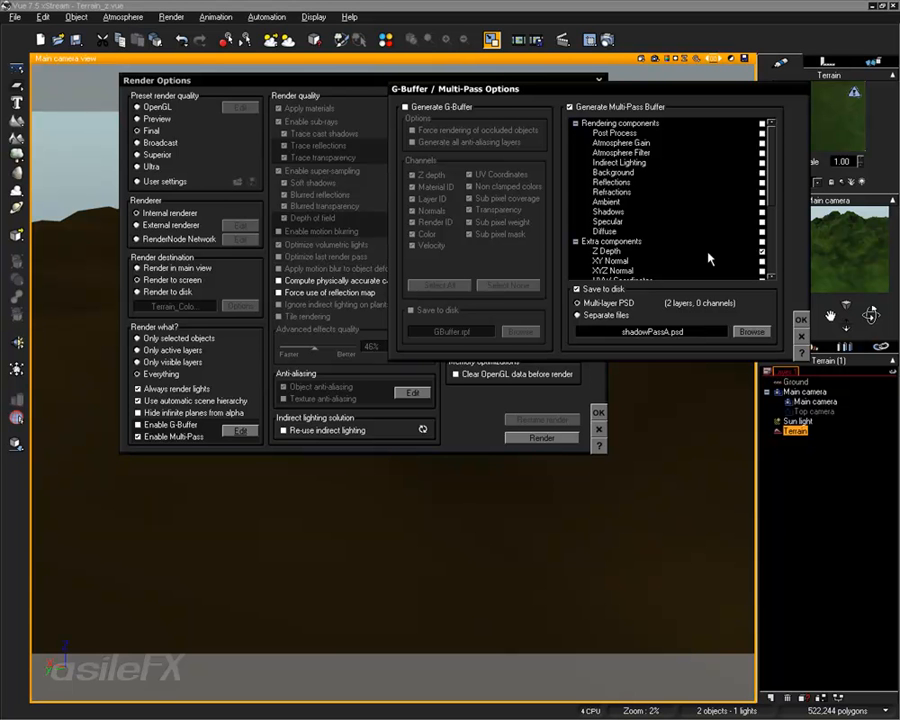
{"action": "scroll", "coordinate": [769, 259], "scroll_direction": "down", "scroll_amount": 4}
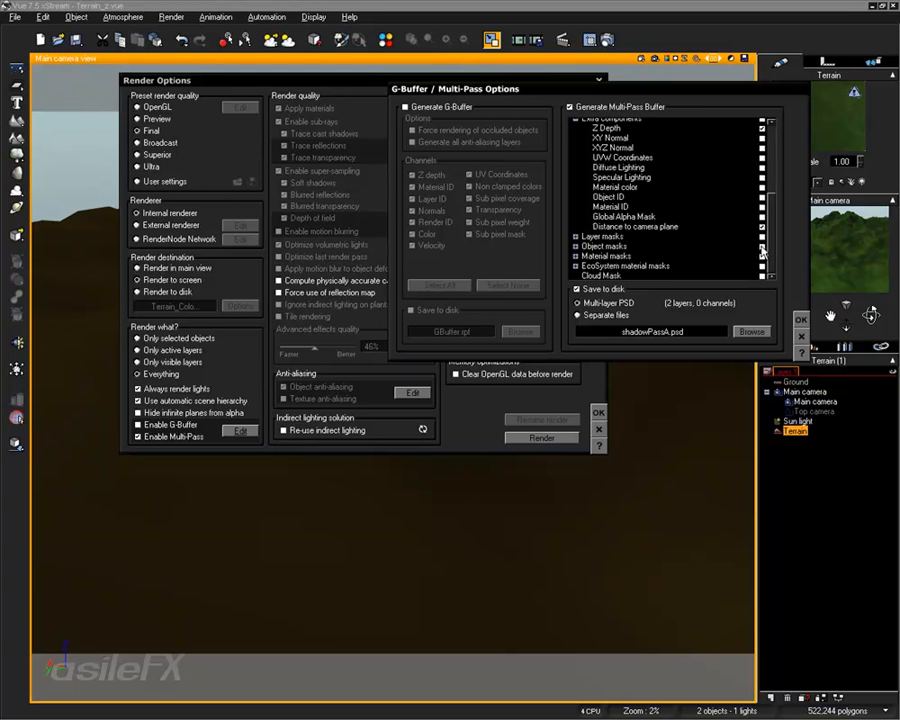
{"action": "left_click", "coordinate": [762, 246]}
{"action": "left_click", "coordinate": [762, 256]}
{"action": "left_click", "coordinate": [762, 266]}
{"action": "left_click", "coordinate": [576, 246]}
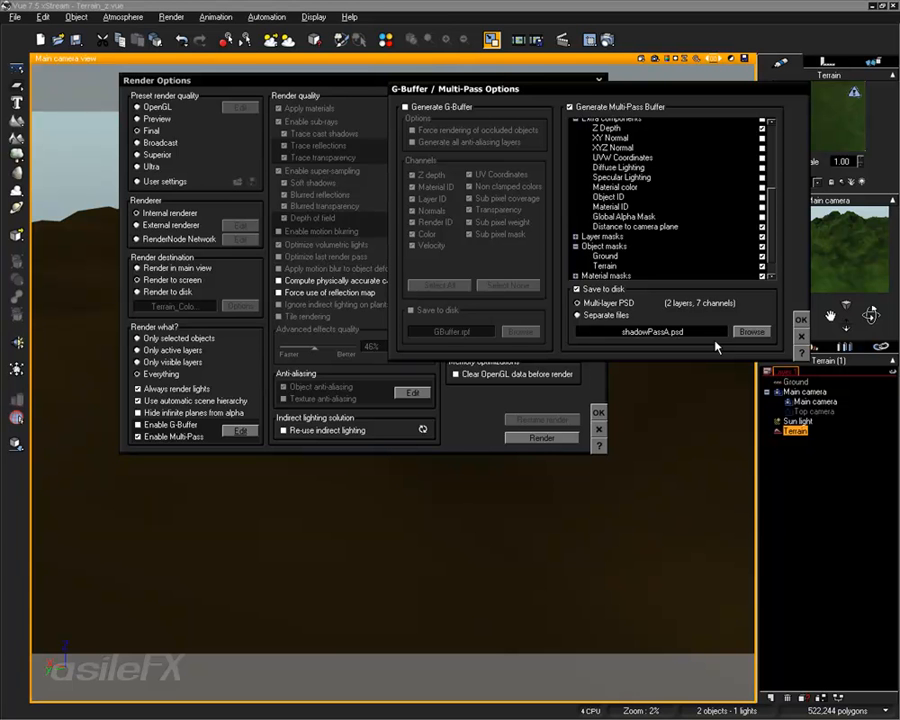
{"action": "left_click_drag", "start_coordinate": [773, 222], "coordinate": [771, 213]}
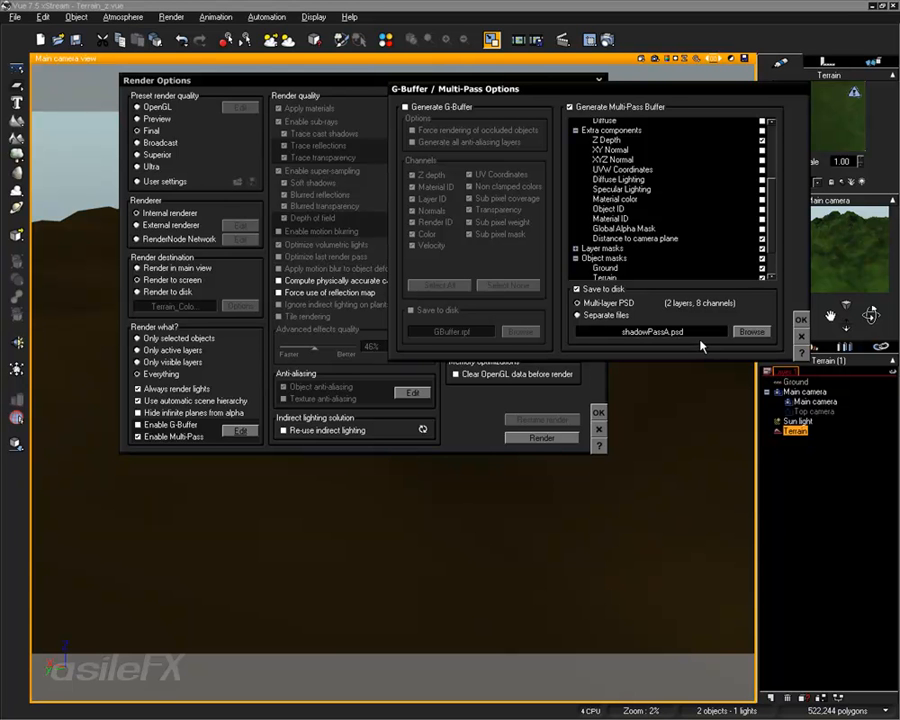
{"action": "left_click", "coordinate": [619, 314]}
{"action": "left_click", "coordinate": [802, 337]}
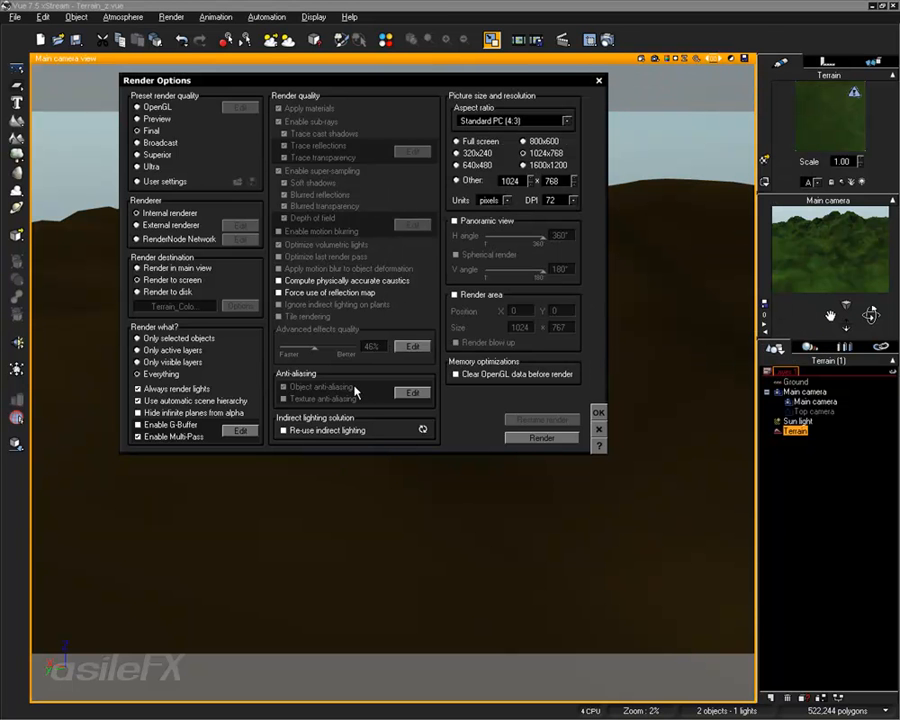
Set the render destination to disk and check the file paths for the color picture and depth map
{"action": "left_click", "coordinate": [146, 292]}
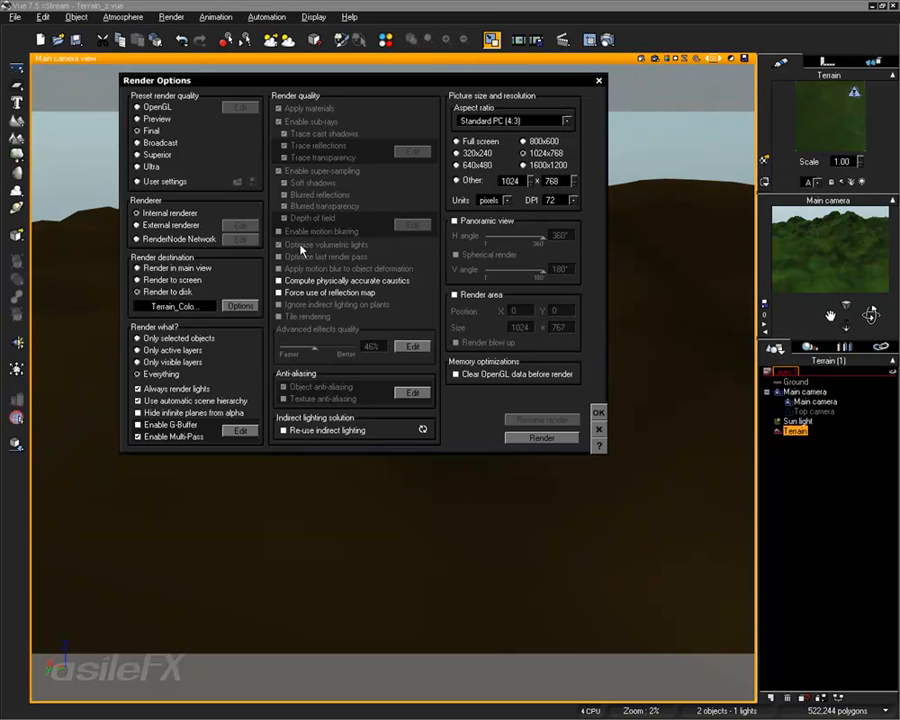
{"action": "left_click", "coordinate": [240, 306]}
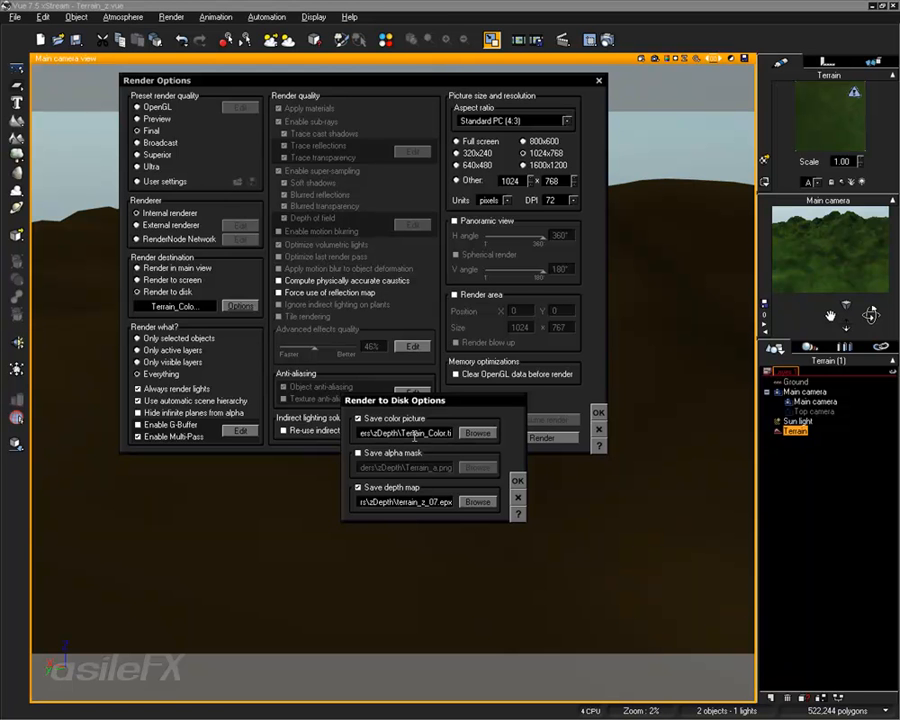
{"action": "left_click", "coordinate": [415, 500]}
{"action": "left_click_drag", "start_coordinate": [398, 501], "coordinate": [485, 501]}
{"action": "left_click", "coordinate": [446, 502]}
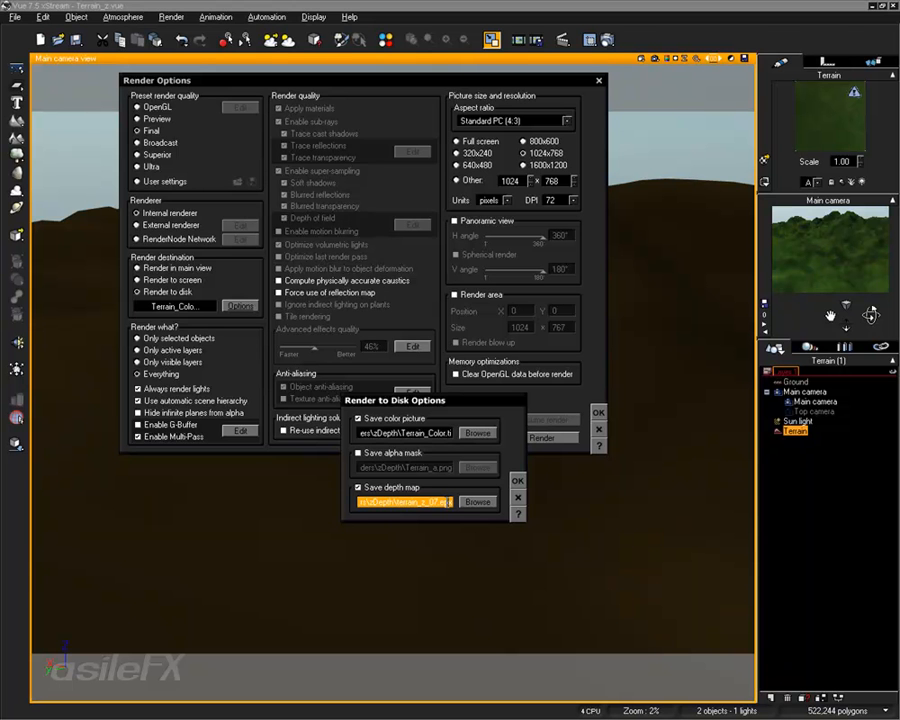
{"action": "key", "text": "Return"}
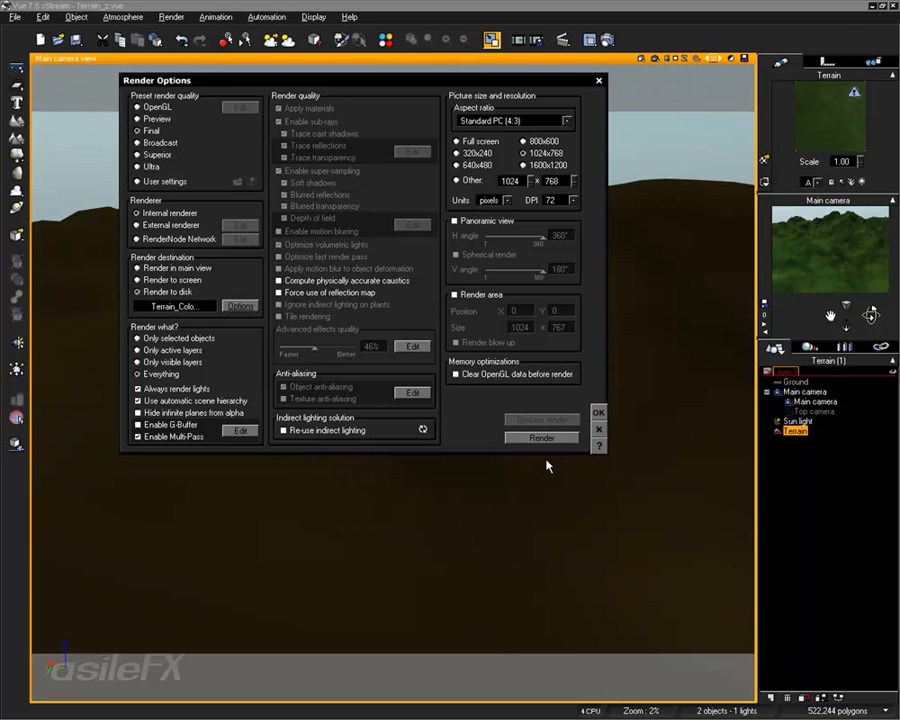